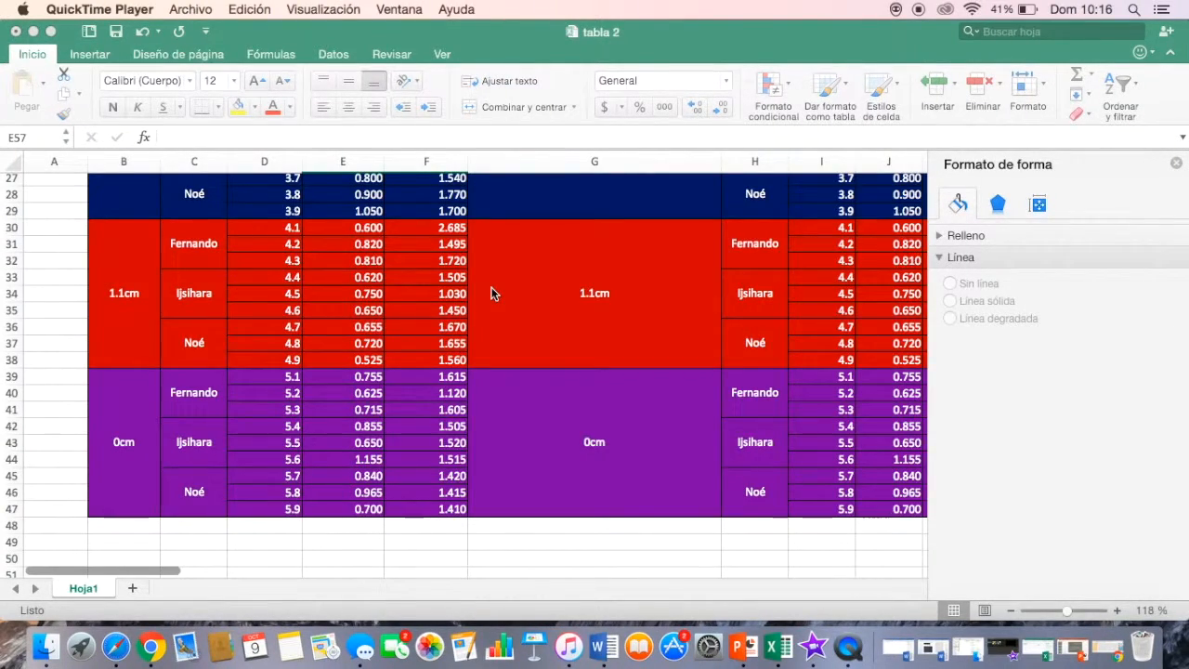
Examine the crater measurements for all five spring compressions and the summary table below that awaits average depths and uncertainties.
{"action": "scroll", "coordinate": [315, 263], "scroll_direction": "up", "scroll_amount": 5}
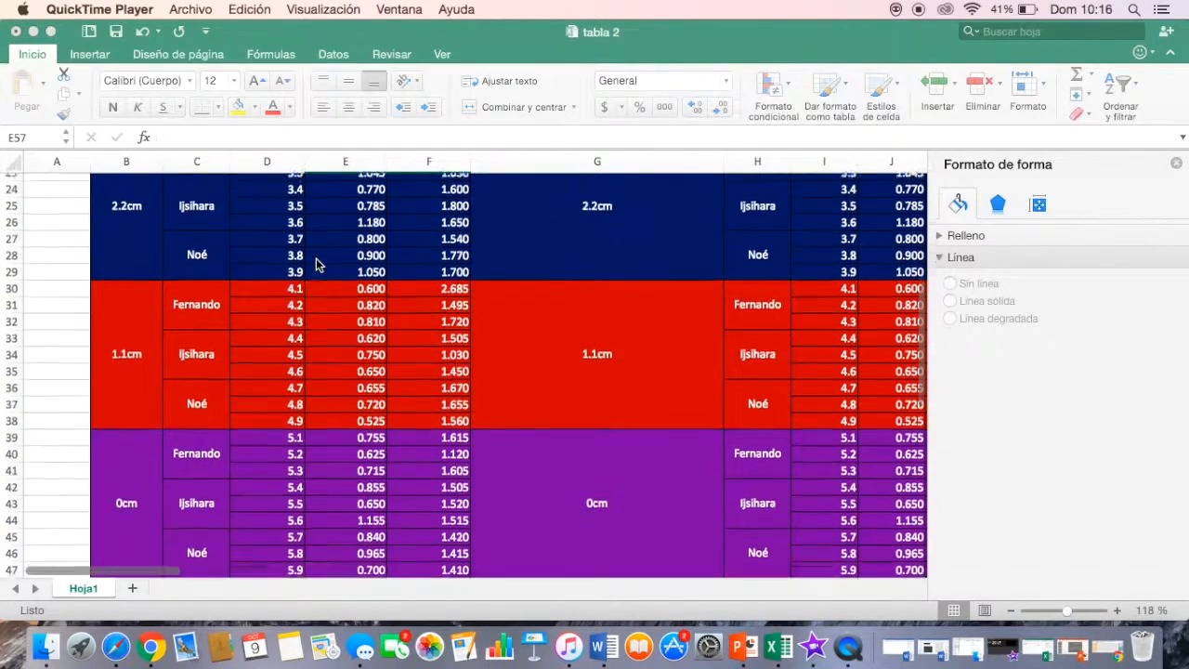
{"action": "scroll", "coordinate": [316, 265], "scroll_direction": "up", "scroll_amount": 5}
{"action": "scroll", "coordinate": [316, 265], "scroll_direction": "down", "scroll_amount": 18}
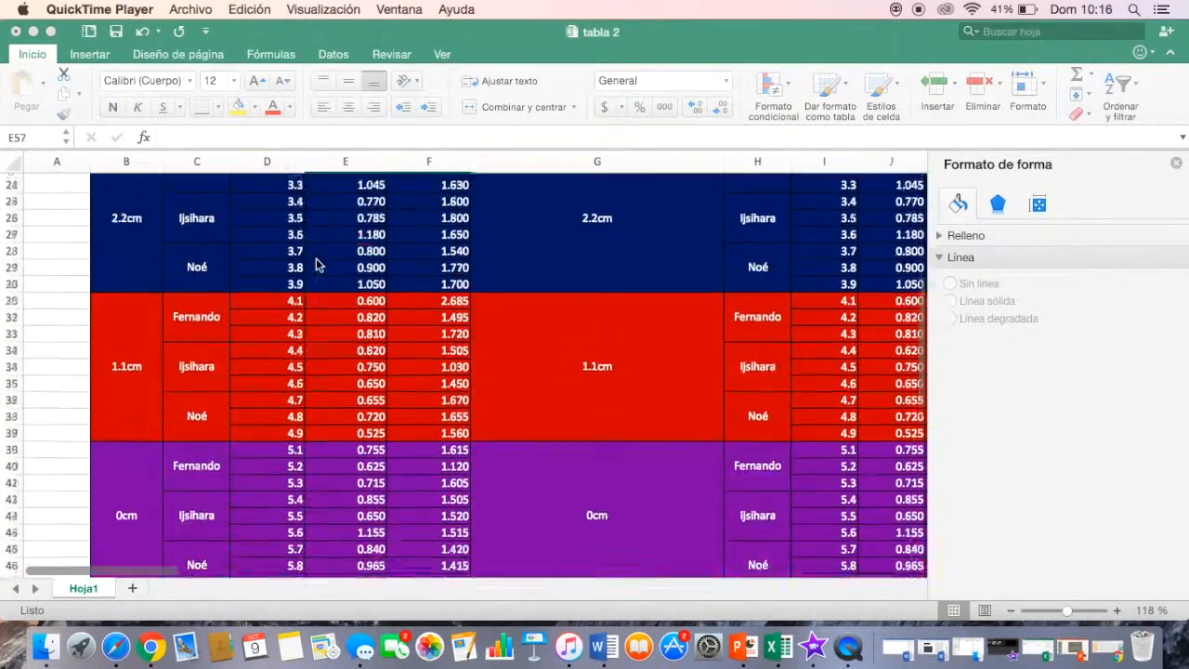
{"action": "scroll", "coordinate": [316, 265], "scroll_direction": "down", "scroll_amount": 1}
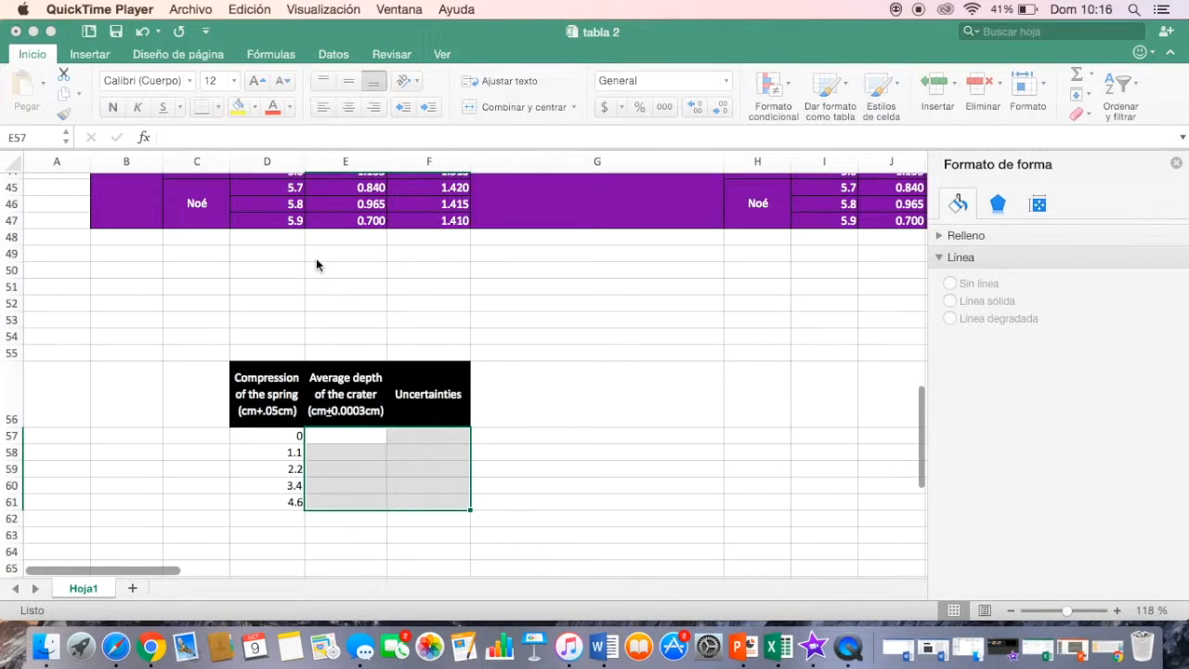
{"action": "scroll", "coordinate": [316, 264], "scroll_direction": "up", "scroll_amount": 7}
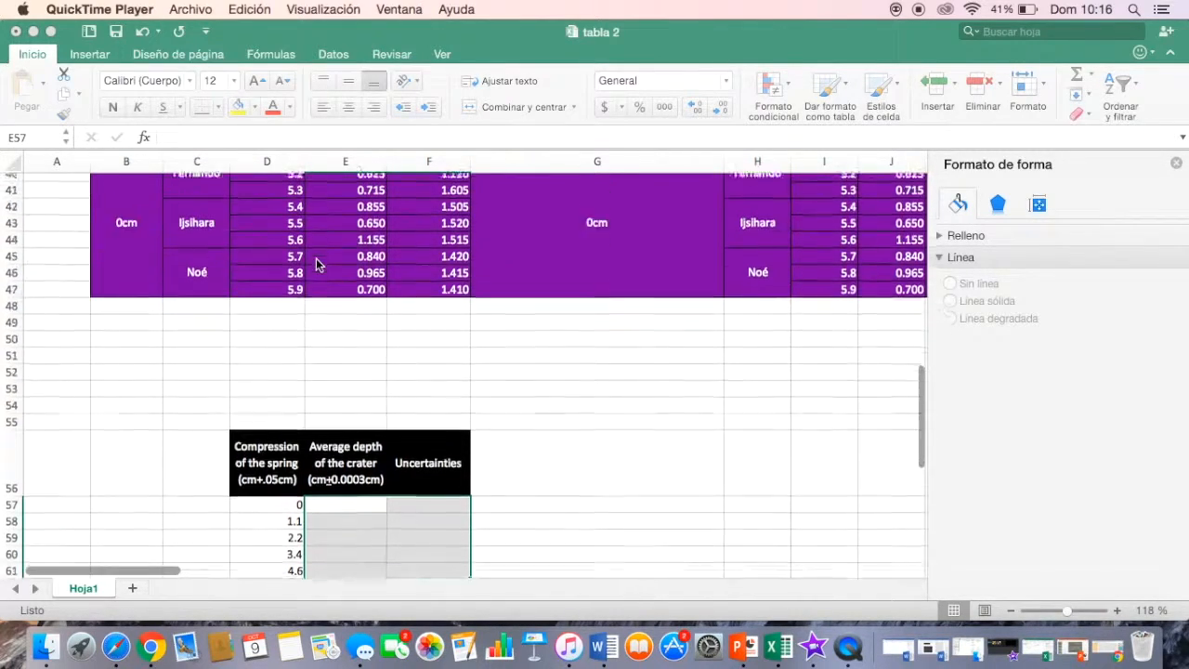
{"action": "scroll", "coordinate": [316, 264], "scroll_direction": "up", "scroll_amount": 10}
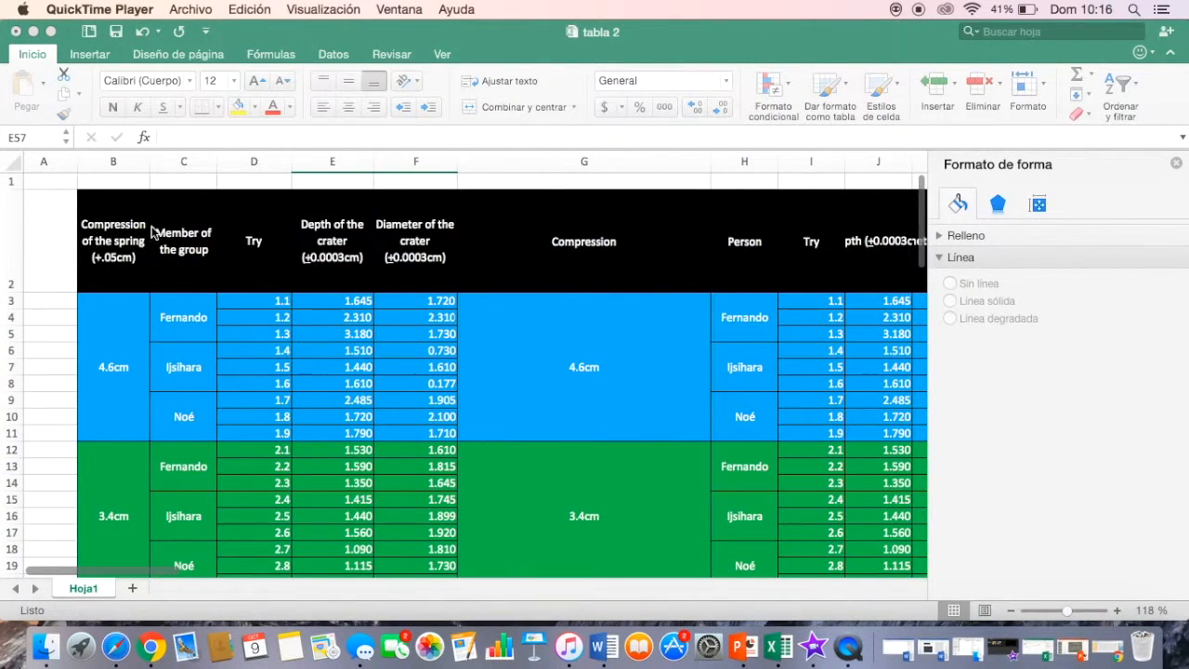
{"action": "scroll", "coordinate": [272, 330], "scroll_direction": "down", "scroll_amount": 11}
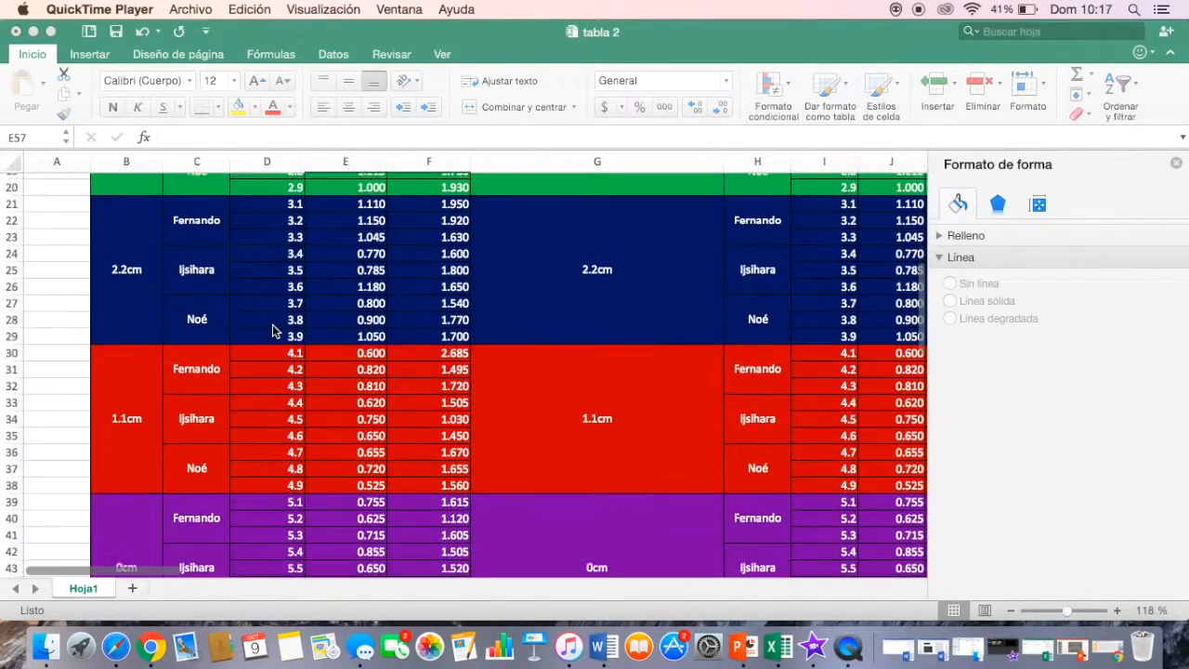
{"action": "scroll", "coordinate": [272, 330], "scroll_direction": "down", "scroll_amount": 4}
{"action": "scroll", "coordinate": [273, 331], "scroll_direction": "up", "scroll_amount": 12}
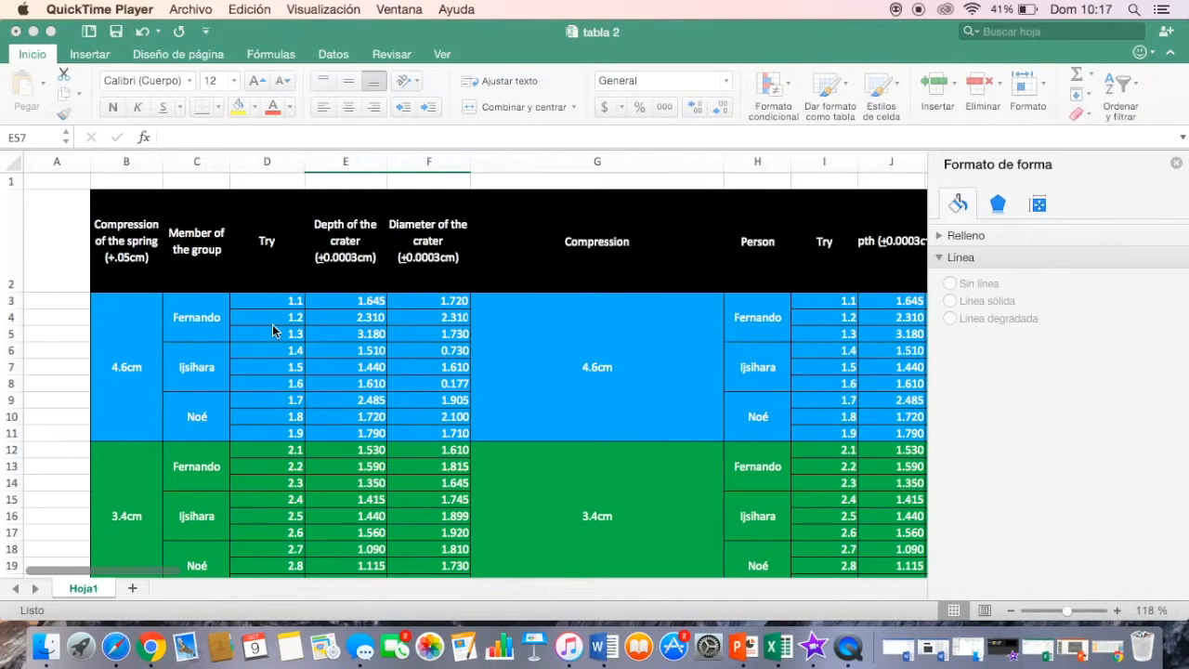
{"action": "scroll", "coordinate": [126, 303], "scroll_direction": "down", "scroll_amount": 15}
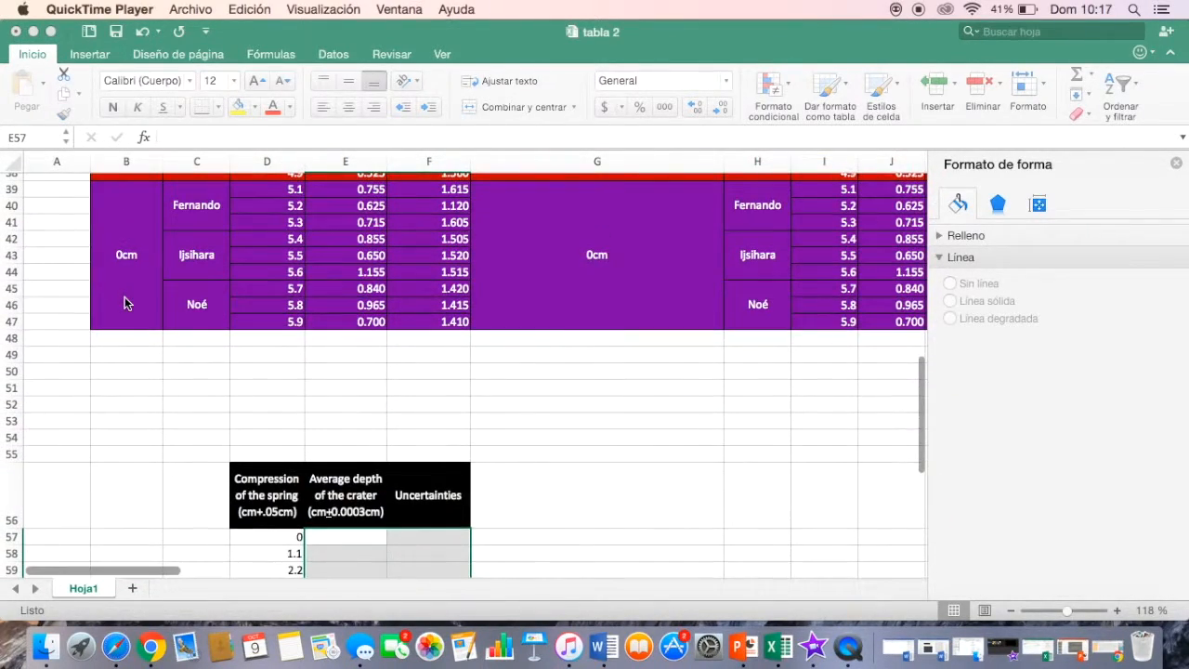
{"action": "scroll", "coordinate": [127, 303], "scroll_direction": "down", "scroll_amount": 2}
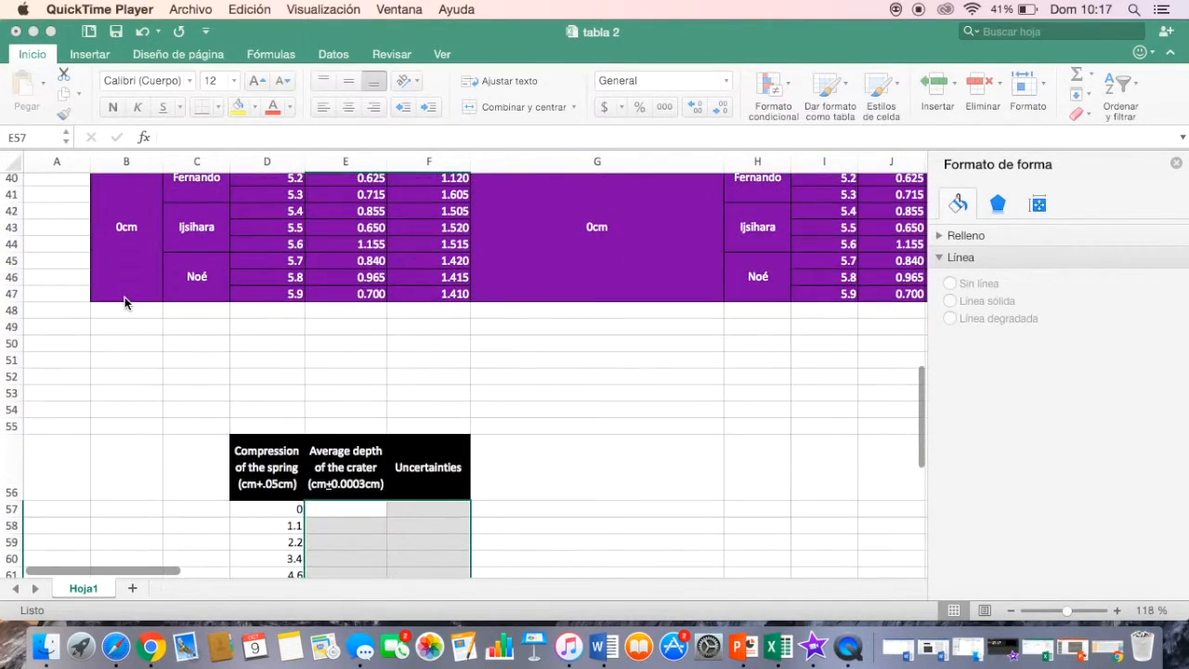
{"action": "scroll", "coordinate": [126, 303], "scroll_direction": "up", "scroll_amount": 15}
{"action": "scroll", "coordinate": [127, 303], "scroll_direction": "down", "scroll_amount": 15}
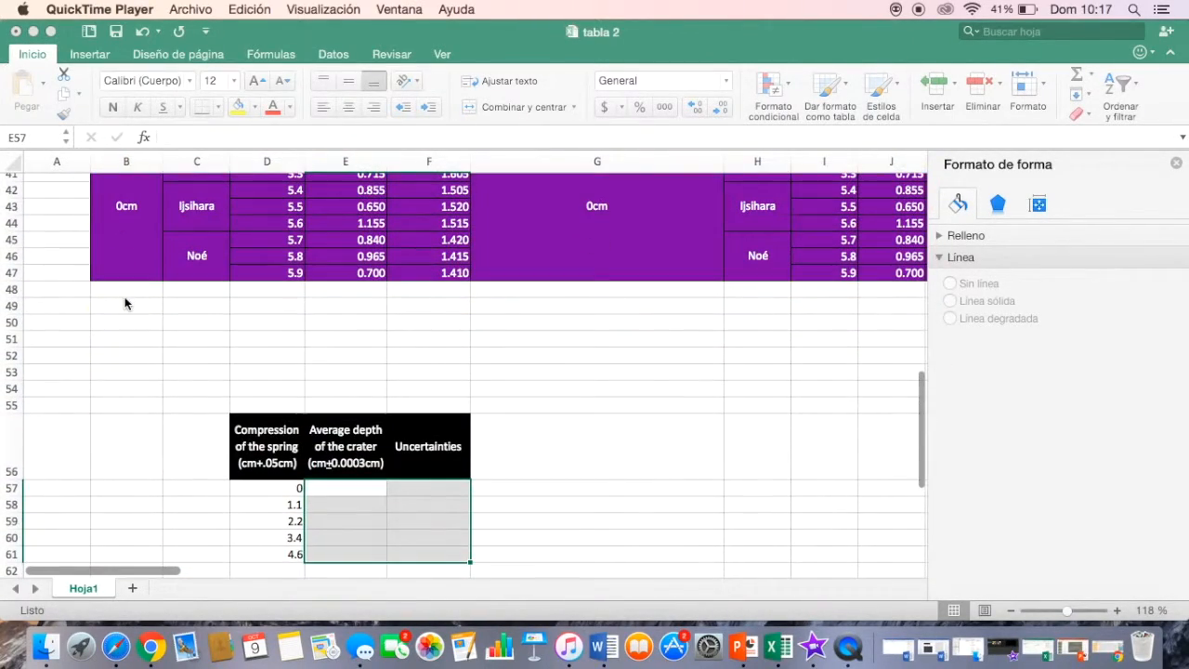
{"action": "scroll", "coordinate": [131, 227], "scroll_direction": "up", "scroll_amount": 15}
{"action": "scroll", "coordinate": [131, 228], "scroll_direction": "down", "scroll_amount": 15}
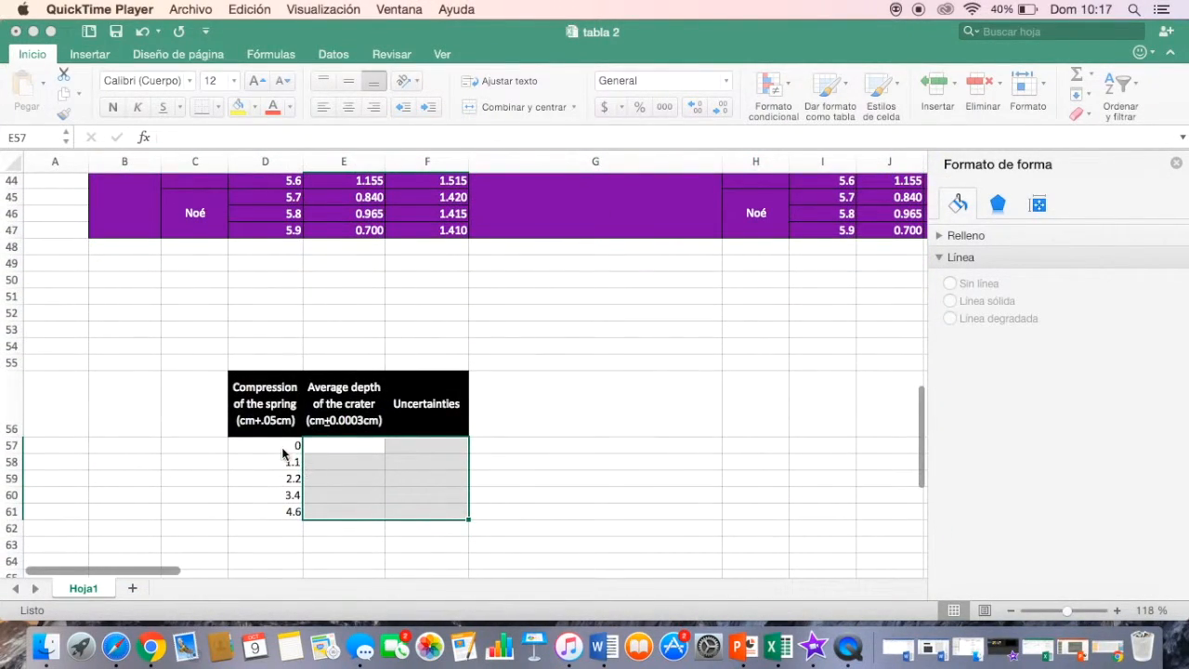
Start a PROMEDIO formula in cell E57, the average crater depth for the 0 cm compression.
{"action": "left_click", "coordinate": [348, 446]}
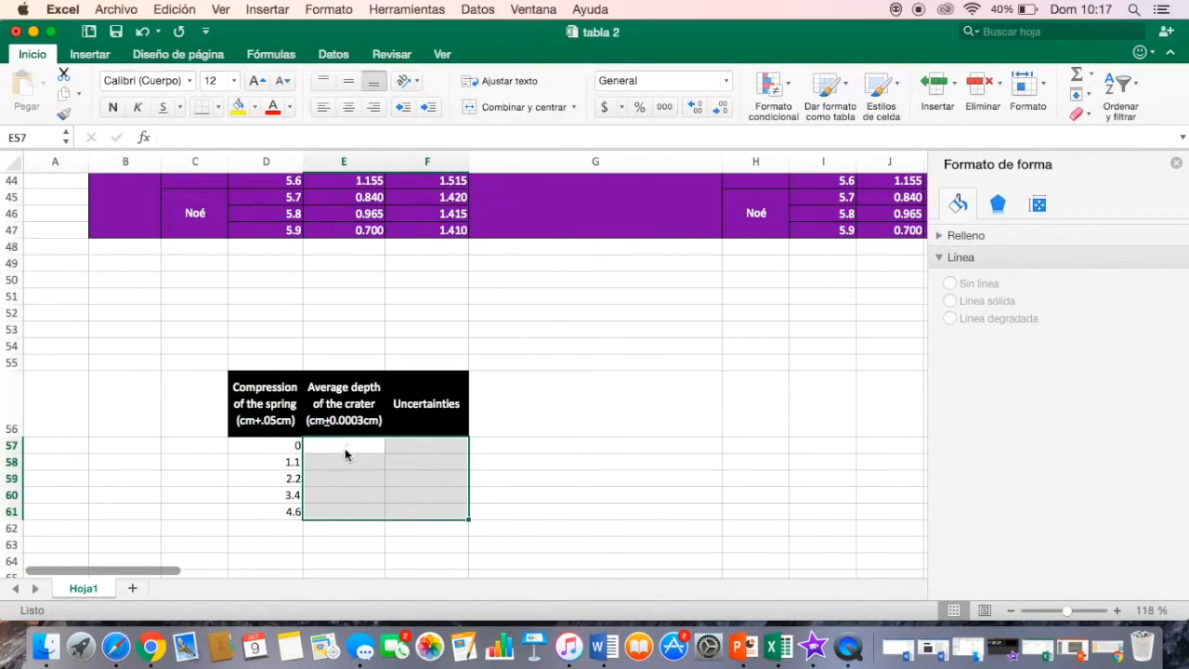
{"action": "left_click", "coordinate": [349, 446]}
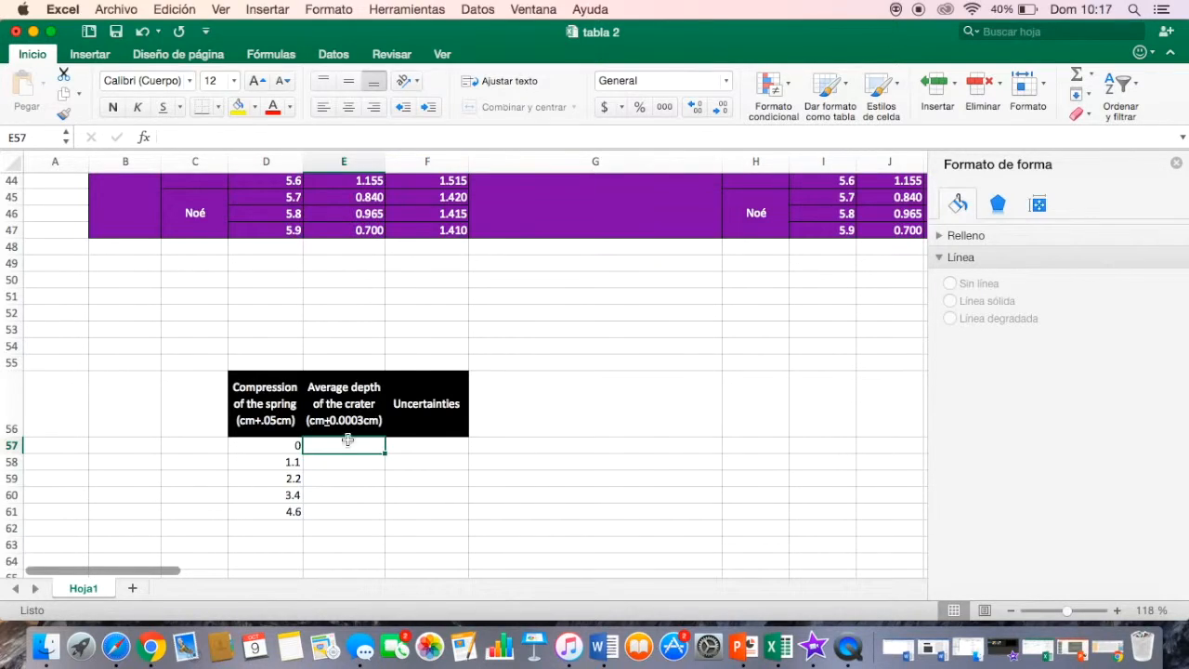
{"action": "left_click", "coordinate": [202, 138]}
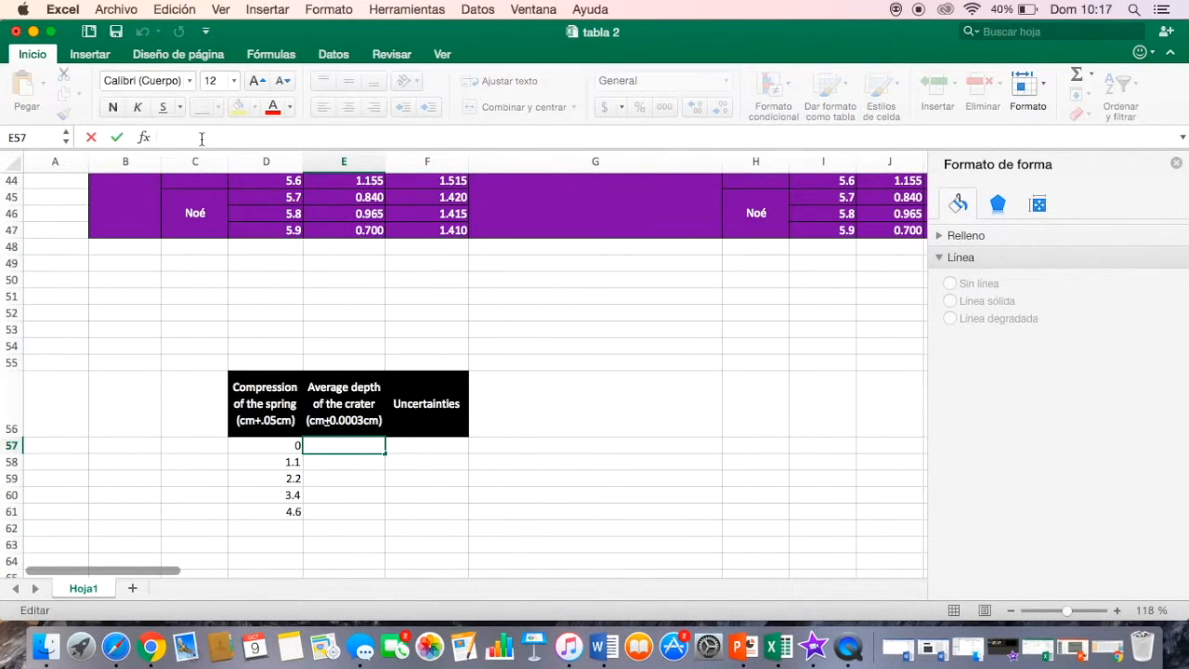
{"action": "type", "text": "=p"}
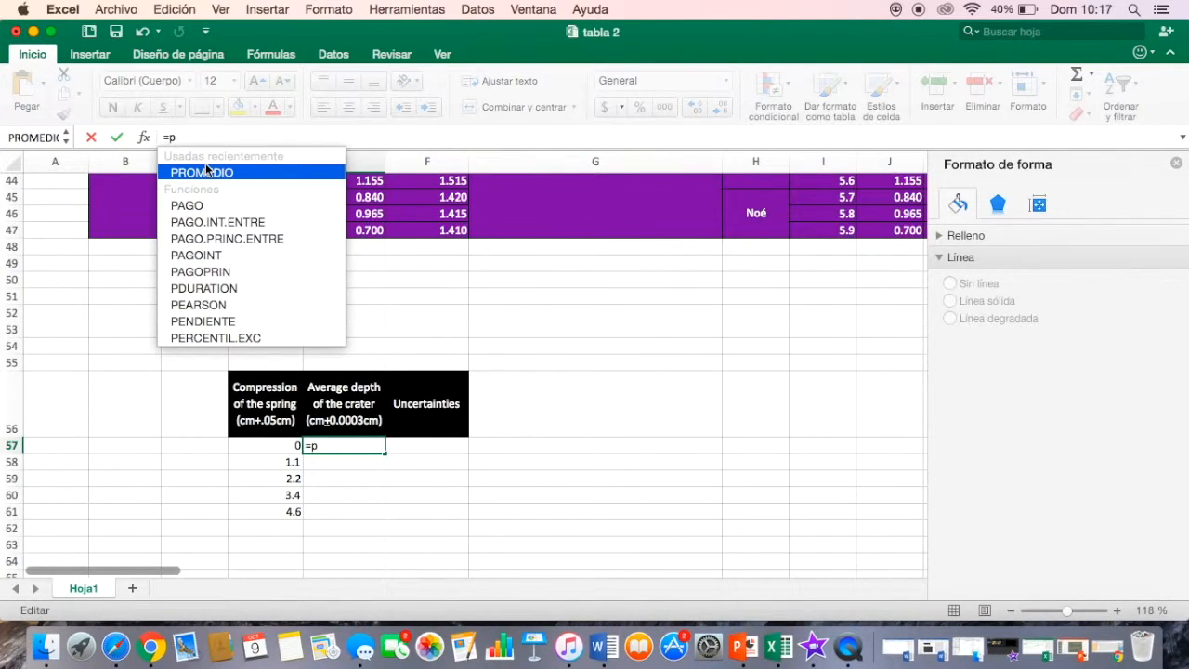
{"action": "double_click", "coordinate": [206, 171]}
Review the crater depth column across the compression groups to locate the readings needed for the average.
{"action": "scroll", "coordinate": [284, 332], "scroll_direction": "up", "scroll_amount": 5}
{"action": "scroll", "coordinate": [285, 332], "scroll_direction": "down", "scroll_amount": 2}
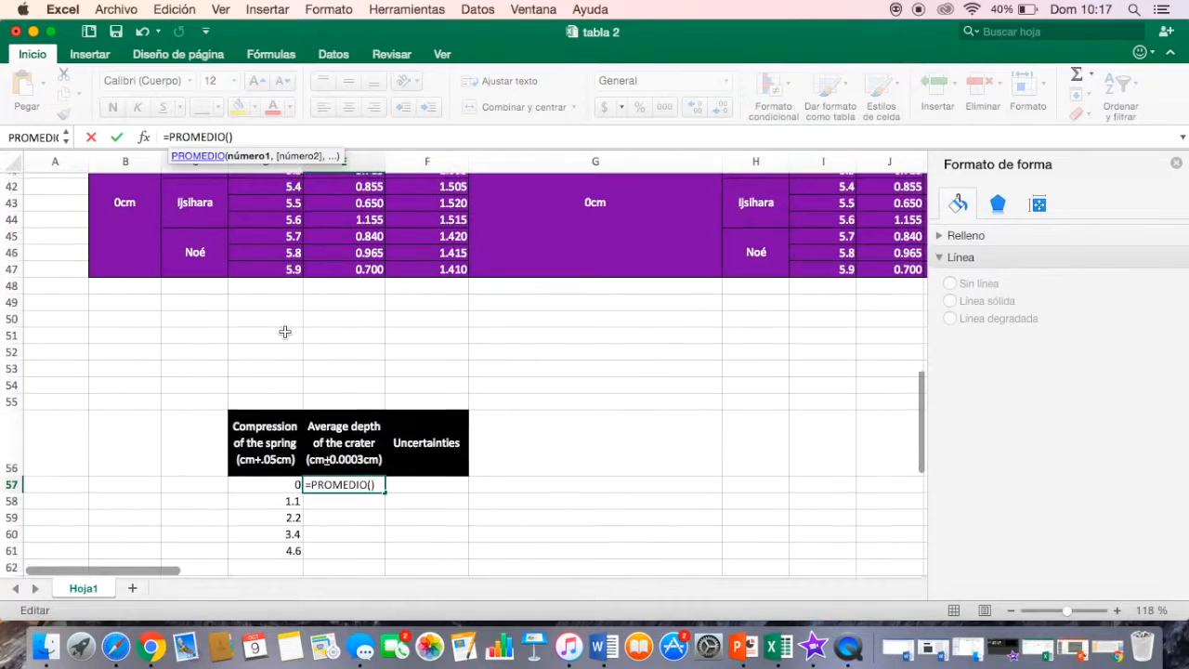
{"action": "scroll", "coordinate": [284, 331], "scroll_direction": "up", "scroll_amount": 5}
{"action": "scroll", "coordinate": [358, 304], "scroll_direction": "down", "scroll_amount": 5}
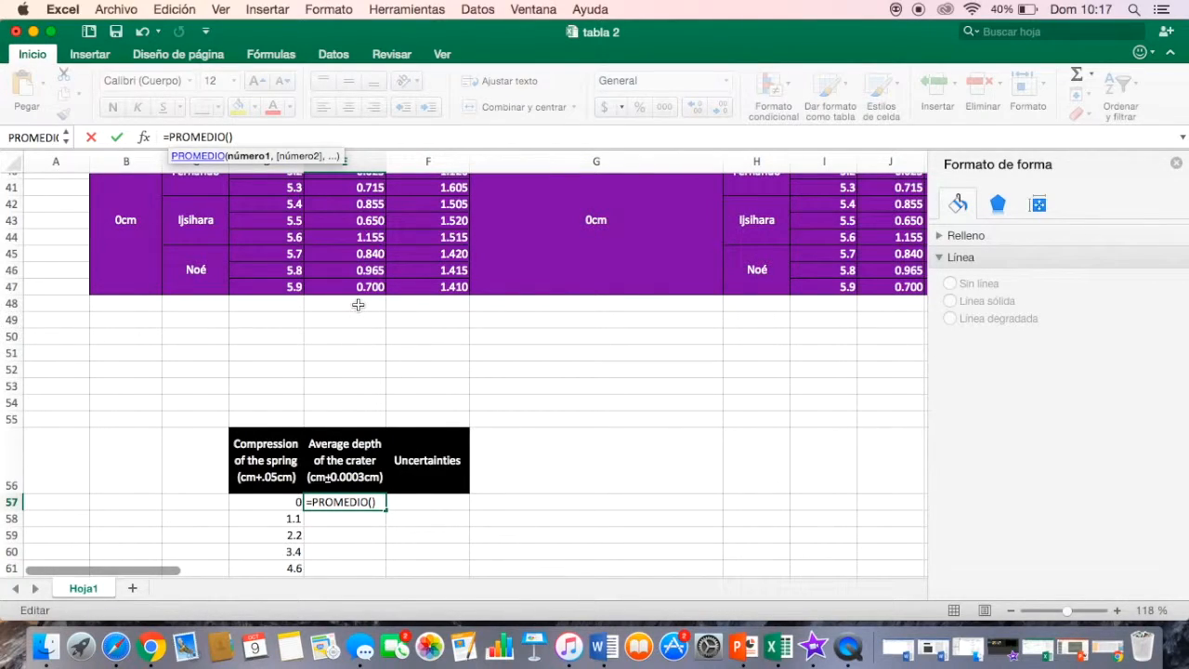
{"action": "scroll", "coordinate": [357, 304], "scroll_direction": "up", "scroll_amount": 4}
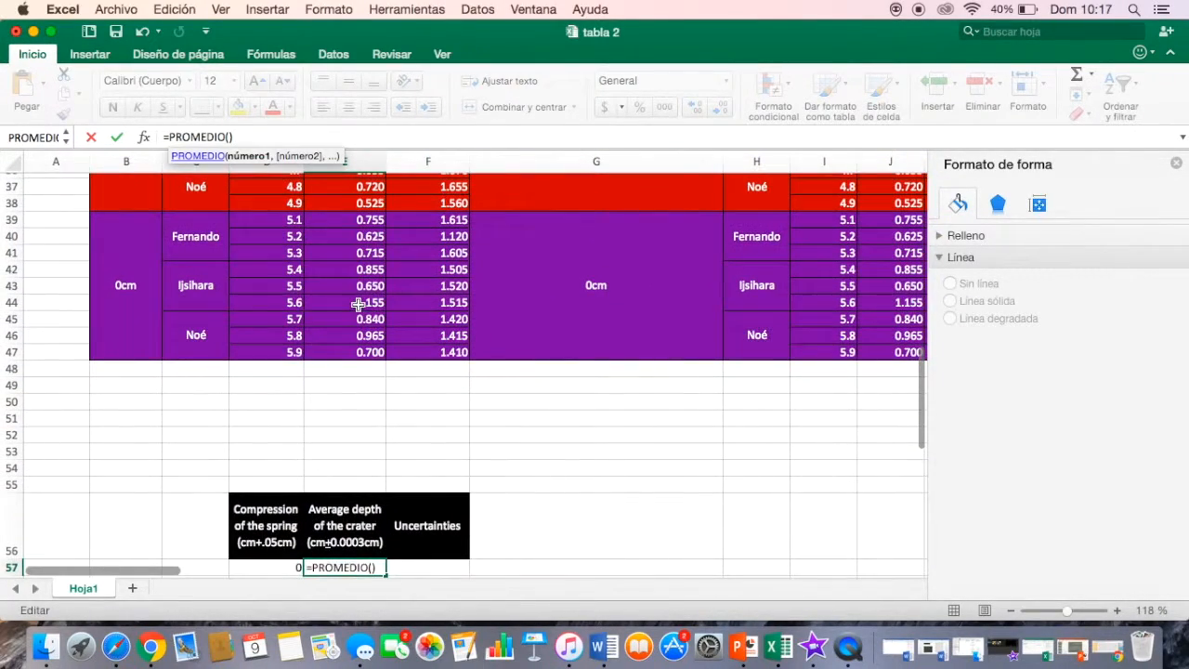
{"action": "scroll", "coordinate": [268, 253], "scroll_direction": "right", "scroll_amount": 2}
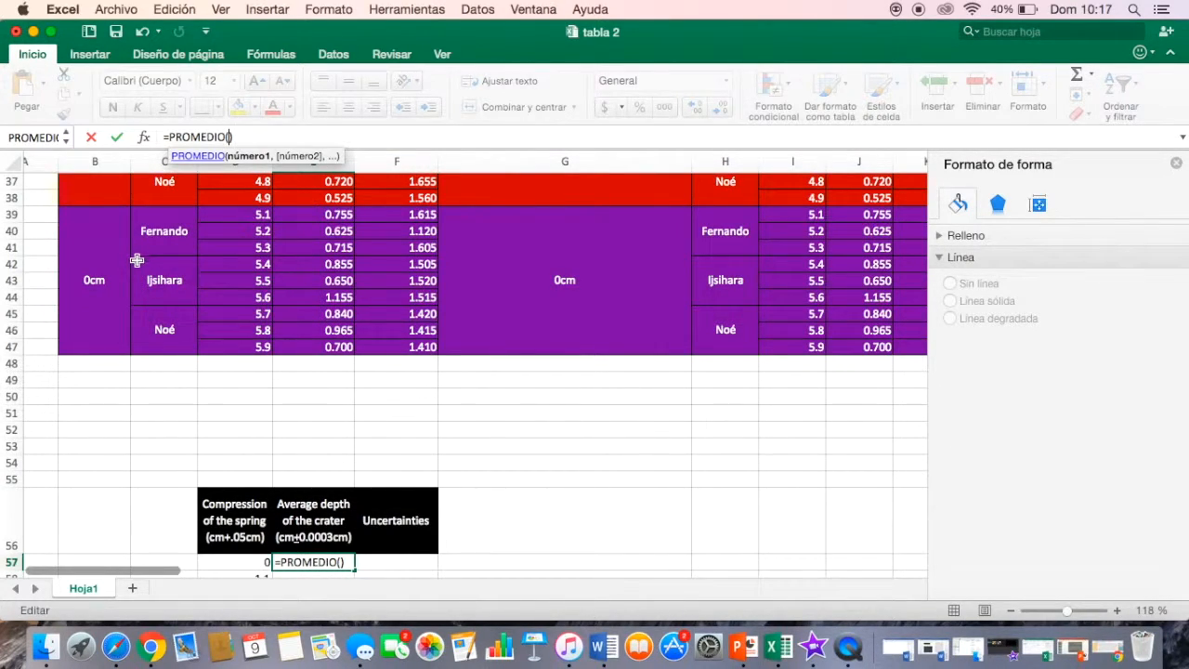
{"action": "scroll", "coordinate": [284, 267], "scroll_direction": "up", "scroll_amount": 15}
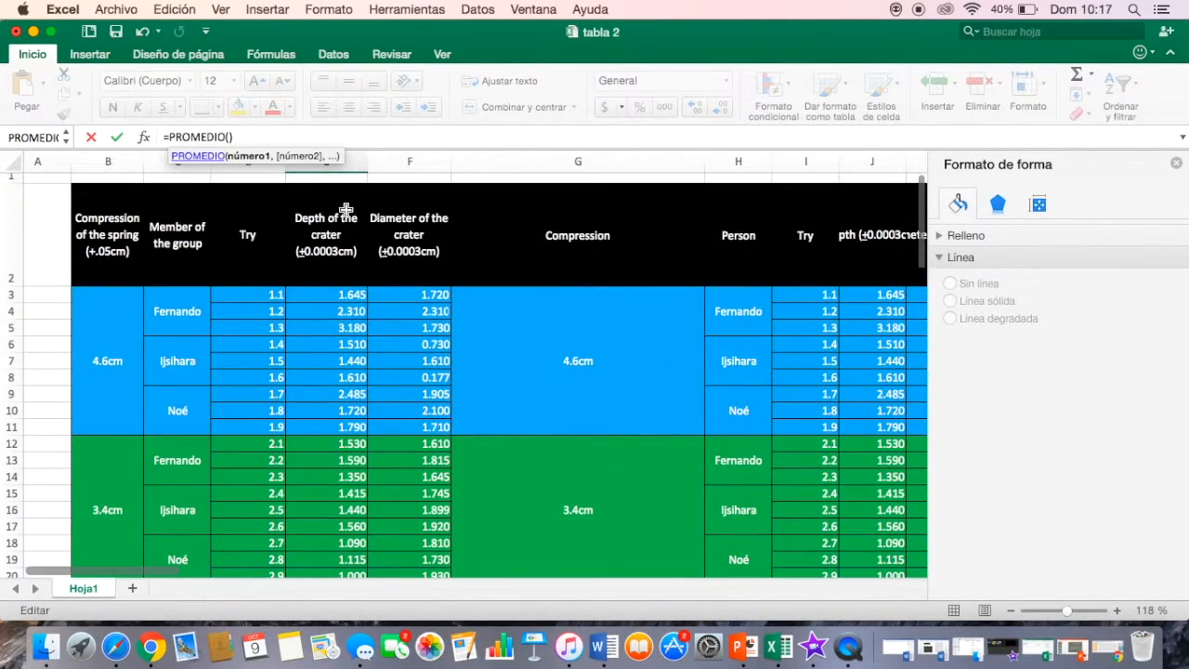
{"action": "scroll", "coordinate": [321, 310], "scroll_direction": "down", "scroll_amount": 8}
{"action": "scroll", "coordinate": [320, 310], "scroll_direction": "up", "scroll_amount": 8}
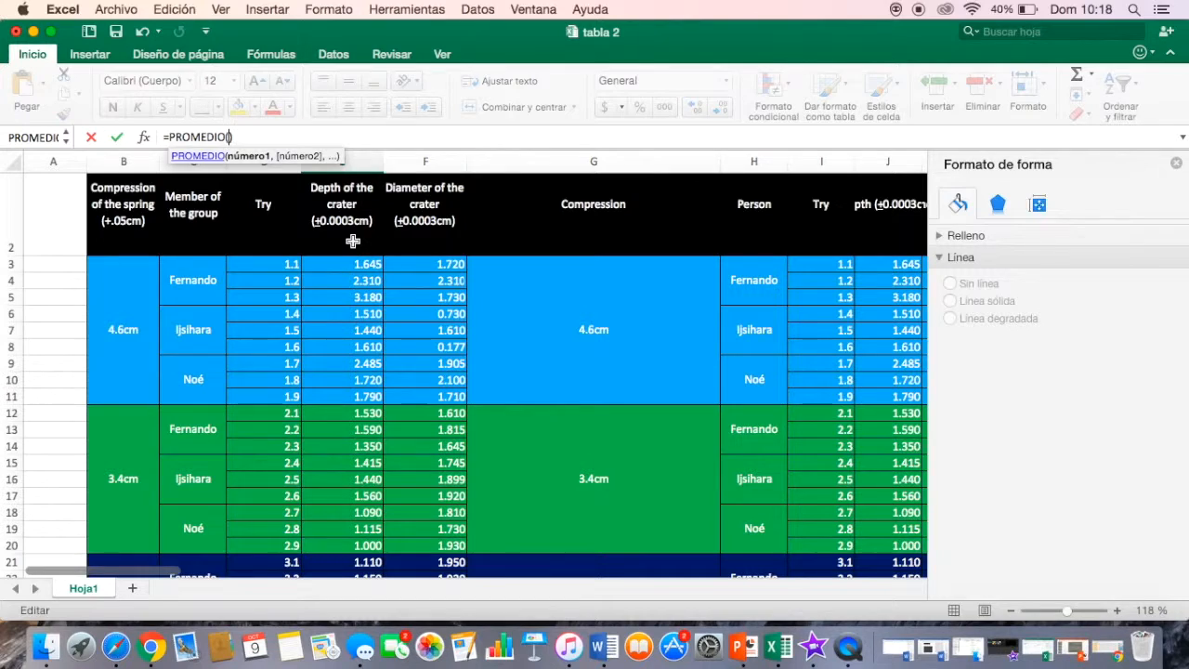
{"action": "scroll", "coordinate": [353, 353], "scroll_direction": "down", "scroll_amount": 5}
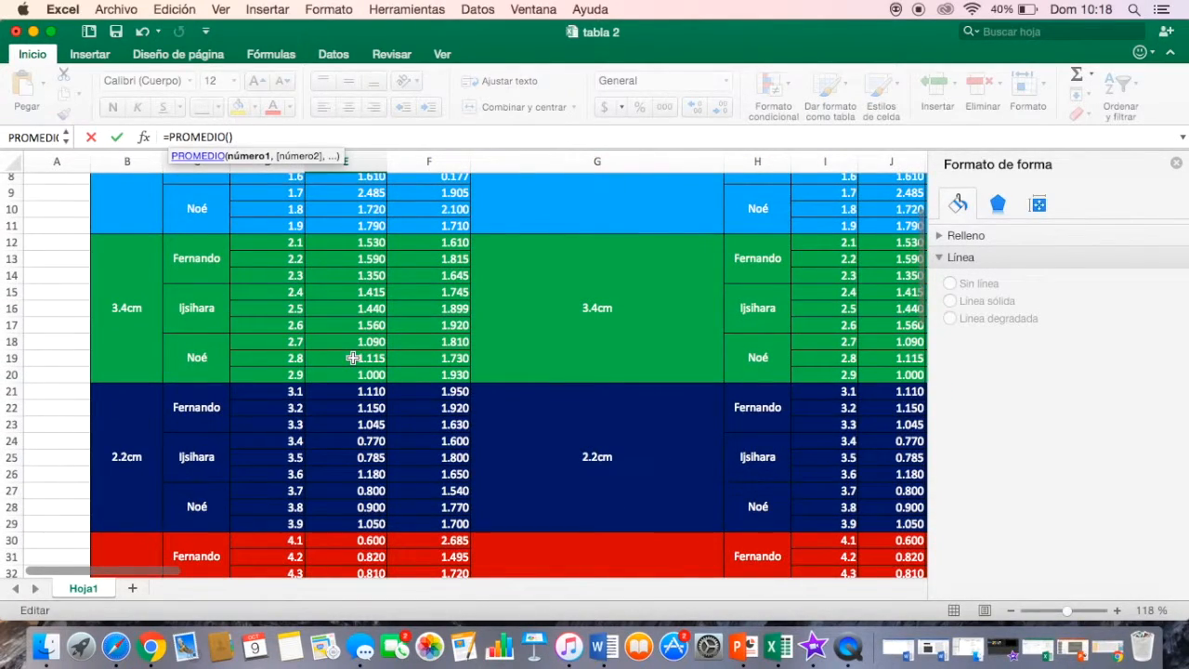
{"action": "scroll", "coordinate": [353, 358], "scroll_direction": "down", "scroll_amount": 10}
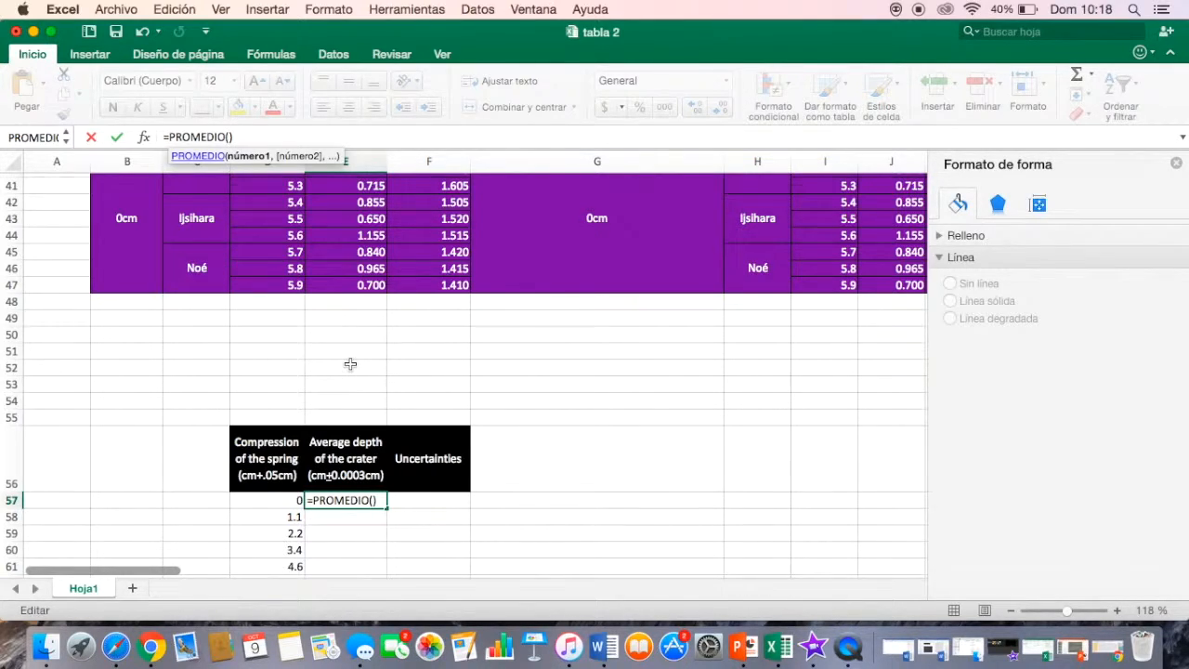
Complete the average in E57 with the 0 cm depth readings, range E39:E47.
{"action": "scroll", "coordinate": [351, 364], "scroll_direction": "up", "scroll_amount": 3}
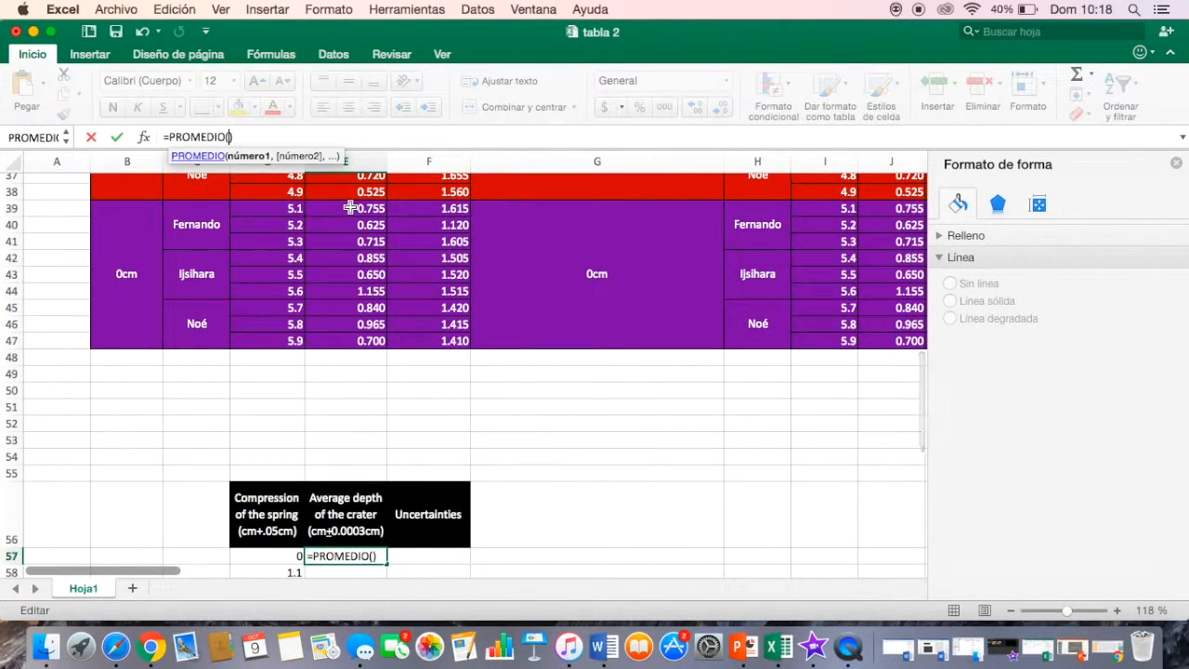
{"action": "left_click_drag", "start_coordinate": [350, 207], "coordinate": [352, 336]}
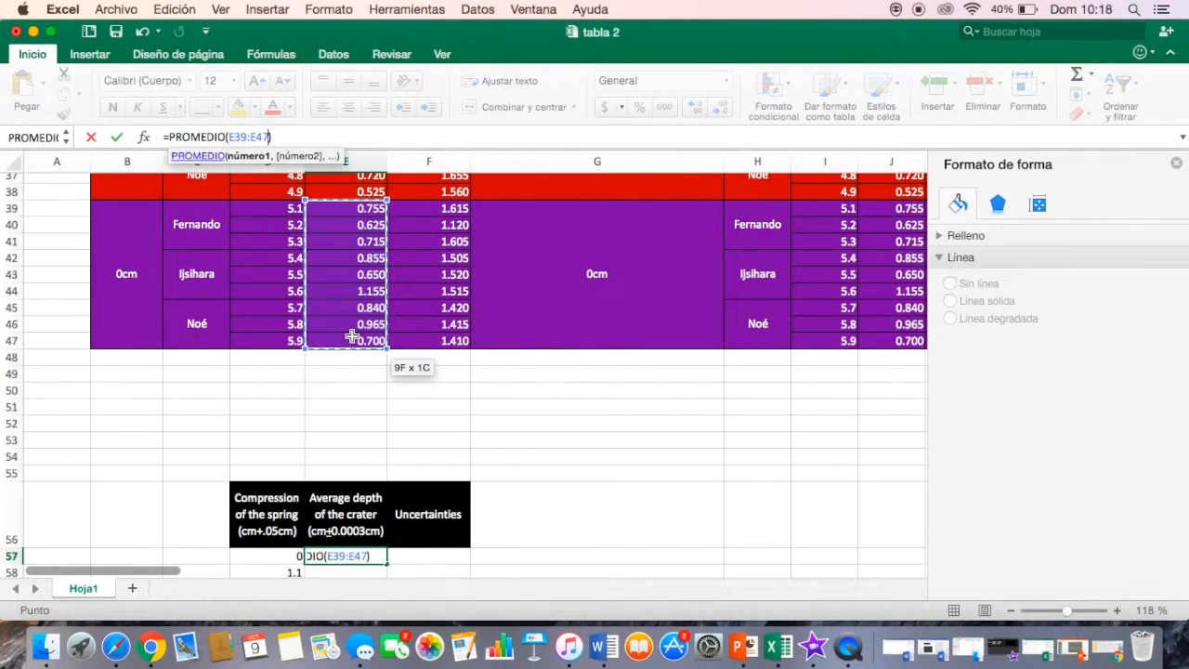
{"action": "key", "text": "Return"}
{"action": "scroll", "coordinate": [322, 506], "scroll_direction": "down", "scroll_amount": 1}
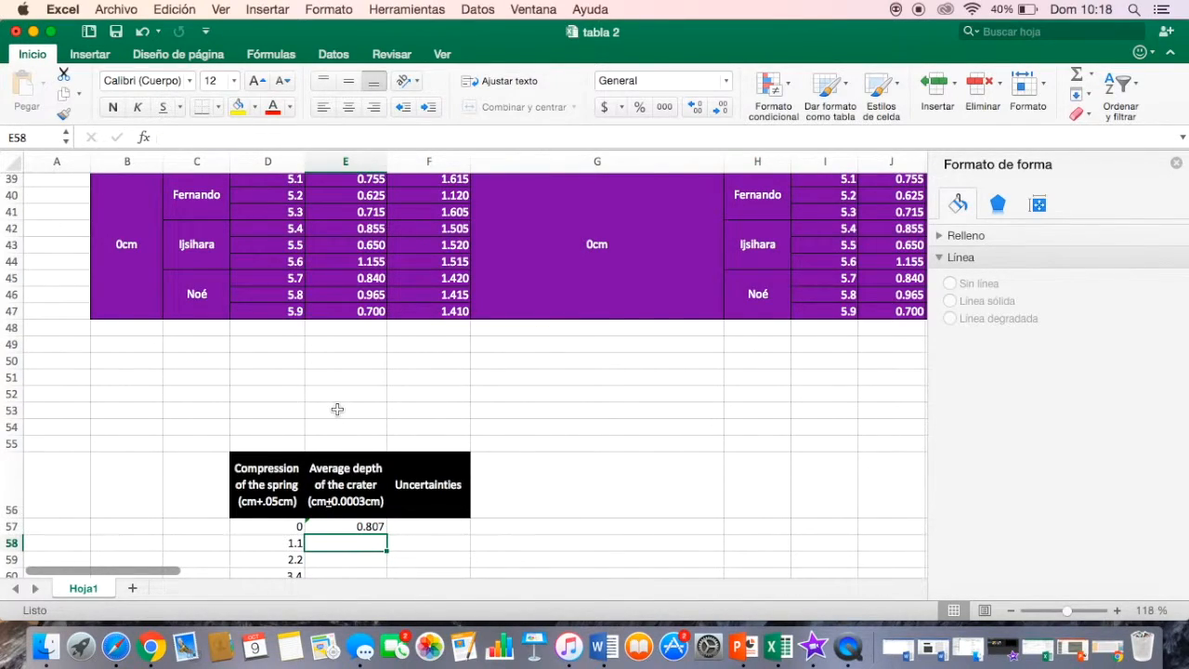
Calculate the average crater depth for the 1.1 cm compression in E58 with =PROMEDIO(E30:E38).
{"action": "left_click", "coordinate": [280, 137]}
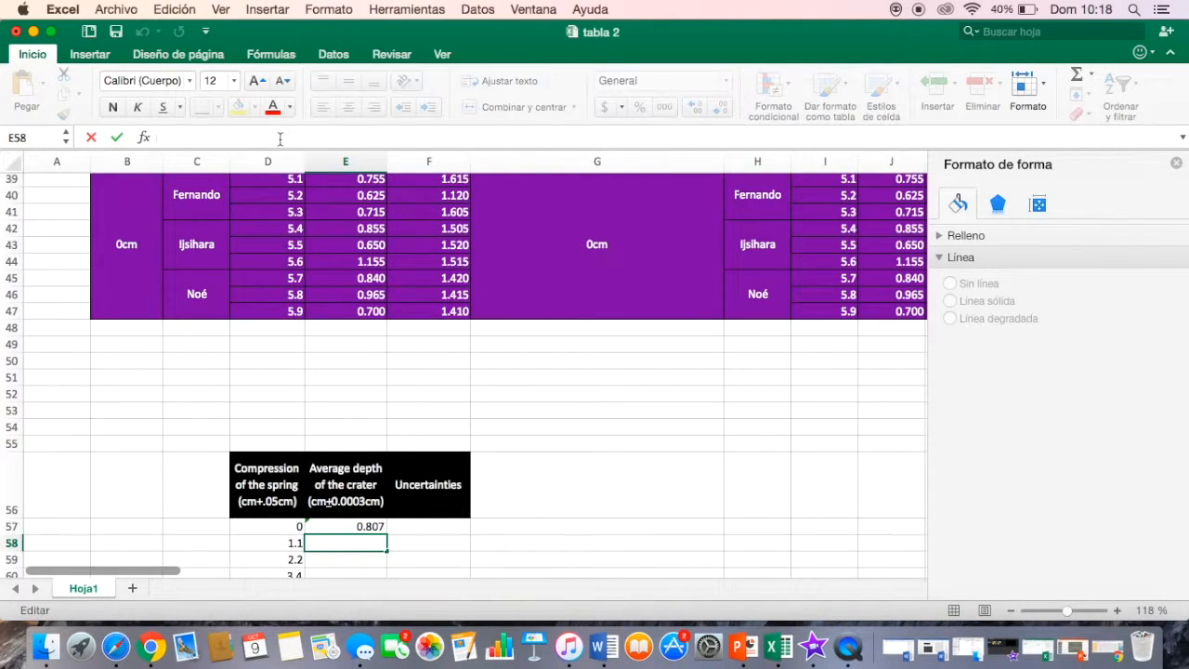
{"action": "type", "text": "="}
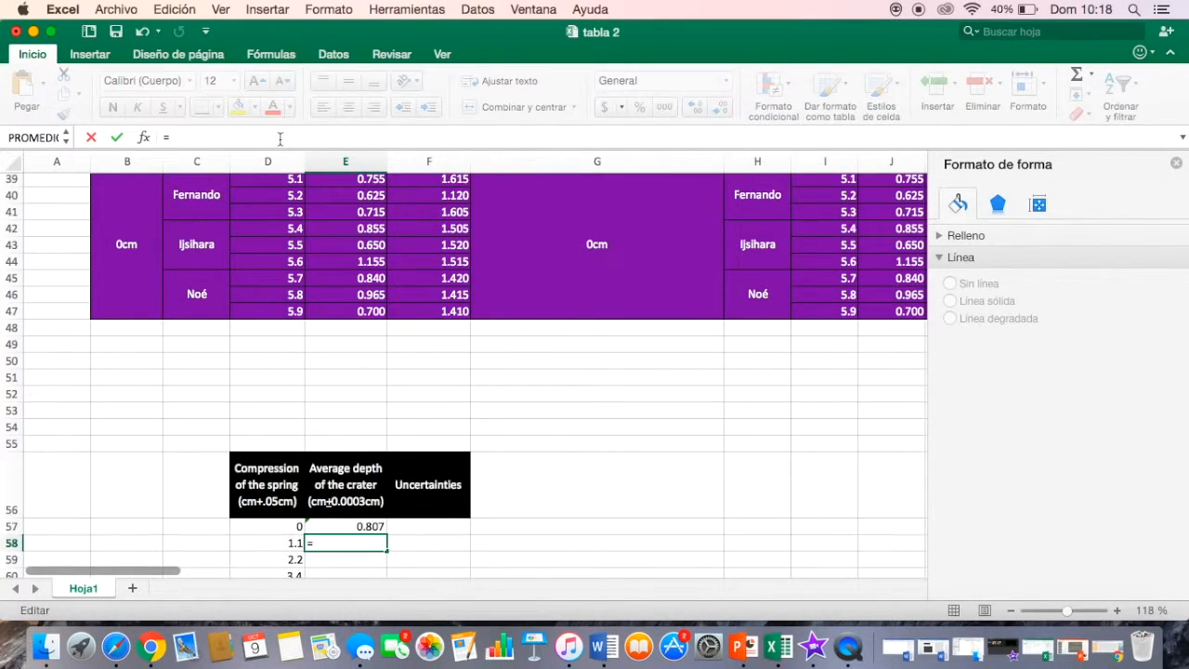
{"action": "left_click", "coordinate": [66, 137]}
{"action": "left_click", "coordinate": [271, 169]}
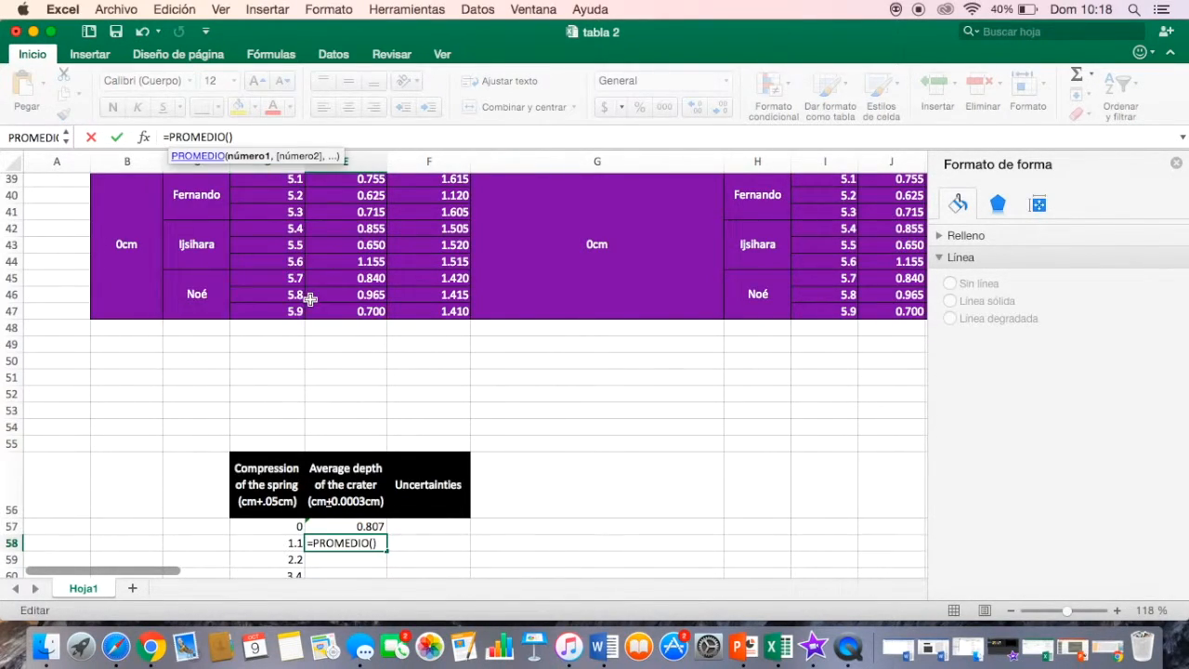
{"action": "scroll", "coordinate": [311, 298], "scroll_direction": "up", "scroll_amount": 6}
{"action": "left_click_drag", "start_coordinate": [332, 230], "coordinate": [334, 367]}
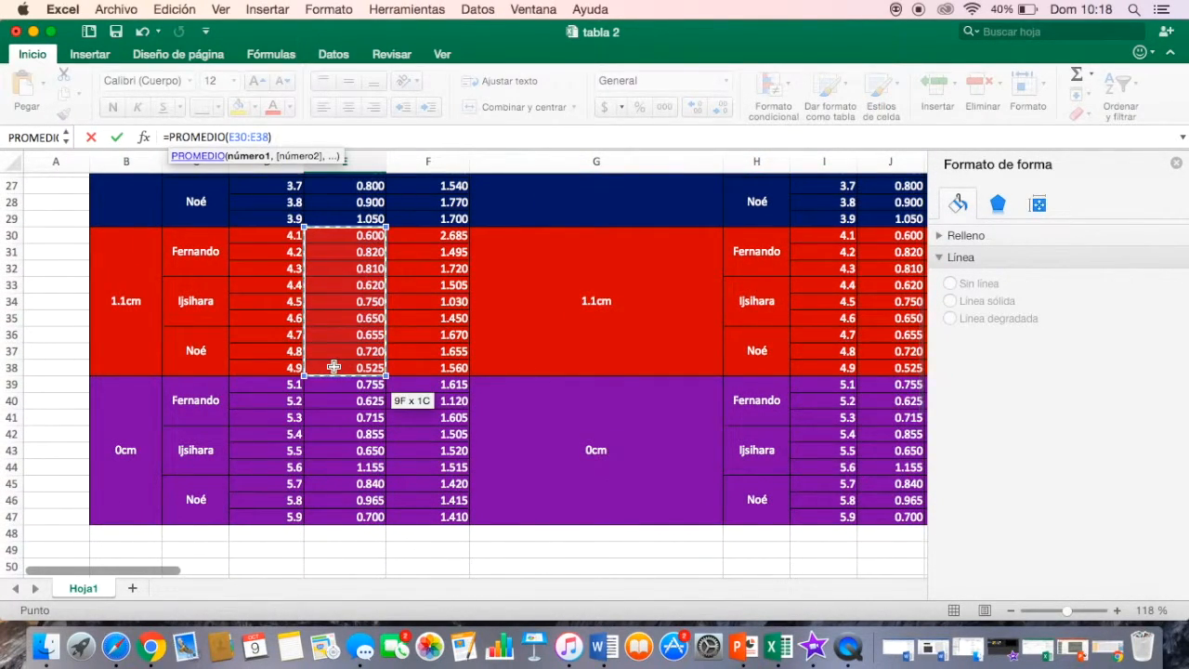
{"action": "key", "text": "Return"}
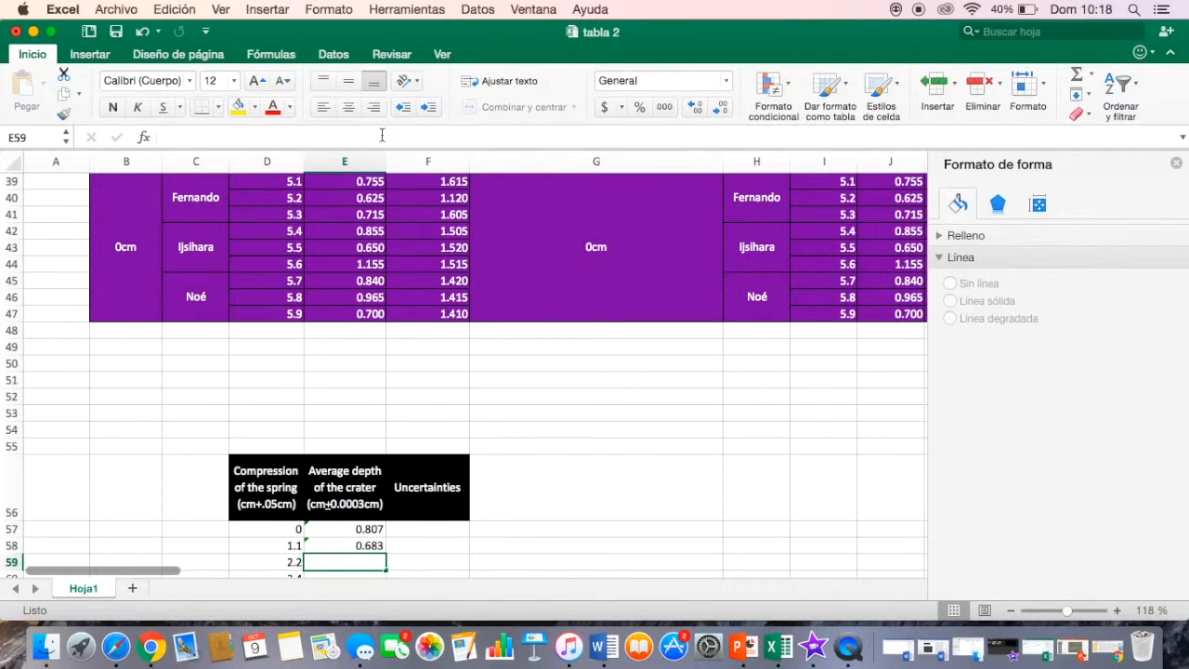
Enter the formula =E21:E29 in E59 for the 2.2 cm compression's crater depth.
{"action": "type", "text": "="}
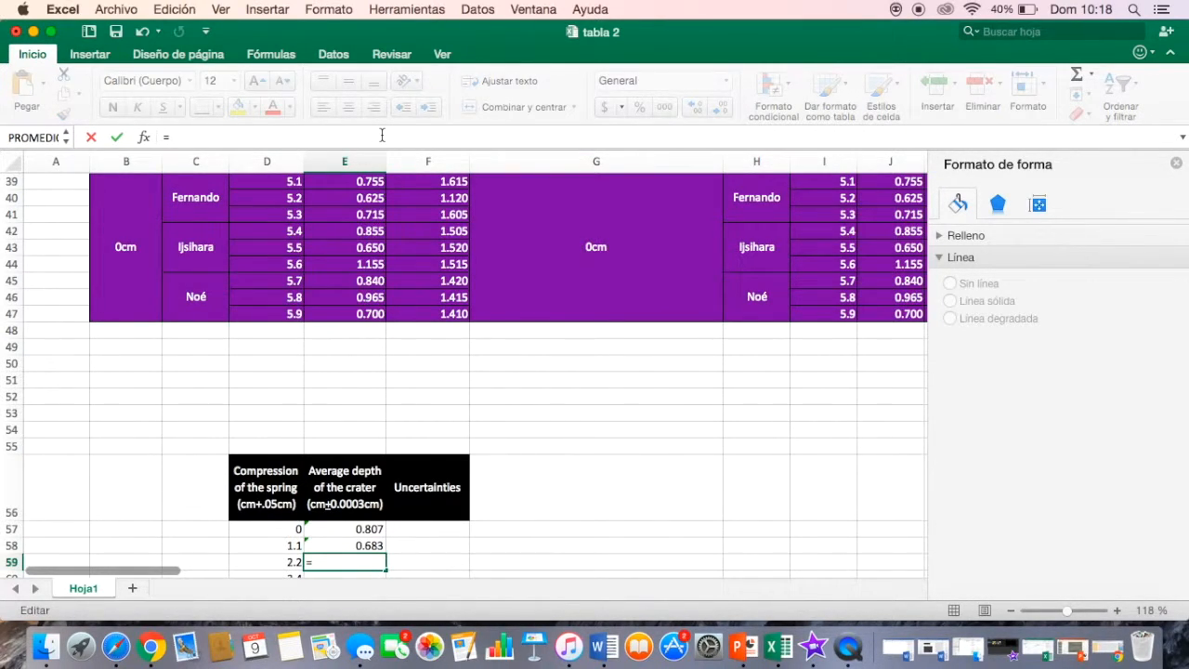
{"action": "scroll", "coordinate": [383, 331], "scroll_direction": "up", "scroll_amount": 10}
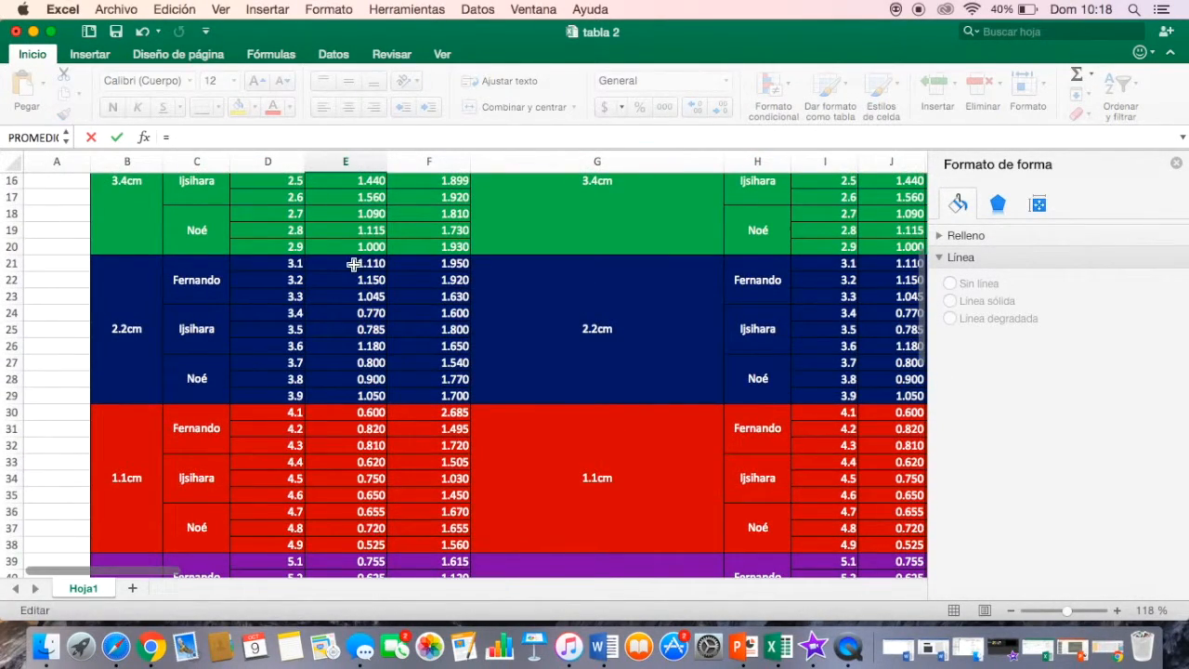
{"action": "left_click_drag", "start_coordinate": [352, 263], "coordinate": [351, 395]}
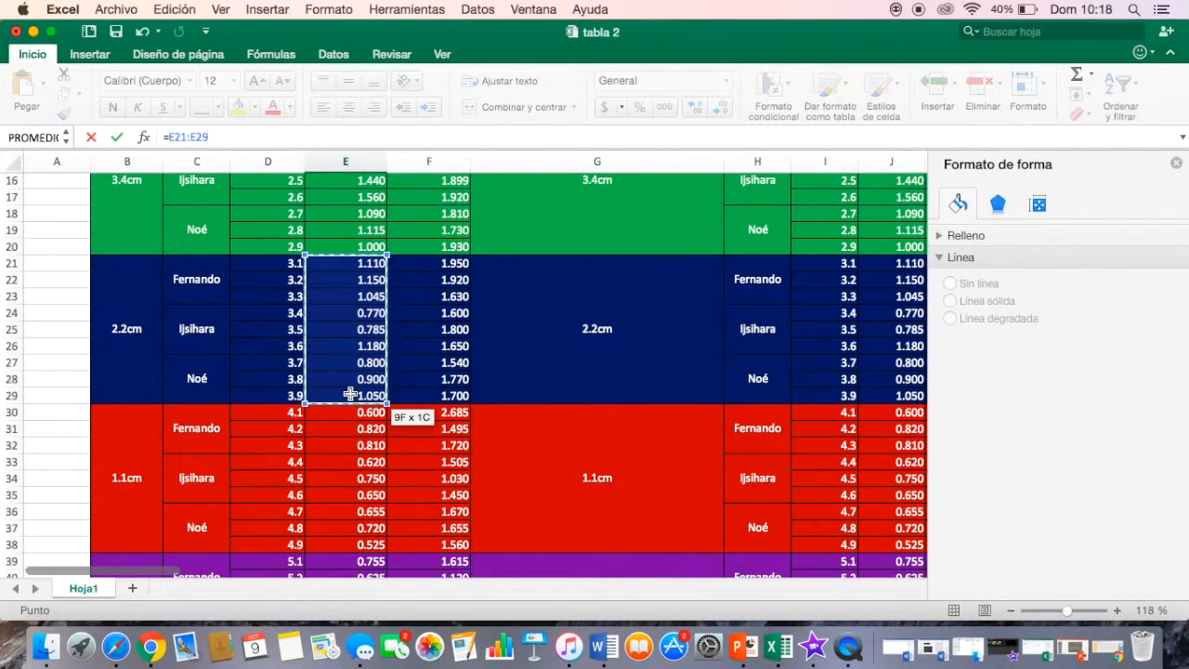
{"action": "key", "text": "Return"}
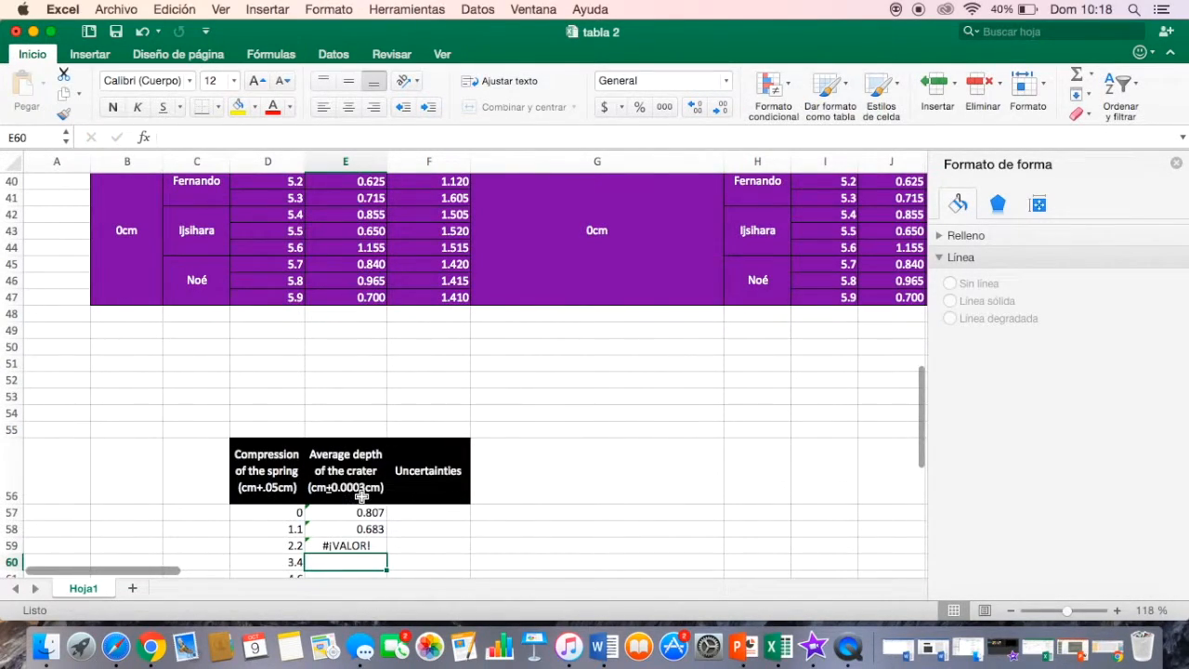
Replace the formula in E59 with =PROMEDIO(E21:E29) to average the crater depths for the 2.2 cm compression.
{"action": "left_click", "coordinate": [358, 545]}
{"action": "left_click", "coordinate": [221, 135]}
{"action": "left_click_drag", "start_coordinate": [221, 136], "coordinate": [170, 136]}
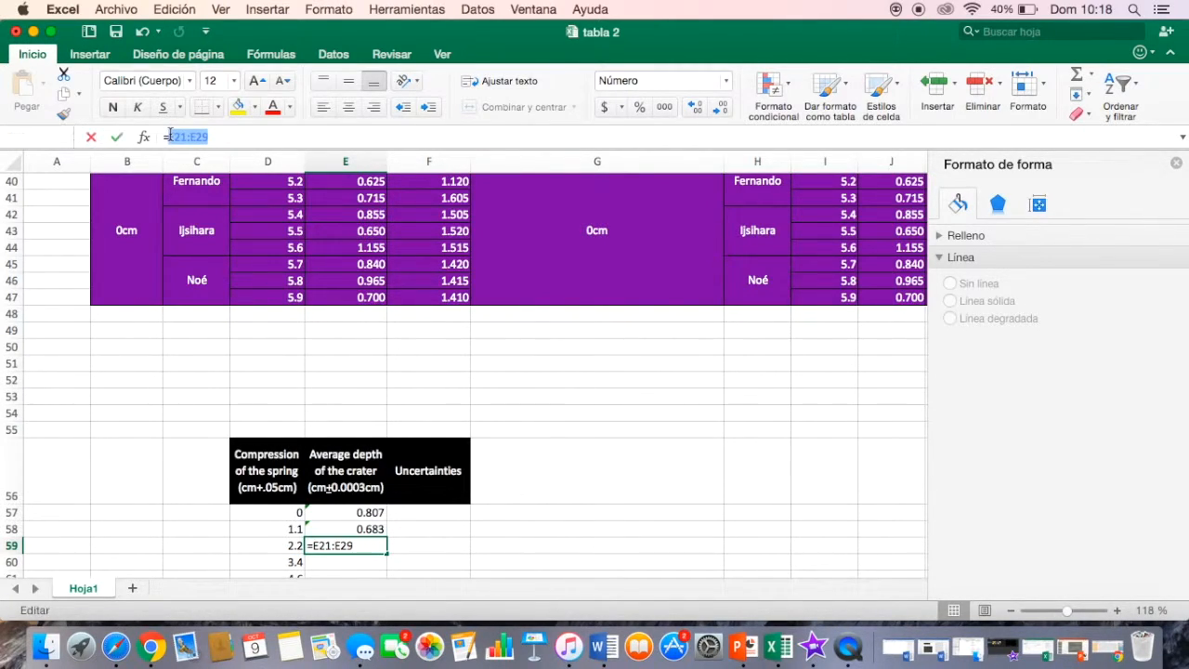
{"action": "key", "text": "BackSpace"}
{"action": "type", "text": "p"}
{"action": "double_click", "coordinate": [192, 172]}
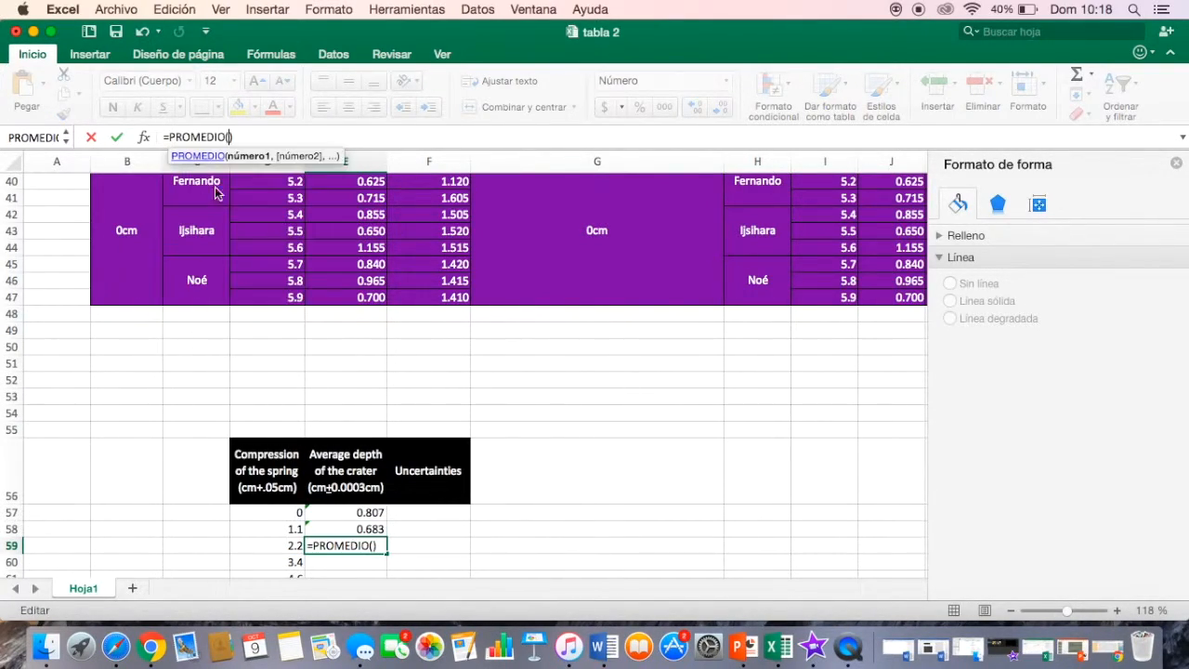
{"action": "scroll", "coordinate": [368, 334], "scroll_direction": "up", "scroll_amount": 5}
{"action": "scroll", "coordinate": [368, 334], "scroll_direction": "up", "scroll_amount": 5}
{"action": "left_click_drag", "start_coordinate": [353, 279], "coordinate": [349, 412]}
{"action": "key", "text": "Return"}
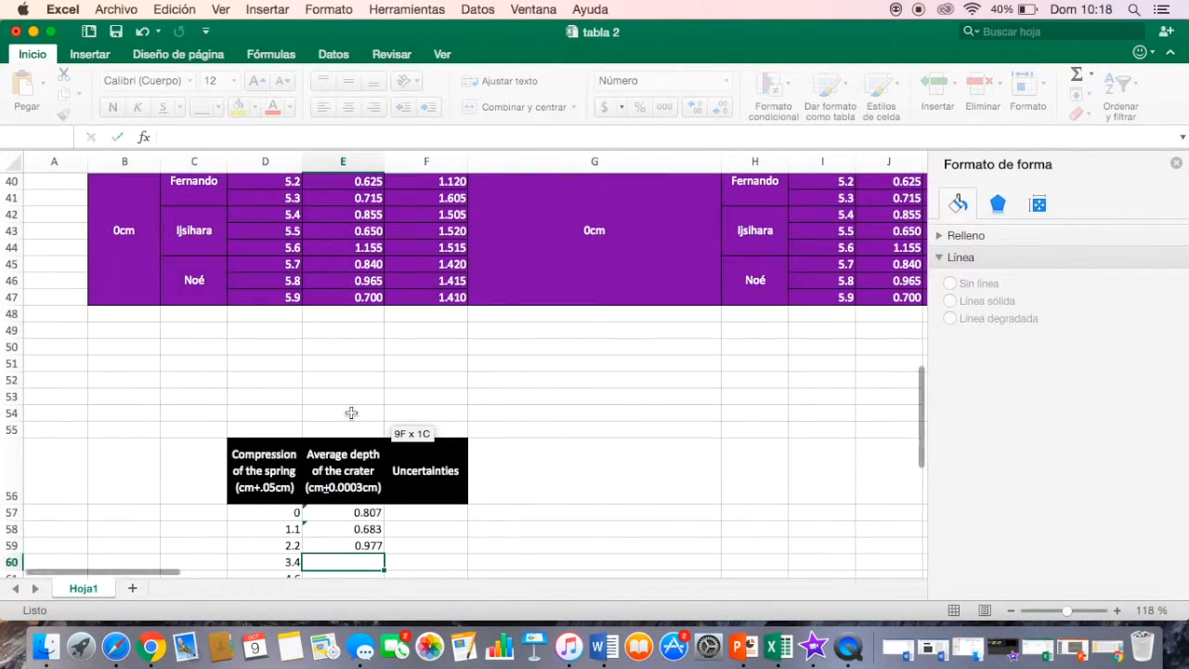
Calculate the average crater depth for the 3.4 cm compression in E60 with =PROMEDIO(E12:E20).
{"action": "left_click", "coordinate": [209, 139]}
{"action": "type", "text": "="}
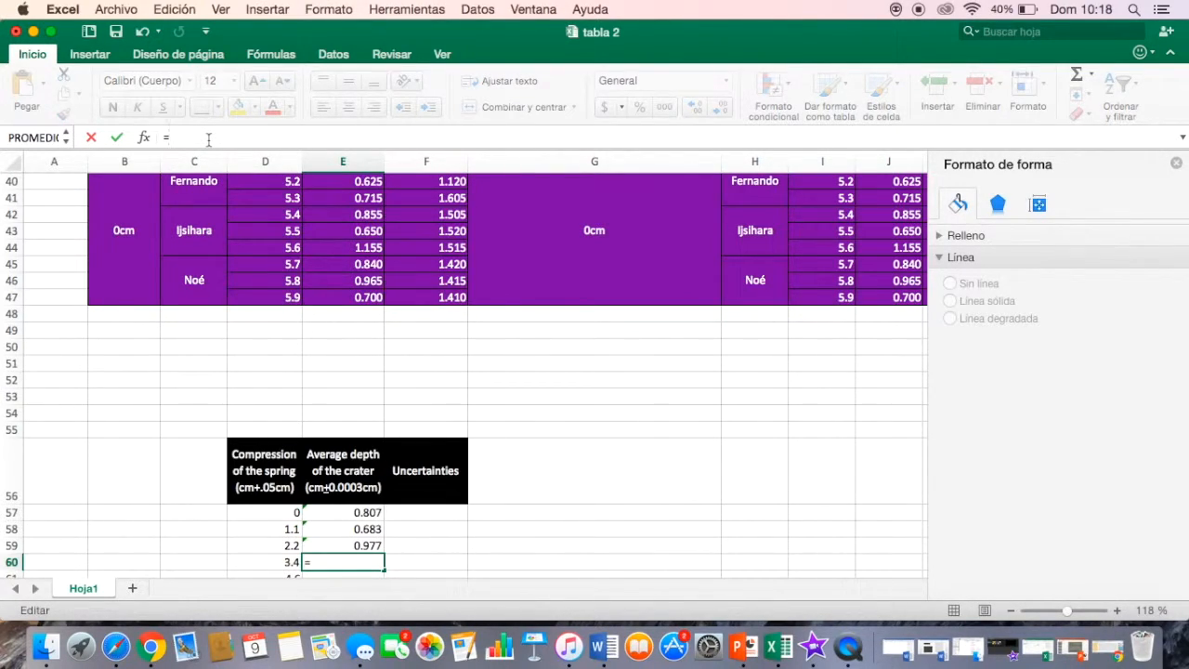
{"action": "type", "text": "p"}
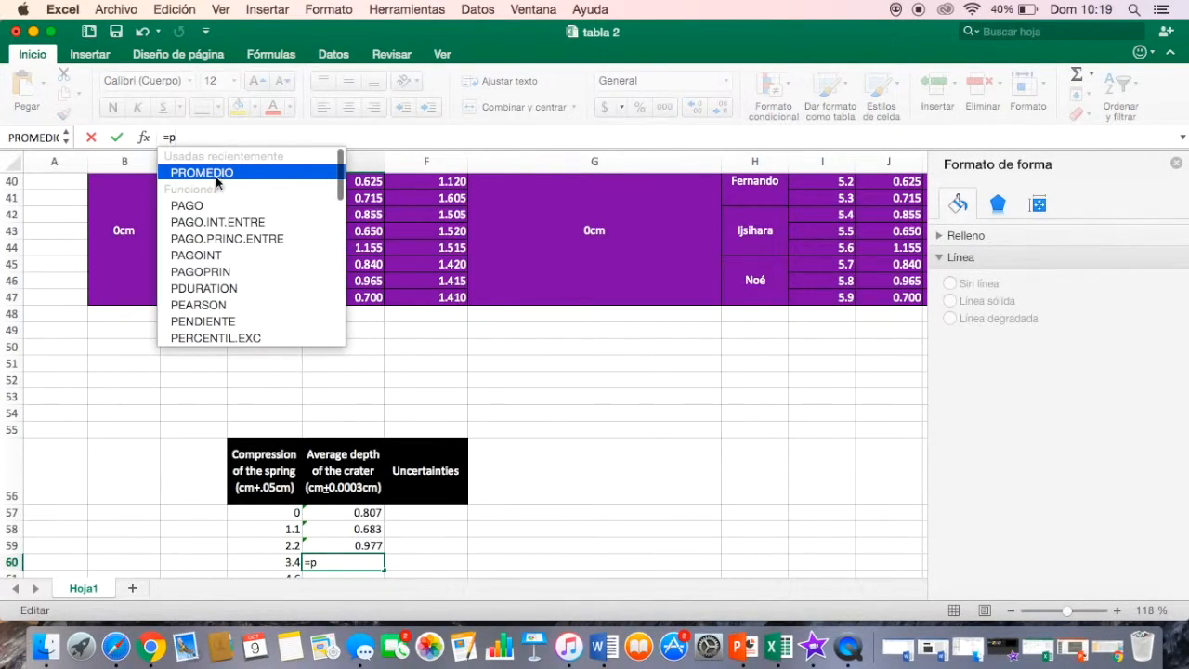
{"action": "double_click", "coordinate": [219, 176]}
{"action": "scroll", "coordinate": [269, 265], "scroll_direction": "up", "scroll_amount": 15}
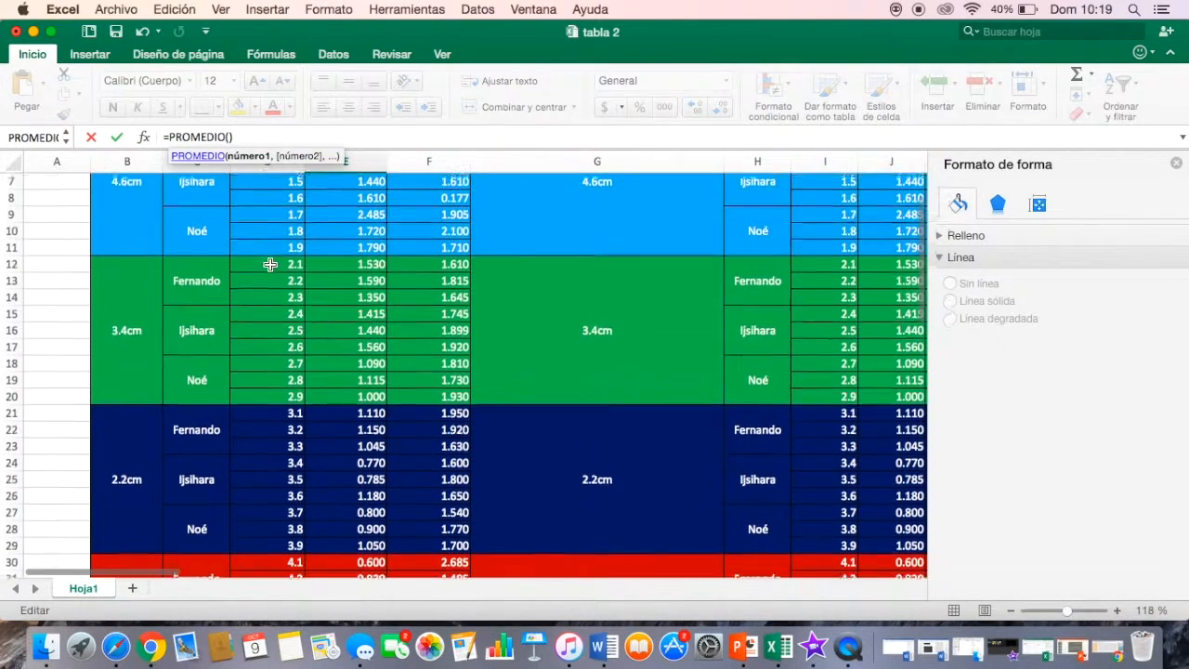
{"action": "left_click_drag", "start_coordinate": [359, 271], "coordinate": [355, 399]}
{"action": "key", "text": "Return"}
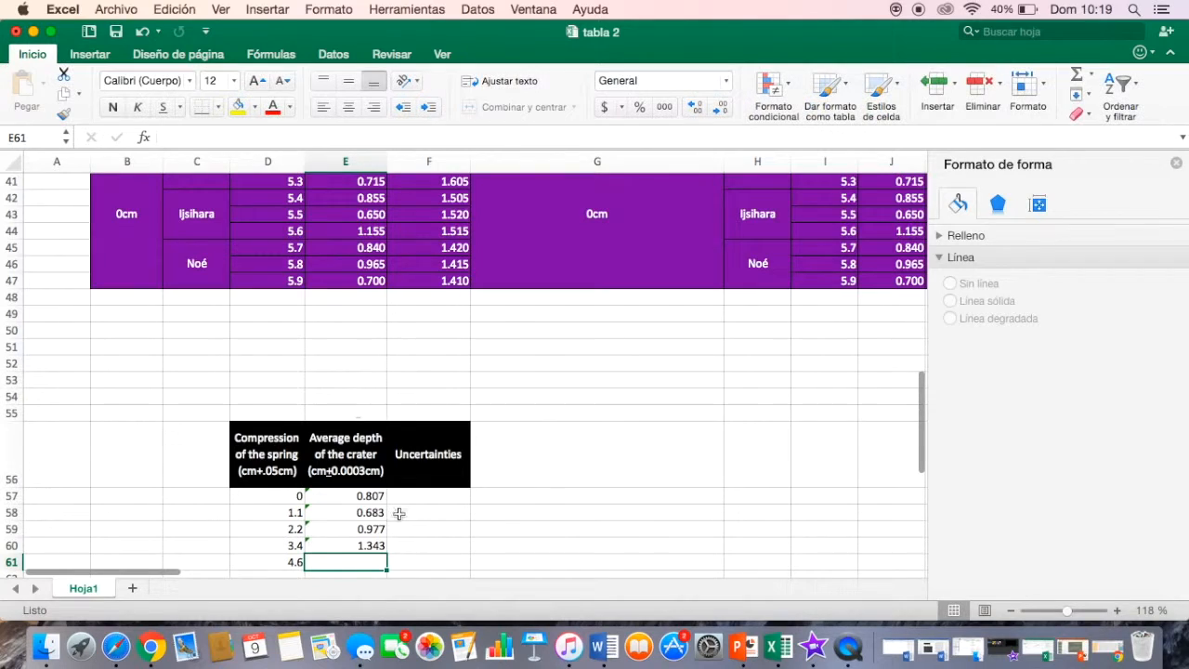
Calculate the average crater depth for the 4.6 cm compression in E61 with =PROMEDIO(E3:E11).
{"action": "type", "text": "=p"}
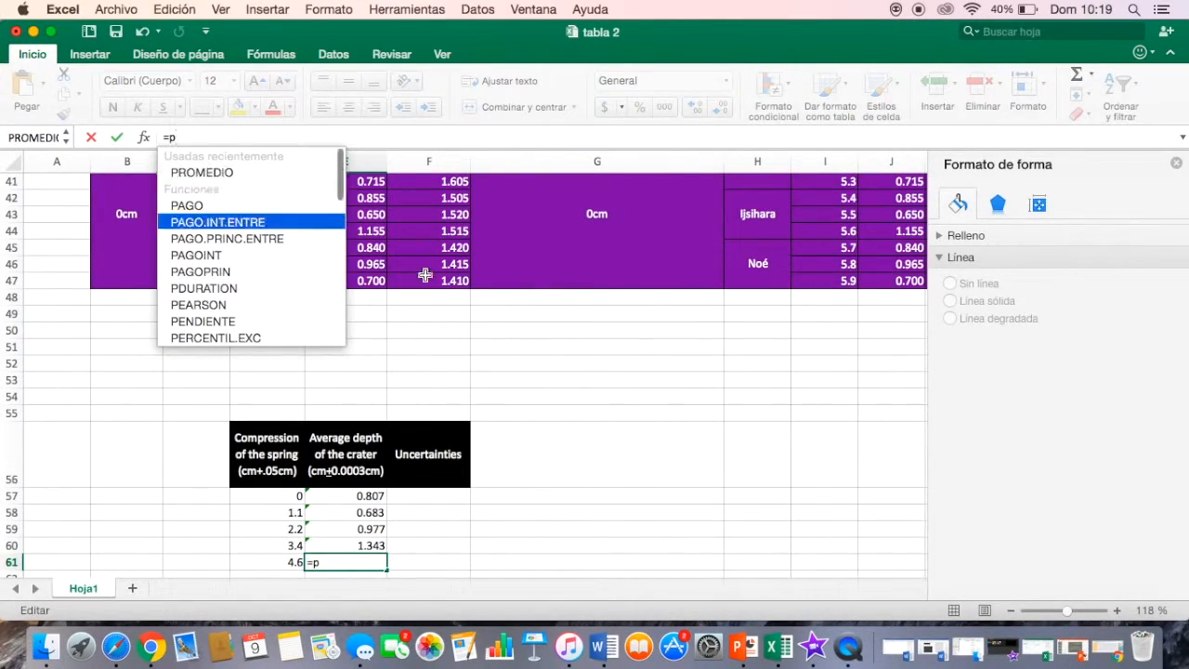
{"action": "double_click", "coordinate": [231, 172]}
{"action": "scroll", "coordinate": [339, 291], "scroll_direction": "up", "scroll_amount": 15}
{"action": "left_click_drag", "start_coordinate": [339, 279], "coordinate": [329, 418]}
{"action": "left_click", "coordinate": [329, 290]}
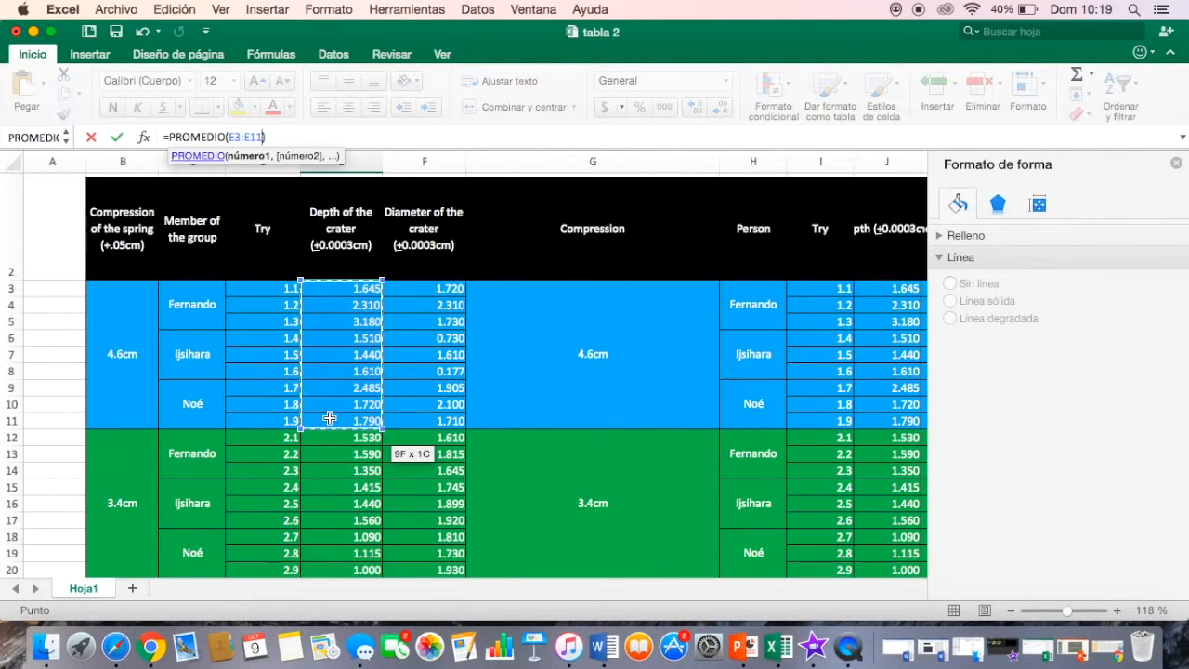
{"action": "key", "text": "Return"}
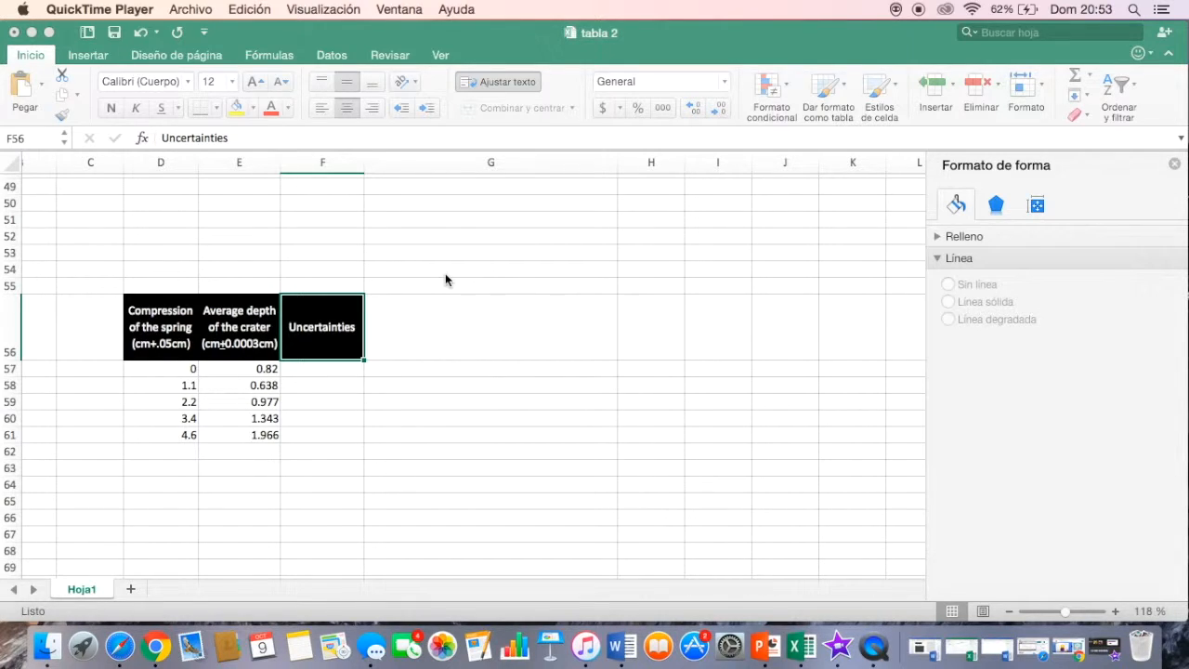
Extend the column header in F56 to read "Uncertainties of the measures of the crater".
{"action": "left_click", "coordinate": [358, 323]}
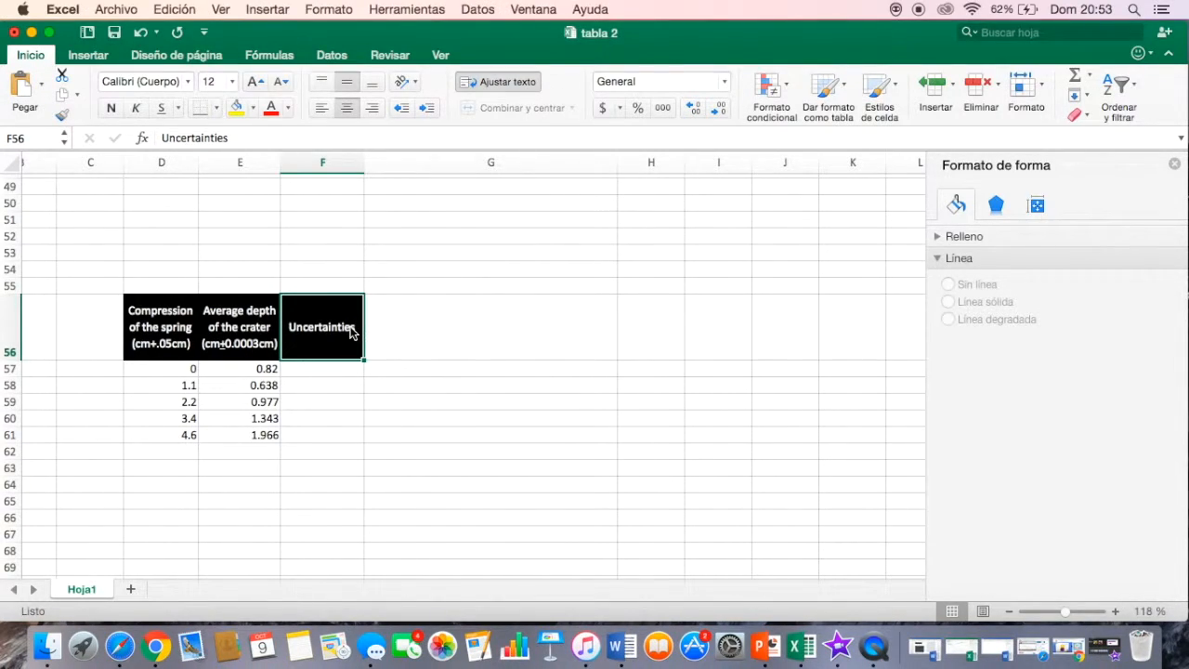
{"action": "double_click", "coordinate": [353, 330]}
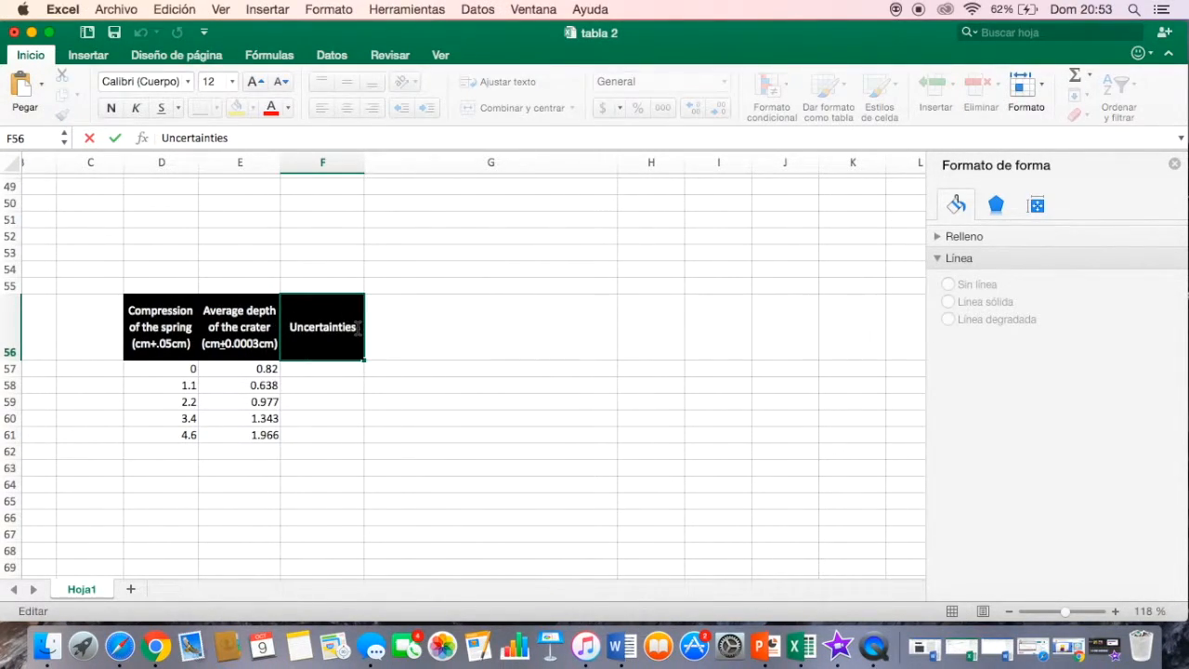
{"action": "type", "text": "of the measures of"}
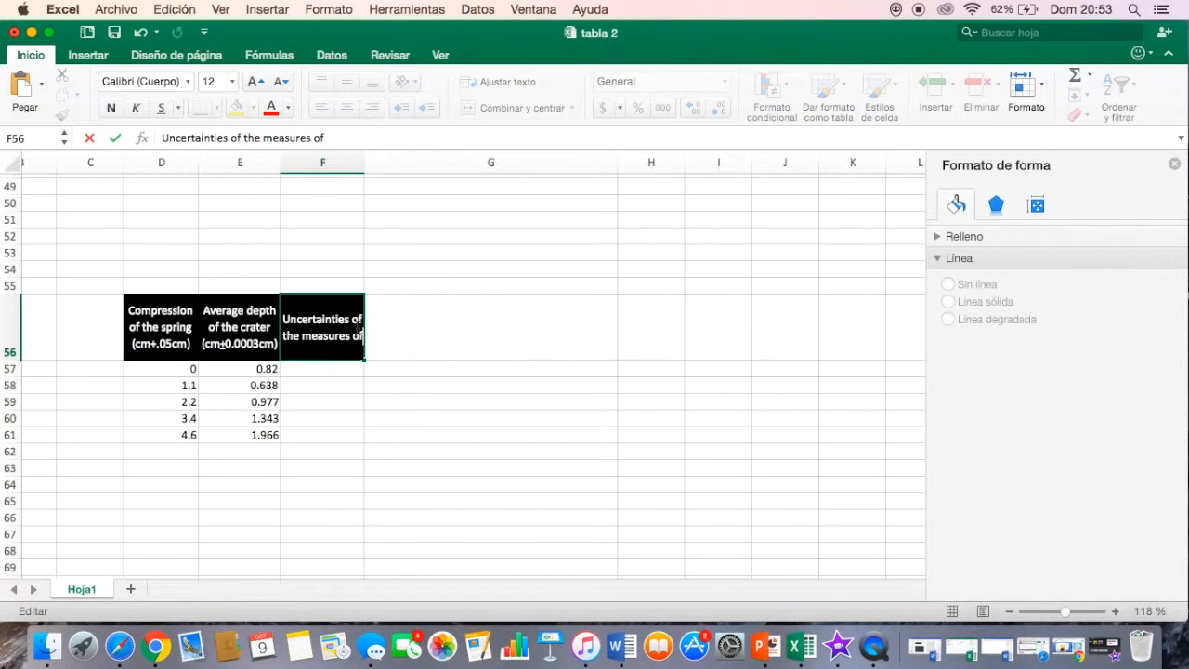
{"action": "type", "text": " the crater"}
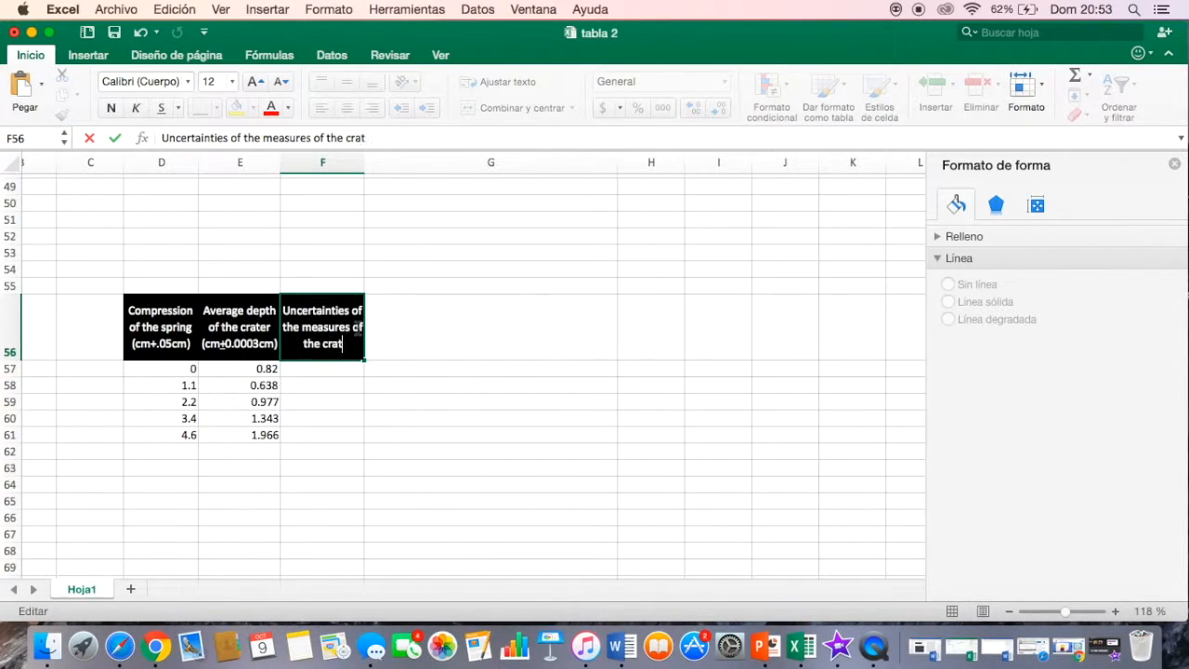
{"action": "left_click", "coordinate": [322, 368]}
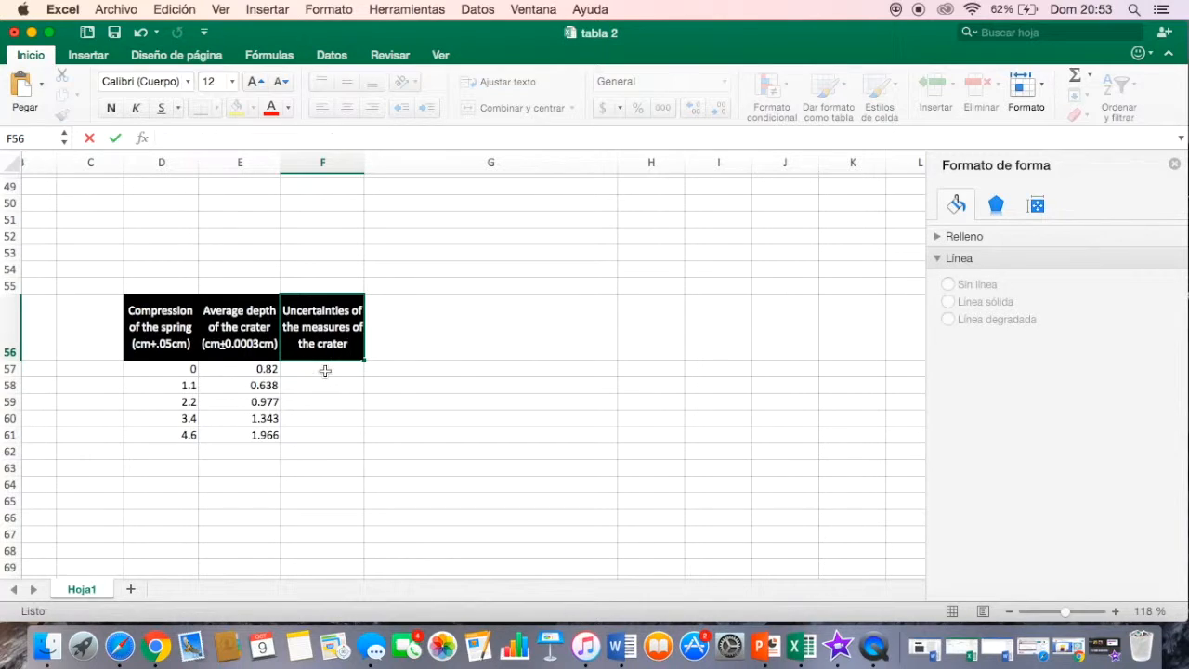
Start the 0 cm uncertainty formula in F57 with the maximum of its depth readings, =MAX(E39:E47).
{"action": "left_click", "coordinate": [350, 131]}
{"action": "type", "text": "="}
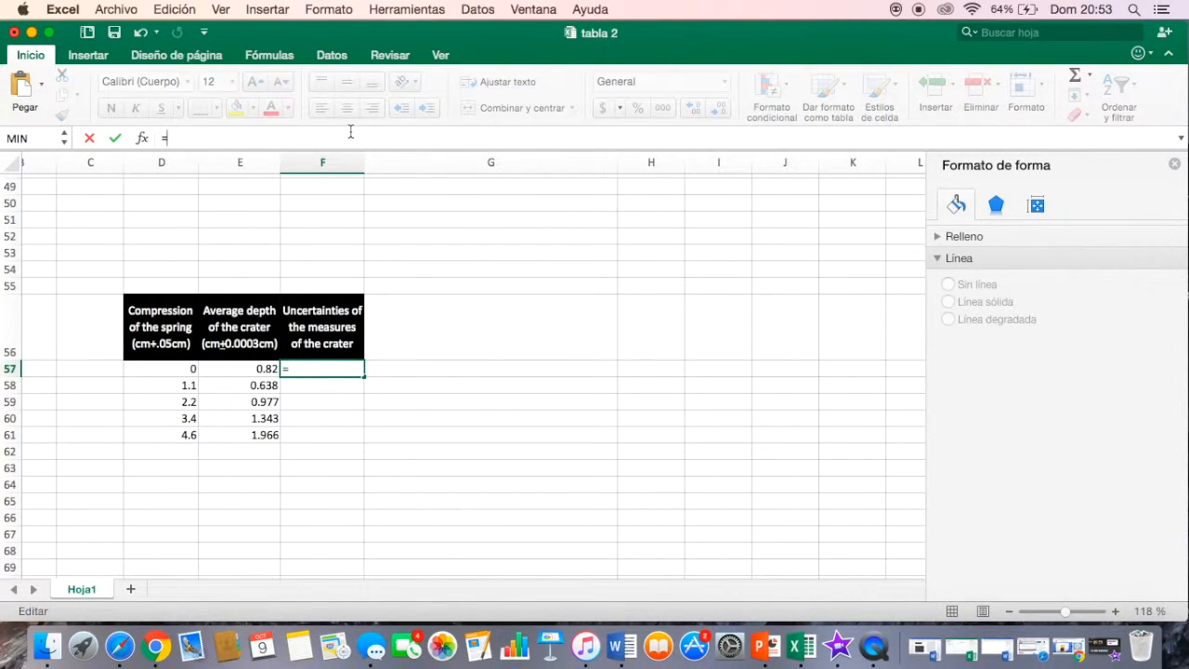
{"action": "type", "text": "m"}
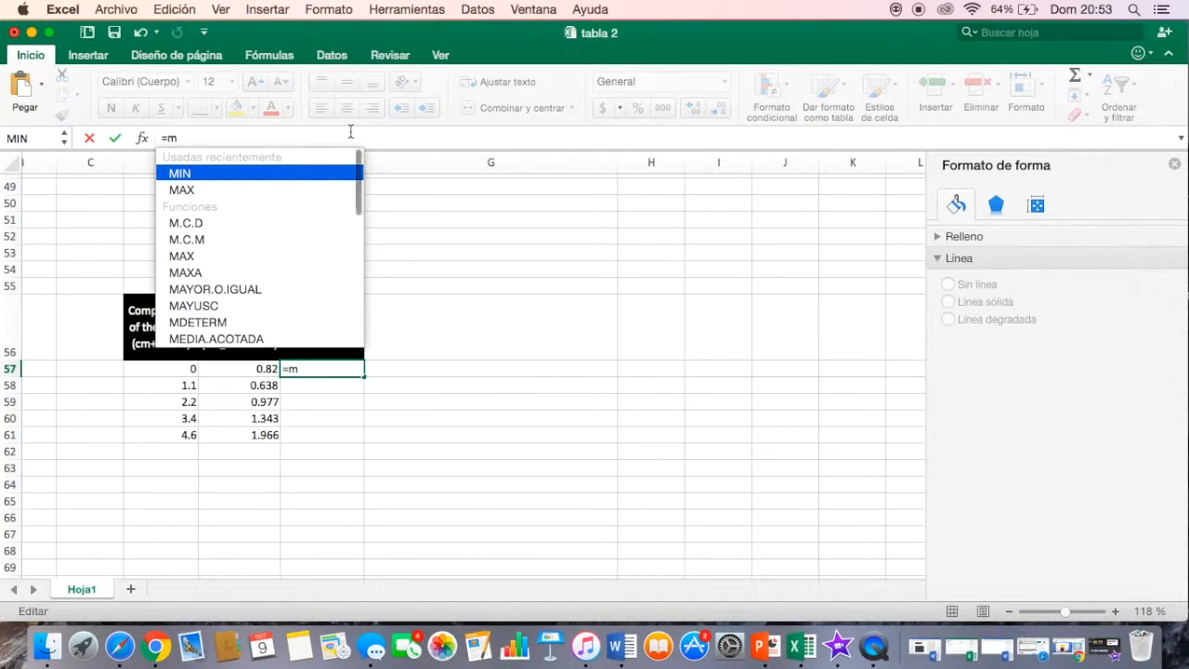
{"action": "key", "text": "BackSpace"}
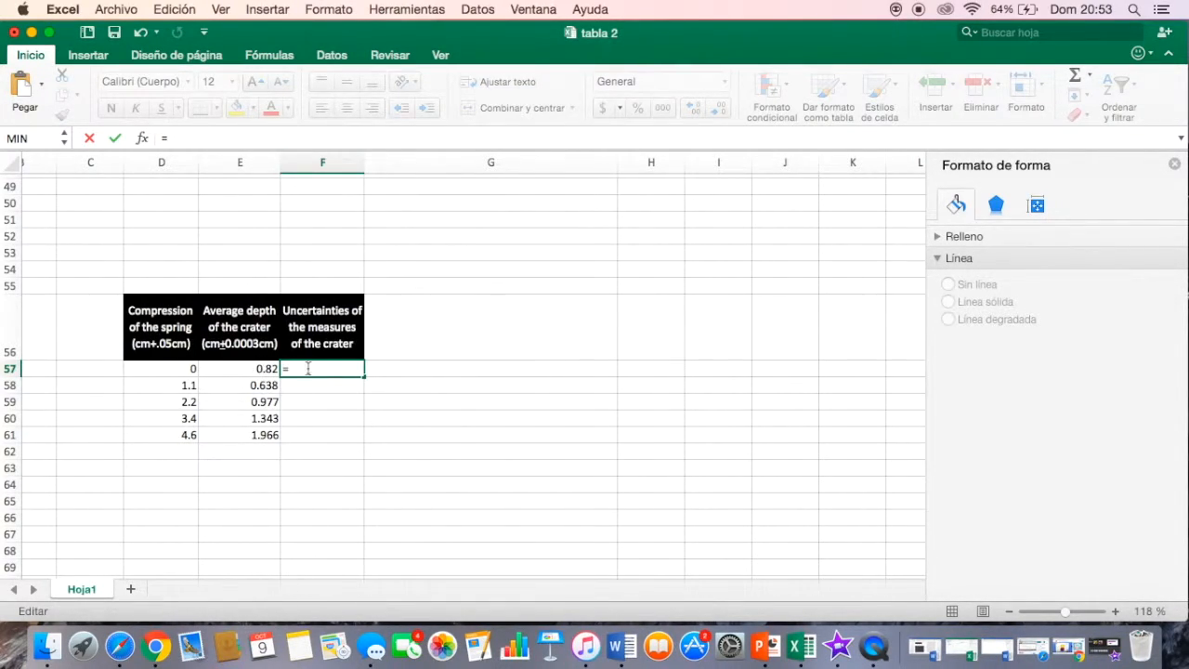
{"action": "scroll", "coordinate": [308, 335], "scroll_direction": "up", "scroll_amount": 4}
{"action": "scroll", "coordinate": [308, 336], "scroll_direction": "up", "scroll_amount": 4}
{"action": "scroll", "coordinate": [308, 335], "scroll_direction": "left", "scroll_amount": 3}
{"action": "scroll", "coordinate": [307, 335], "scroll_direction": "down", "scroll_amount": 8}
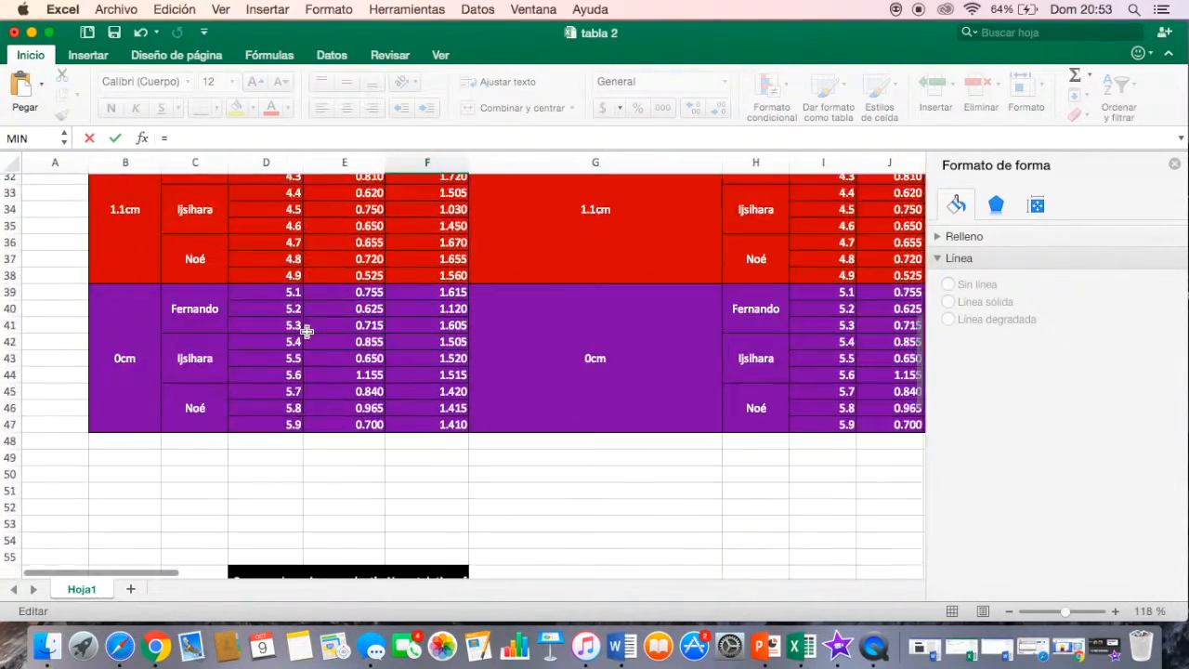
{"action": "scroll", "coordinate": [307, 332], "scroll_direction": "up", "scroll_amount": 3}
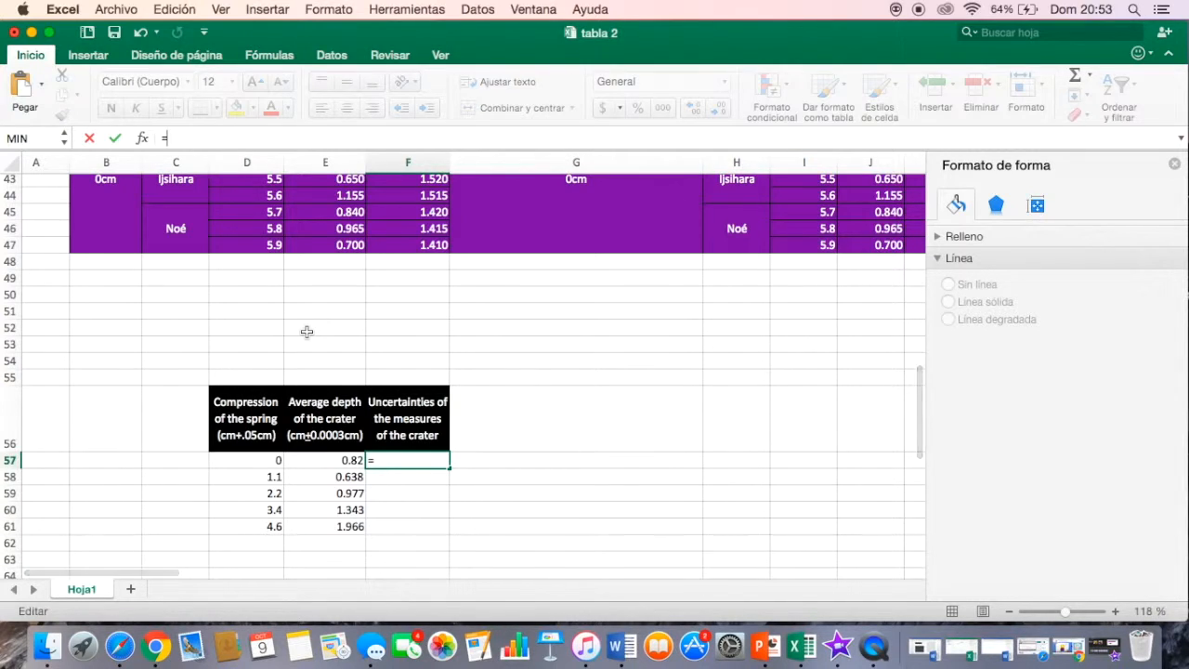
{"action": "scroll", "coordinate": [306, 332], "scroll_direction": "up", "scroll_amount": 1}
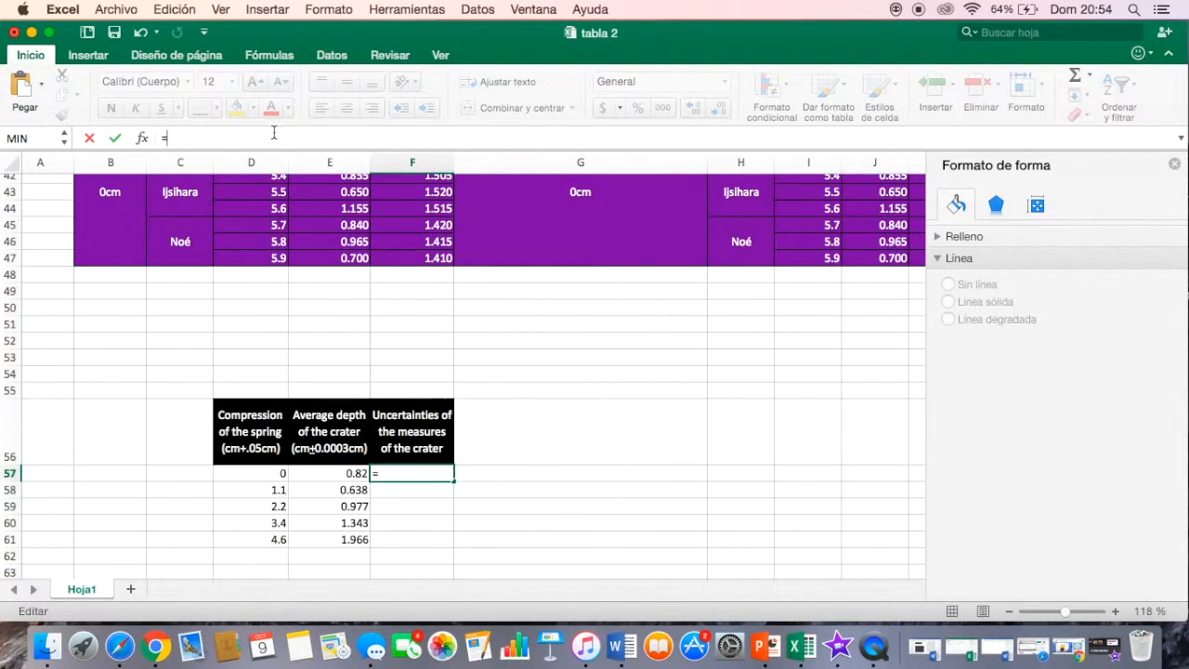
{"action": "type", "text": "m"}
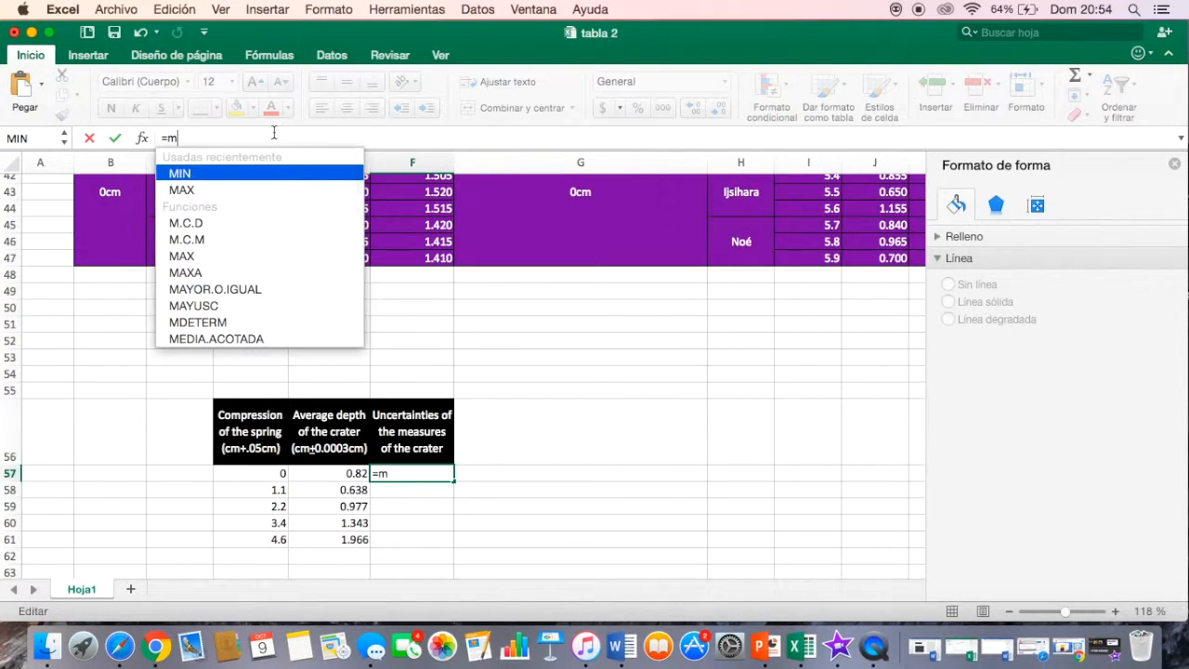
{"action": "double_click", "coordinate": [245, 190]}
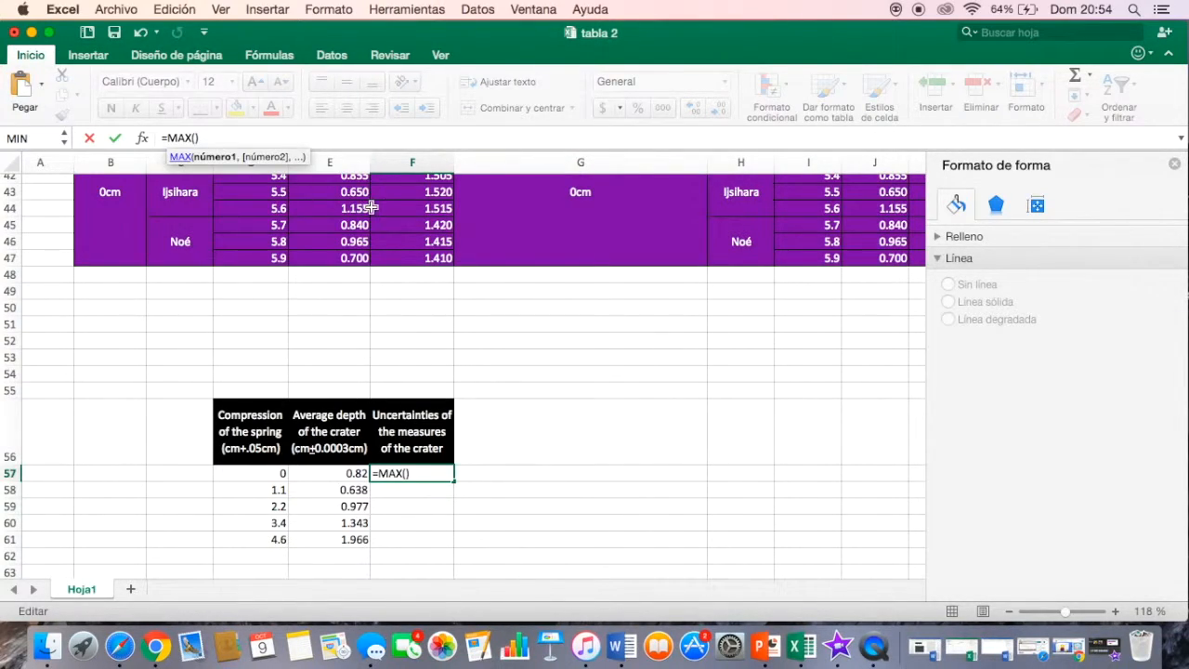
{"action": "scroll", "coordinate": [372, 208], "scroll_direction": "up", "scroll_amount": 5}
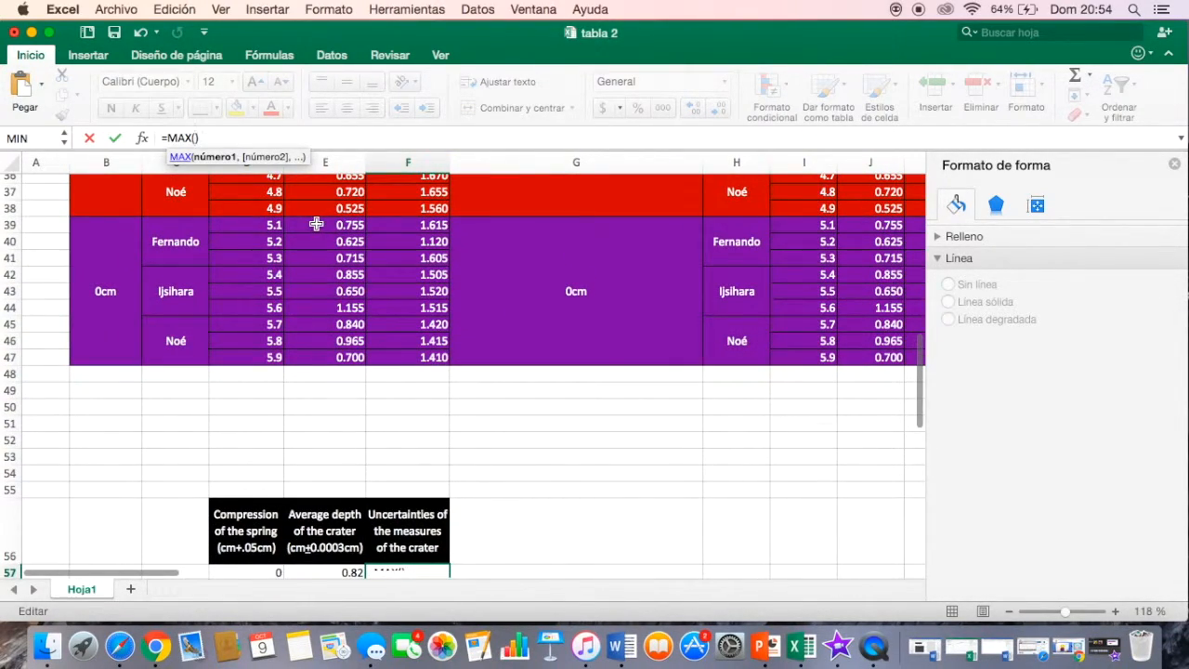
{"action": "scroll", "coordinate": [311, 226], "scroll_direction": "up", "scroll_amount": 2}
{"action": "left_click_drag", "start_coordinate": [310, 253], "coordinate": [322, 383]}
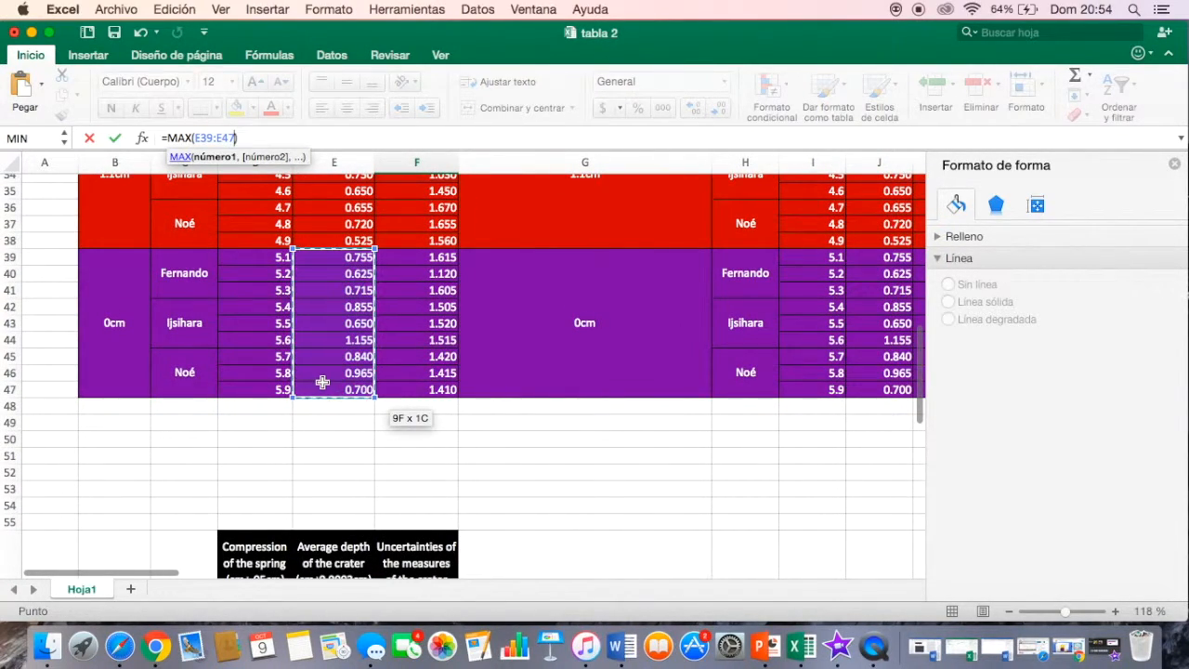
{"action": "scroll", "coordinate": [323, 383], "scroll_direction": "down", "scroll_amount": 5}
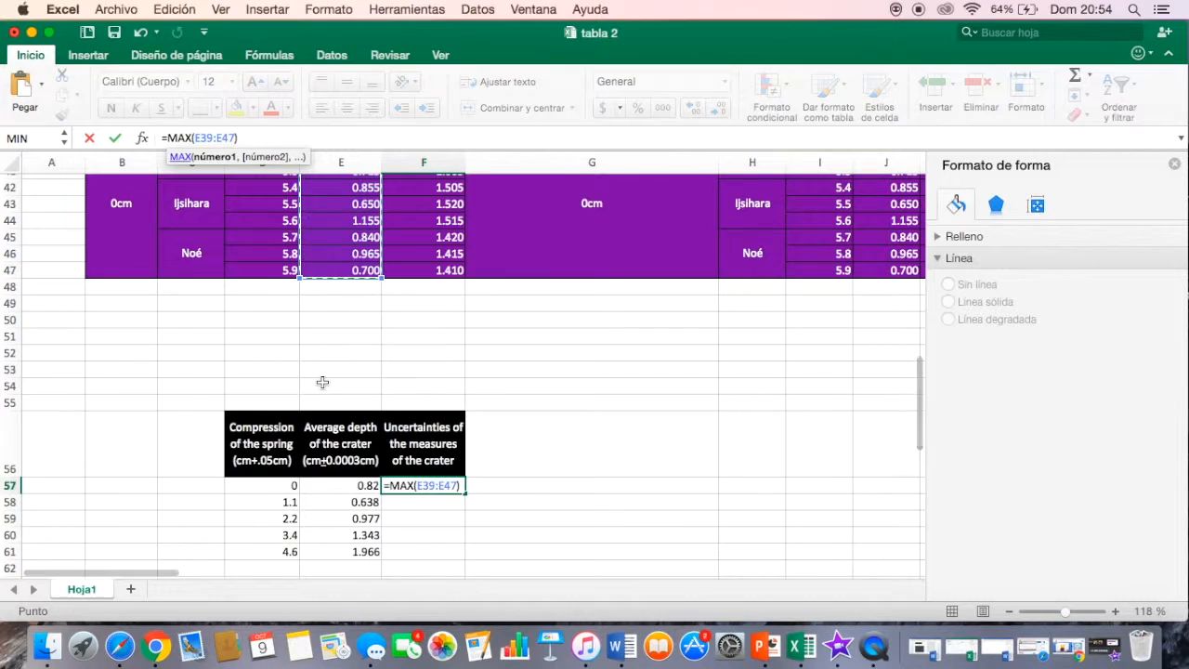
Subtract the minimum of the 0 cm depth readings in the F57 formula by adding -MIN(E39:E47).
{"action": "left_click", "coordinate": [264, 140]}
{"action": "type", "text": "-m"}
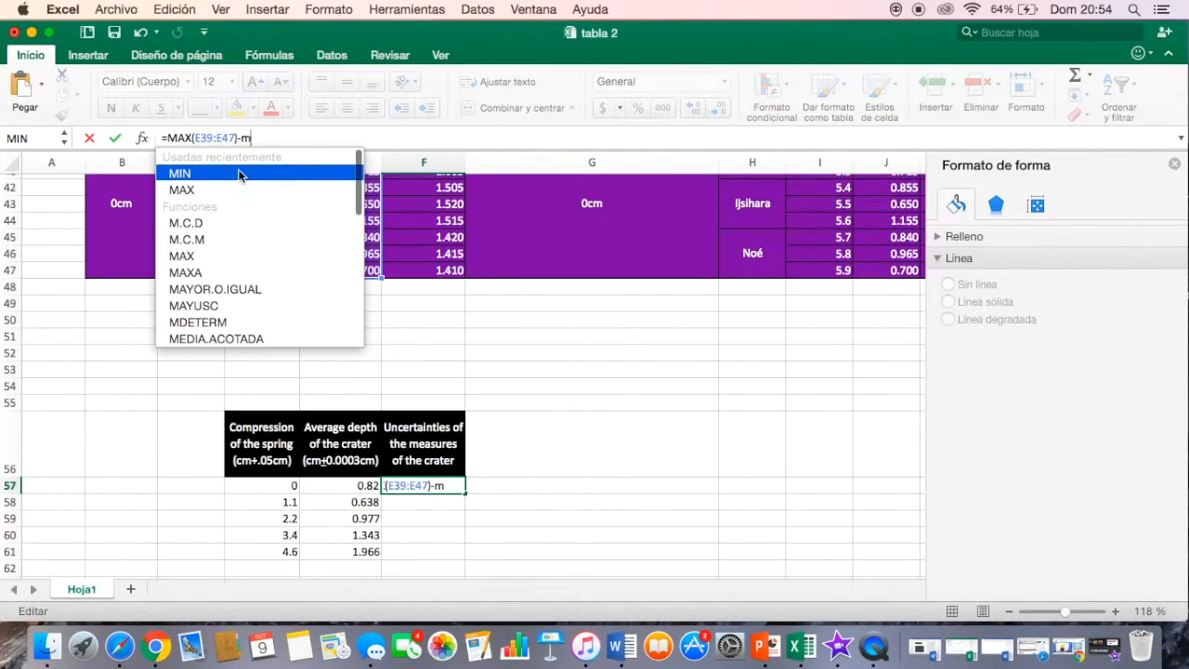
{"action": "double_click", "coordinate": [239, 176]}
{"action": "scroll", "coordinate": [354, 193], "scroll_direction": "up", "scroll_amount": 2}
{"action": "left_click_drag", "start_coordinate": [354, 193], "coordinate": [359, 321]}
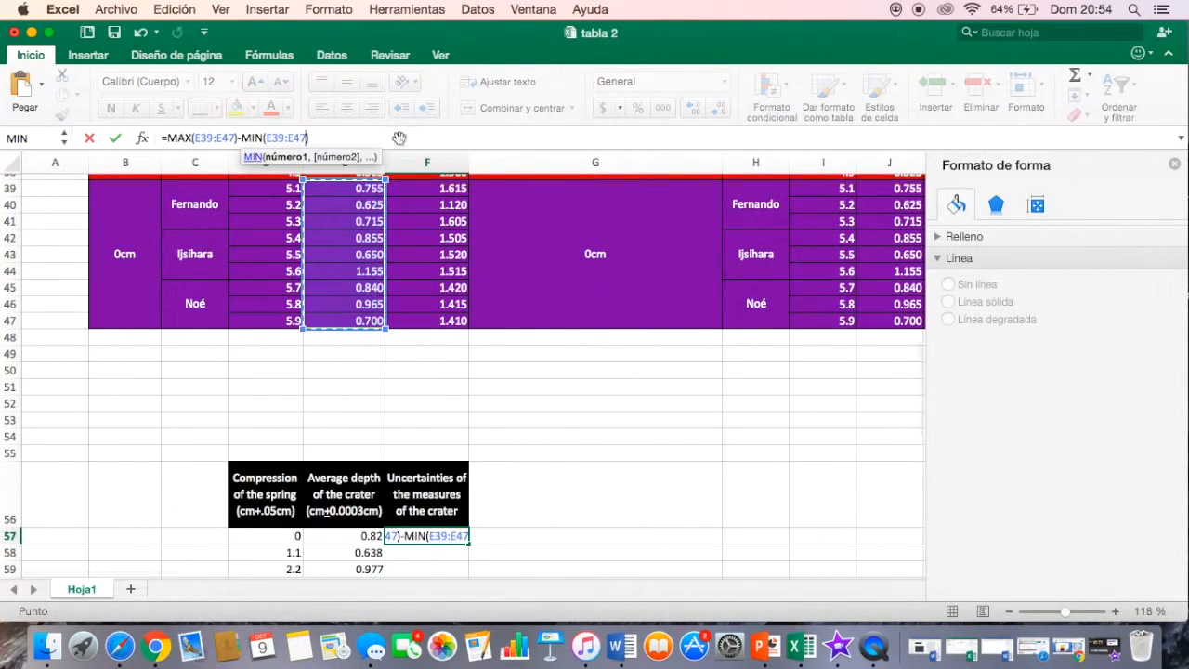
{"action": "type", "text": ")"}
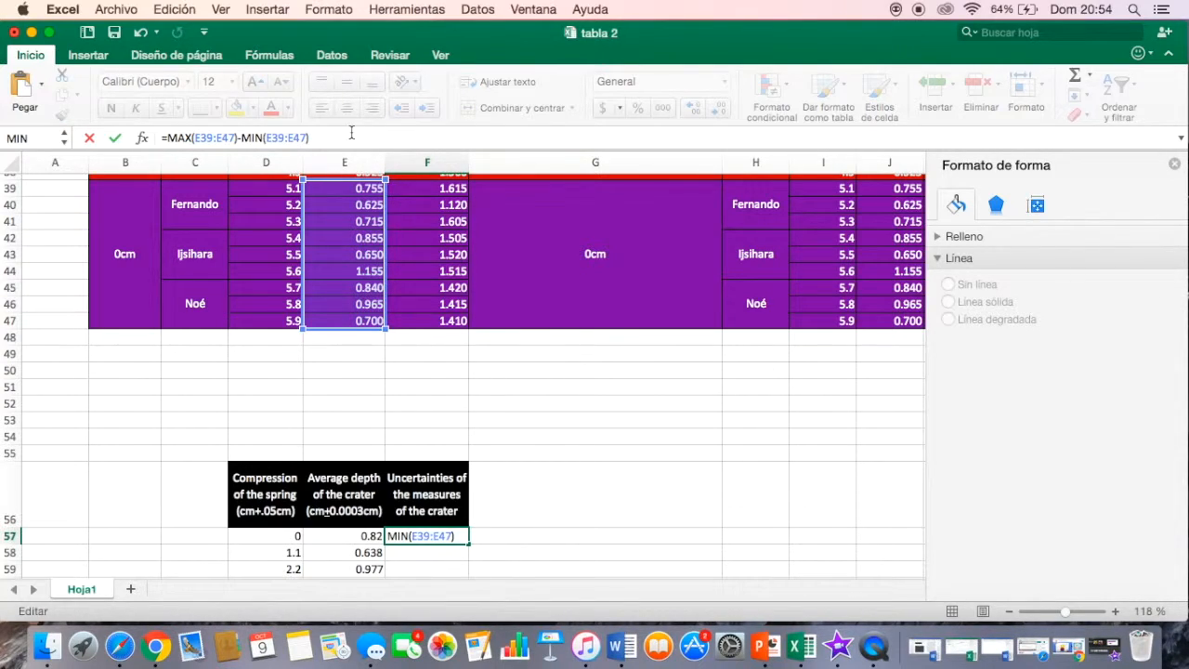
Enclose the MAX minus MIN difference in F57 in parentheses, divide it by 2 and enter the formula.
{"action": "type", "text": ")"}
{"action": "left_click", "coordinate": [167, 138]}
{"action": "type", "text": "("}
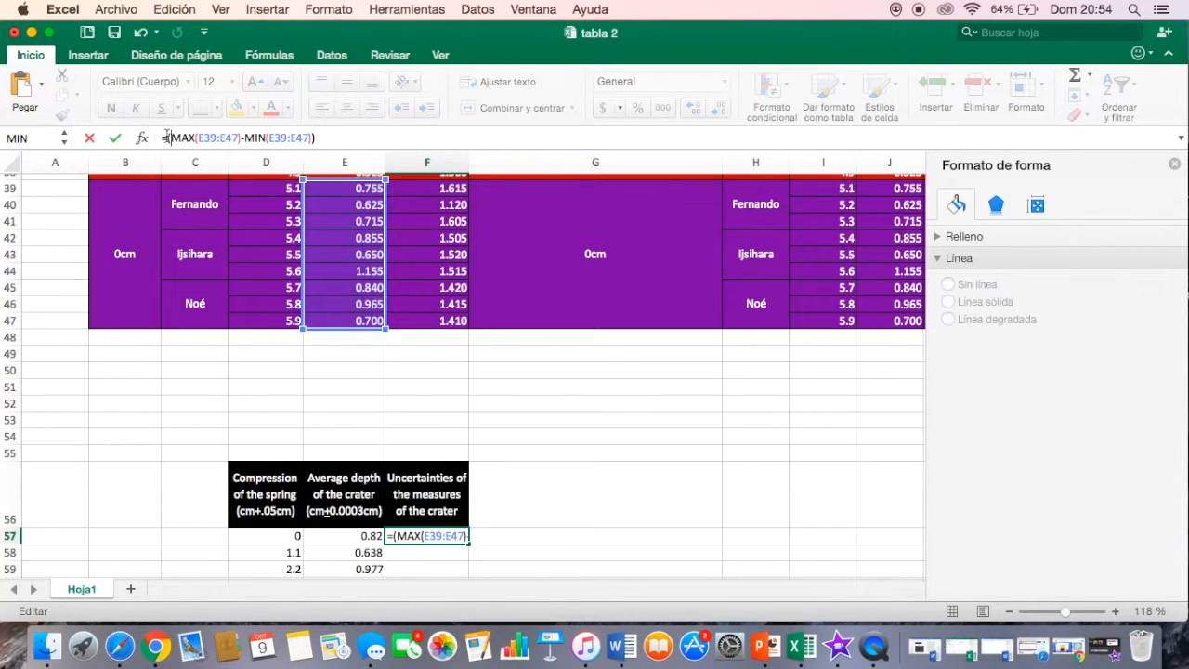
{"action": "left_click", "coordinate": [329, 138]}
{"action": "type", "text": "/2"}
{"action": "key", "text": "Return"}
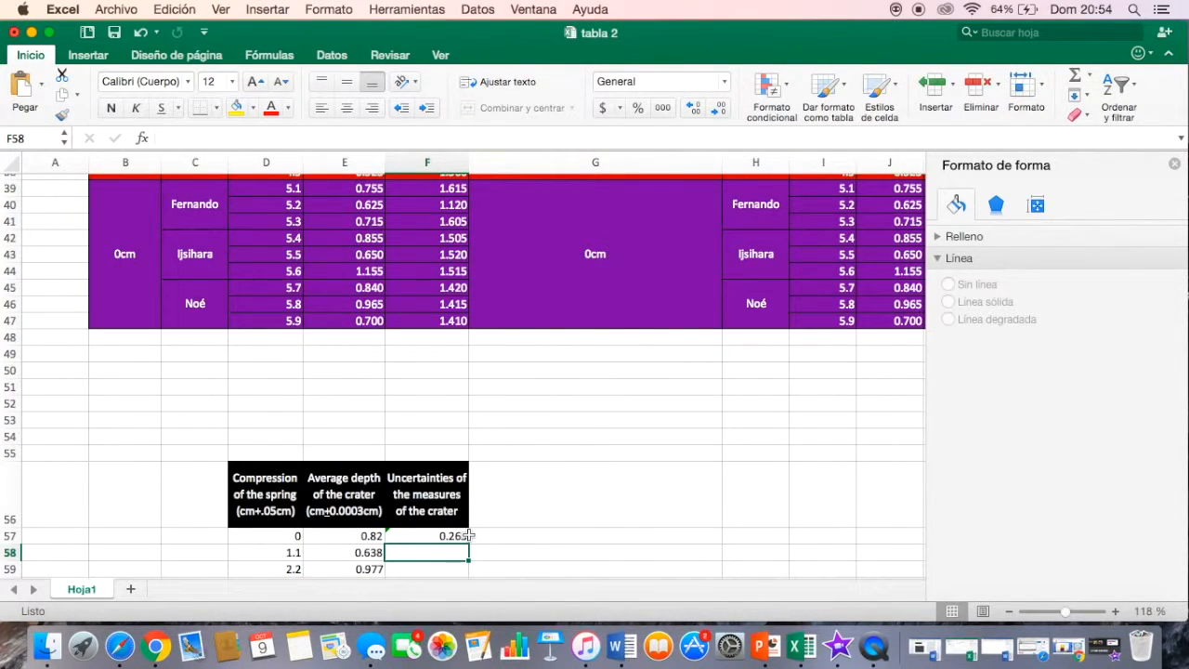
{"action": "scroll", "coordinate": [460, 516], "scroll_direction": "down", "scroll_amount": 2}
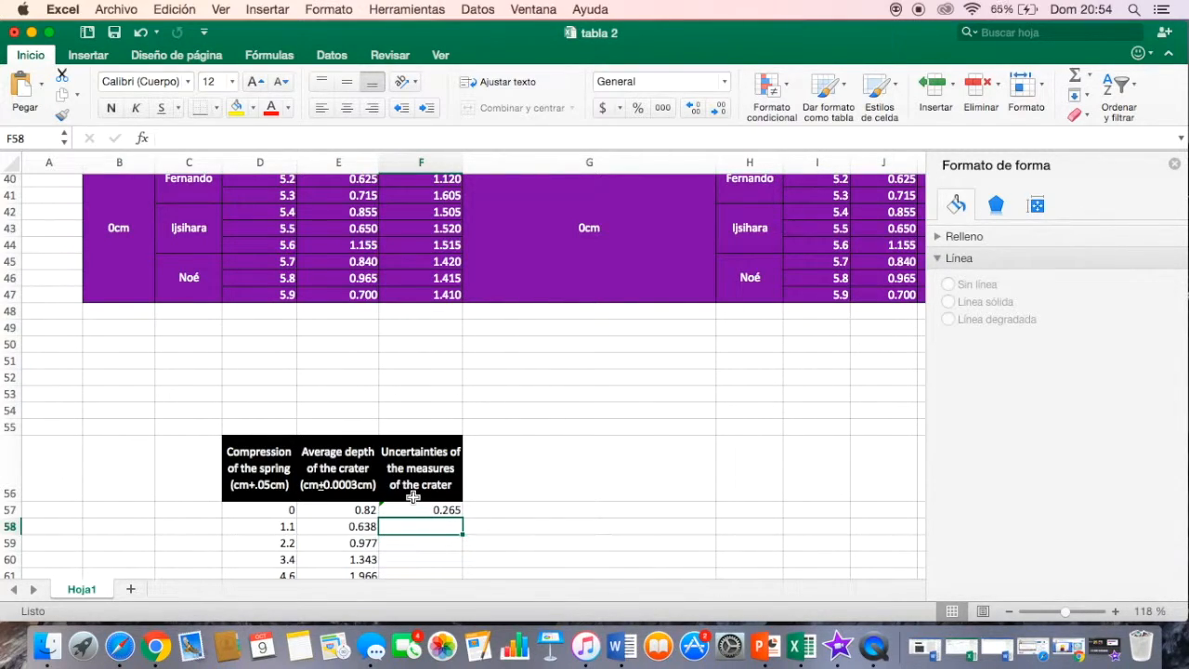
{"action": "scroll", "coordinate": [412, 497], "scroll_direction": "up", "scroll_amount": 1}
{"action": "scroll", "coordinate": [413, 497], "scroll_direction": "up", "scroll_amount": 2}
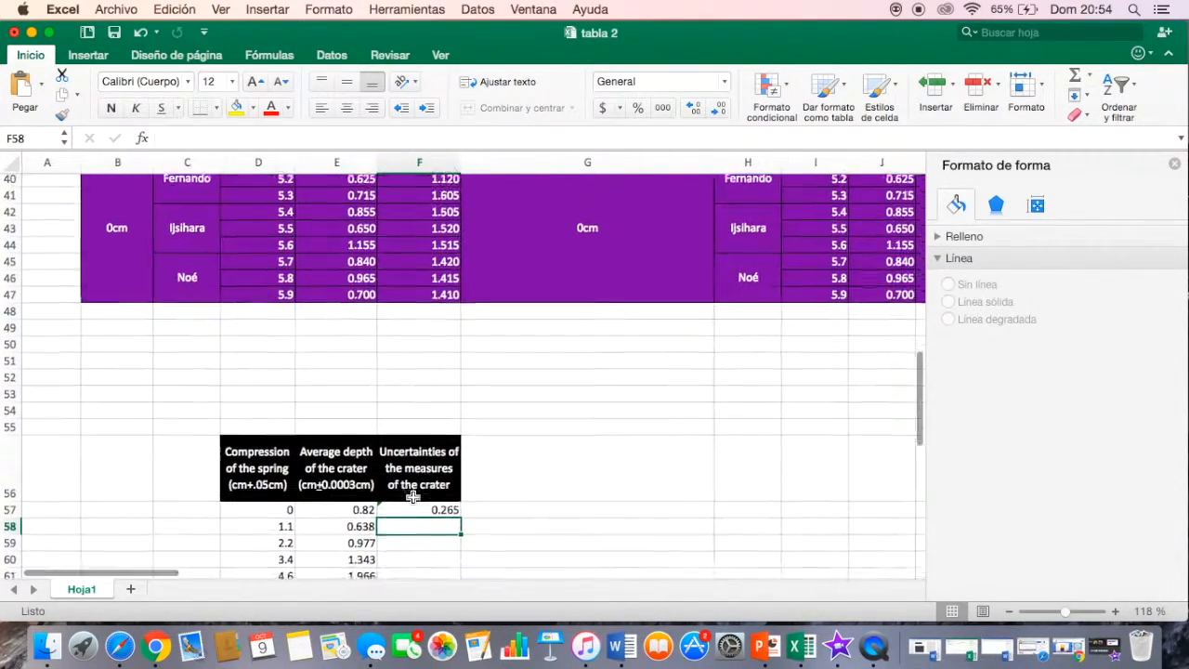
{"action": "scroll", "coordinate": [396, 448], "scroll_direction": "up", "scroll_amount": 3}
{"action": "scroll", "coordinate": [395, 448], "scroll_direction": "down", "scroll_amount": 4}
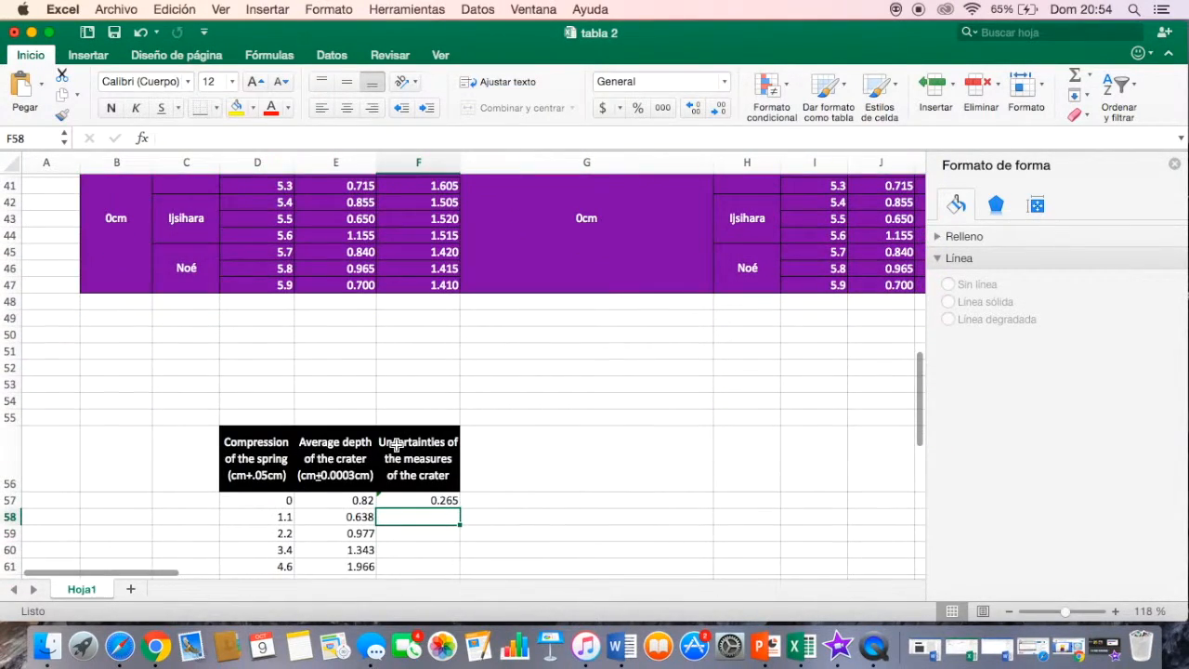
Start the 1.1 cm uncertainty formula in F58 with the maximum of its depth readings, =MAX(E30:E38).
{"action": "left_click", "coordinate": [242, 140]}
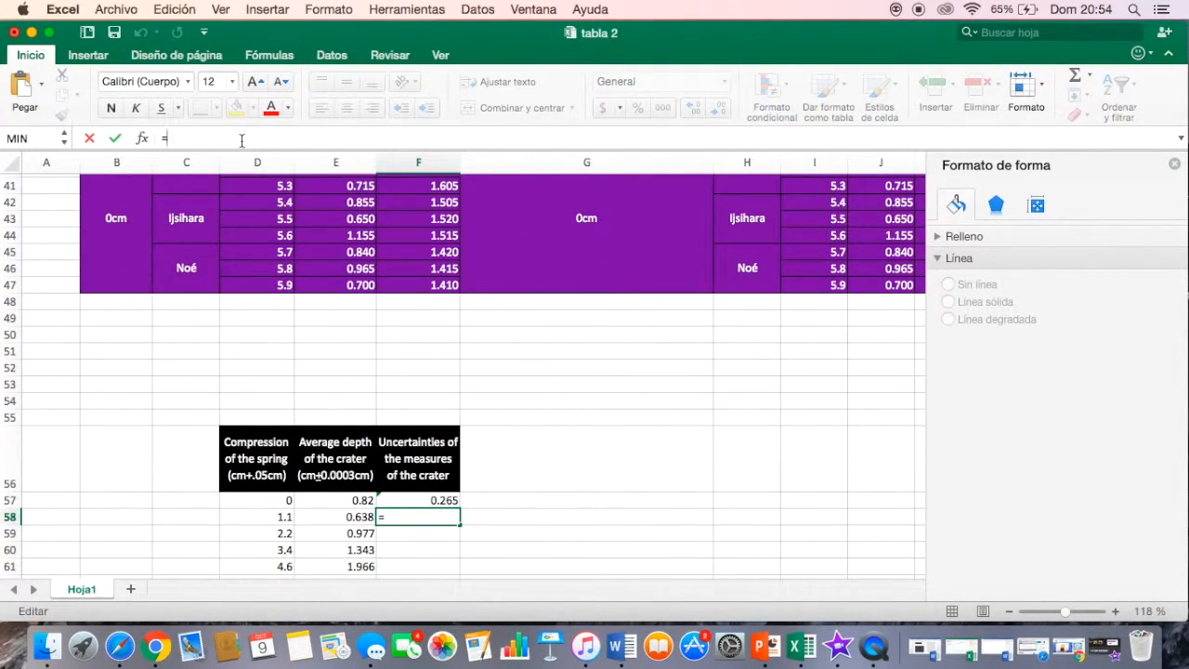
{"action": "type", "text": "=m"}
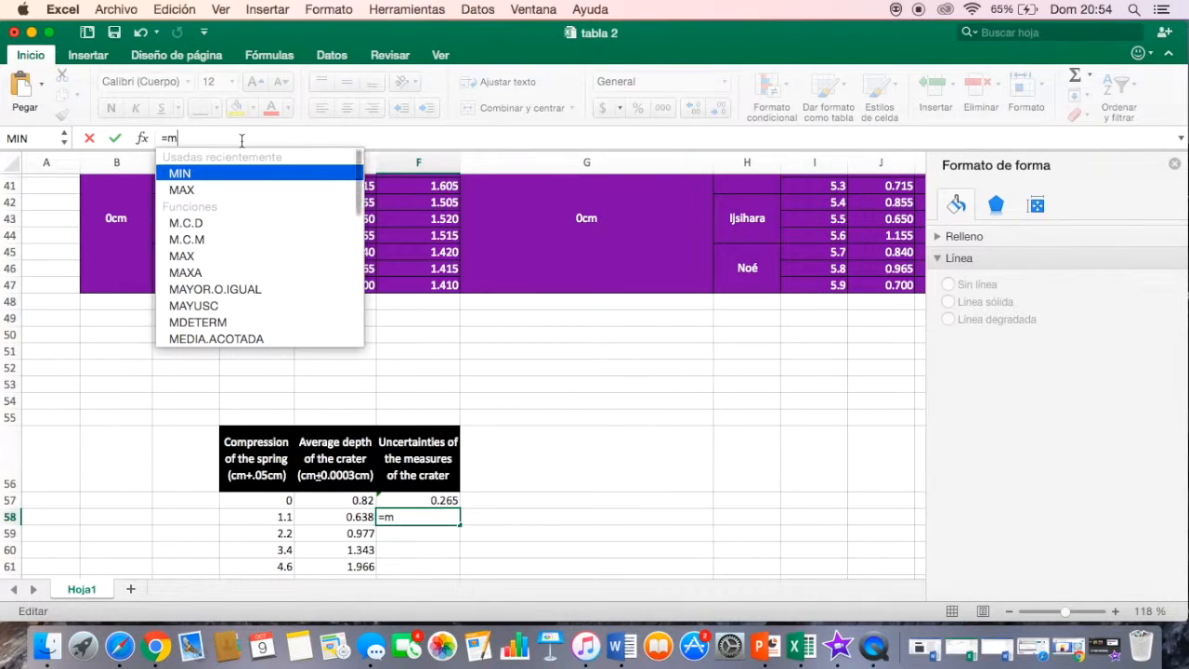
{"action": "double_click", "coordinate": [233, 190]}
{"action": "scroll", "coordinate": [359, 289], "scroll_direction": "up", "scroll_amount": 5}
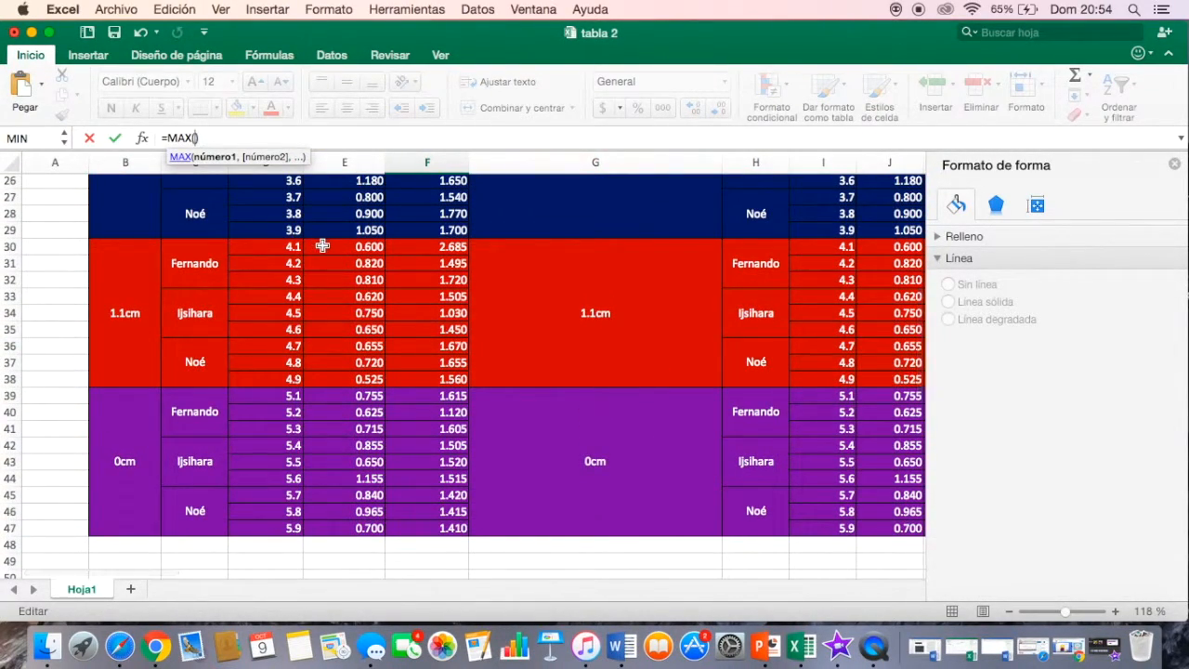
{"action": "left_click_drag", "start_coordinate": [322, 245], "coordinate": [329, 379]}
Subtract the minimum of the 1.1 cm depth readings in the F58 formula by adding -MIN(E30:E38).
{"action": "left_click", "coordinate": [295, 138]}
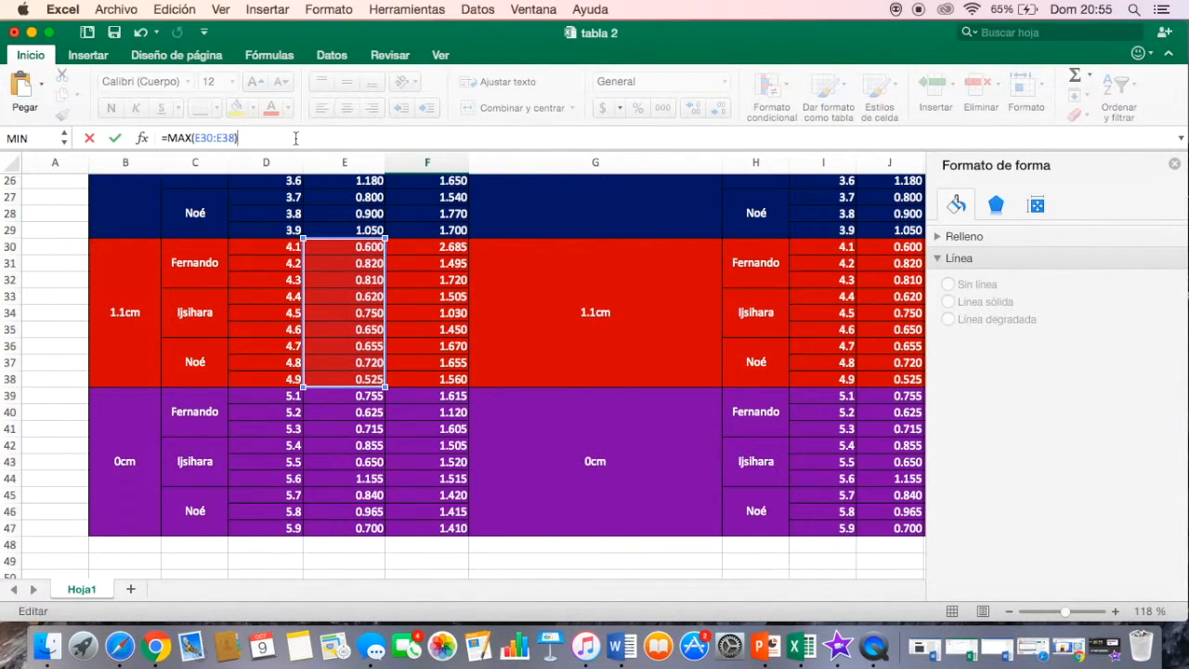
{"action": "type", "text": "-mi"}
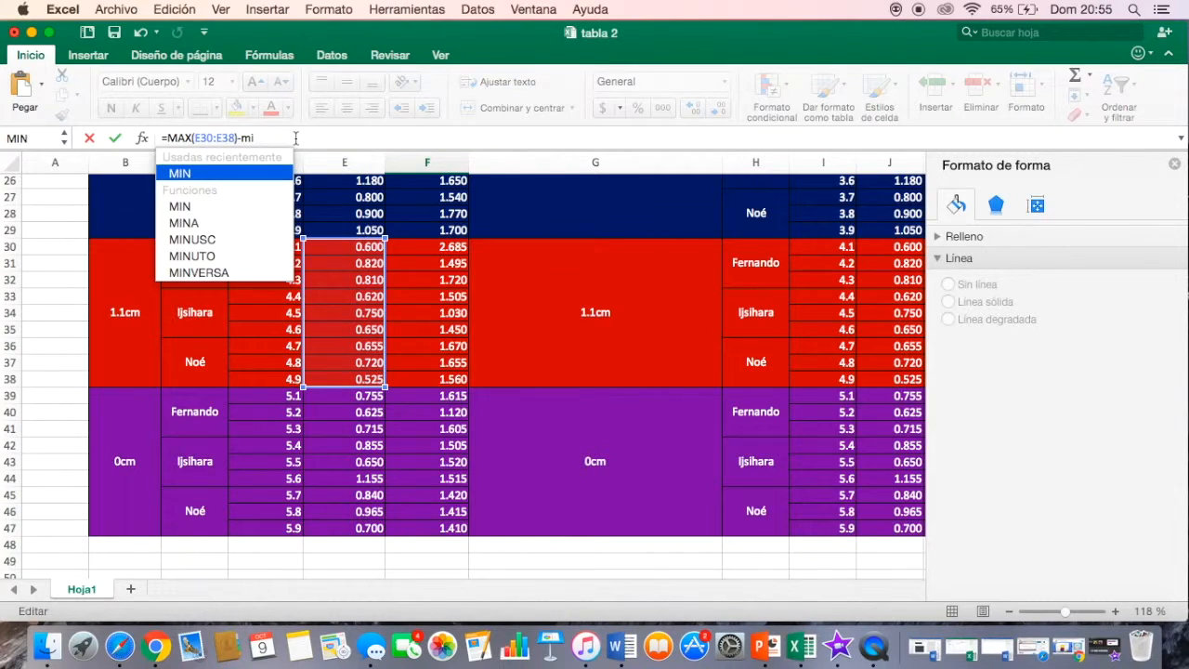
{"action": "double_click", "coordinate": [234, 179]}
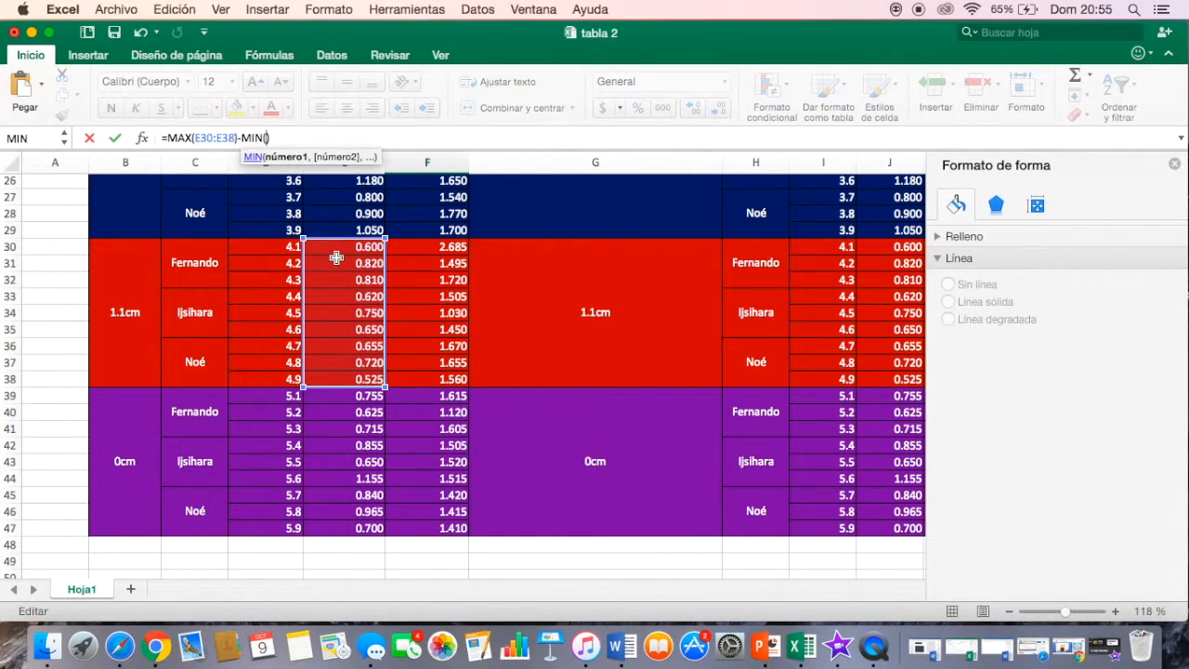
{"action": "left_click_drag", "start_coordinate": [336, 247], "coordinate": [335, 374]}
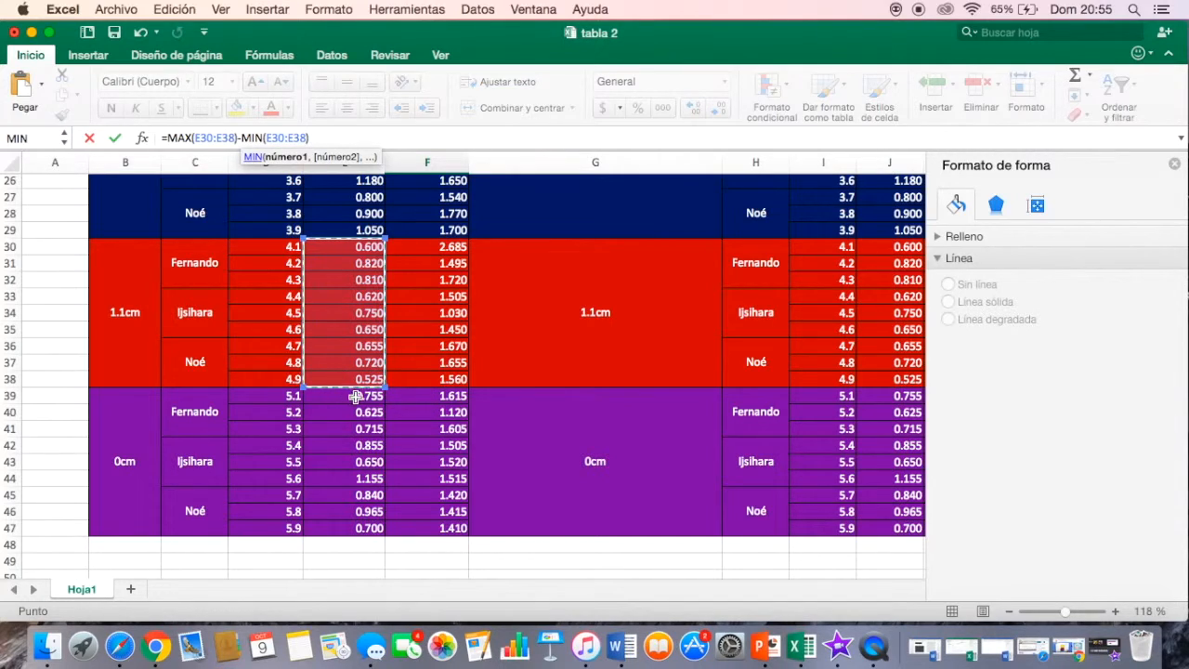
Complete F58 as =(MAX(E30:E38)-MIN(E30:E38))/2 and enter the formula.
{"action": "left_click", "coordinate": [360, 137]}
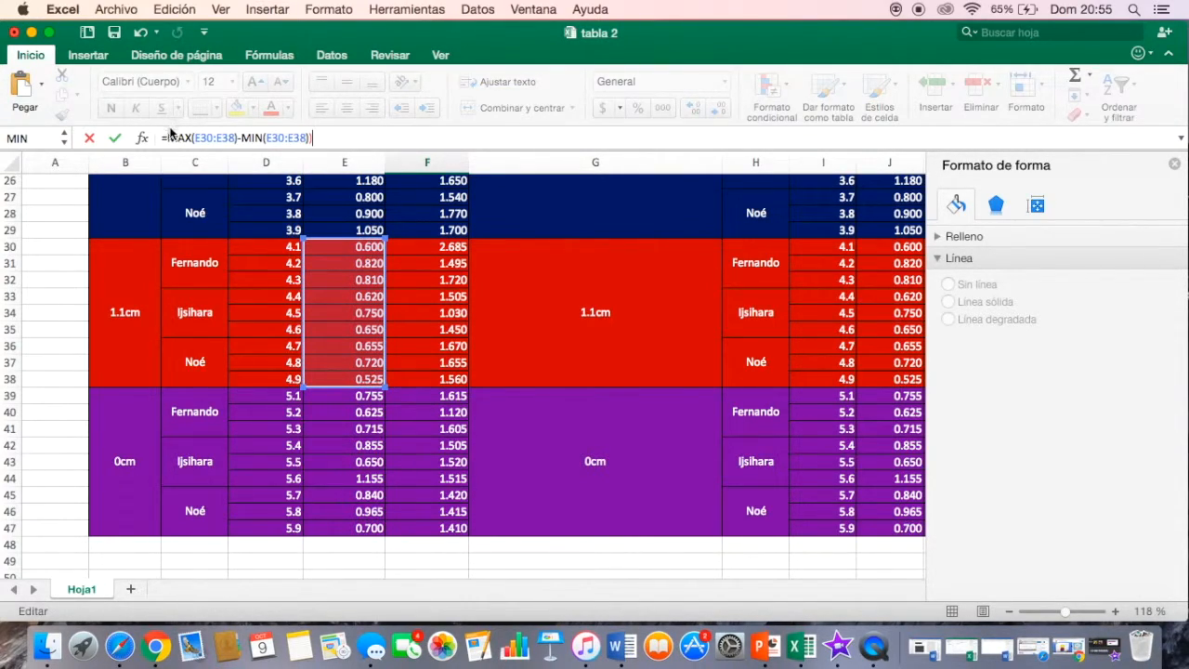
{"action": "left_click", "coordinate": [168, 138]}
{"action": "type", "text": "("}
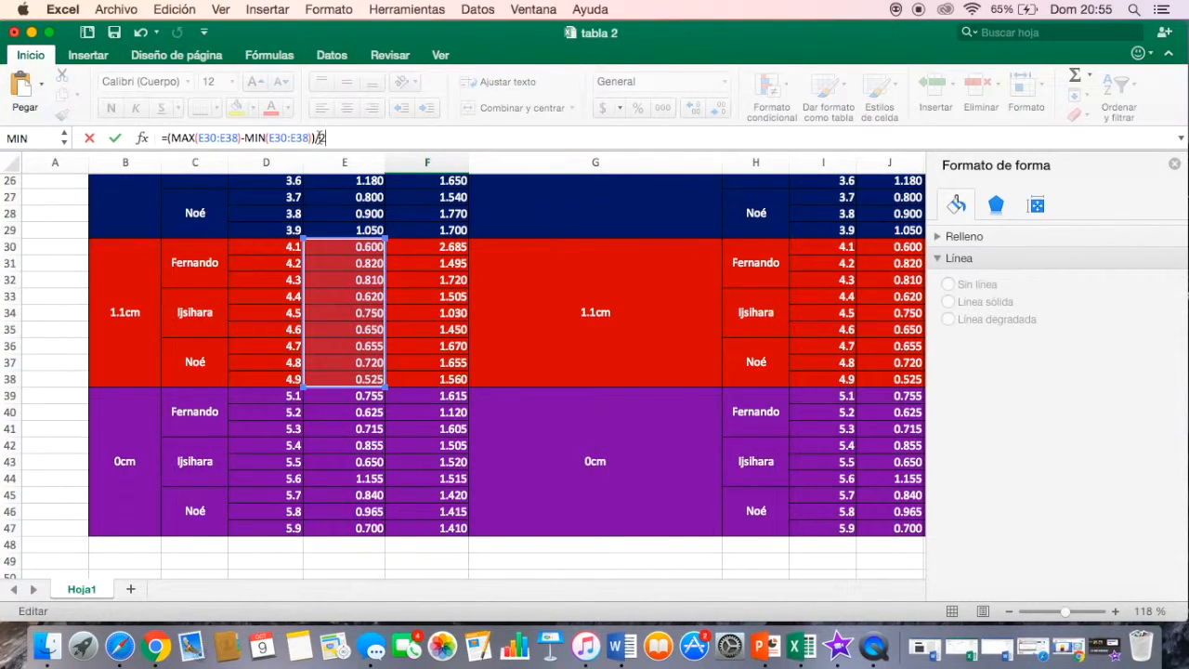
{"action": "key", "text": "Return"}
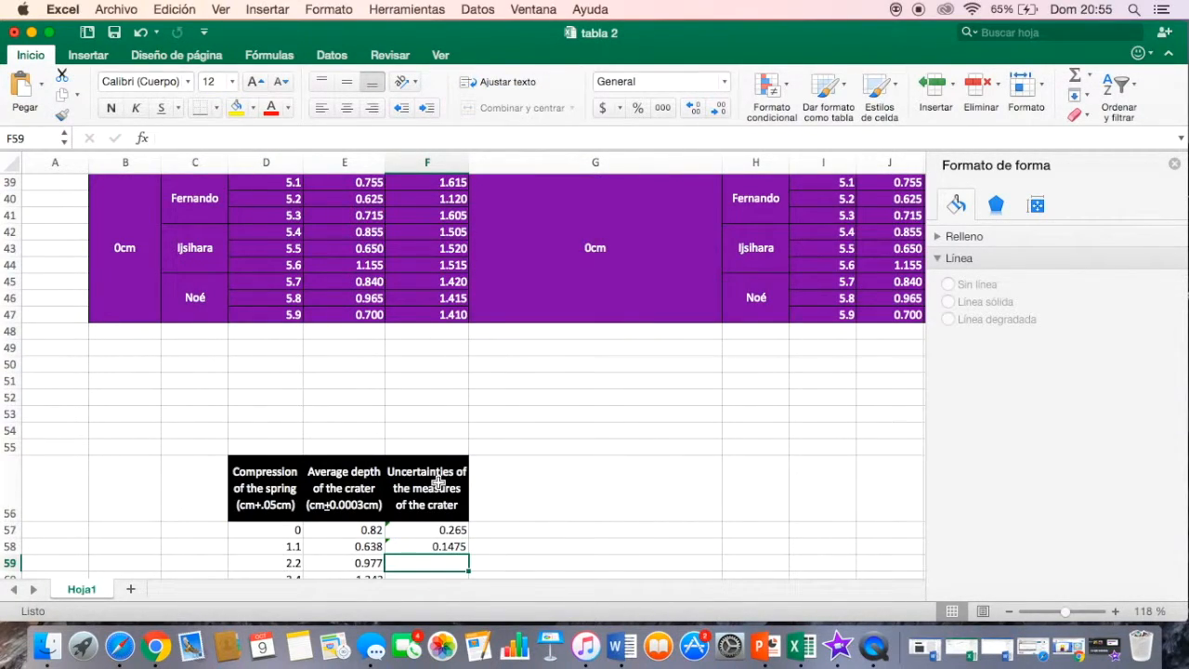
Start the 2.2 cm uncertainty formula in F59 with the maximum of its depth readings, =MAX(E21:E29).
{"action": "scroll", "coordinate": [393, 391], "scroll_direction": "up", "scroll_amount": 8}
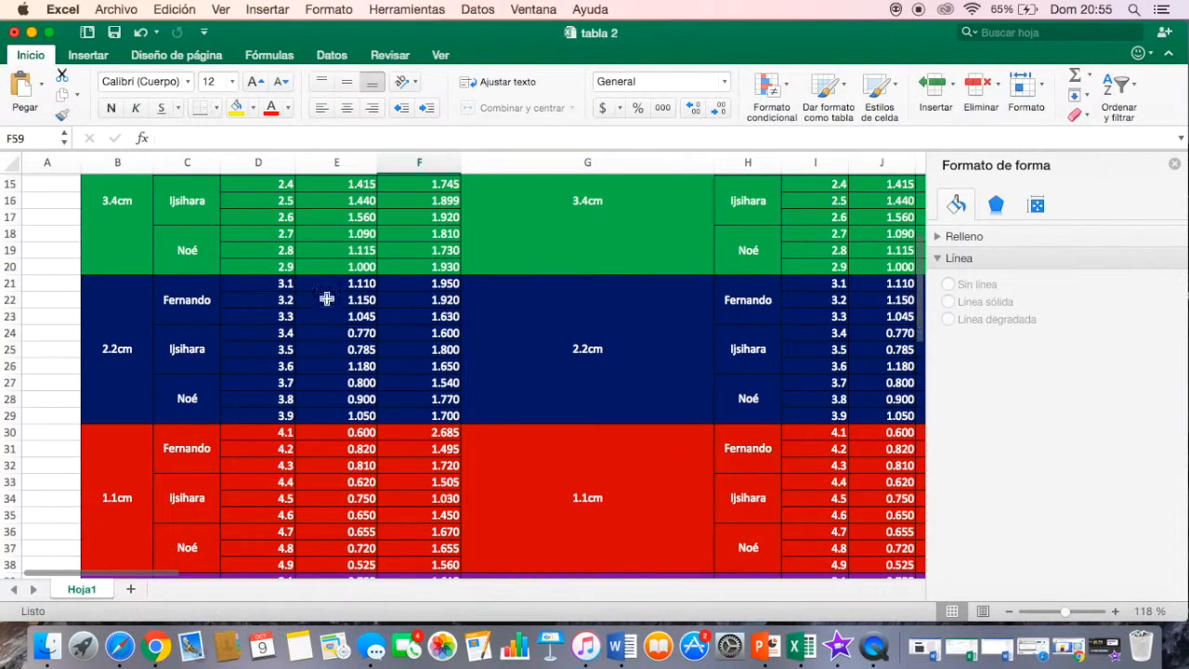
{"action": "scroll", "coordinate": [319, 281], "scroll_direction": "down", "scroll_amount": 5}
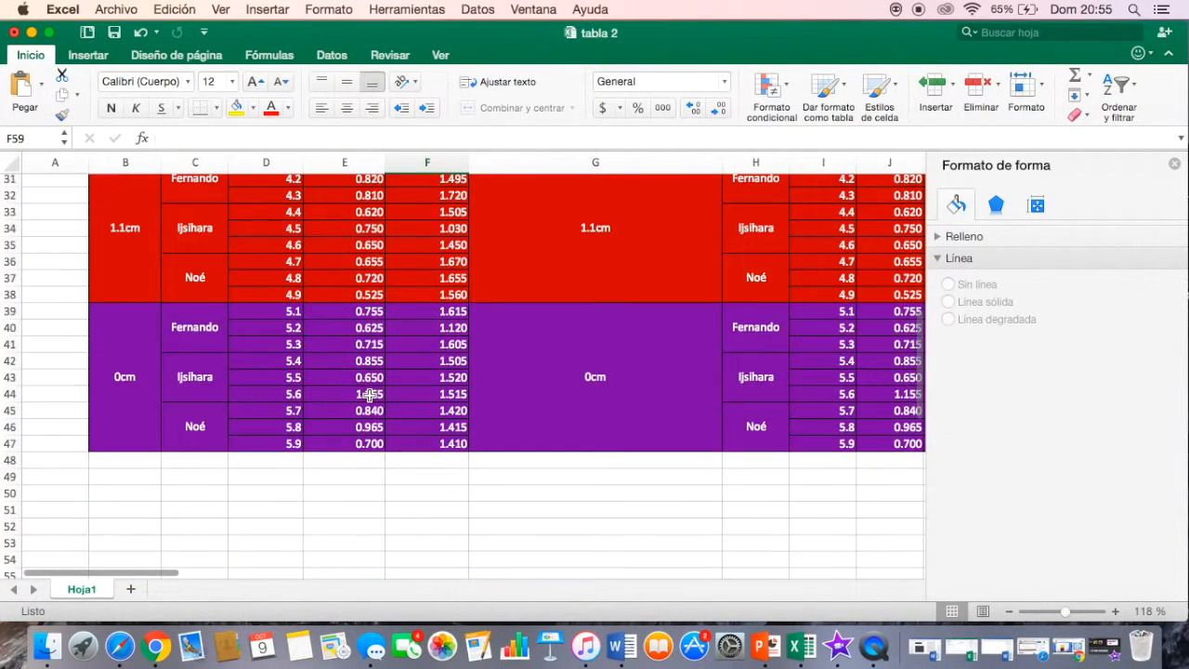
{"action": "scroll", "coordinate": [435, 553], "scroll_direction": "down", "scroll_amount": 5}
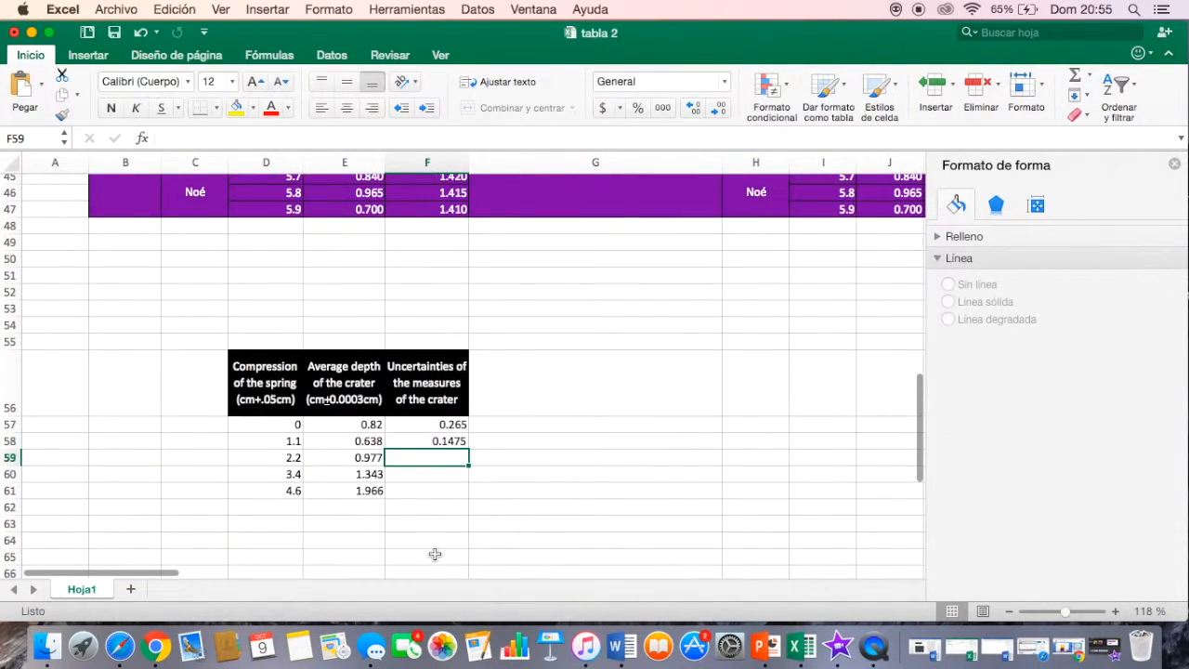
{"action": "left_click", "coordinate": [303, 134]}
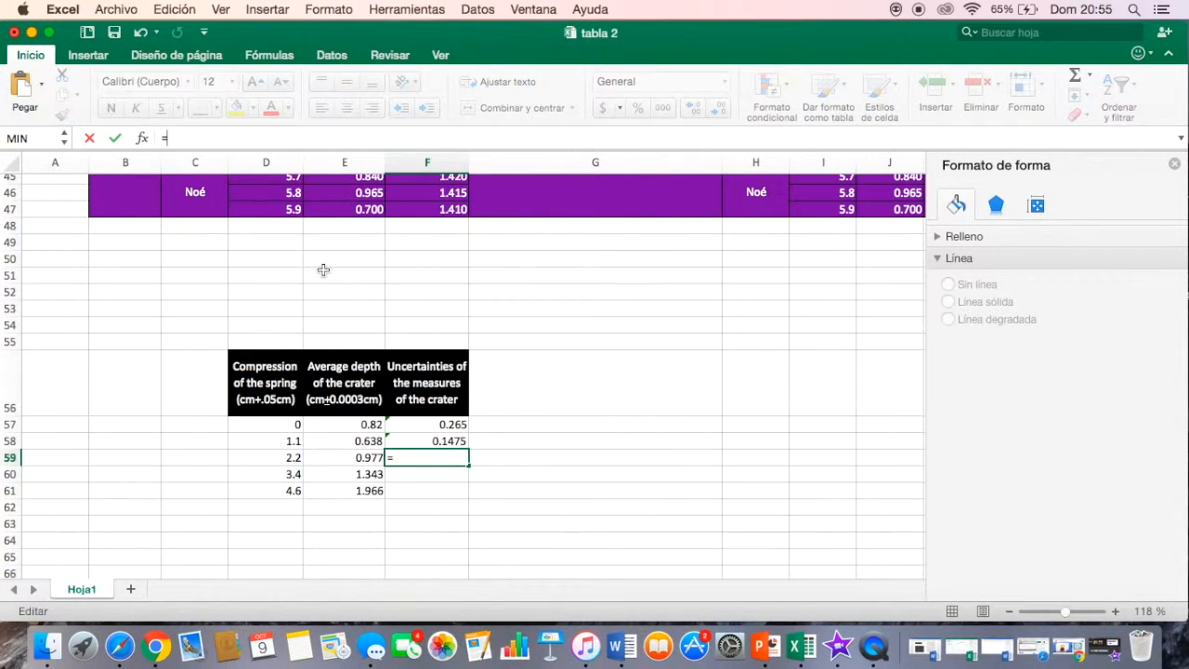
{"action": "scroll", "coordinate": [322, 269], "scroll_direction": "up", "scroll_amount": 8}
{"action": "type", "text": "="}
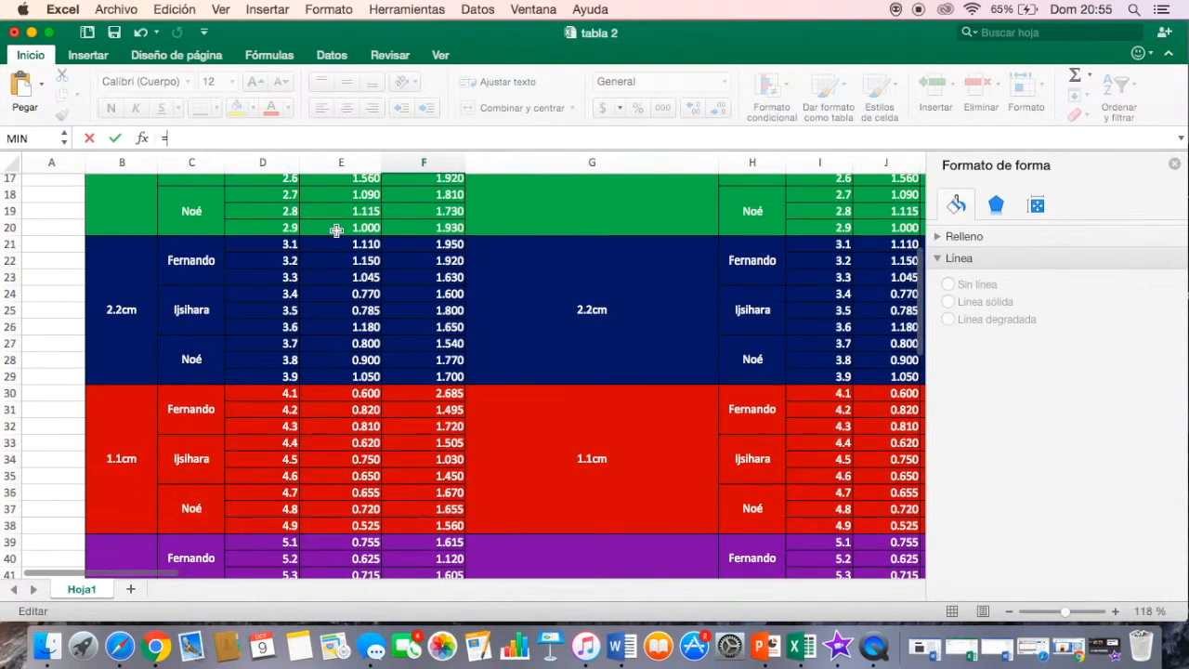
{"action": "type", "text": "max"}
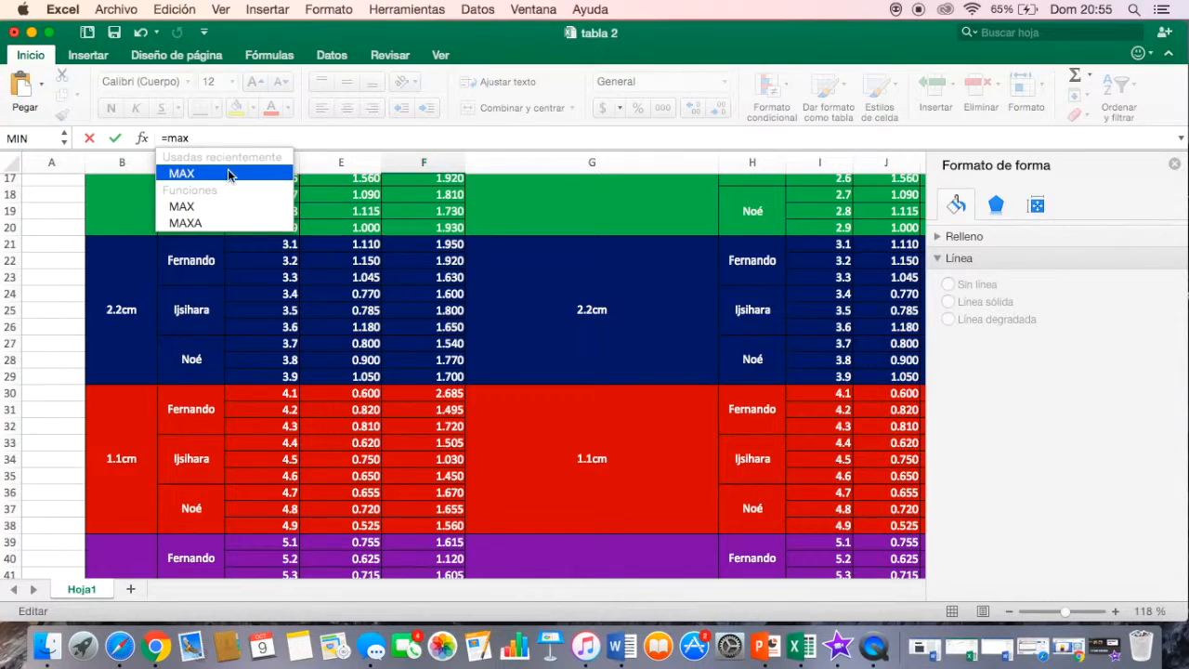
{"action": "key", "text": "Tab"}
{"action": "left_click_drag", "start_coordinate": [358, 246], "coordinate": [334, 380]}
Subtract the minimum of the 2.2 cm depth readings in the F59 formula by adding -MIN(E21:E29).
{"action": "left_click", "coordinate": [284, 138]}
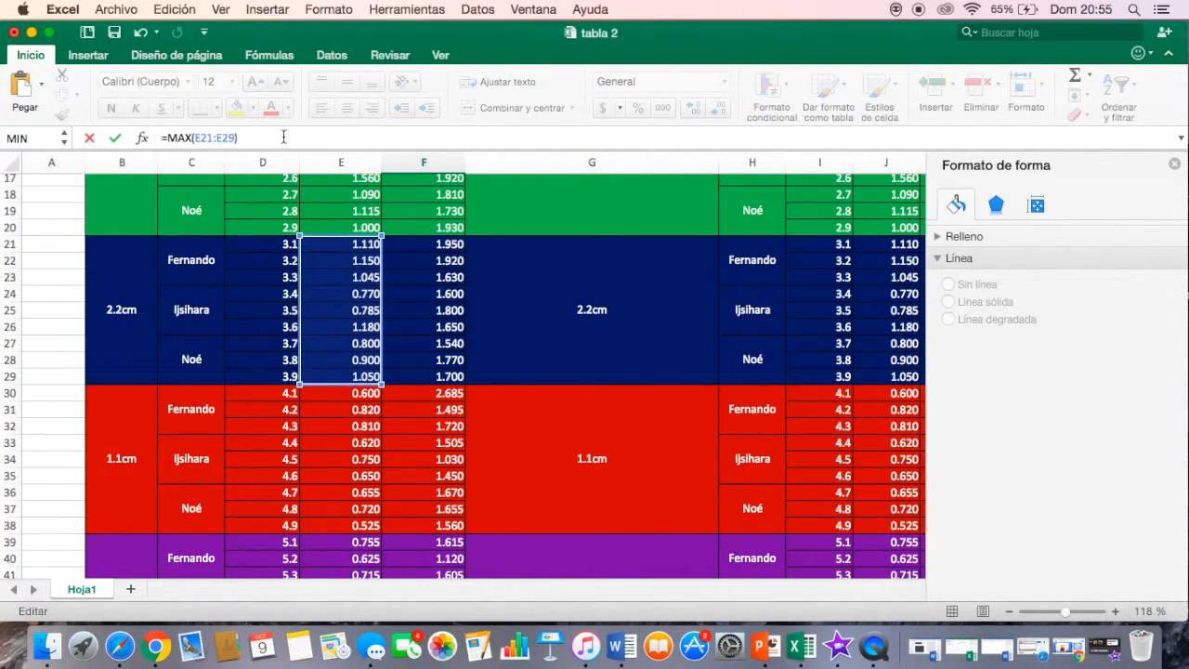
{"action": "type", "text": ")-mi"}
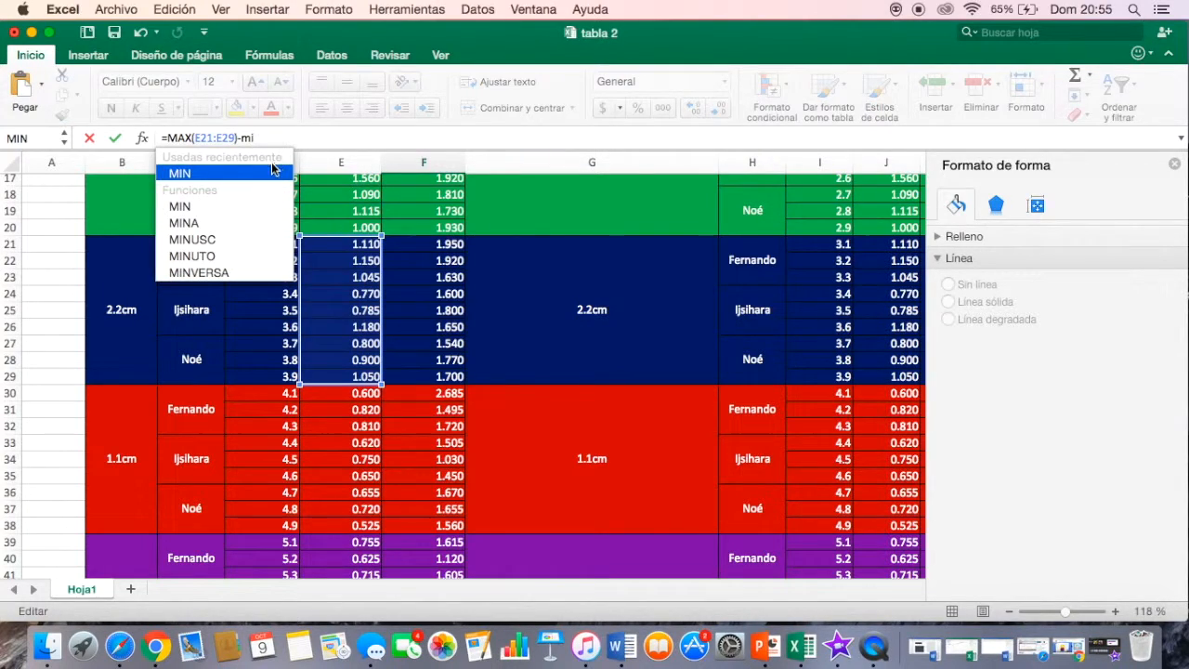
{"action": "double_click", "coordinate": [259, 170]}
{"action": "left_click_drag", "start_coordinate": [358, 245], "coordinate": [359, 376]}
Complete F59 as =(MAX(E21:E29)-MIN(E21:E29))/2 and enter the formula.
{"action": "left_click", "coordinate": [322, 138]}
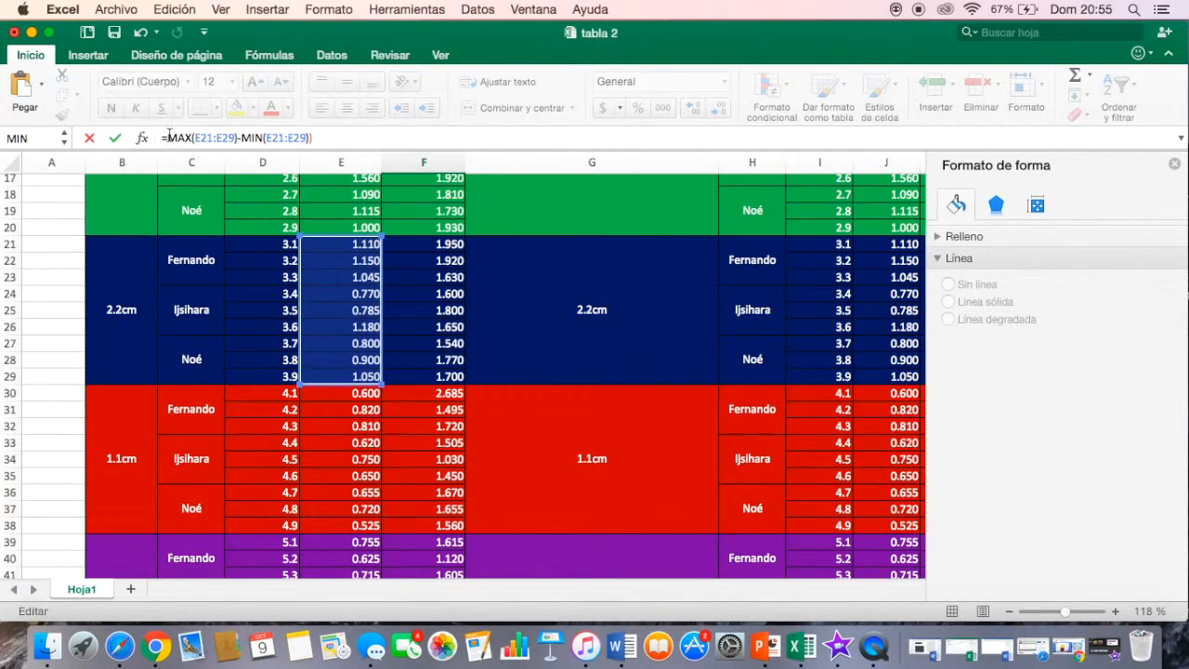
{"action": "left_click", "coordinate": [167, 137]}
{"action": "type", "text": "("}
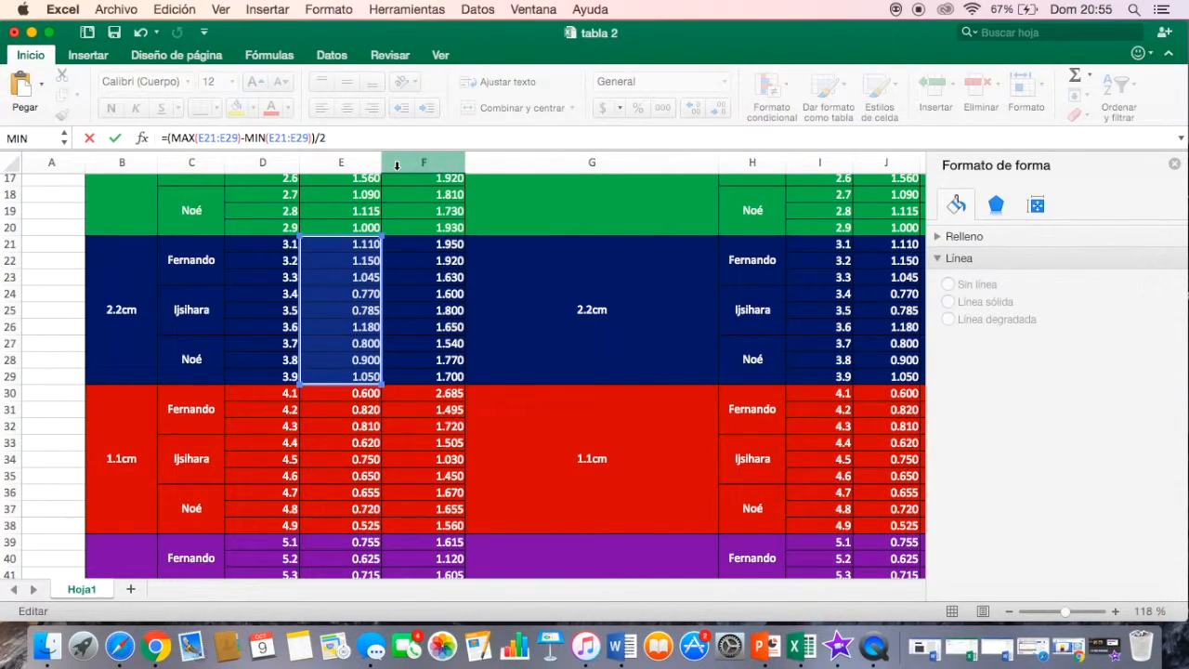
{"action": "key", "text": "Escape"}
Start the 3.4 cm uncertainty formula in F60 with the maximum of its depth readings, =MAX(E12:E20).
{"action": "scroll", "coordinate": [462, 570], "scroll_direction": "up", "scroll_amount": 10}
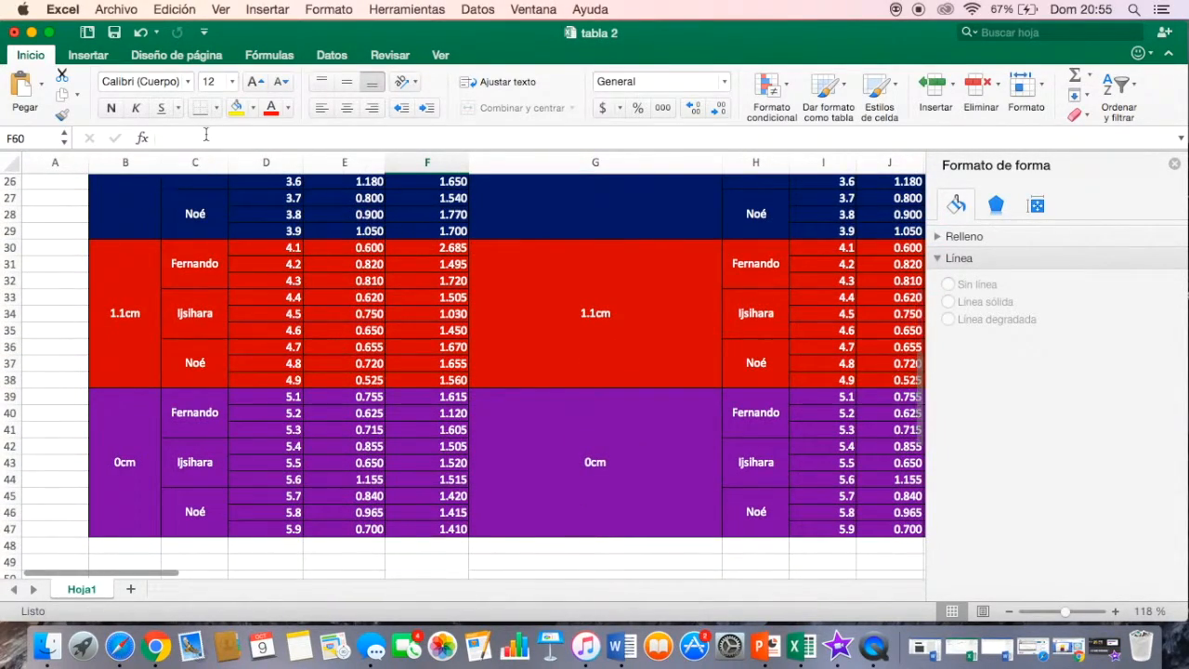
{"action": "type", "text": "="}
{"action": "scroll", "coordinate": [272, 211], "scroll_direction": "up", "scroll_amount": 12}
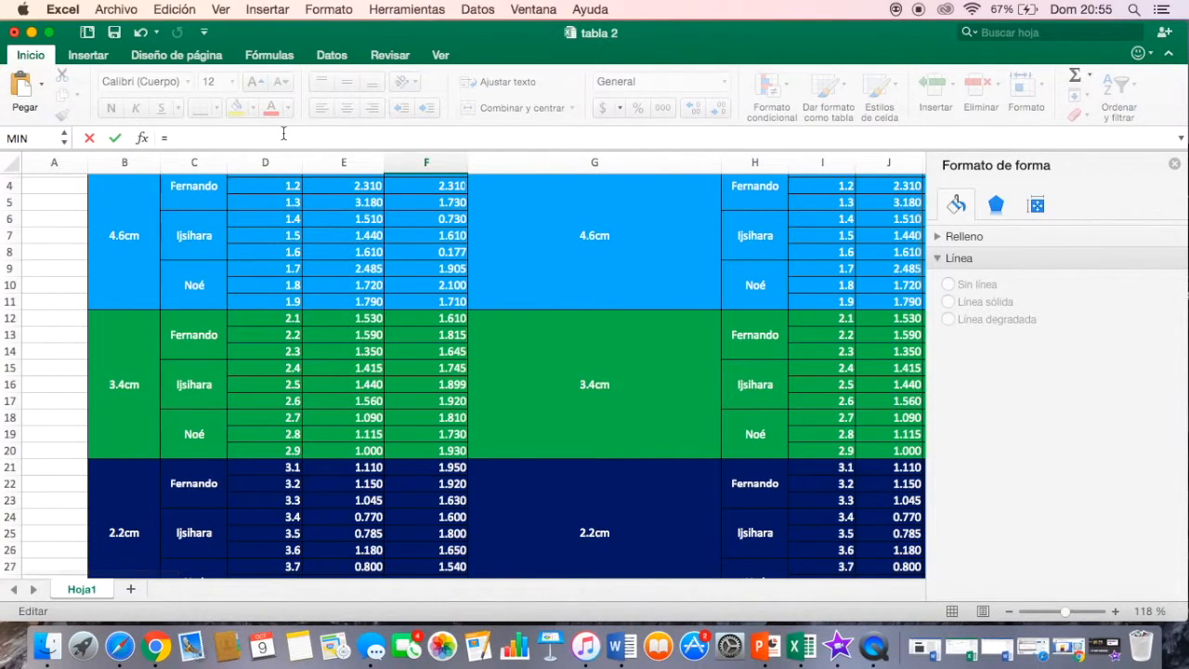
{"action": "type", "text": "mi"}
{"action": "key", "text": "BackSpace"}
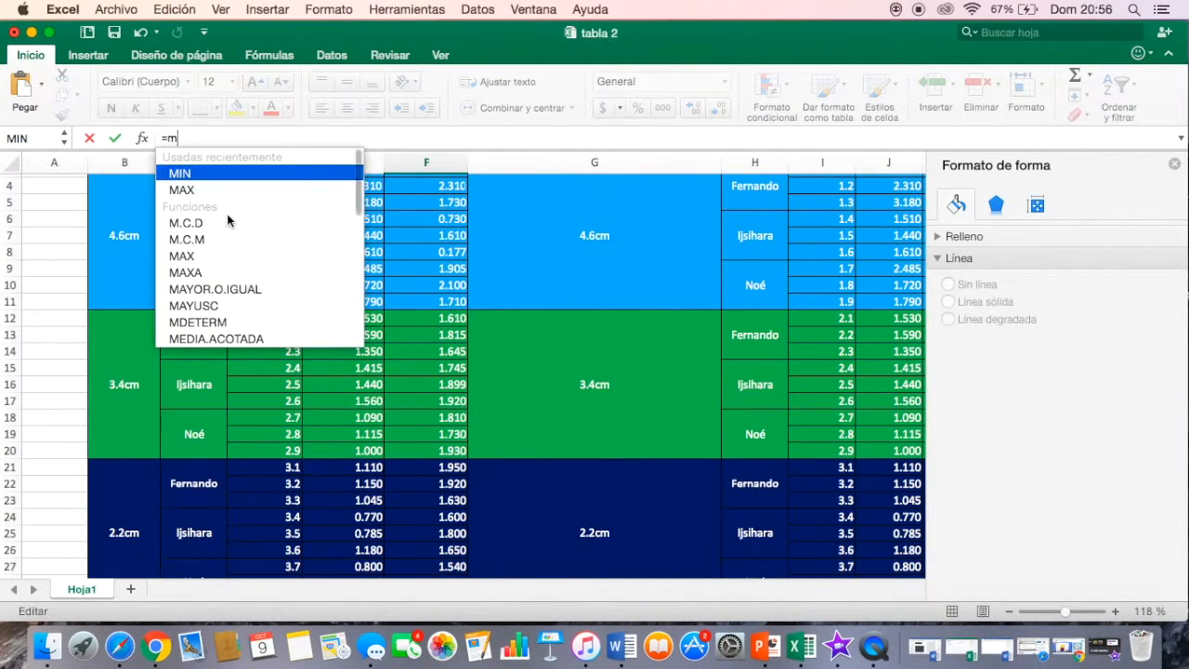
{"action": "type", "text": "a"}
{"action": "double_click", "coordinate": [233, 204]}
{"action": "scroll", "coordinate": [332, 397], "scroll_direction": "down", "scroll_amount": 15}
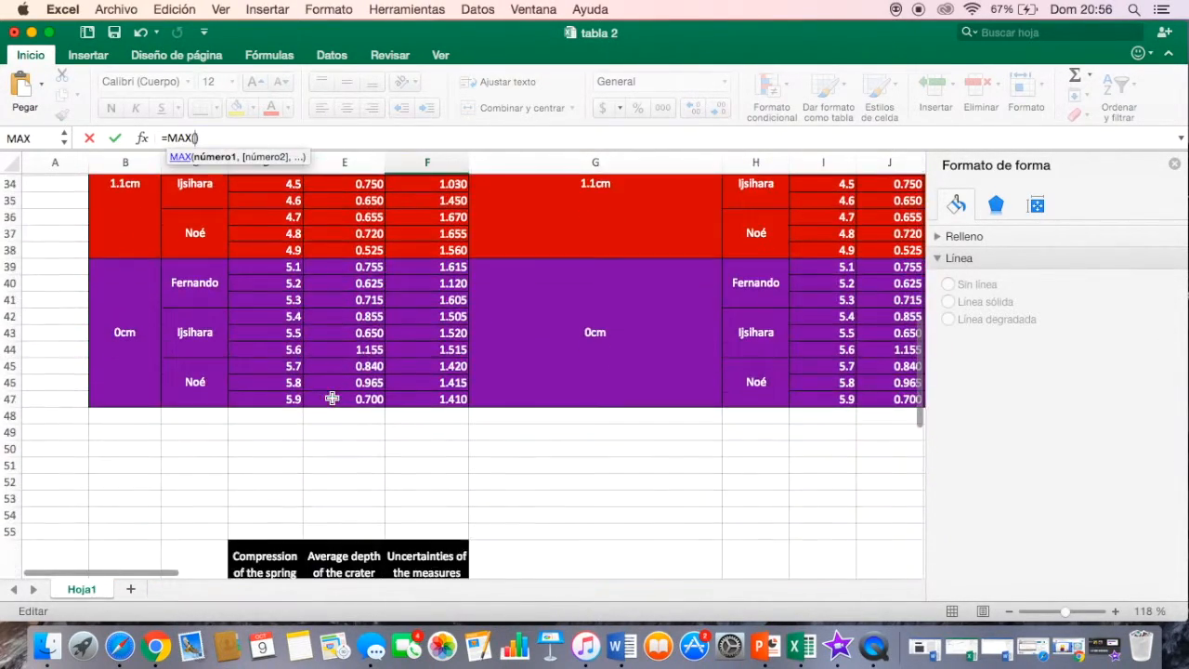
{"action": "scroll", "coordinate": [332, 397], "scroll_direction": "up", "scroll_amount": 15}
{"action": "scroll", "coordinate": [332, 398], "scroll_direction": "down", "scroll_amount": 2}
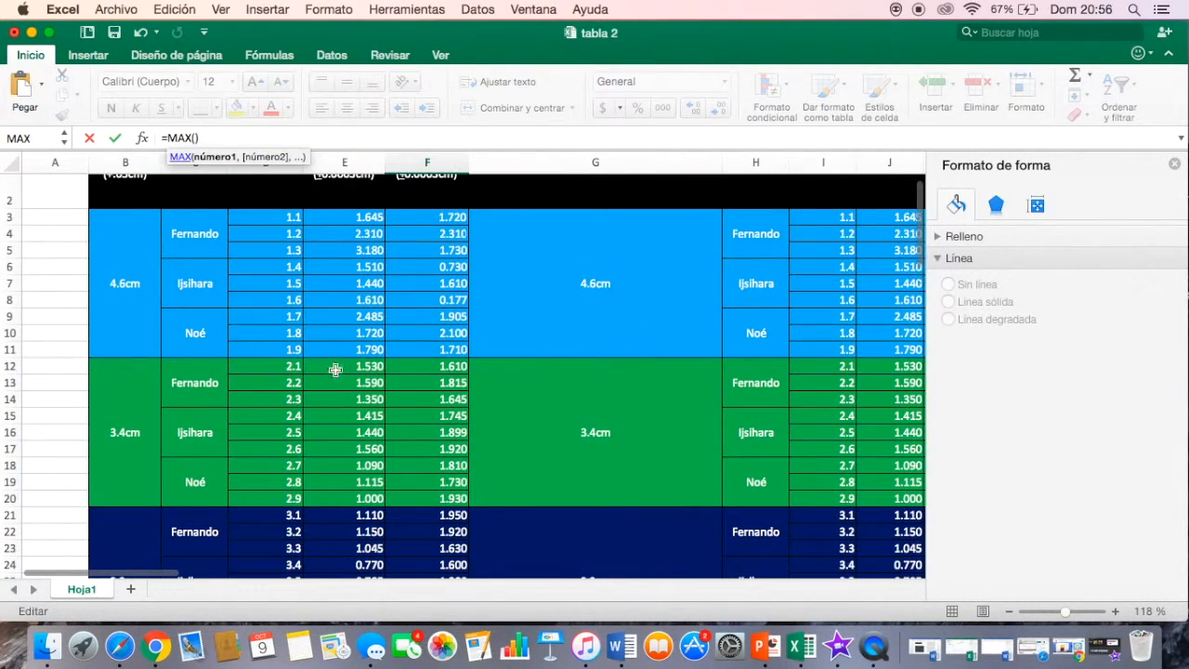
{"action": "left_click_drag", "start_coordinate": [340, 366], "coordinate": [345, 499]}
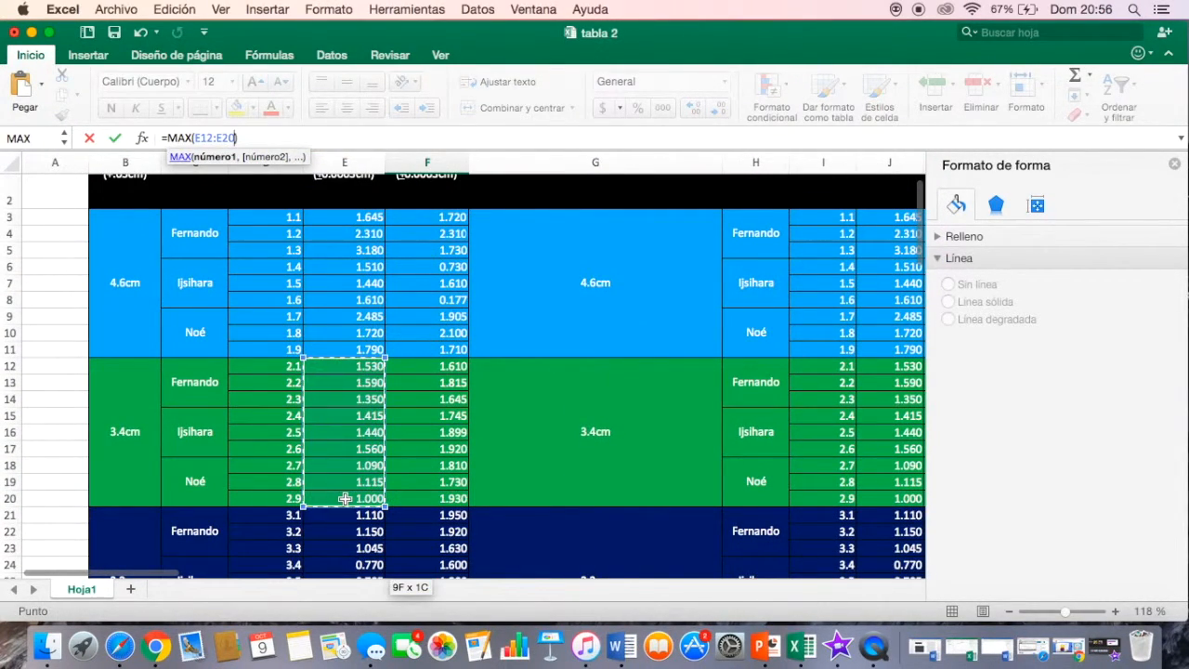
Subtract the minimum of the 3.4 cm depth readings in the F60 formula by adding -MIN(E12:E20).
{"action": "left_click", "coordinate": [278, 137]}
{"action": "type", "text": ")-mi"}
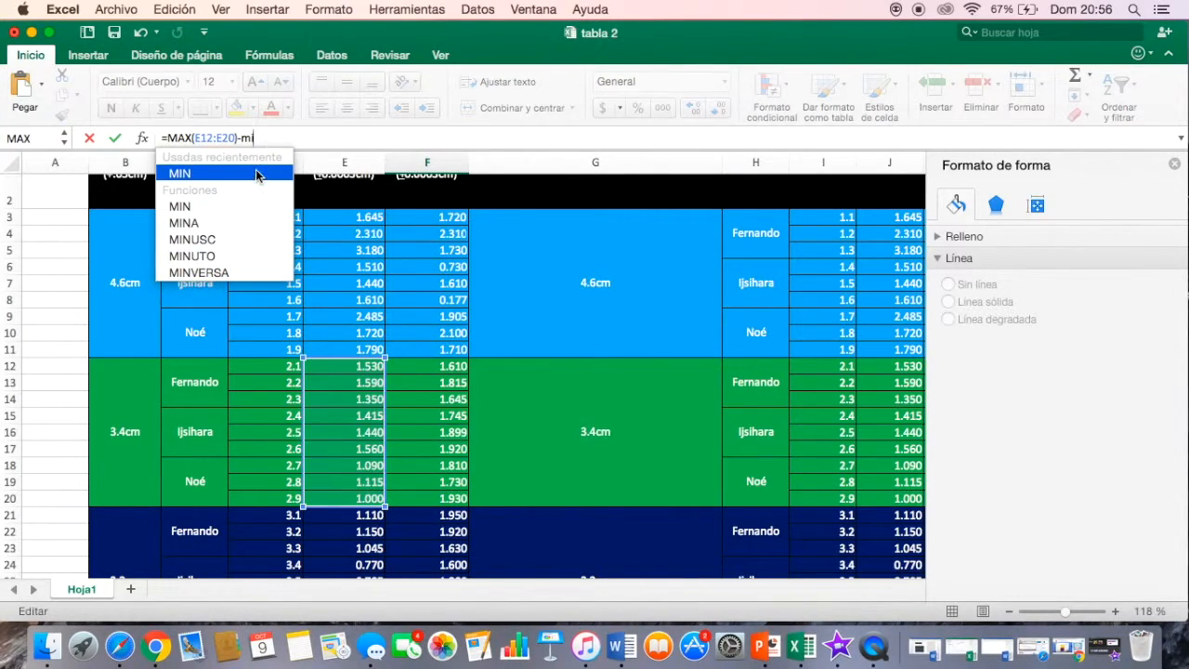
{"action": "double_click", "coordinate": [257, 174]}
{"action": "left_click_drag", "start_coordinate": [322, 366], "coordinate": [323, 499]}
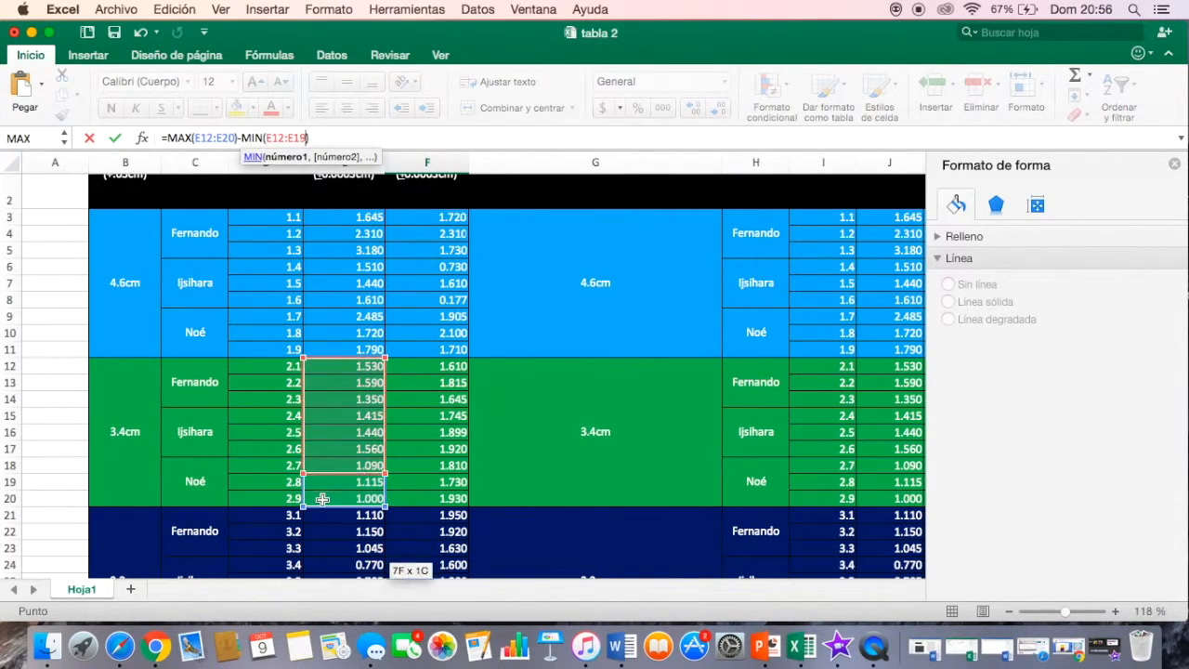
Complete F60 as =(MAX(E12:E20)-MIN(E12:E20))/2 and enter the formula.
{"action": "type", "text": ")"}
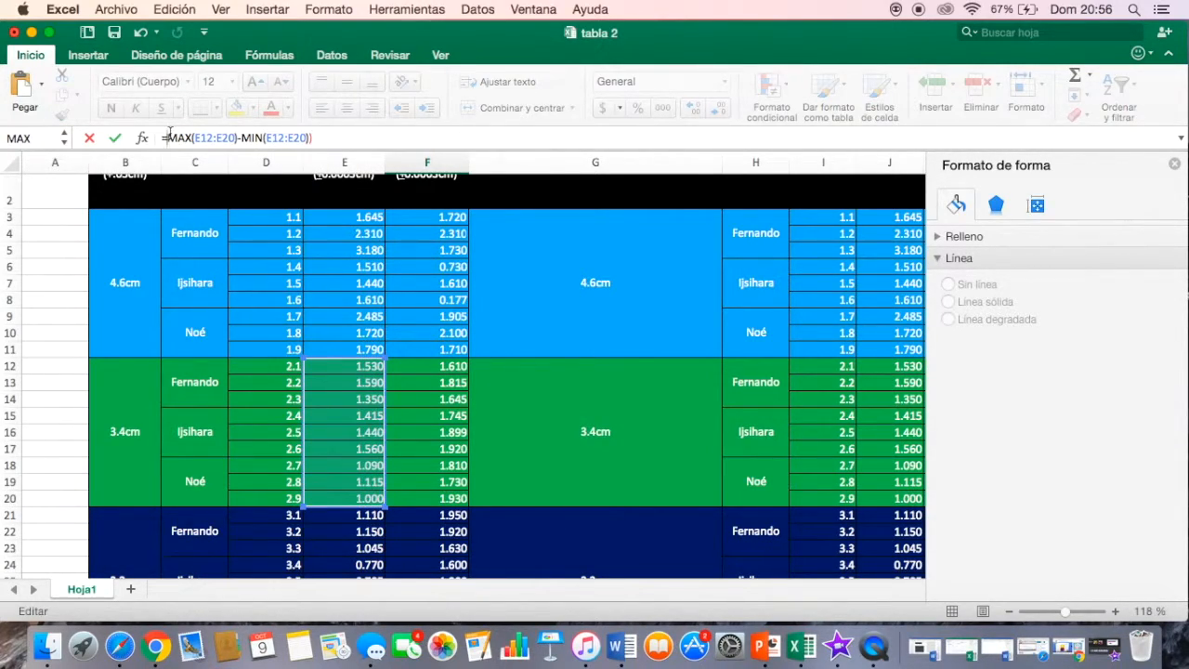
{"action": "left_click", "coordinate": [170, 136]}
{"action": "type", "text": "(MAX("}
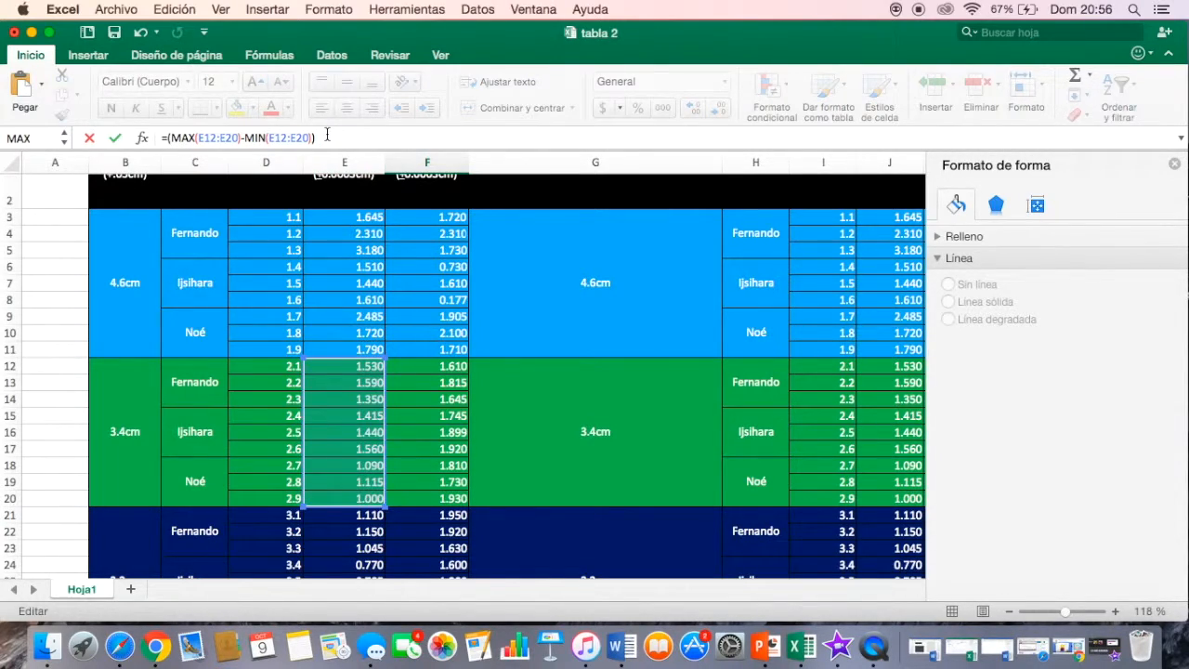
{"action": "key", "text": "Return"}
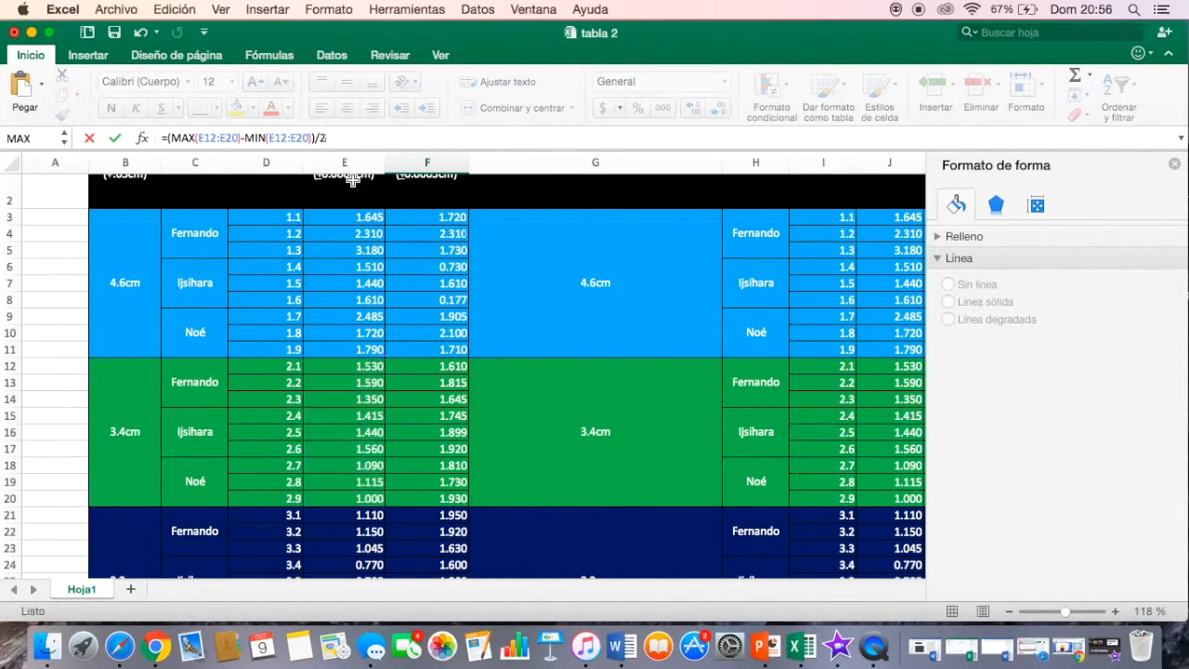
{"action": "scroll", "coordinate": [446, 372], "scroll_direction": "down", "scroll_amount": 3}
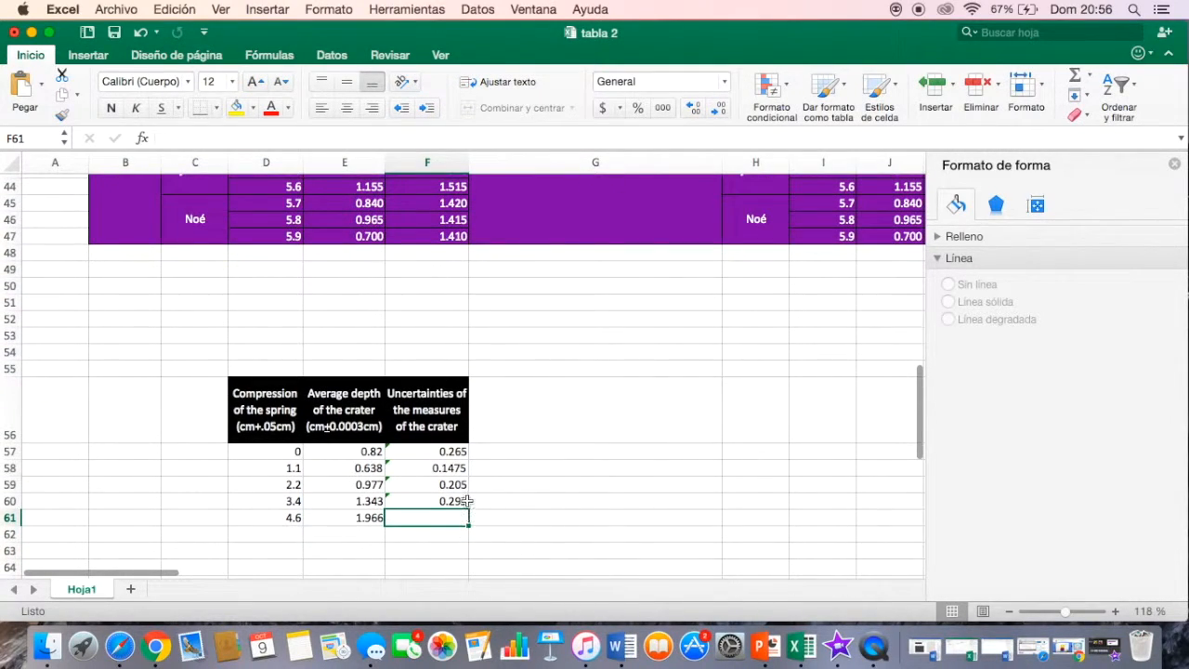
{"action": "left_click", "coordinate": [467, 500]}
{"action": "left_click_drag", "start_coordinate": [470, 509], "coordinate": [462, 522]}
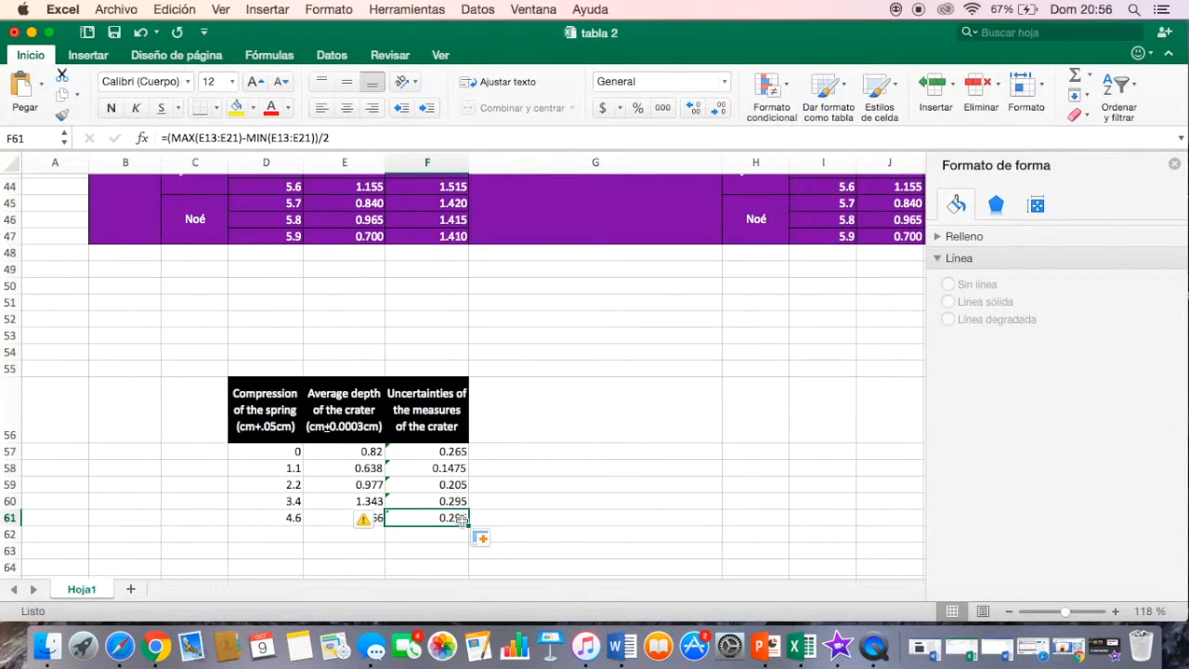
{"action": "left_click_drag", "start_coordinate": [349, 137], "coordinate": [162, 138]}
{"action": "key", "text": "BackSpace"}
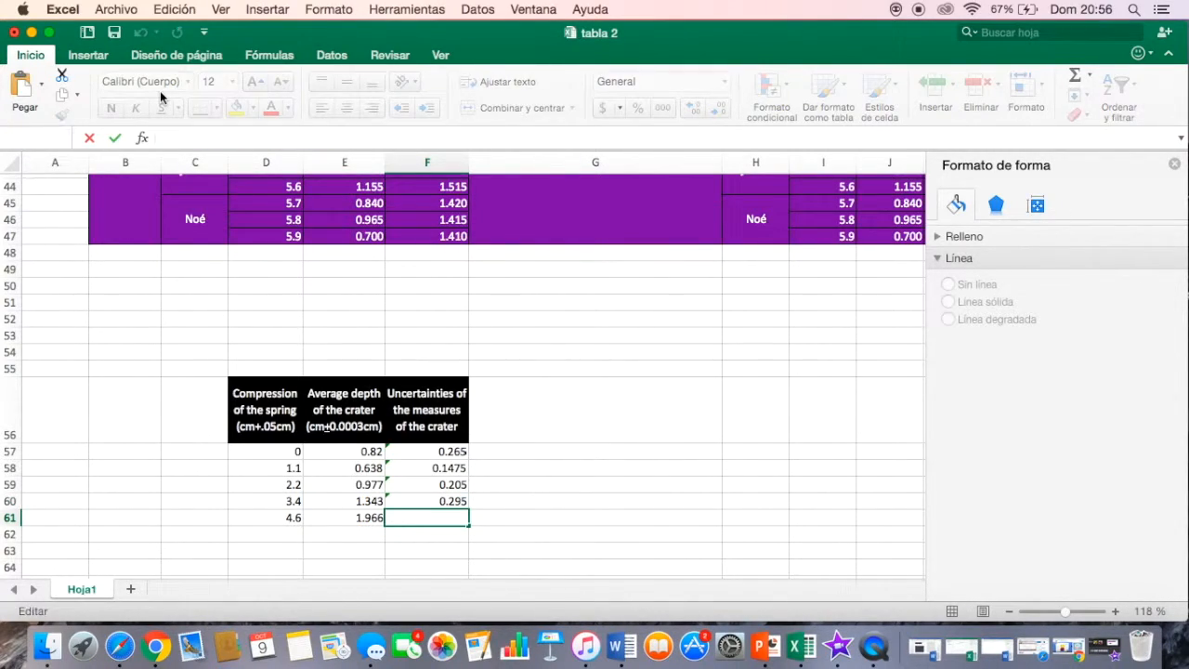
Start the 4.6 cm uncertainty formula in F61 with the maximum of its depth readings, =MAX(E3:E11).
{"action": "type", "text": "="}
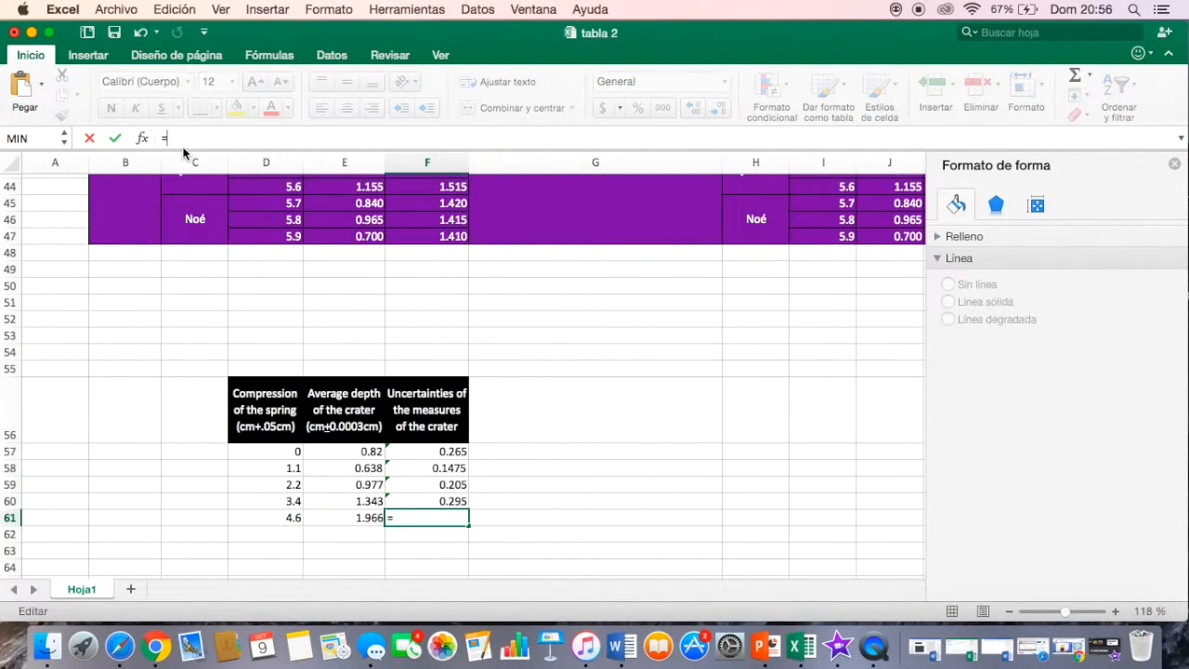
{"action": "type", "text": "M"}
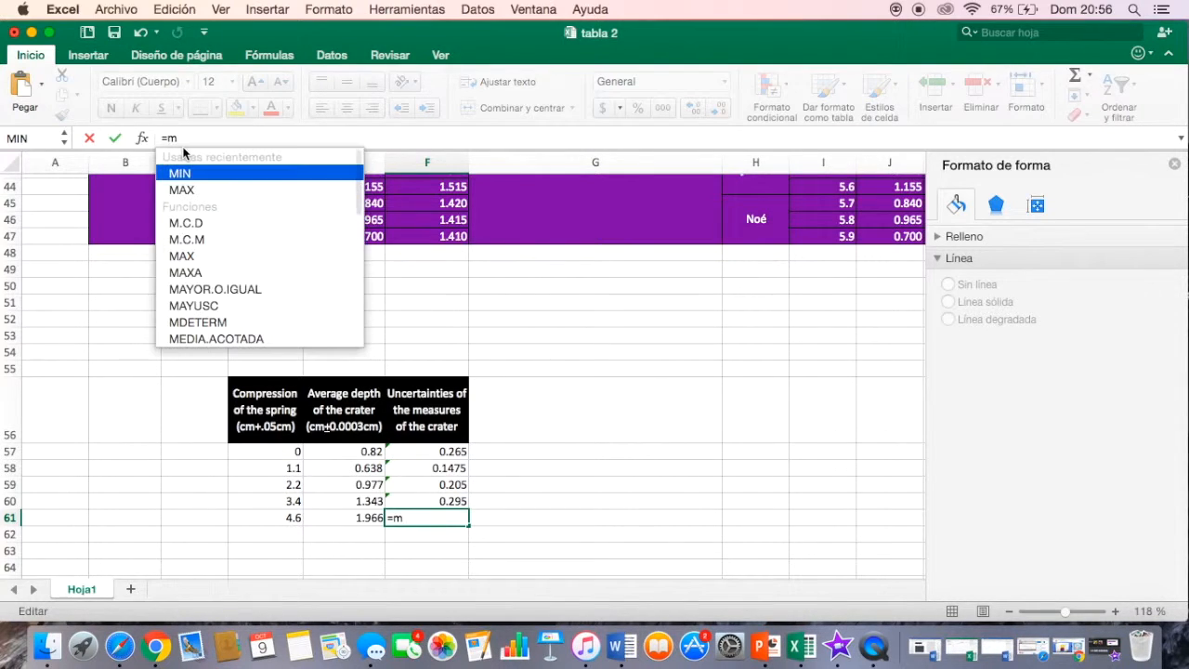
{"action": "double_click", "coordinate": [196, 190]}
{"action": "scroll", "coordinate": [468, 360], "scroll_direction": "up", "scroll_amount": 15}
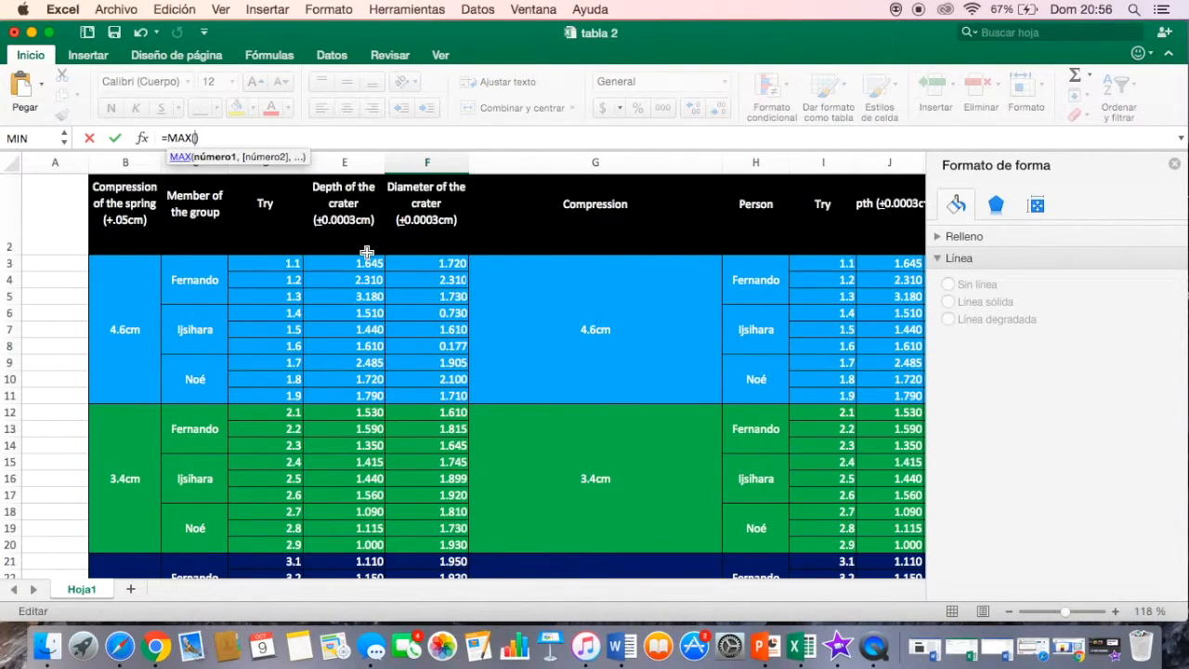
{"action": "left_click_drag", "start_coordinate": [364, 263], "coordinate": [364, 395]}
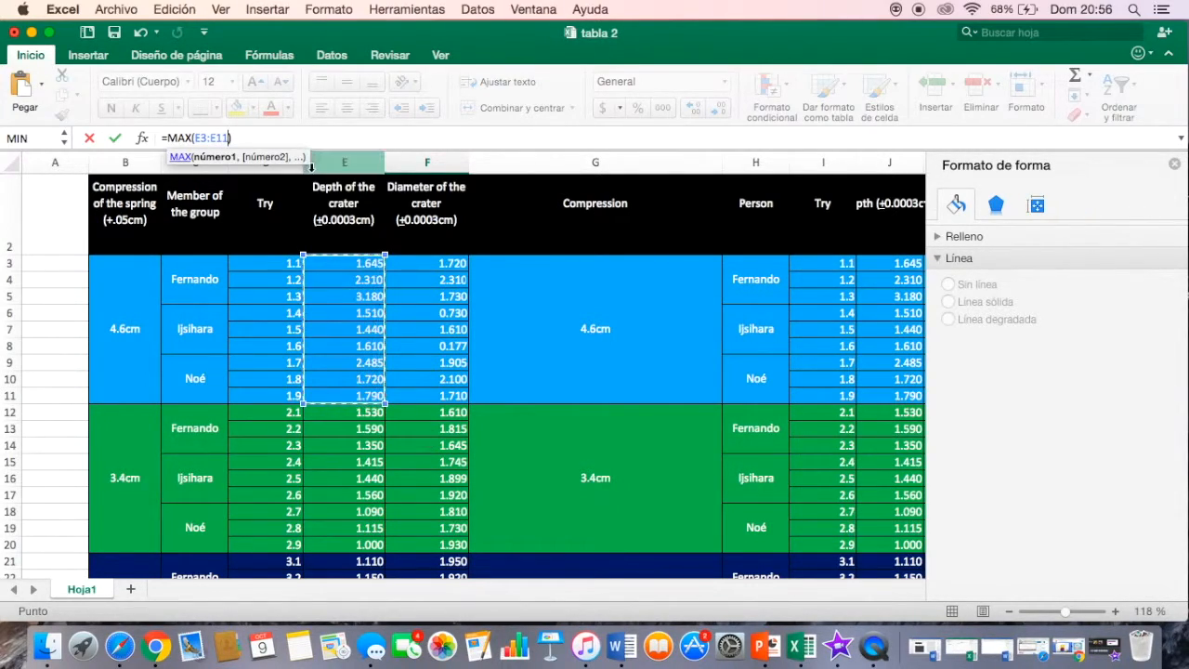
Subtract the minimum of the 4.6 cm depth readings in the F61 formula by adding -MIN(E3:E11).
{"action": "left_click", "coordinate": [282, 137]}
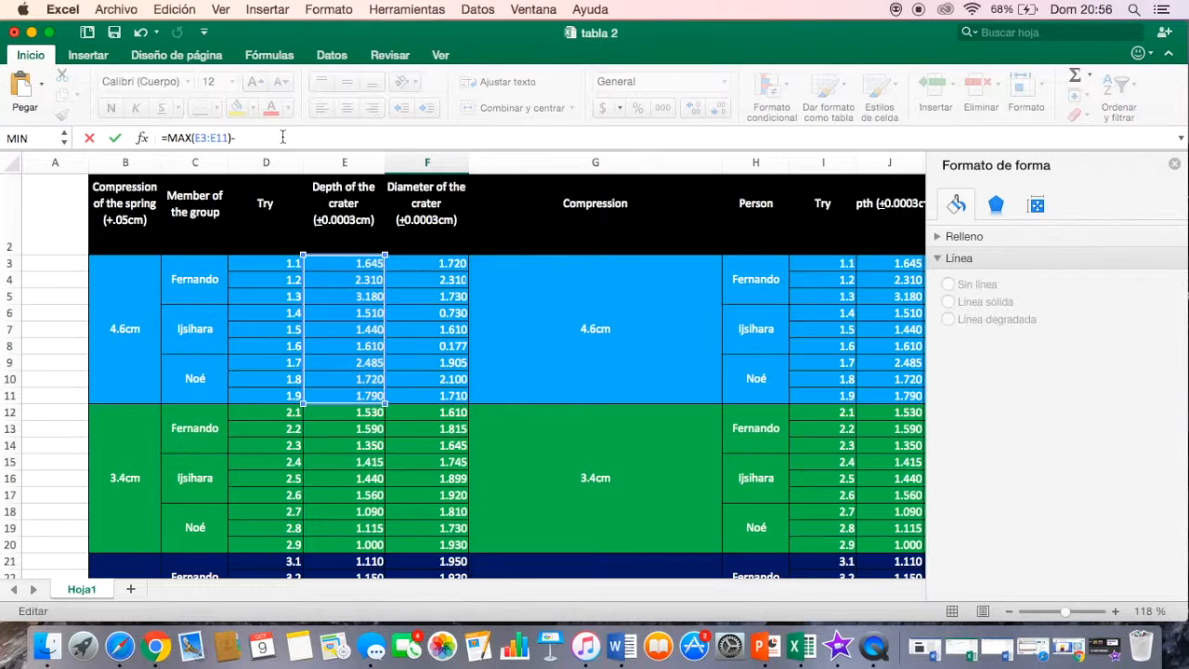
{"action": "left_click_drag", "start_coordinate": [368, 261], "coordinate": [367, 237]}
{"action": "left_click_drag", "start_coordinate": [285, 138], "coordinate": [236, 137]}
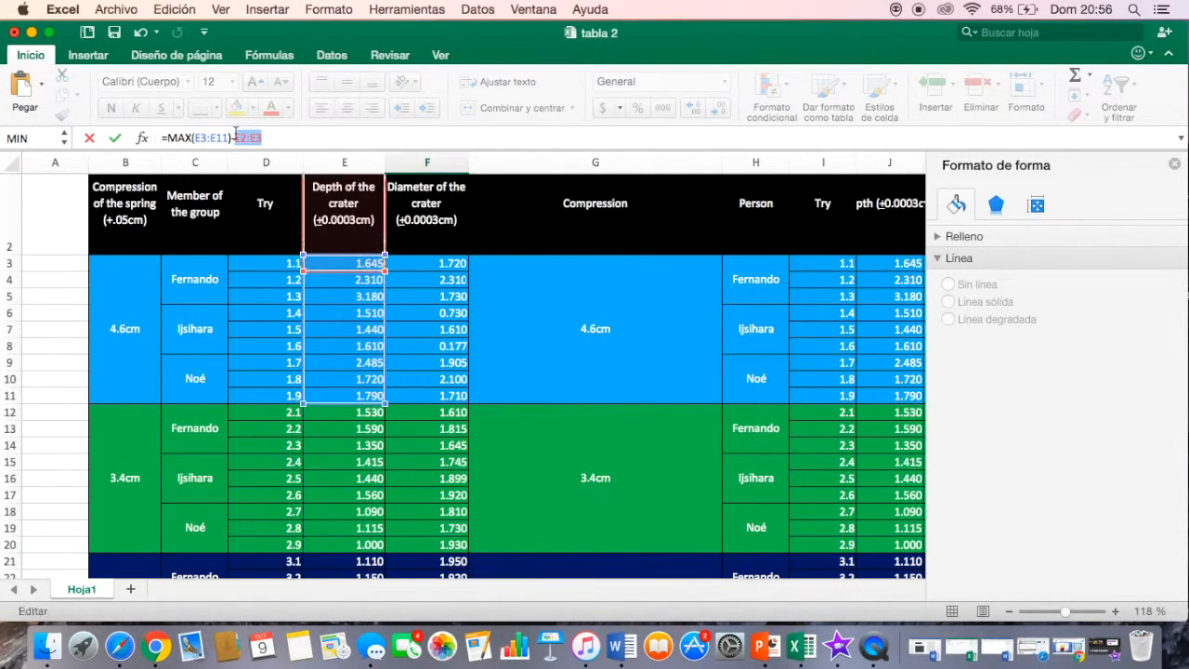
{"action": "key", "text": "BackSpace"}
{"action": "type", "text": "mi"}
{"action": "double_click", "coordinate": [226, 177]}
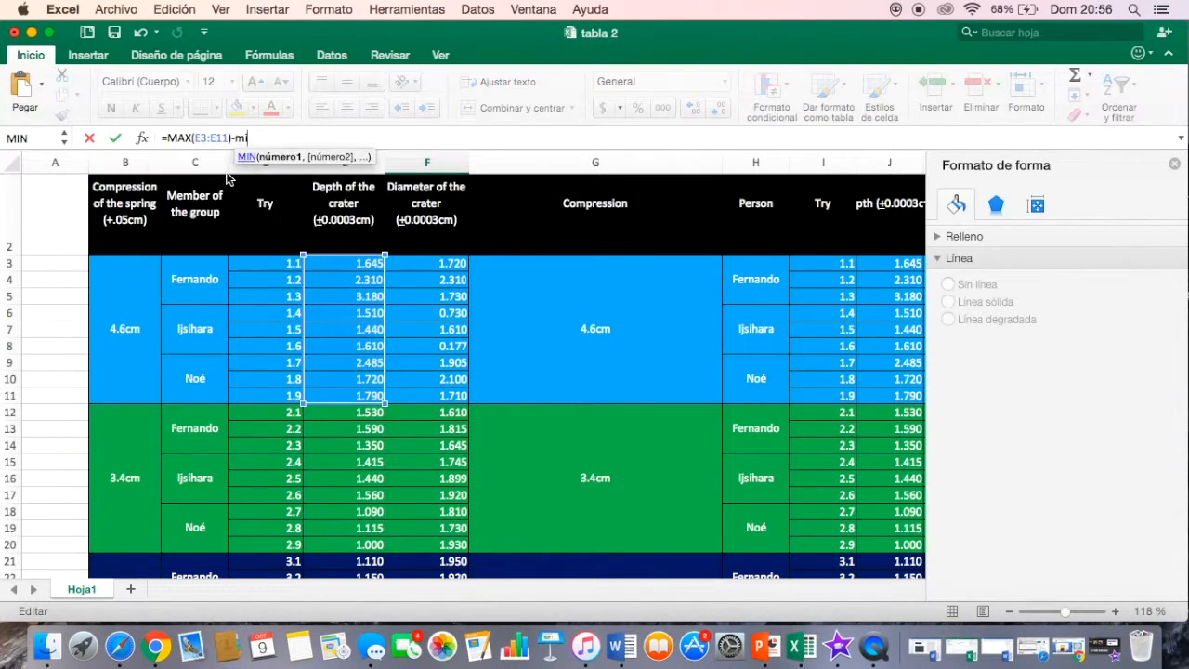
{"action": "left_click_drag", "start_coordinate": [341, 263], "coordinate": [346, 394]}
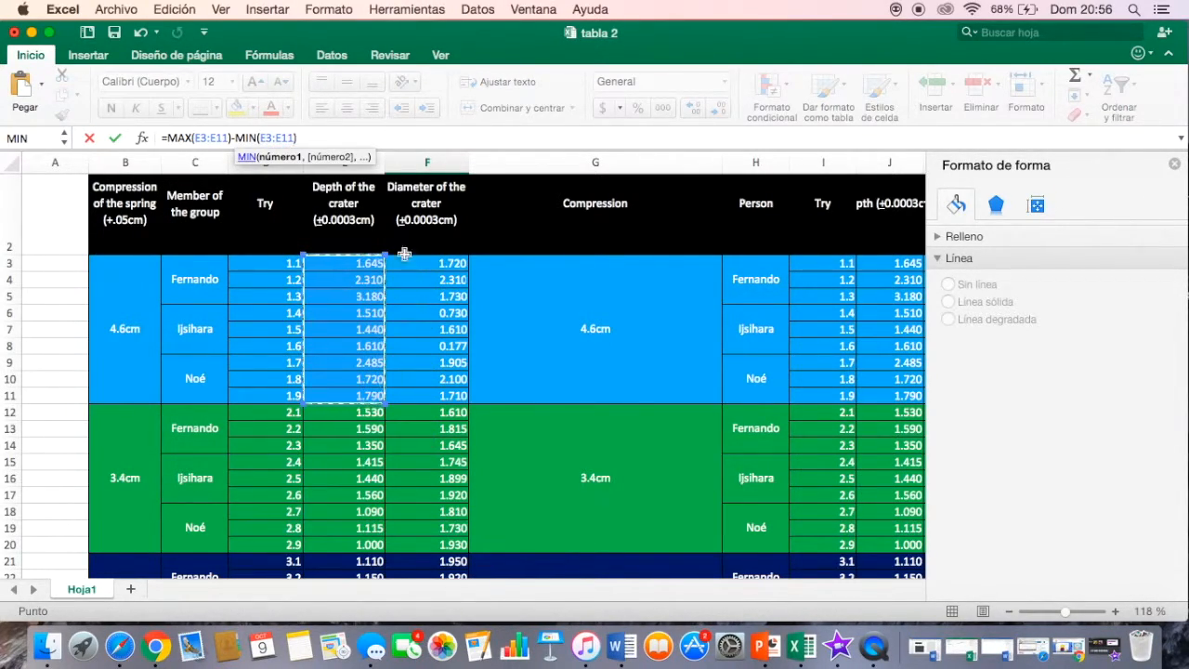
Complete F61 as =(MAX(E3:E11)-MIN(E3:E11))/2 and enter the formula.
{"action": "left_click", "coordinate": [322, 138]}
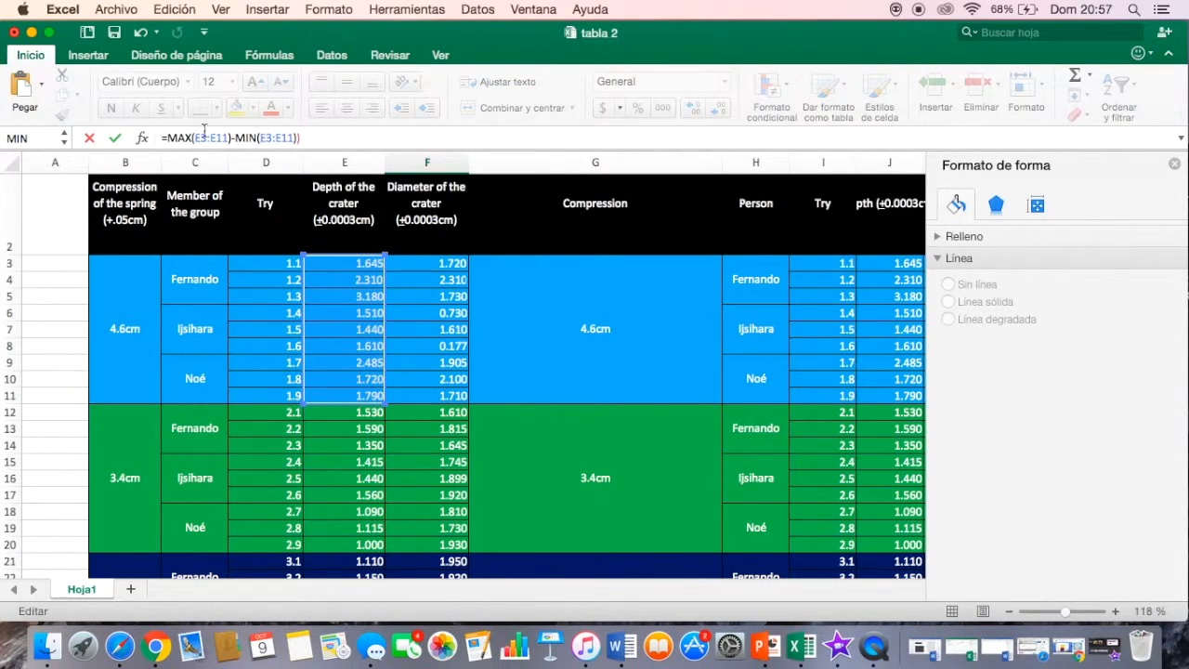
{"action": "left_click", "coordinate": [166, 138]}
{"action": "type", "text": "("}
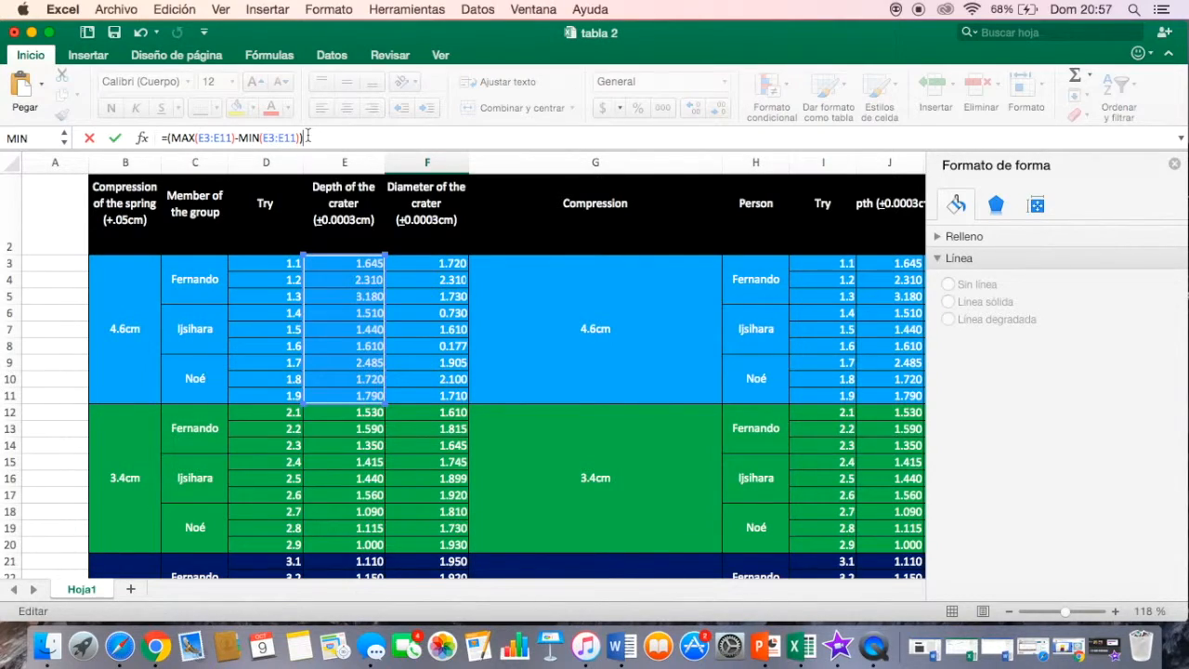
{"action": "key", "text": "Return"}
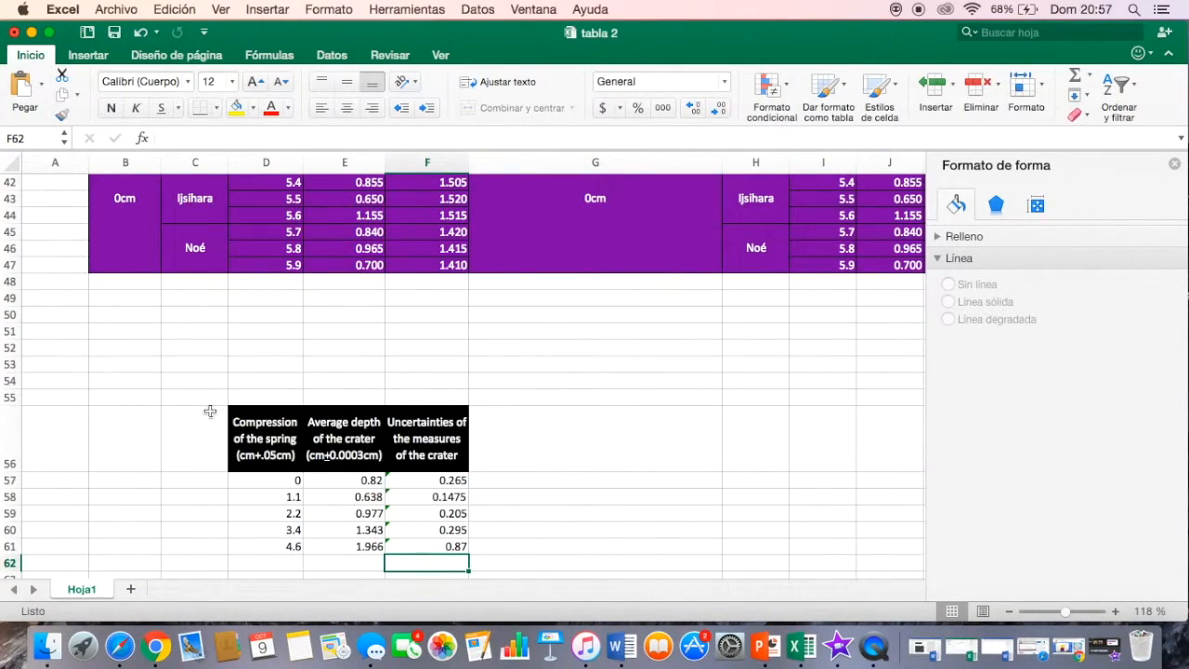
Copy the uncertainties header from F56 into C56 and narrow column B to a width of 1.67 (15 pixels).
{"action": "left_click", "coordinate": [406, 422]}
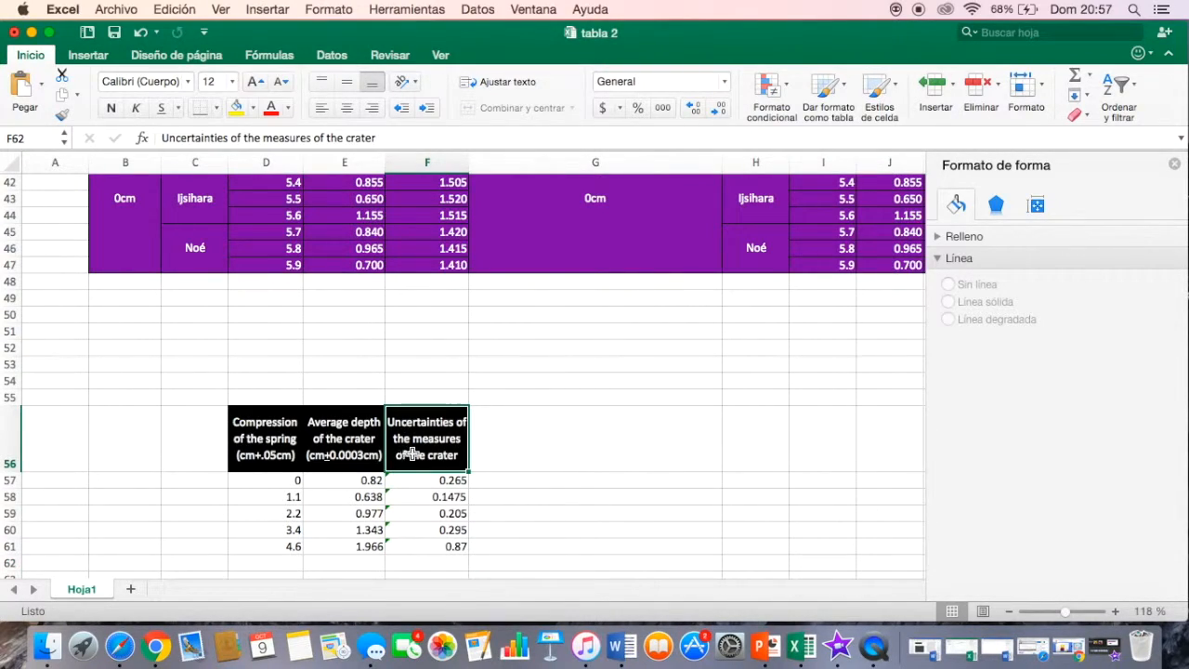
{"action": "left_click", "coordinate": [60, 102]}
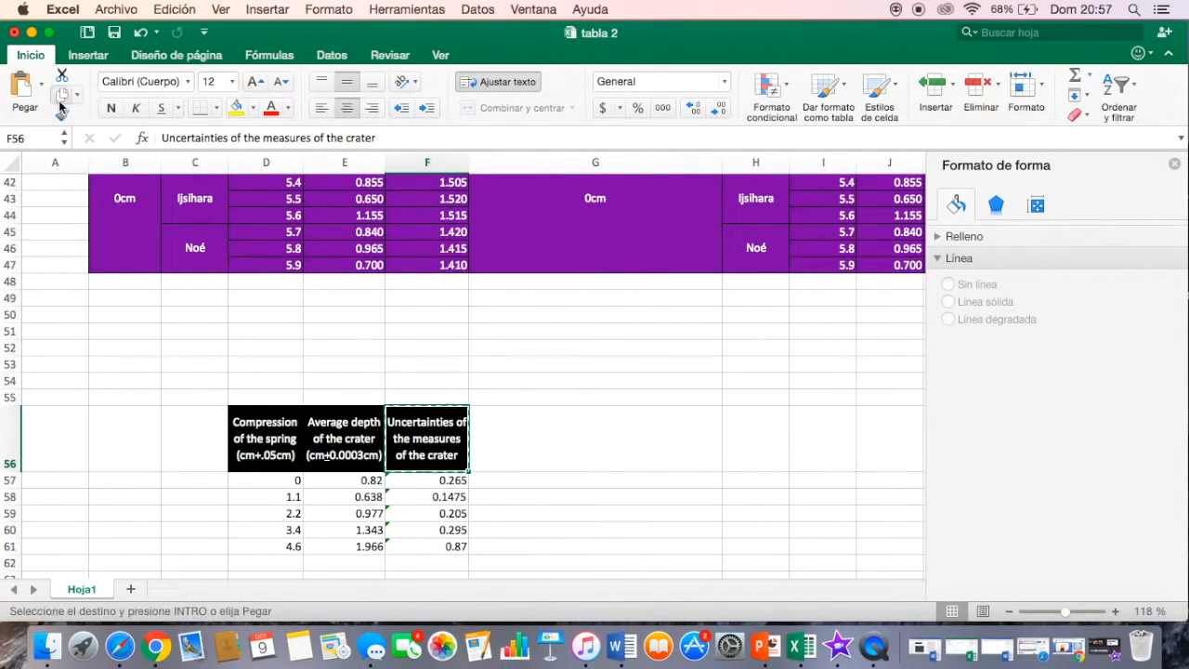
{"action": "left_click", "coordinate": [196, 424]}
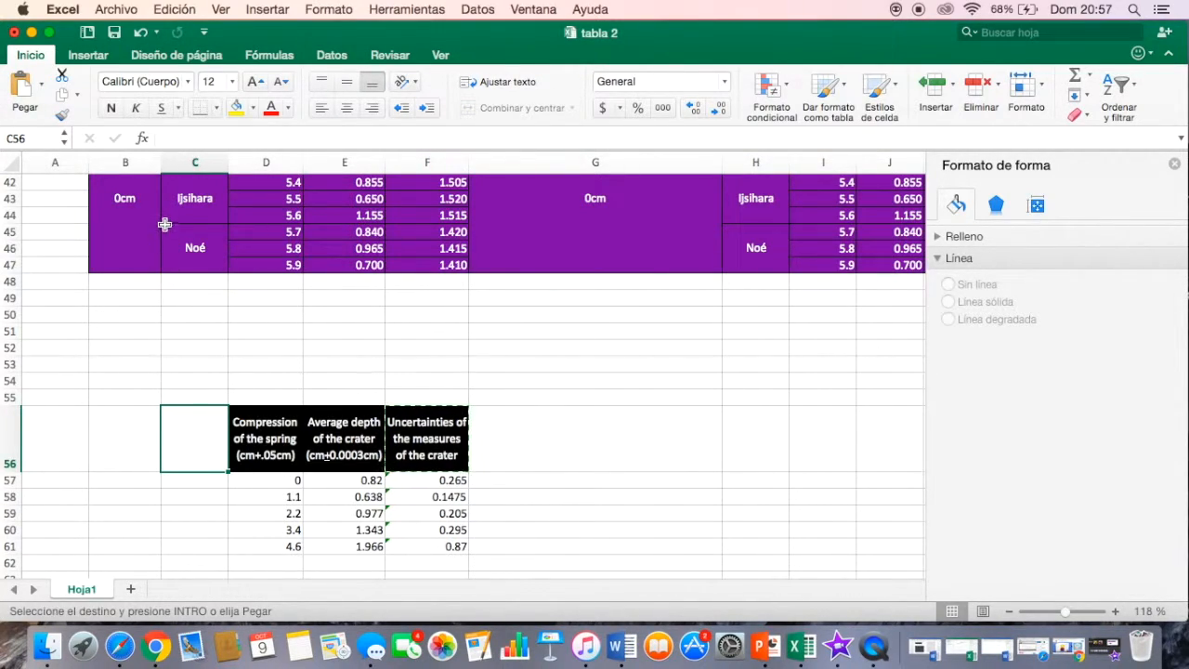
{"action": "left_click", "coordinate": [28, 80]}
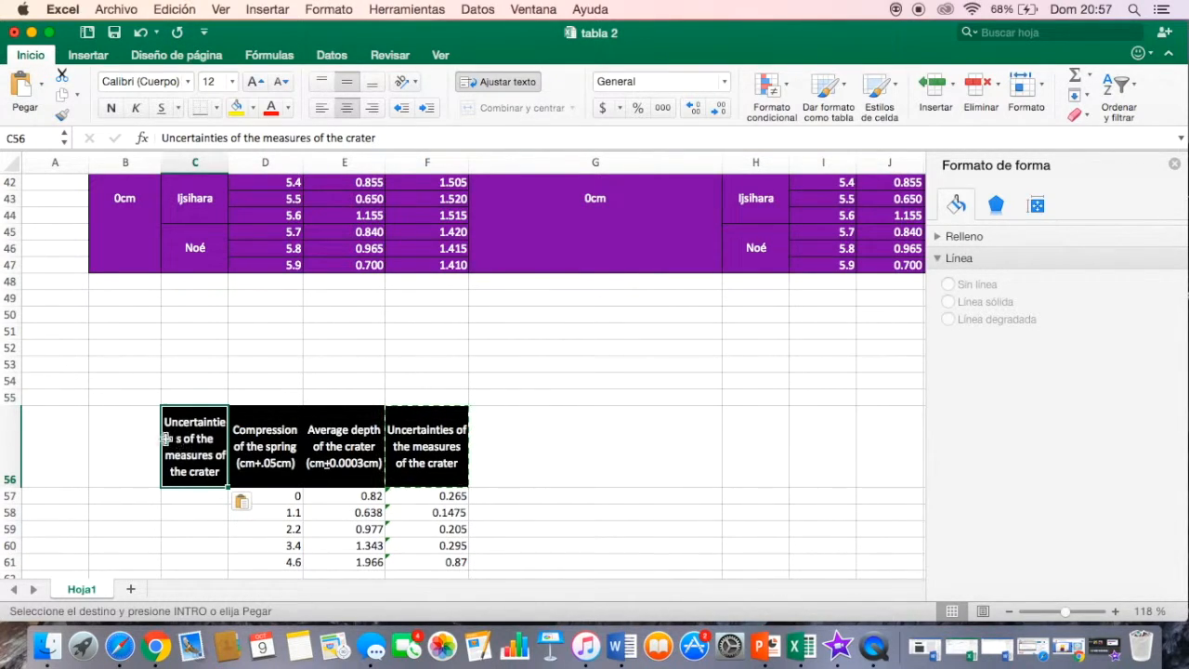
{"action": "left_click_drag", "start_coordinate": [162, 157], "coordinate": [142, 156]}
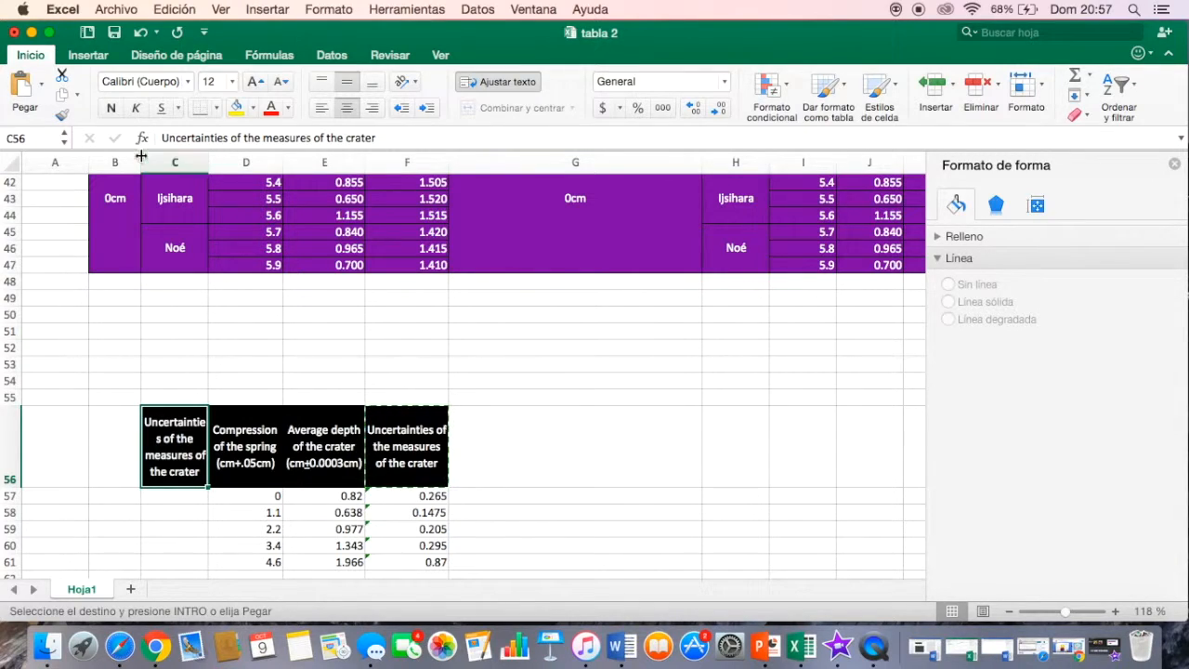
{"action": "left_click_drag", "start_coordinate": [141, 157], "coordinate": [104, 157]}
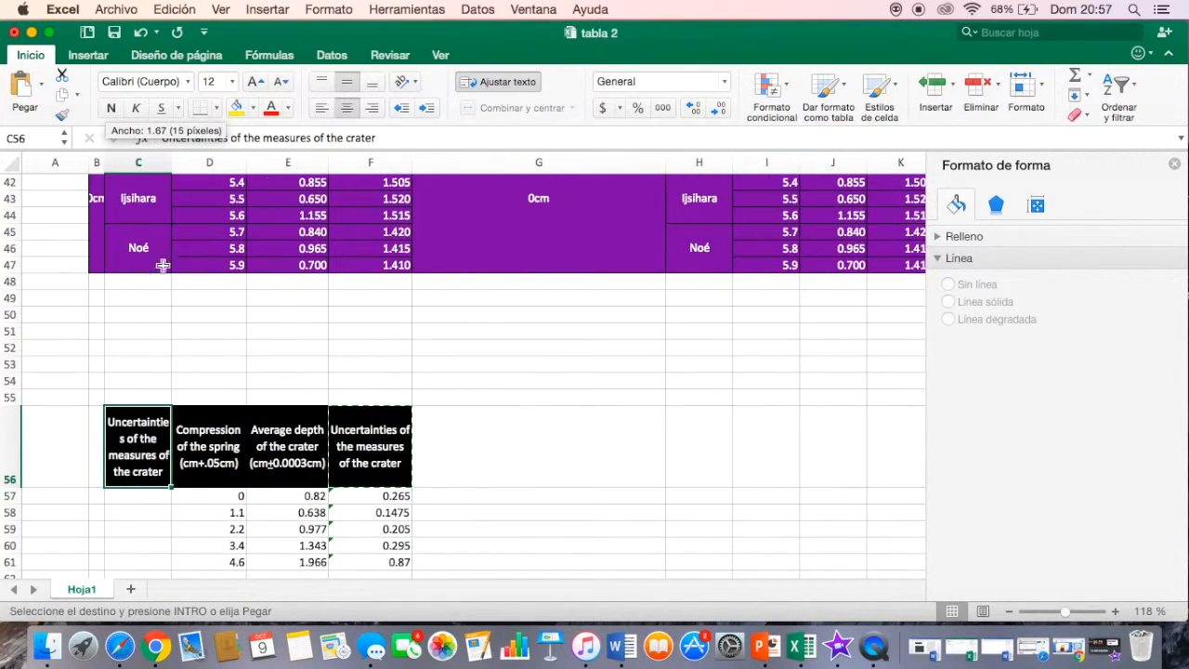
Change the copied header in C56 to "Uncertainties of compression".
{"action": "double_click", "coordinate": [141, 455]}
{"action": "left_click_drag", "start_coordinate": [381, 139], "coordinate": [245, 139]}
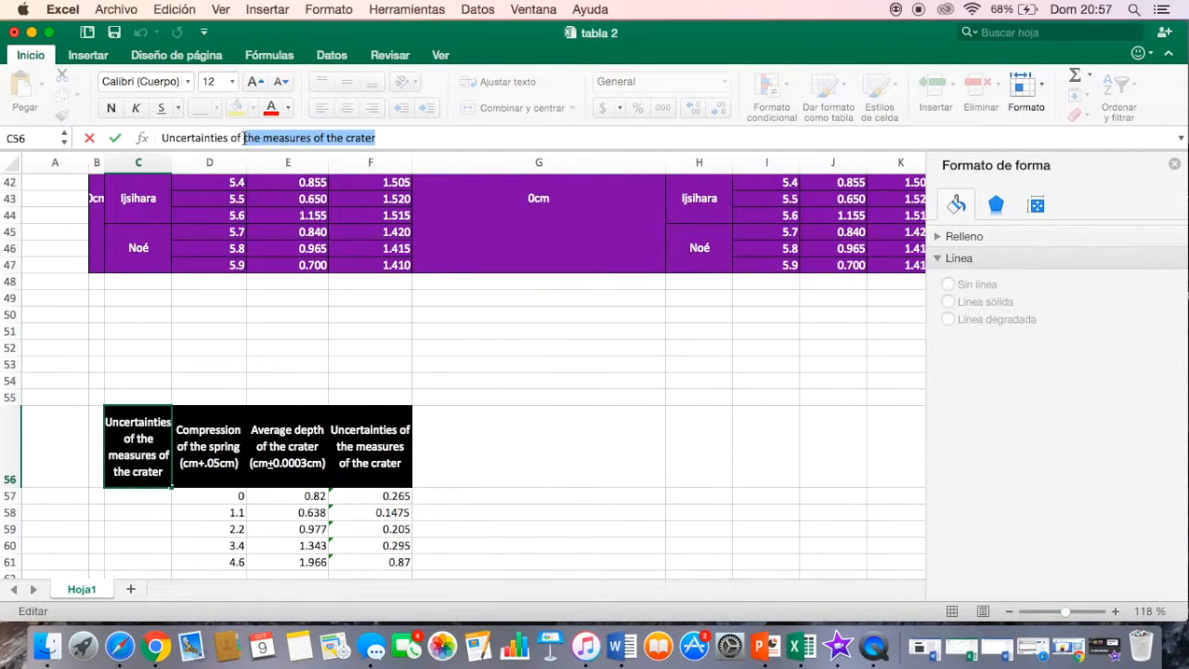
{"action": "type", "text": "como"}
{"action": "key", "text": "BackSpace"}
{"action": "key", "text": "BackSpace"}
{"action": "key", "text": "BackSpace"}
{"action": "key", "text": "BackSpace"}
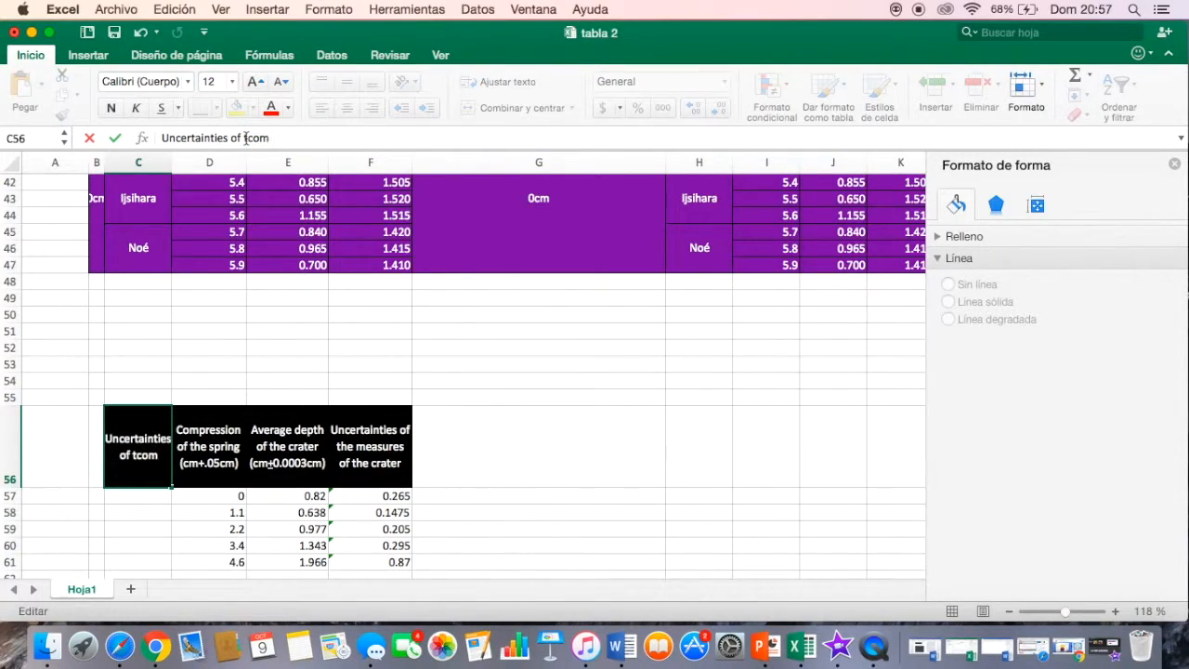
{"action": "type", "text": "compression of th"}
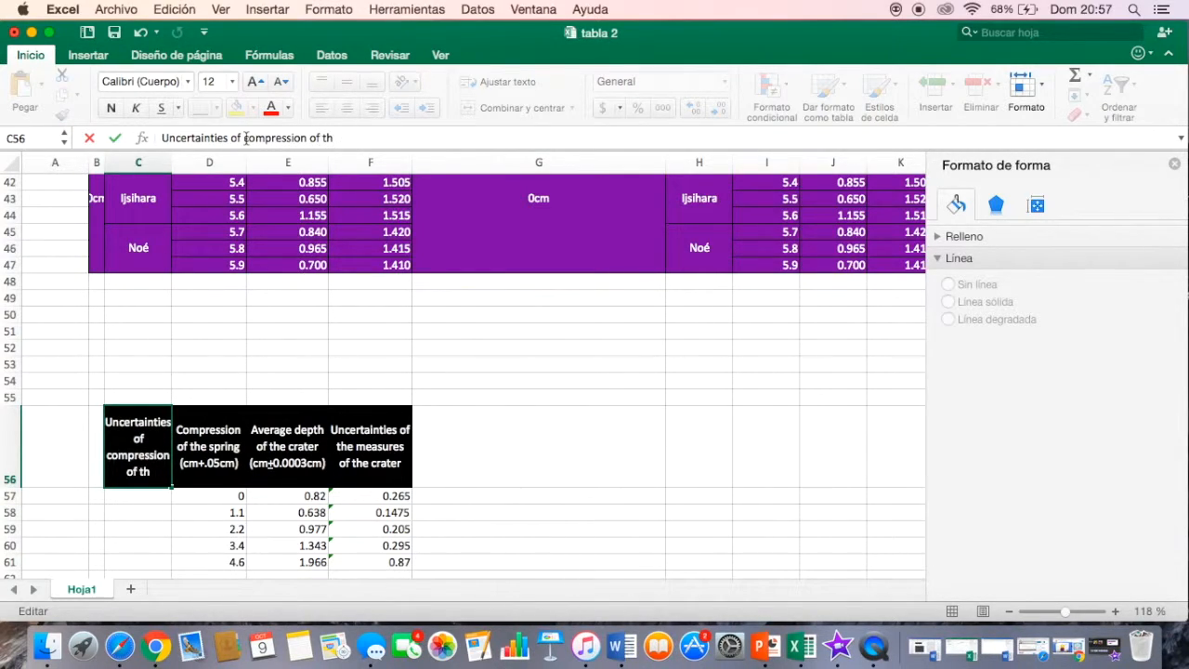
{"action": "key", "text": "BackSpace"}
{"action": "key", "text": "BackSpace"}
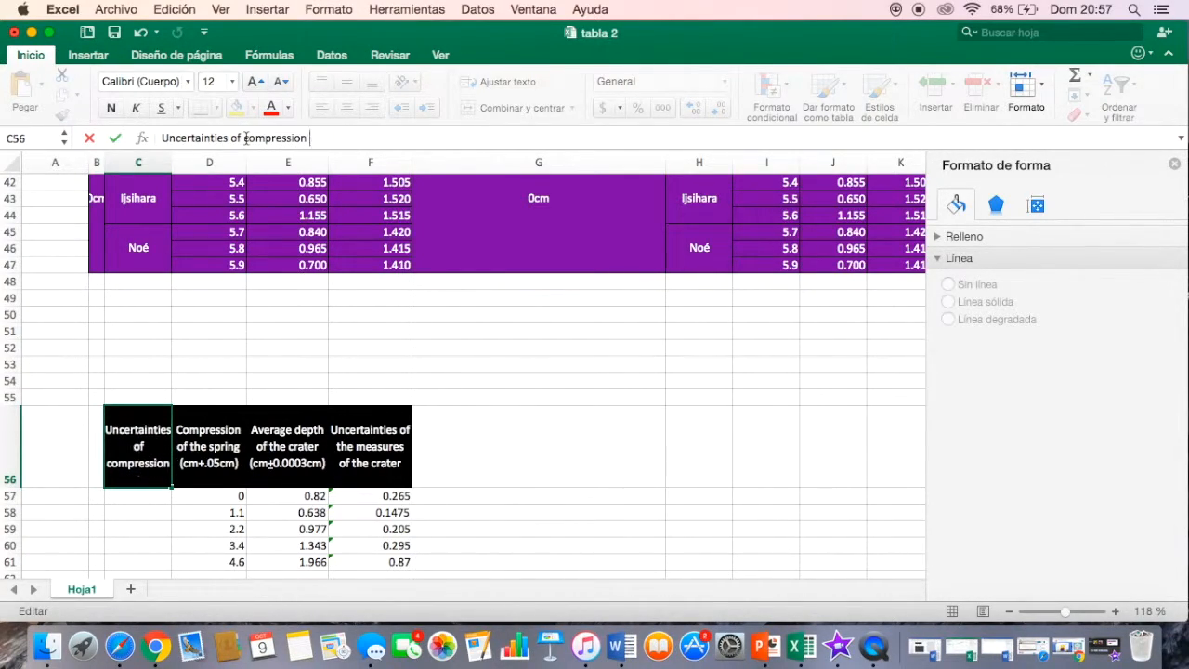
{"action": "left_click", "coordinate": [160, 494]}
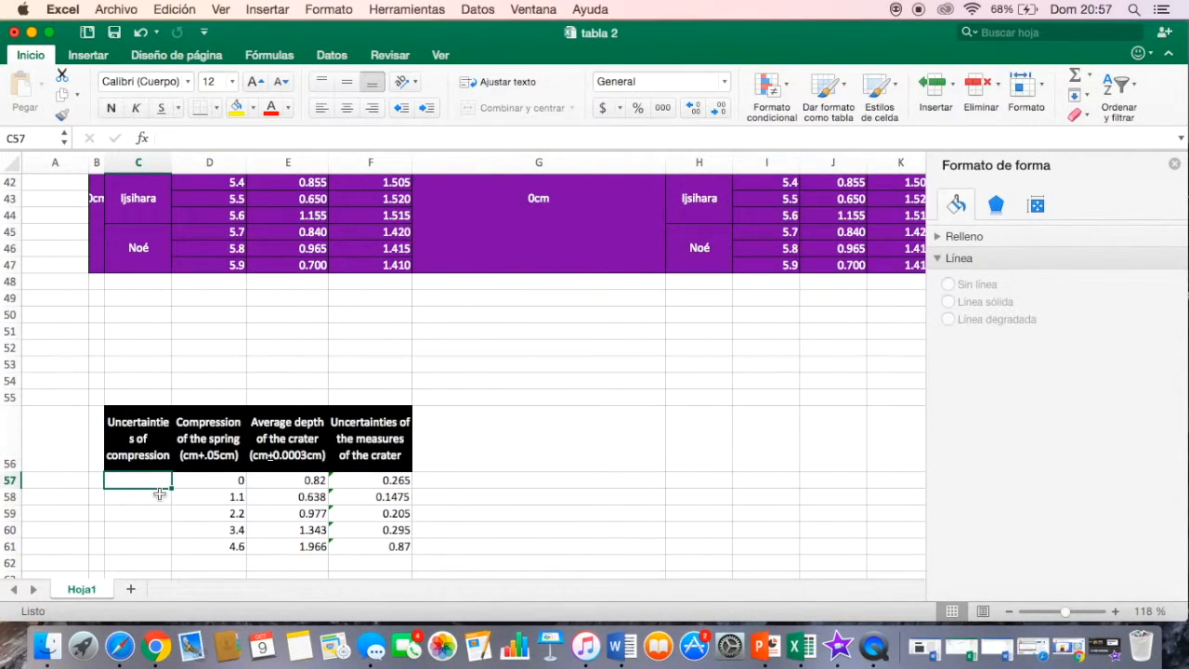
Enter 0.05 as the compression uncertainty in C57 and fill it down through C61.
{"action": "type", "text": "0.05"}
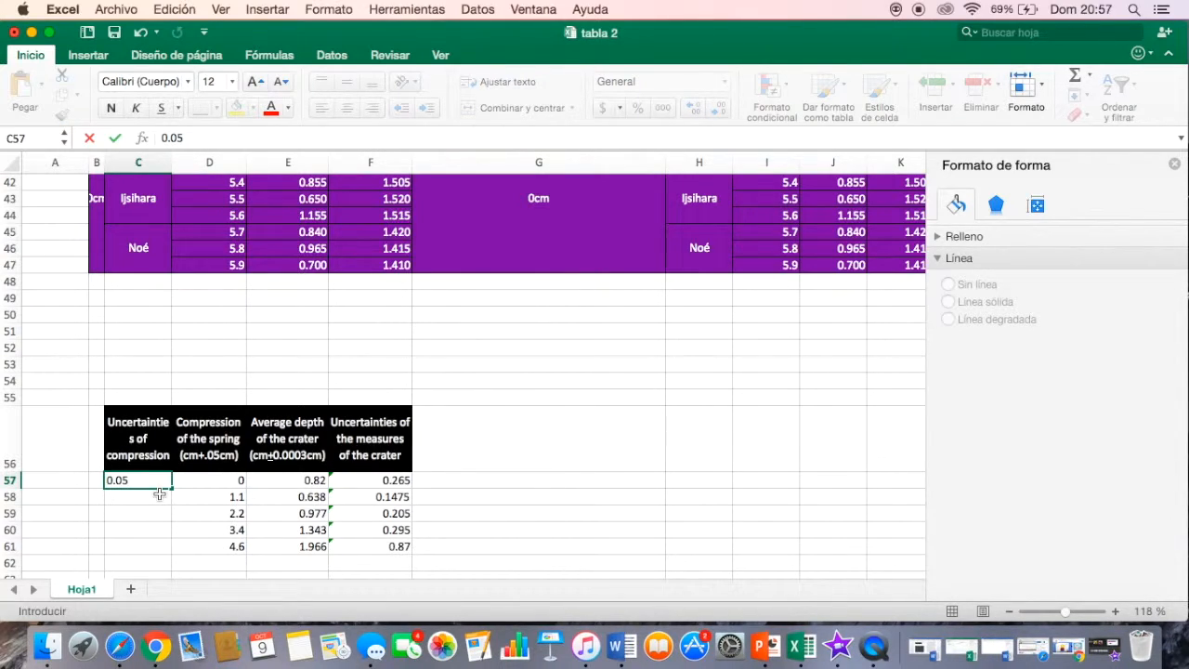
{"action": "key", "text": "Return"}
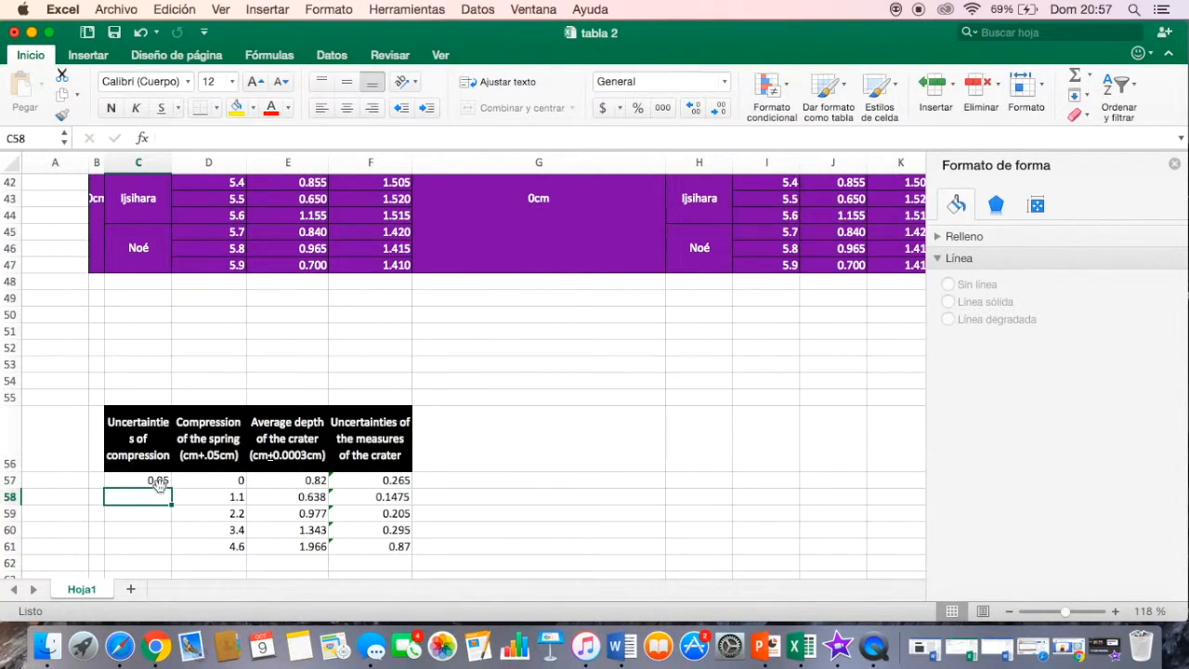
{"action": "left_click", "coordinate": [162, 481]}
{"action": "left_click_drag", "start_coordinate": [170, 486], "coordinate": [169, 549]}
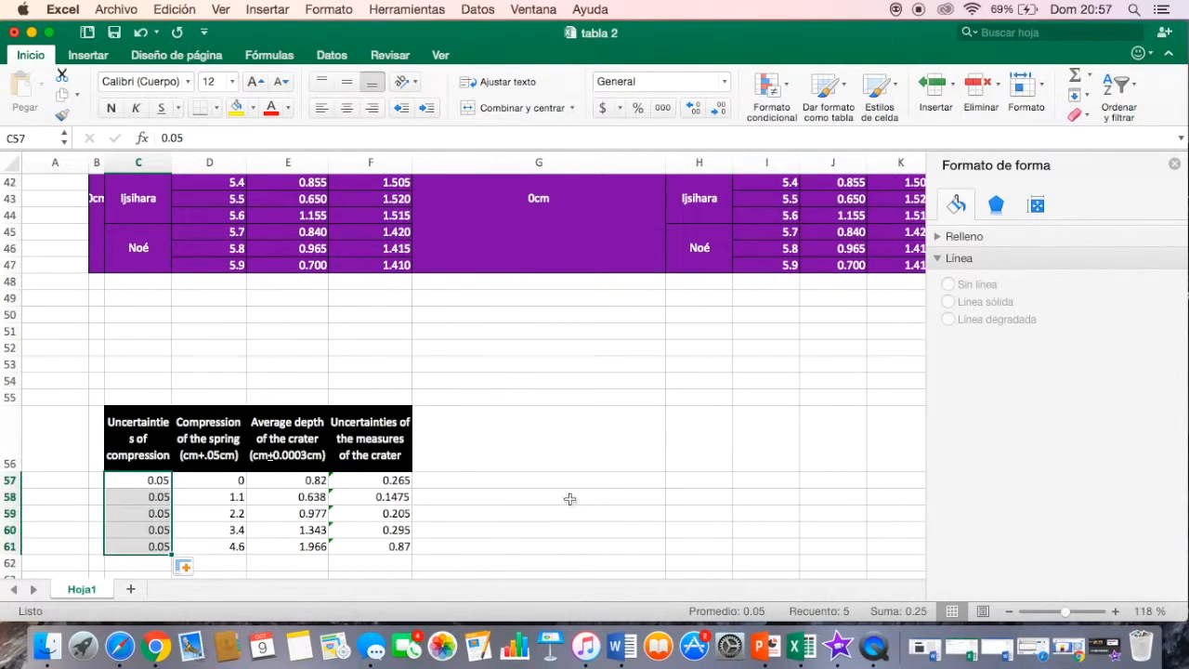
{"action": "left_click", "coordinate": [577, 502]}
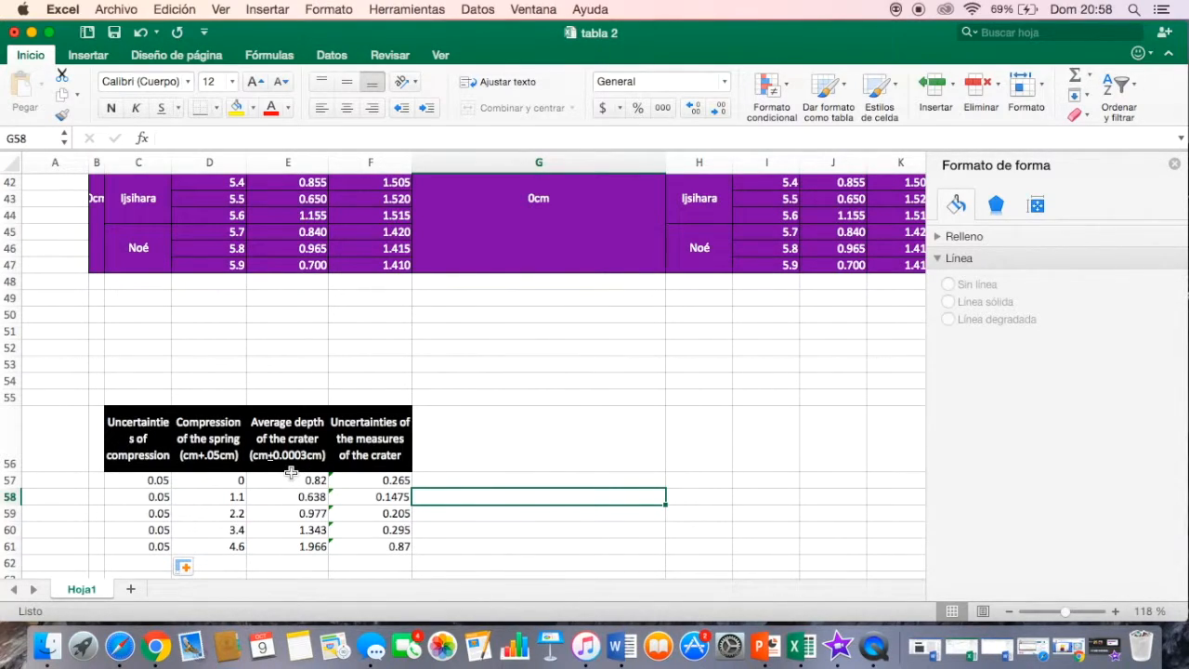
Insert a markers-only scatter chart of average crater depth against spring compression from D57:E61.
{"action": "left_click", "coordinate": [216, 479]}
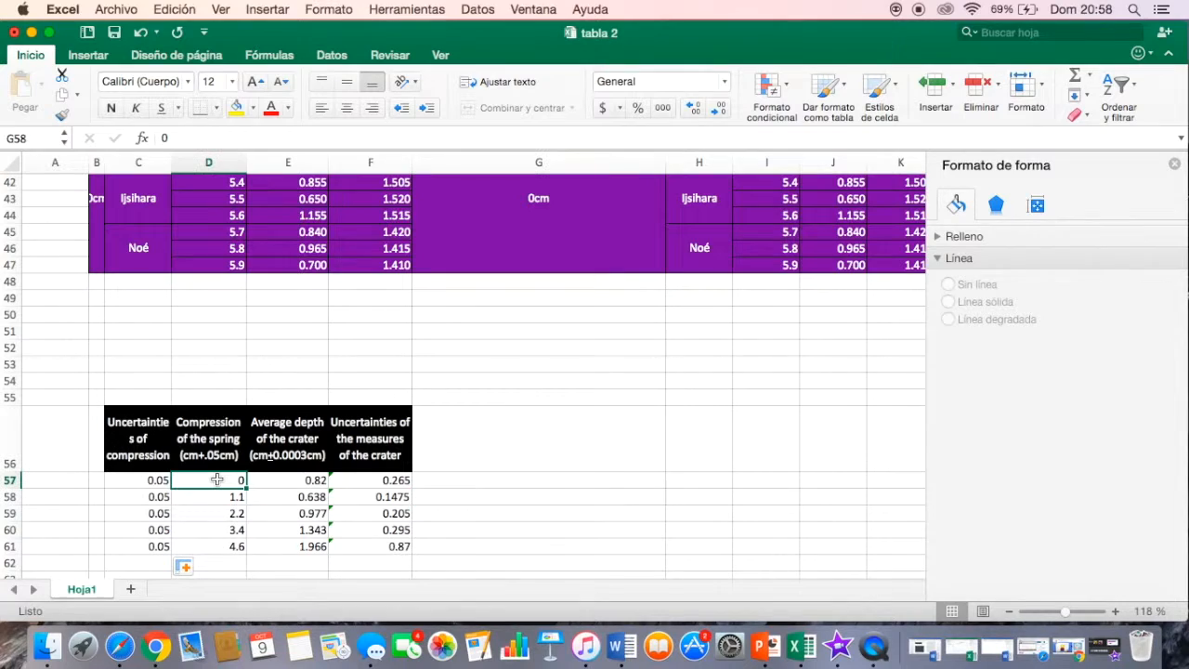
{"action": "left_click_drag", "start_coordinate": [216, 488], "coordinate": [246, 547]}
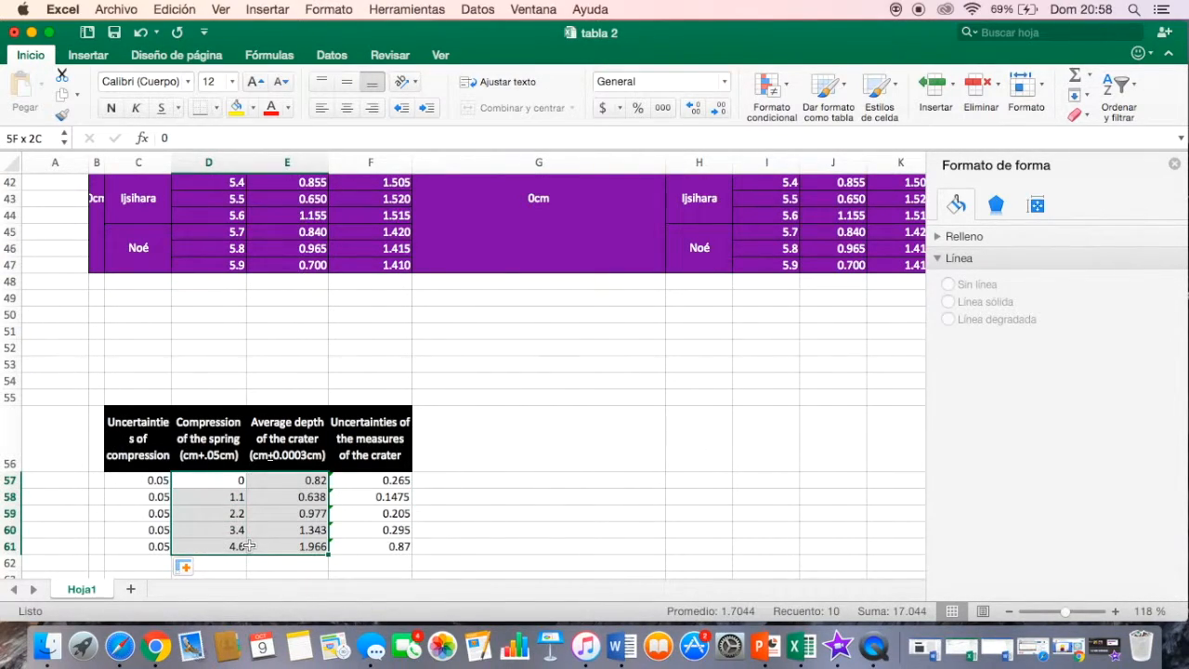
{"action": "left_click_drag", "start_coordinate": [246, 546], "coordinate": [248, 545]}
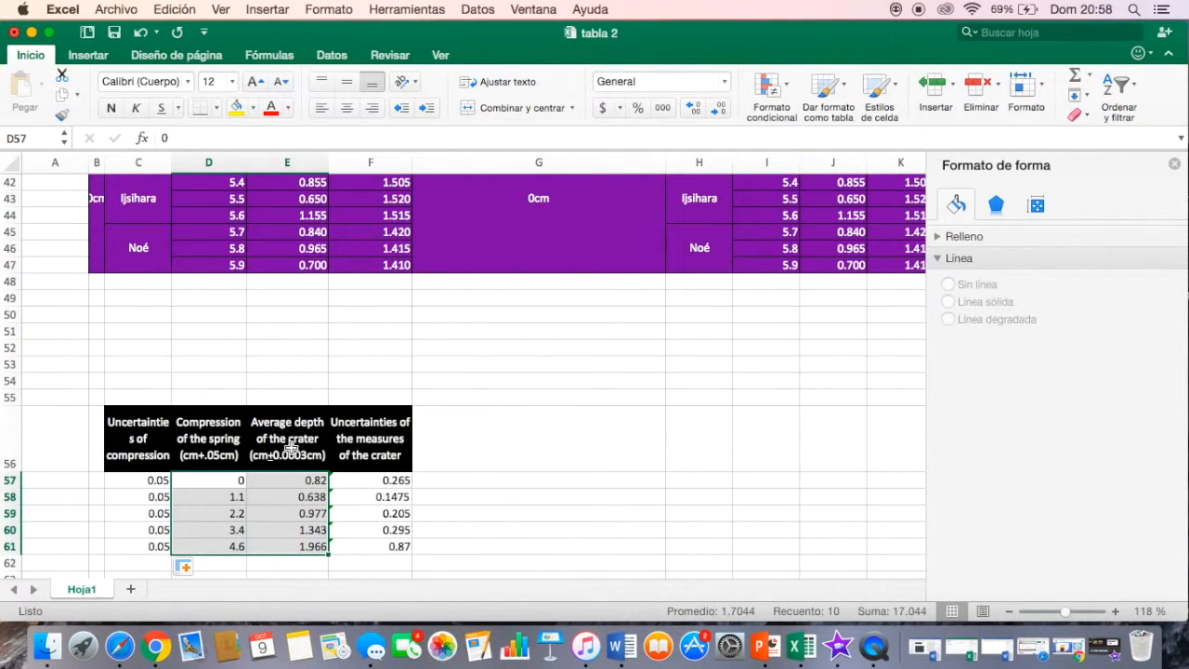
{"action": "left_click", "coordinate": [88, 58]}
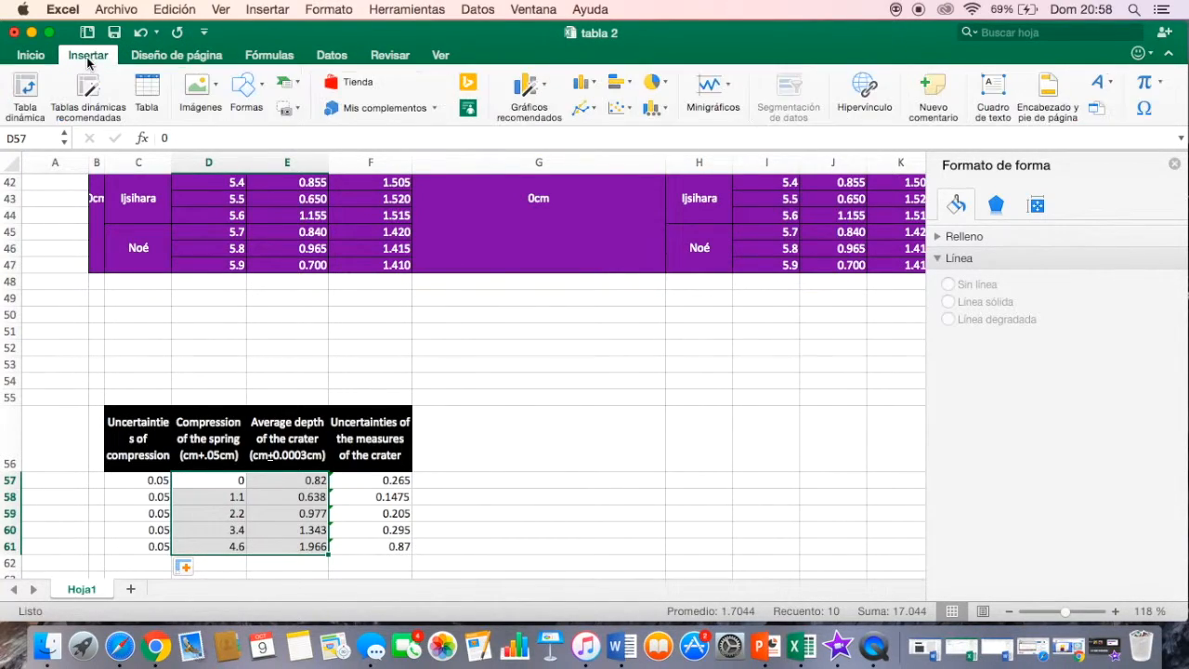
{"action": "left_click", "coordinate": [620, 109]}
{"action": "left_click", "coordinate": [645, 178]}
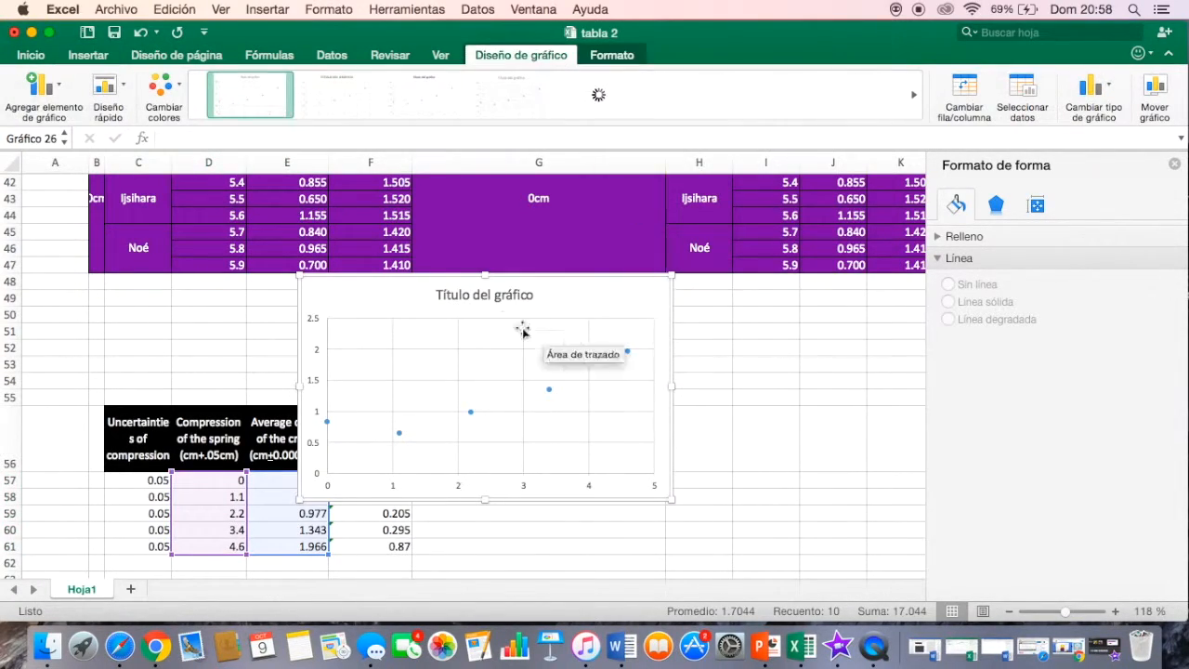
Move the scatter chart into the empty area beside the summary table and enlarge it.
{"action": "left_click", "coordinate": [565, 291]}
{"action": "left_click_drag", "start_coordinate": [565, 292], "coordinate": [703, 323]}
{"action": "scroll", "coordinate": [778, 471], "scroll_direction": "down", "scroll_amount": 2}
{"action": "scroll", "coordinate": [778, 471], "scroll_direction": "right", "scroll_amount": 1}
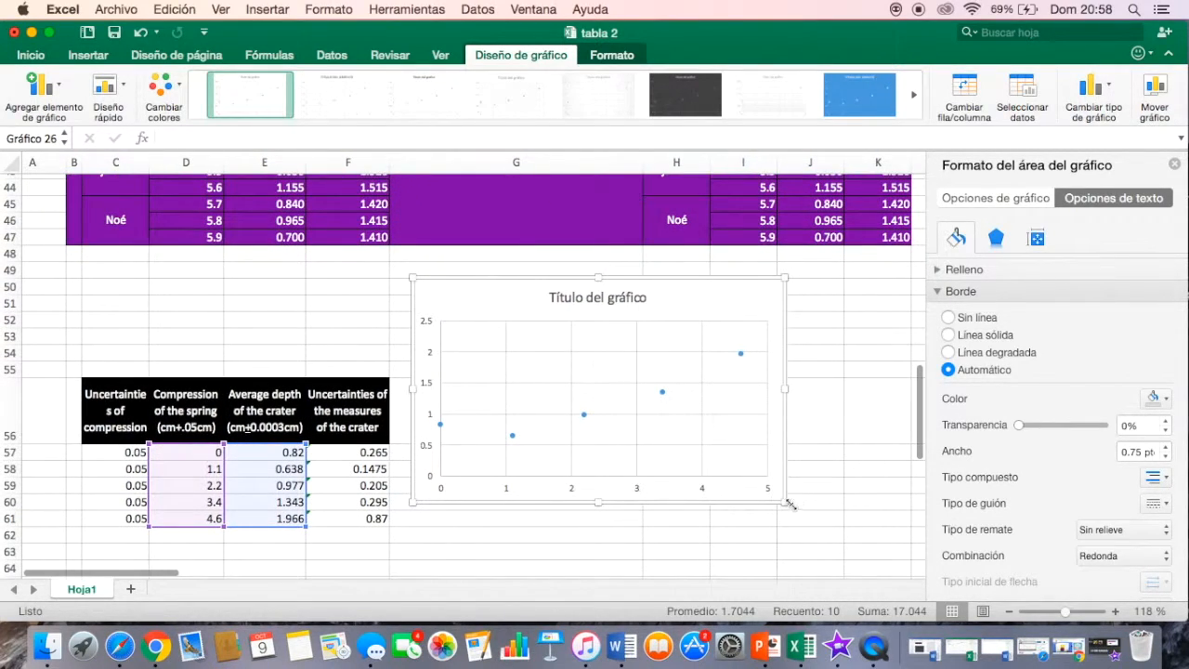
{"action": "left_click_drag", "start_coordinate": [790, 503], "coordinate": [840, 533]}
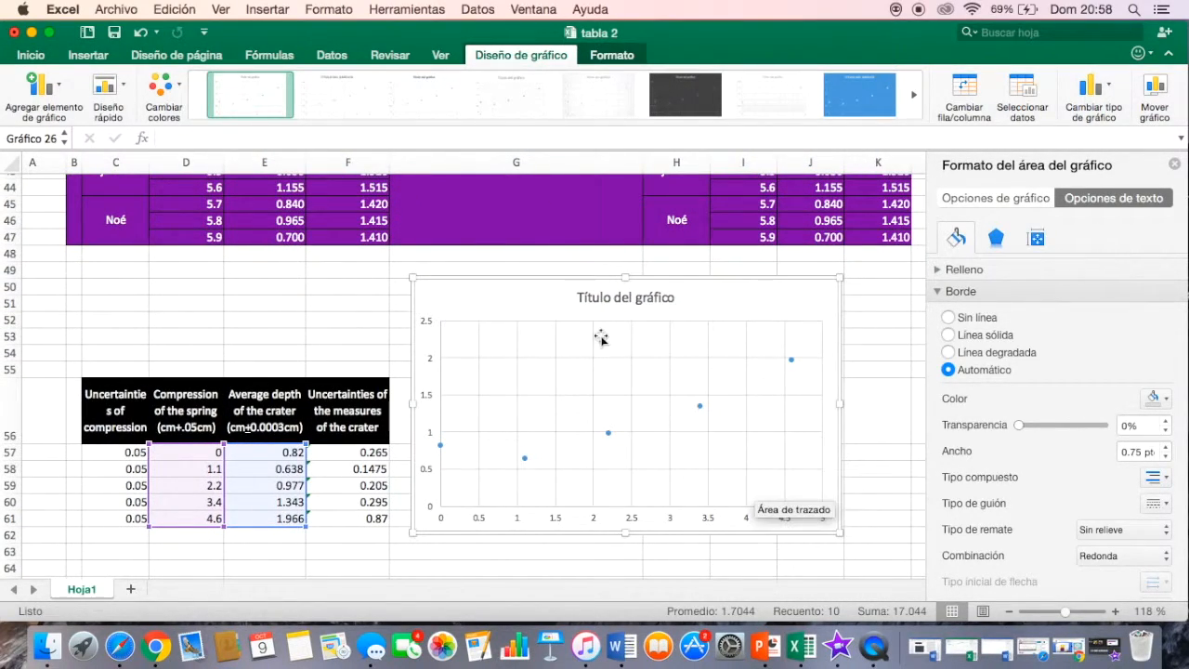
Add a primary horizontal and a primary vertical axis title to the scatter chart.
{"action": "scroll", "coordinate": [605, 438], "scroll_direction": "down", "scroll_amount": 2}
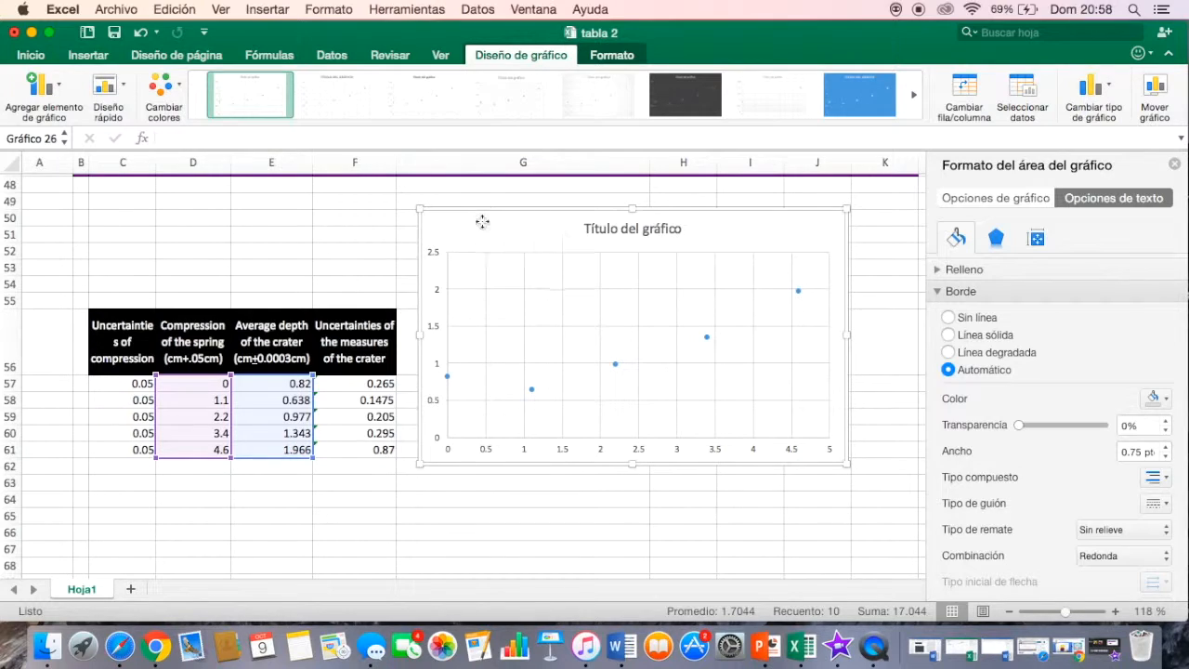
{"action": "left_click", "coordinate": [45, 89]}
{"action": "mouse_move", "coordinate": [68, 139]}
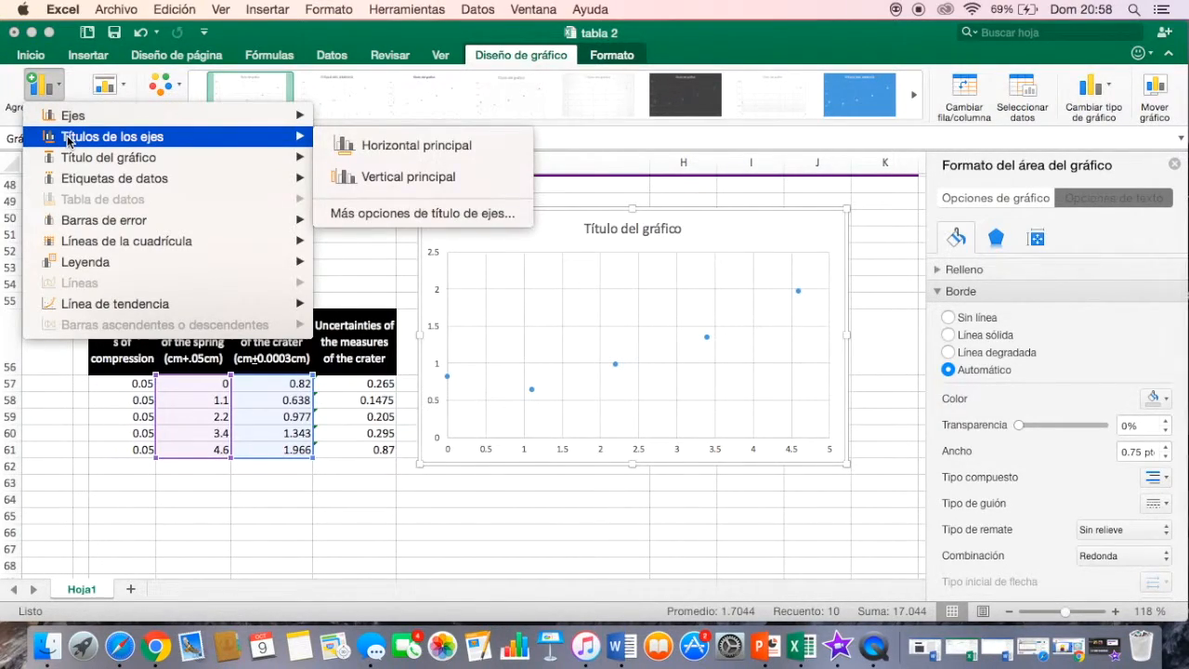
{"action": "left_click", "coordinate": [416, 145]}
{"action": "left_click", "coordinate": [45, 93]}
{"action": "mouse_move", "coordinate": [81, 139]}
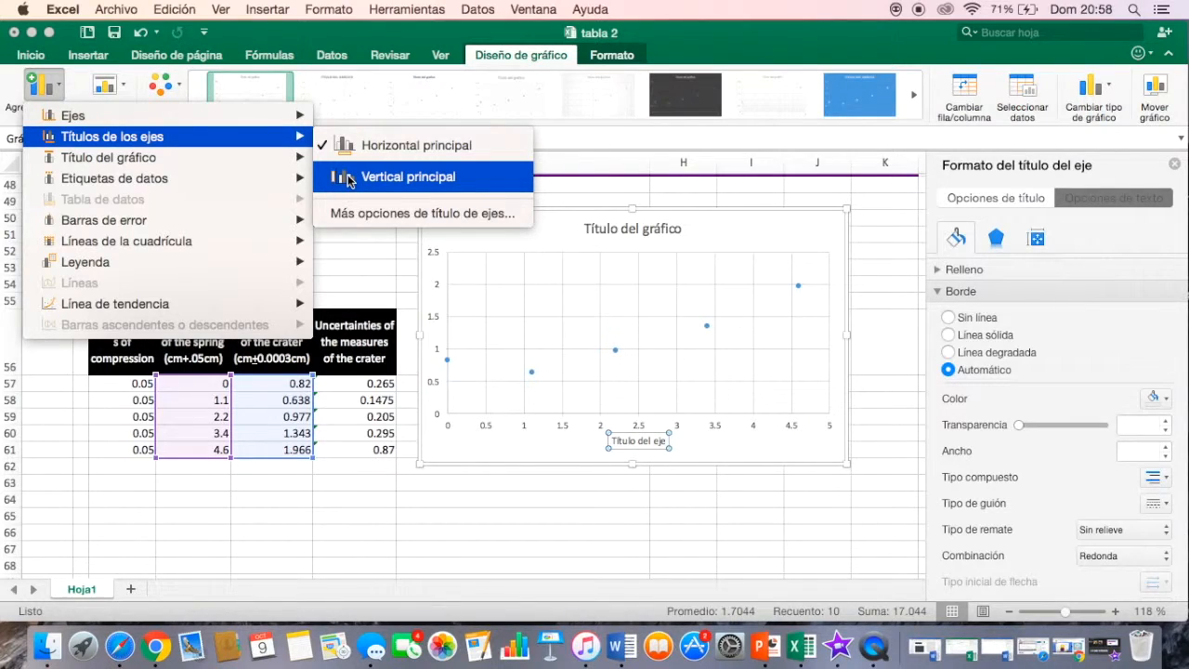
{"action": "left_click", "coordinate": [409, 176]}
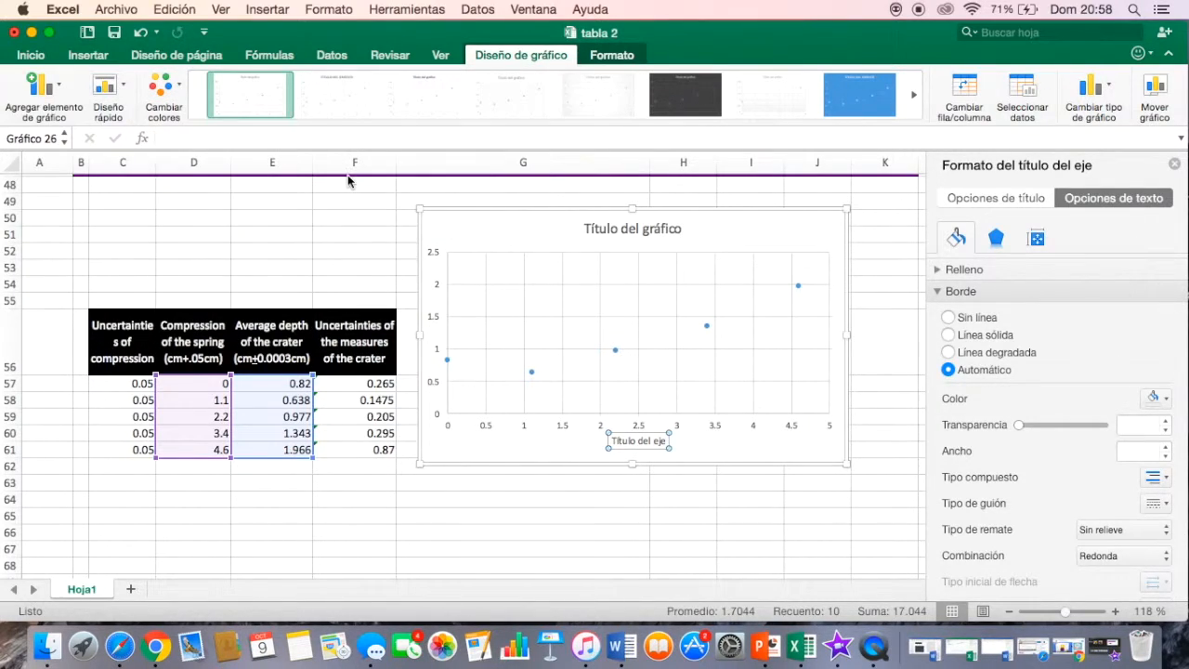
Change the horizontal axis title to "Compression of the spring (cm)".
{"action": "left_click", "coordinate": [643, 442]}
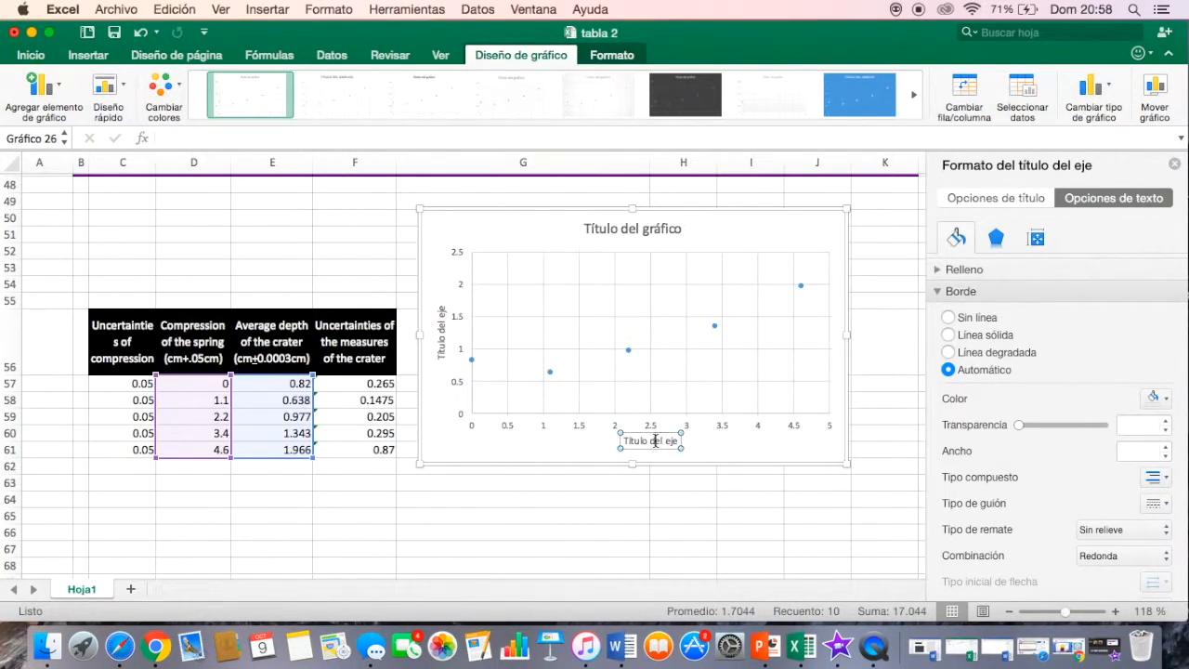
{"action": "left_click_drag", "start_coordinate": [626, 440], "coordinate": [679, 441]}
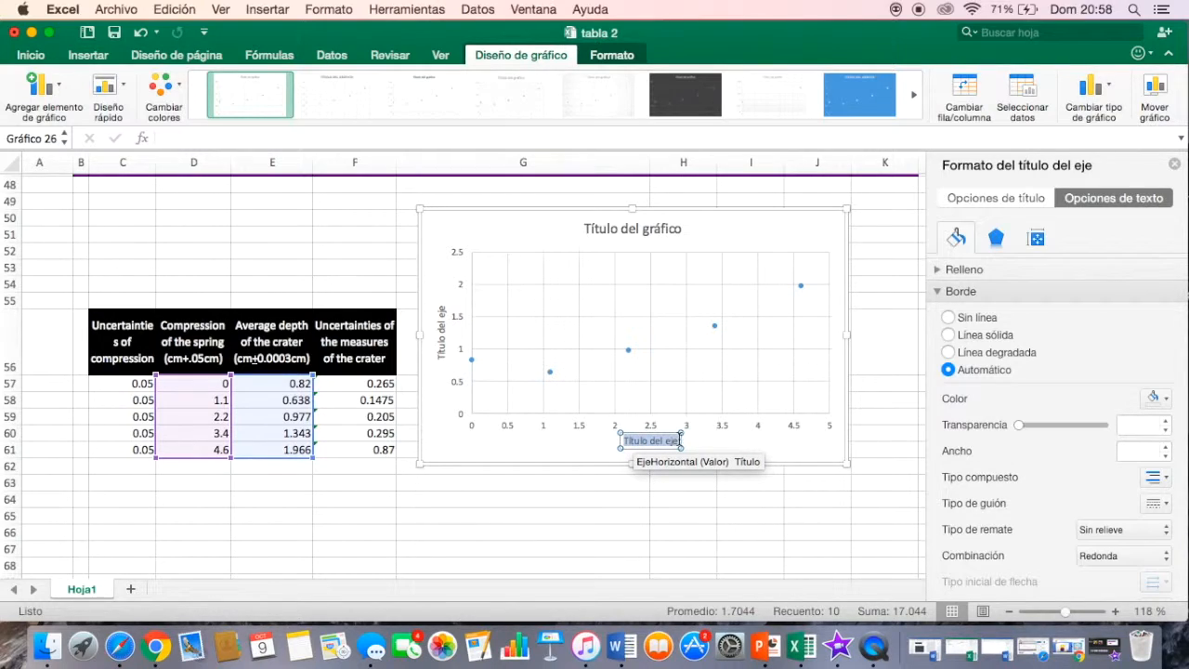
{"action": "key", "text": "BackSpace"}
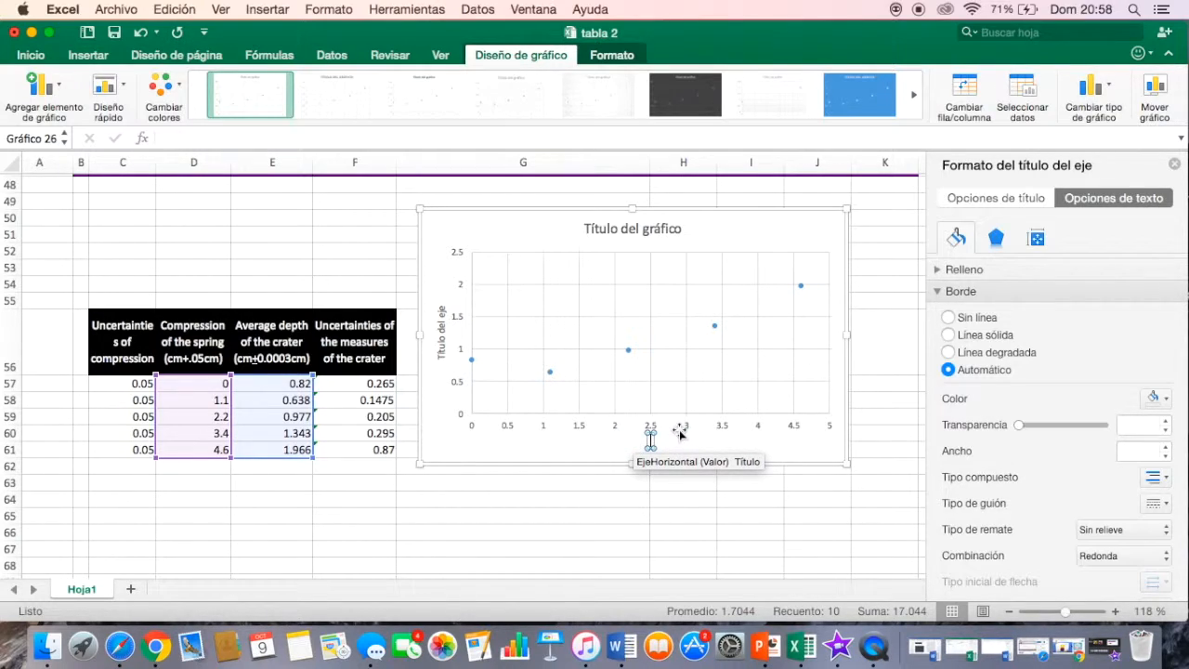
{"action": "type", "text": "Compression of the"}
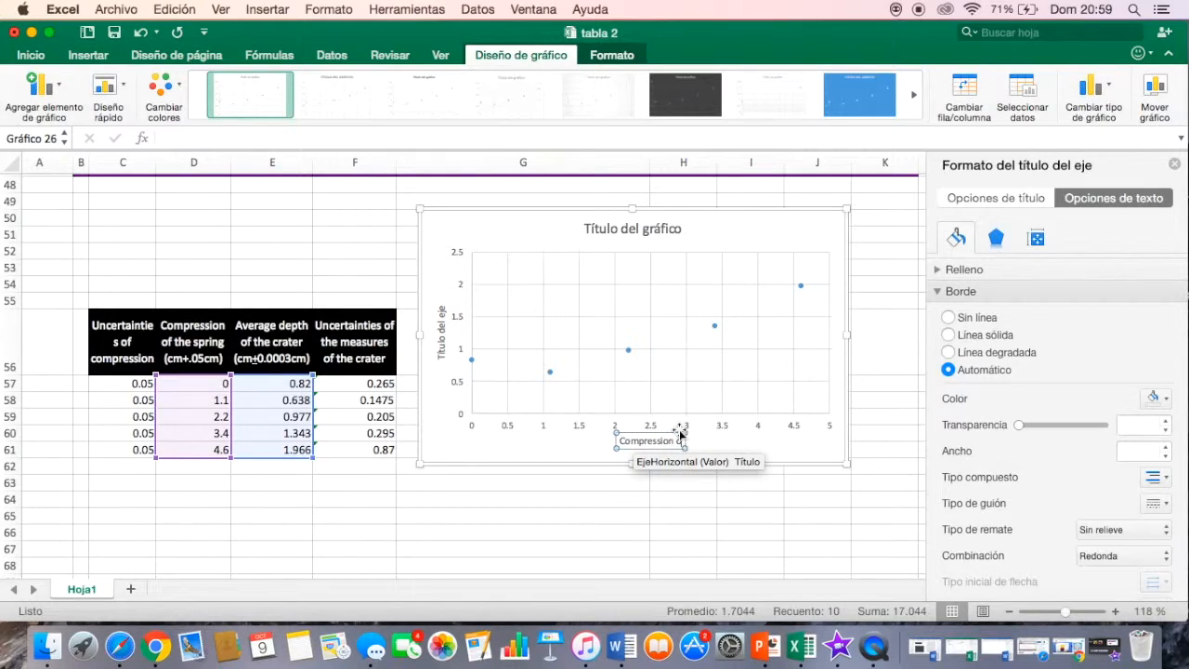
{"action": "type", "text": " spr"}
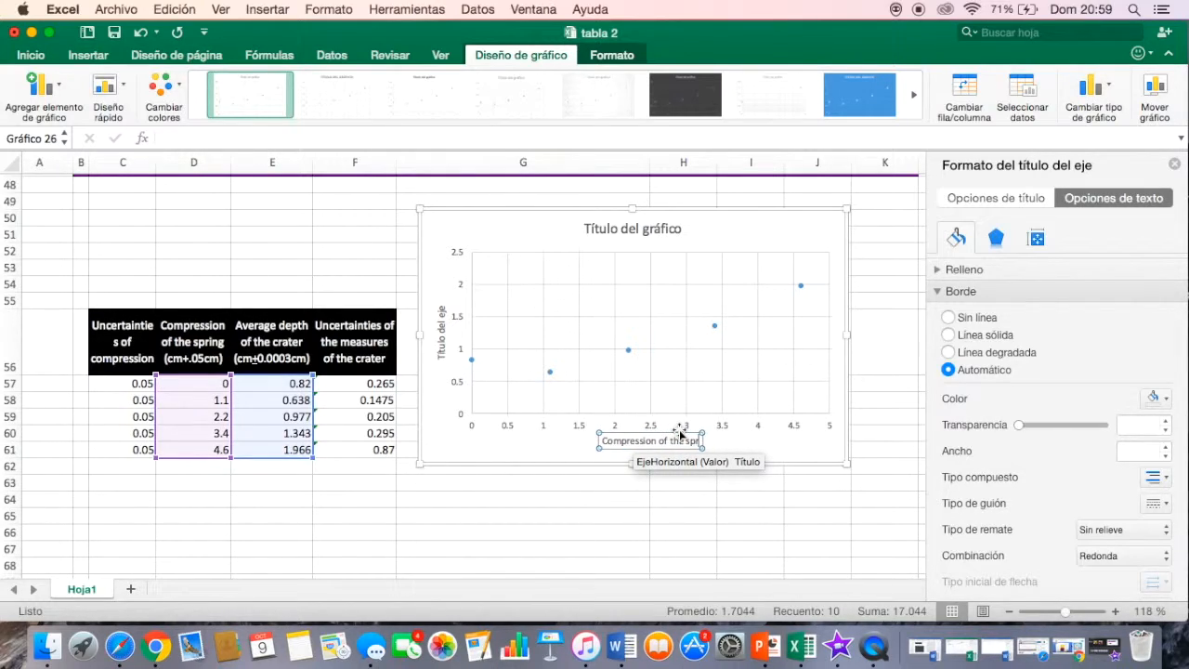
{"action": "type", "text": "ing ("}
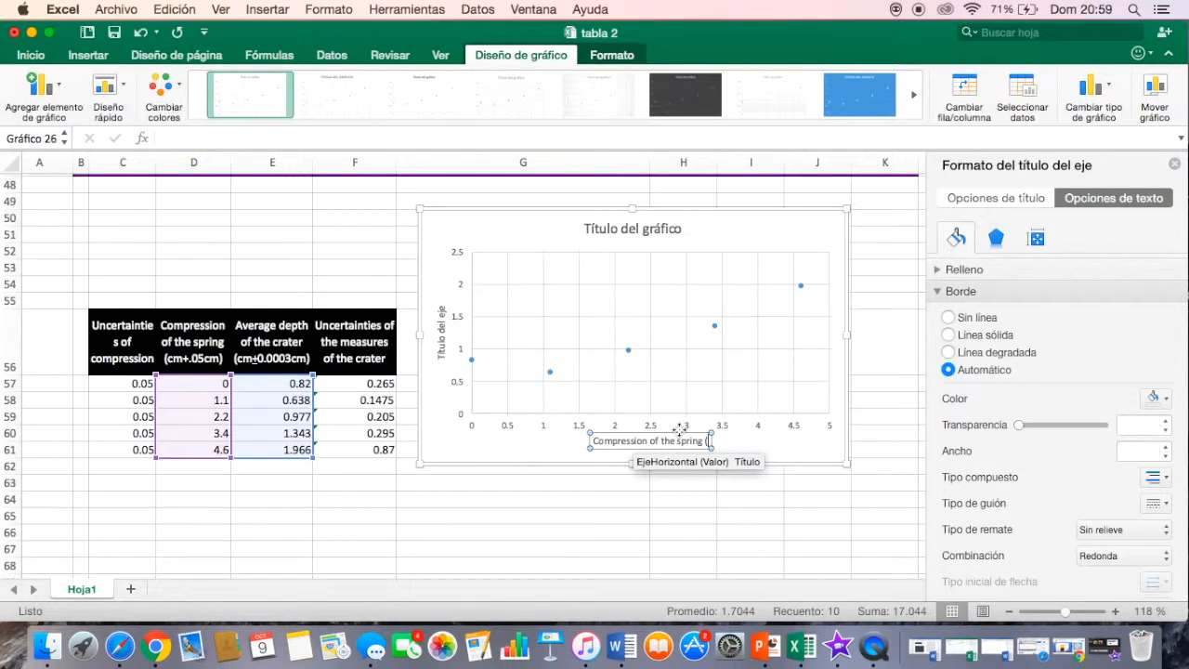
{"action": "type", "text": "cm)"}
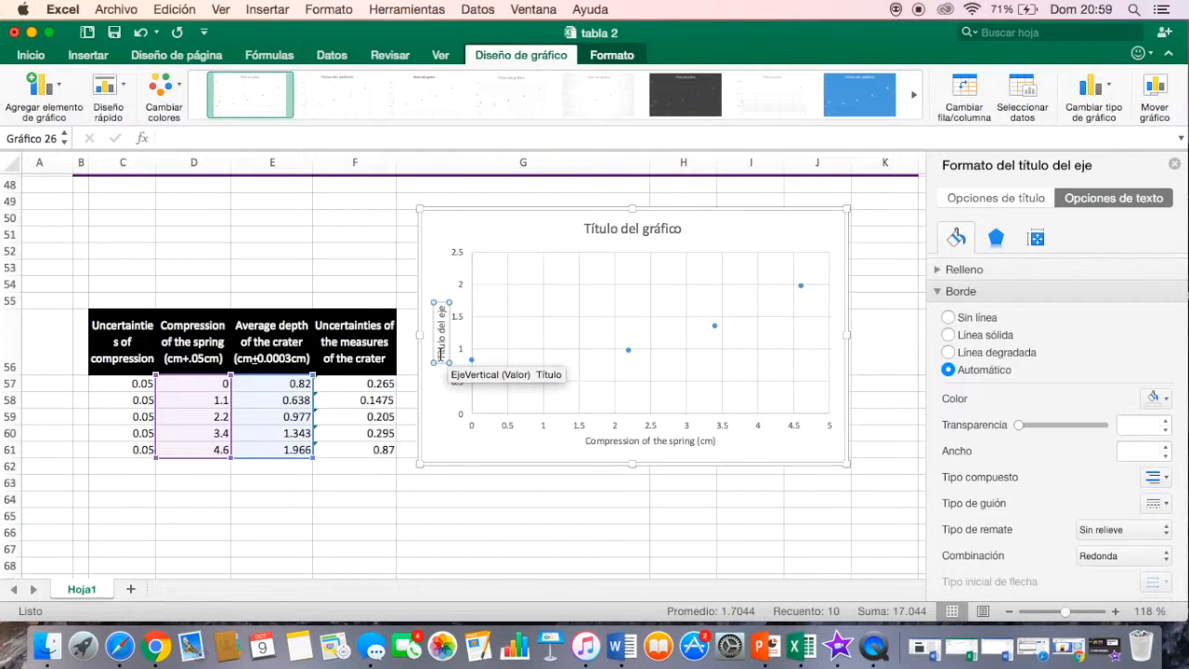
Change the vertical axis title to "Average Depth of our crater (cm)" and widen column C to fit its header words.
{"action": "left_click_drag", "start_coordinate": [442, 361], "coordinate": [441, 309]}
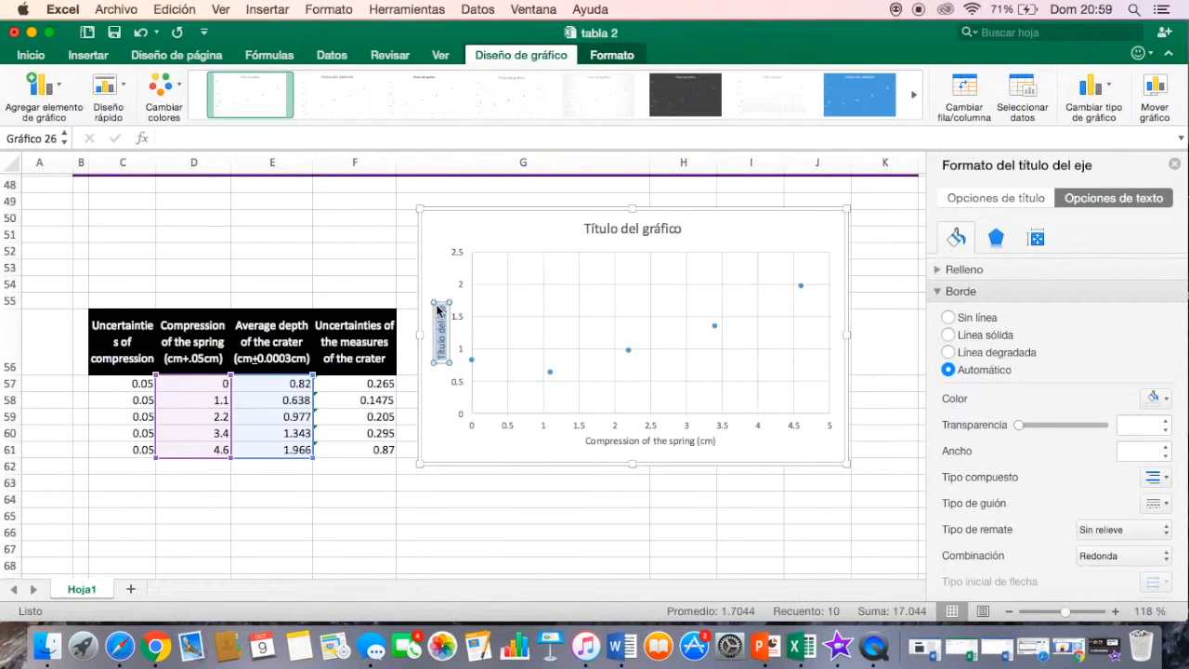
{"action": "key", "text": "BackSpace"}
{"action": "type", "text": "A"}
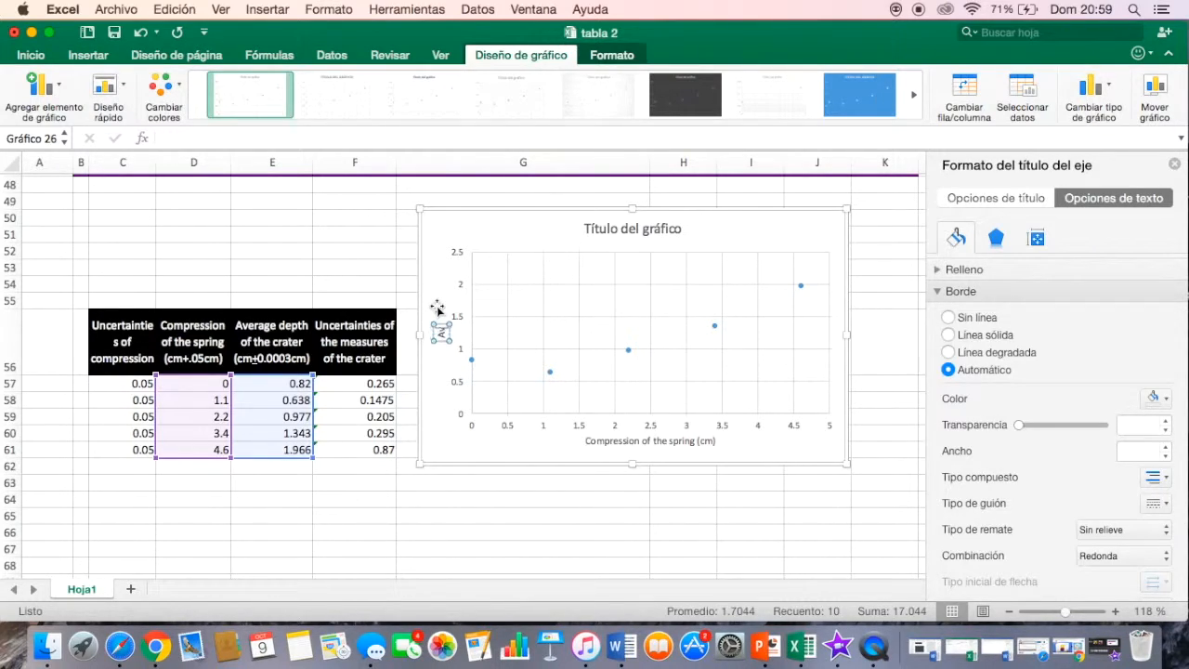
{"action": "type", "text": "verage Depth of our cr"}
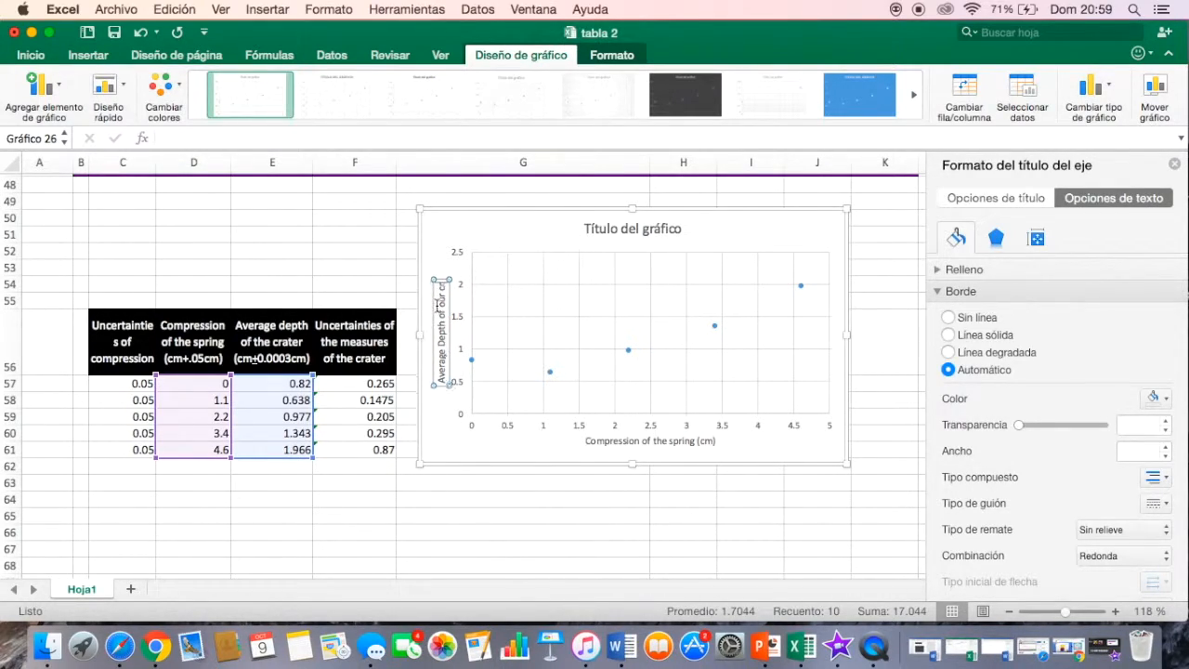
{"action": "type", "text": "ater (cm)"}
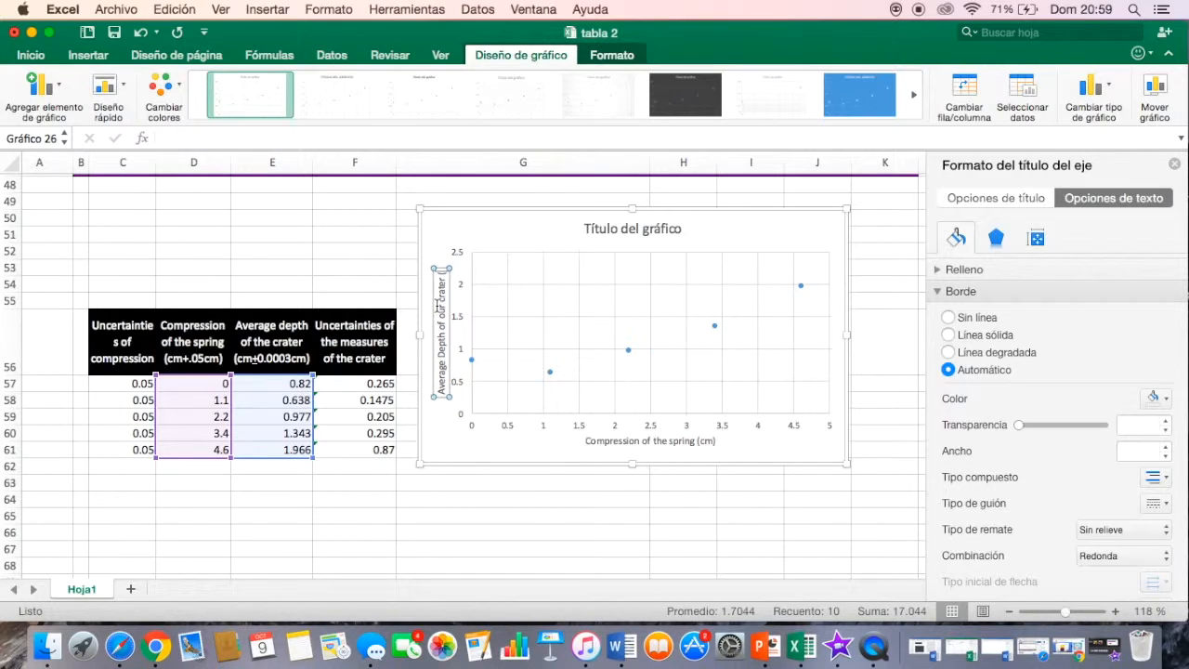
{"action": "left_click_drag", "start_coordinate": [95, 170], "coordinate": [160, 163]}
Replace the chart title with "Average Depth of the crater Vs Compresion of the spring".
{"action": "left_click", "coordinate": [607, 232]}
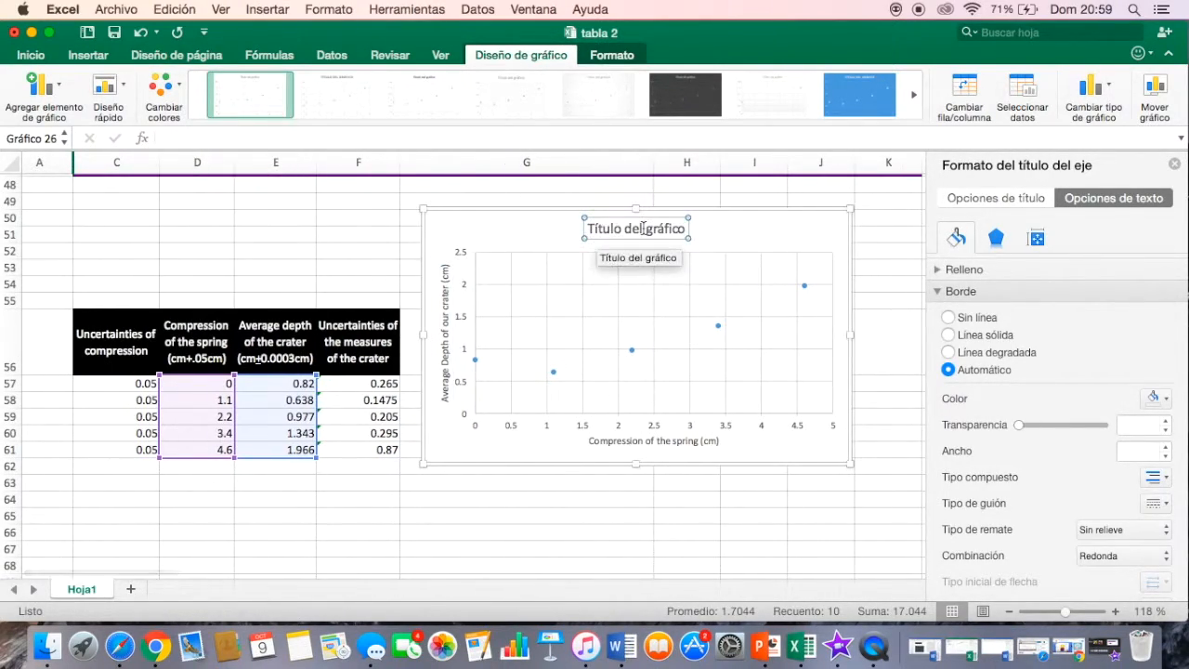
{"action": "double_click", "coordinate": [633, 228]}
{"action": "left_click", "coordinate": [586, 227]}
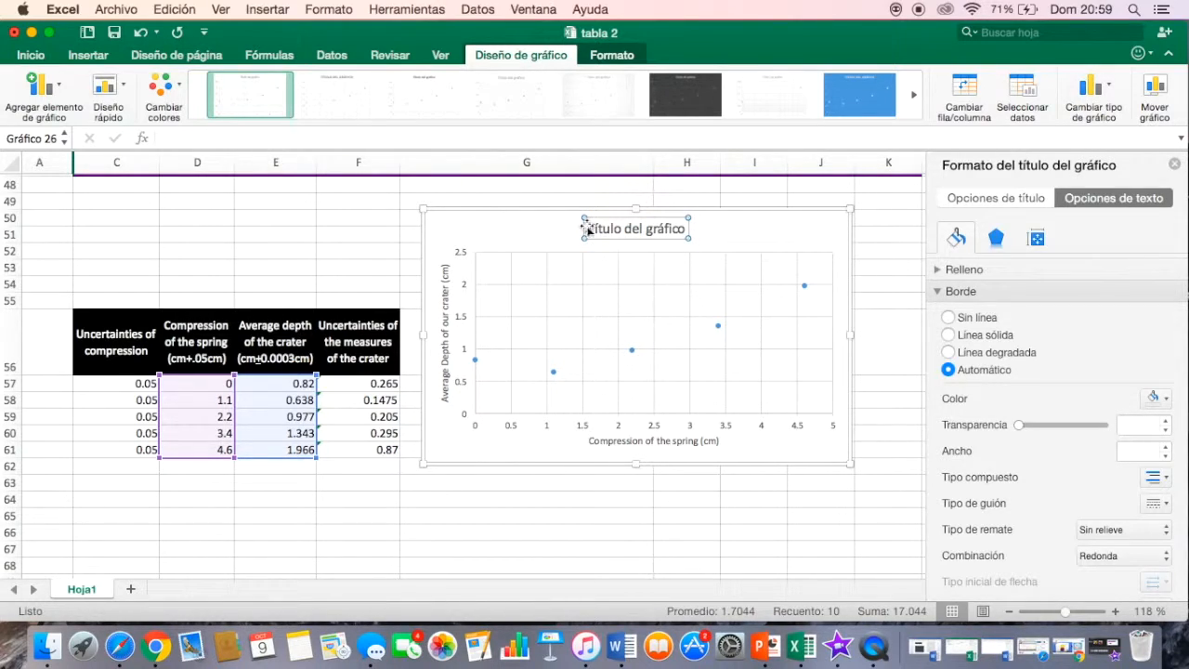
{"action": "left_click_drag", "start_coordinate": [587, 227], "coordinate": [695, 228]}
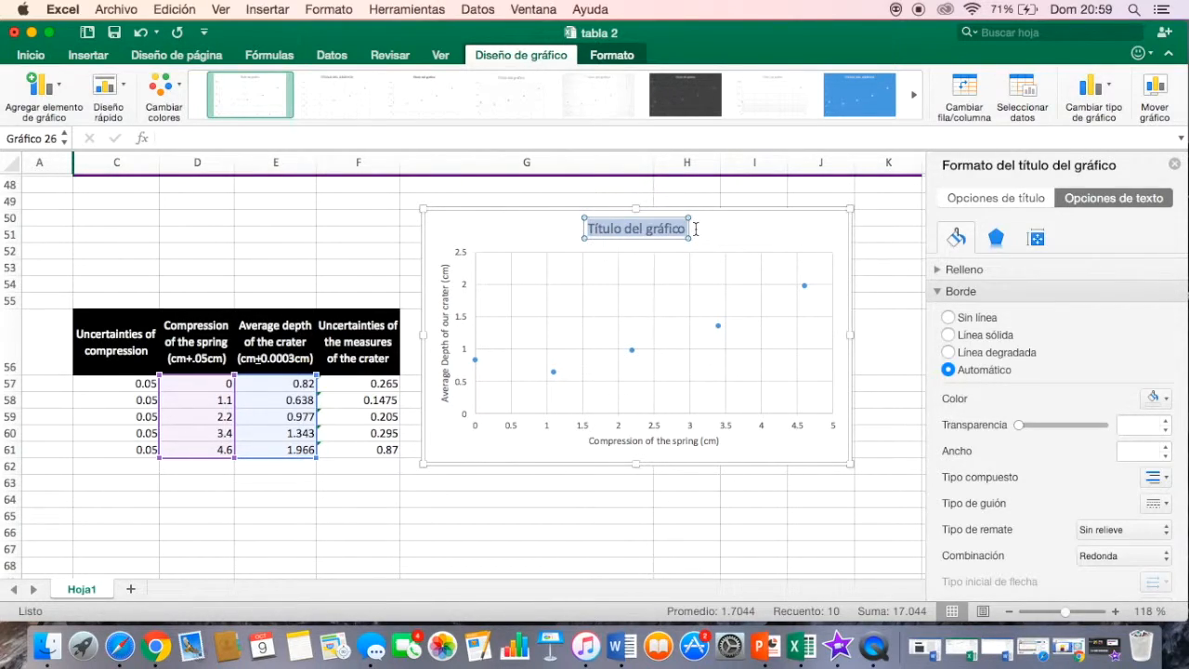
{"action": "key", "text": "BackSpace"}
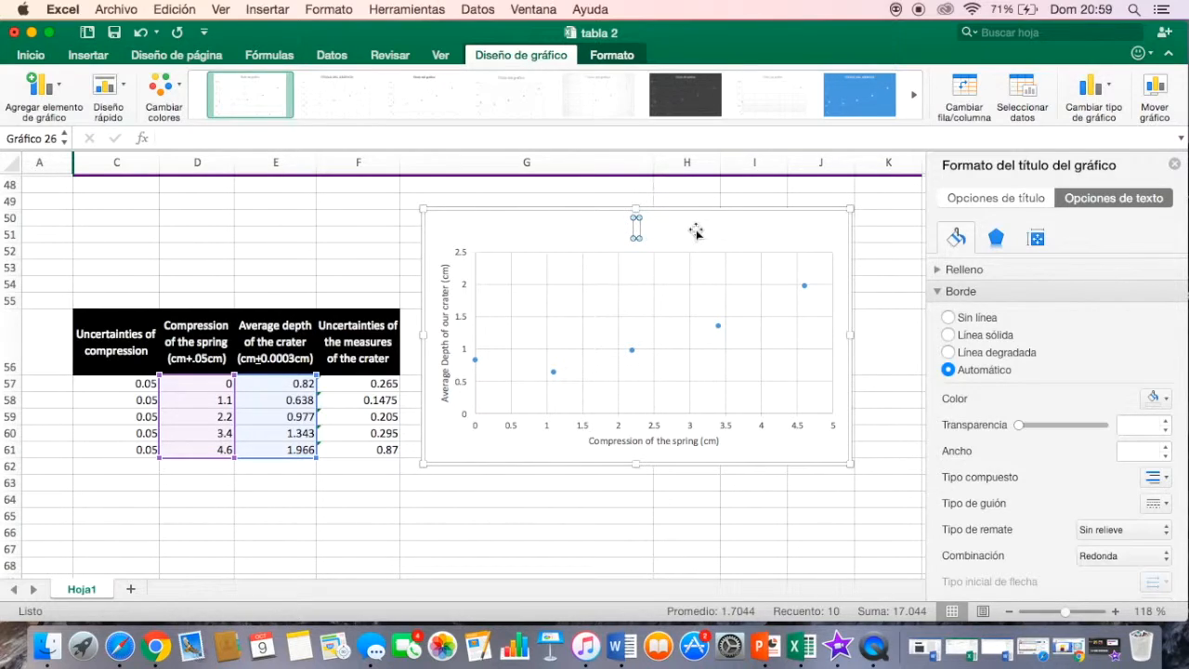
{"action": "type", "text": "Average Depth"}
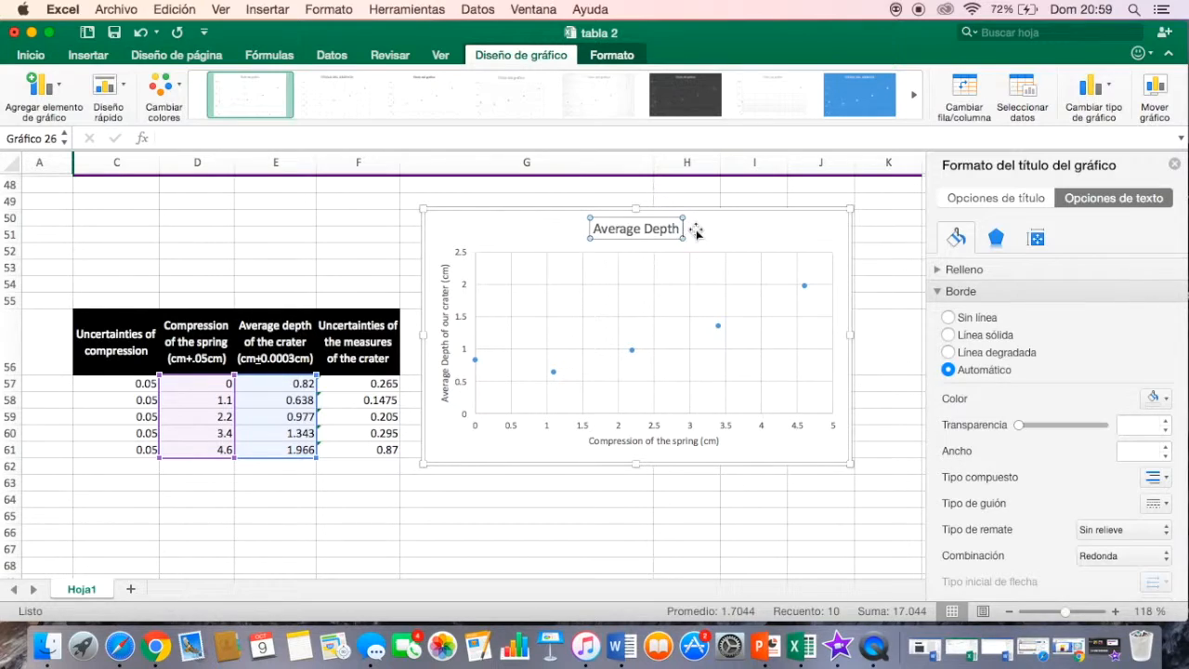
{"action": "type", "text": "of the crater Vs Compre"}
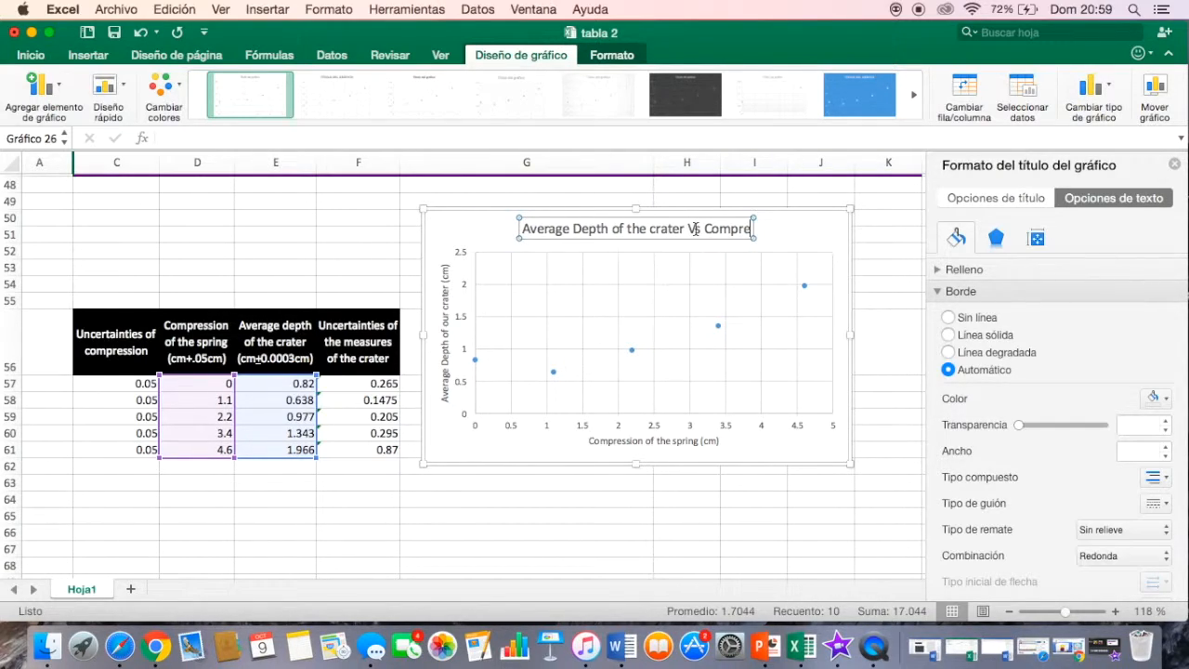
{"action": "type", "text": "ssion"}
{"action": "type", "text": " of th"}
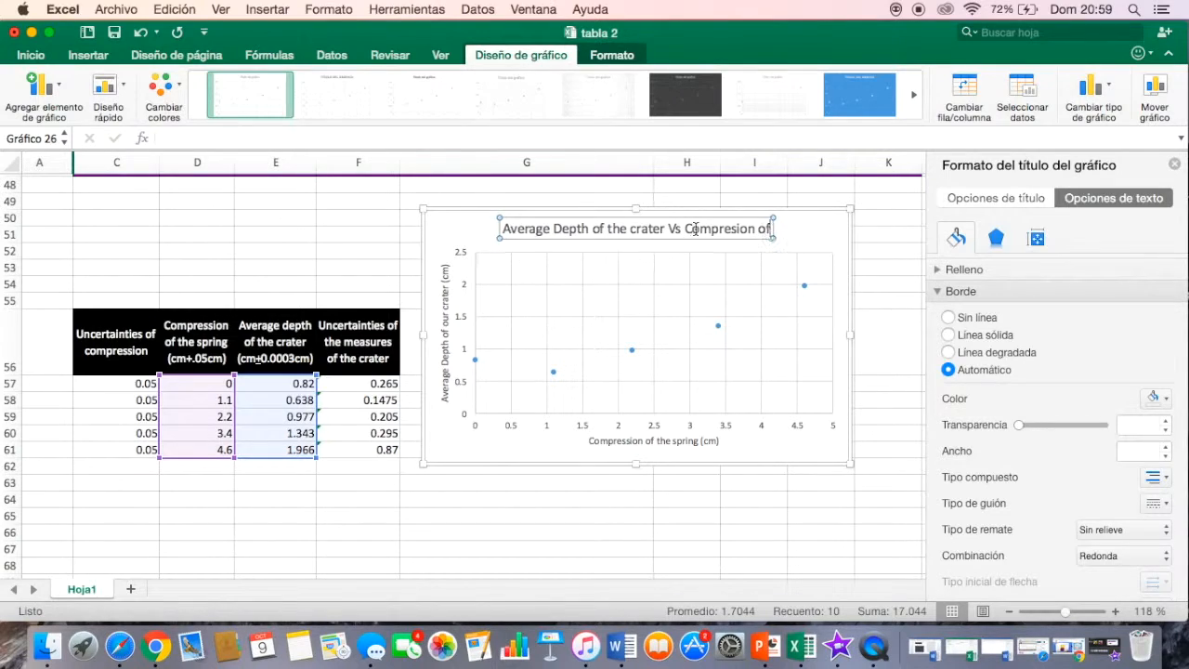
{"action": "type", "text": "e spring"}
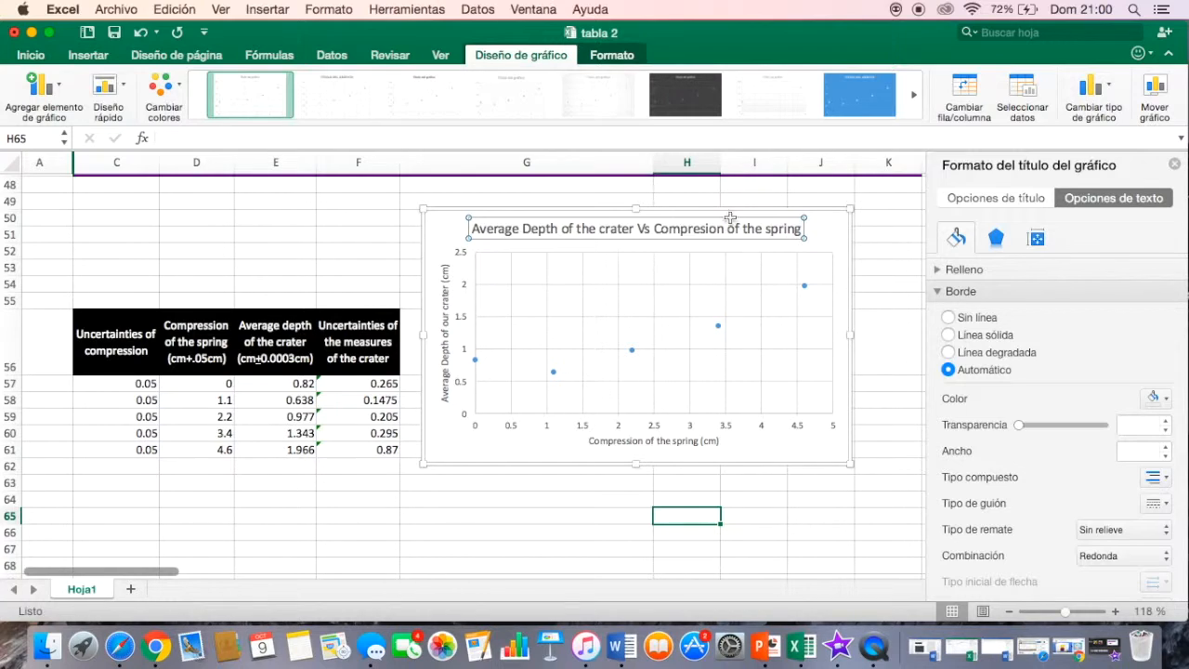
Add error bars to the scatter chart and open their detailed formatting options.
{"action": "left_click", "coordinate": [821, 225]}
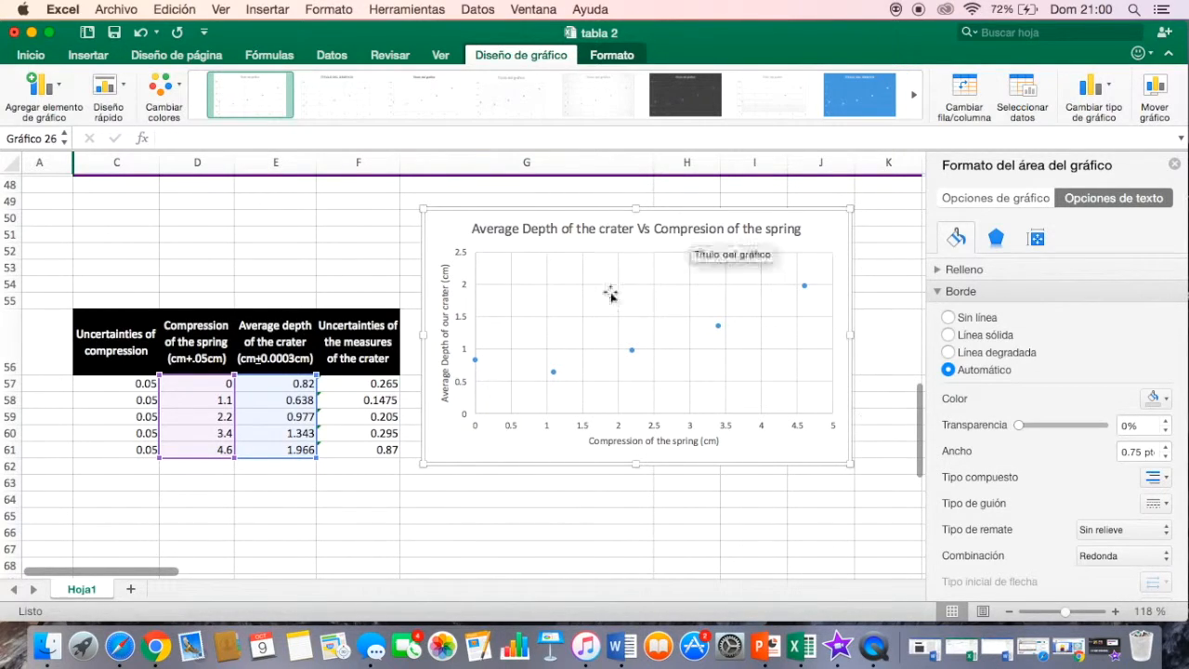
{"action": "left_click", "coordinate": [44, 88]}
{"action": "mouse_move", "coordinate": [98, 223]}
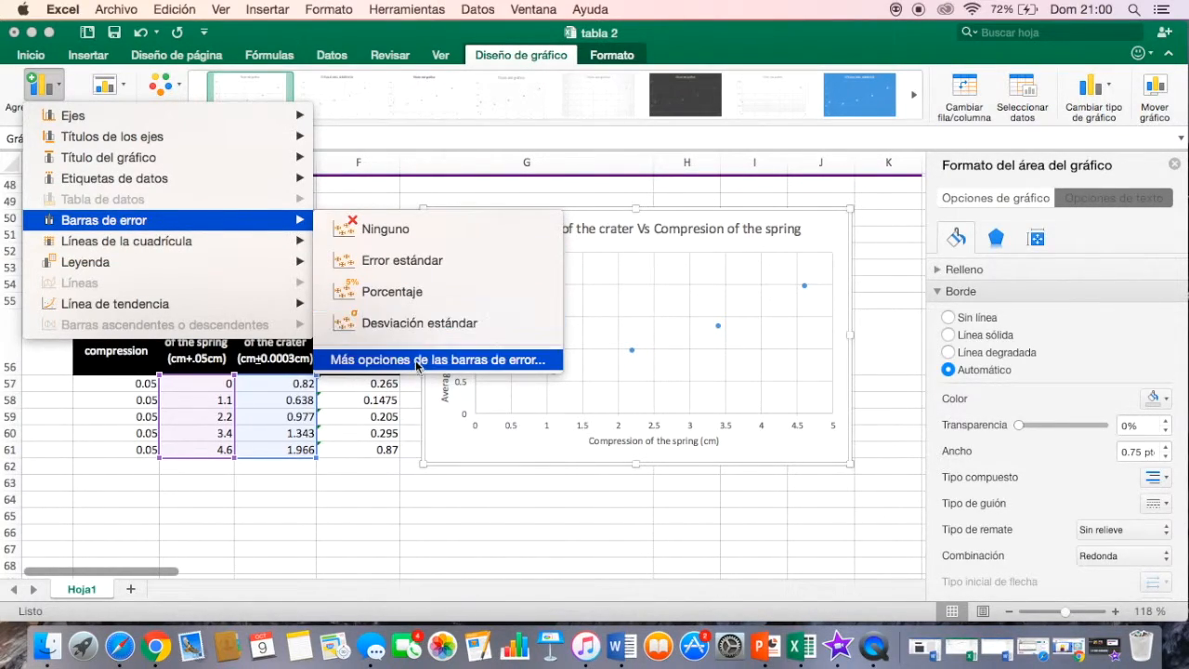
{"action": "left_click", "coordinate": [417, 368]}
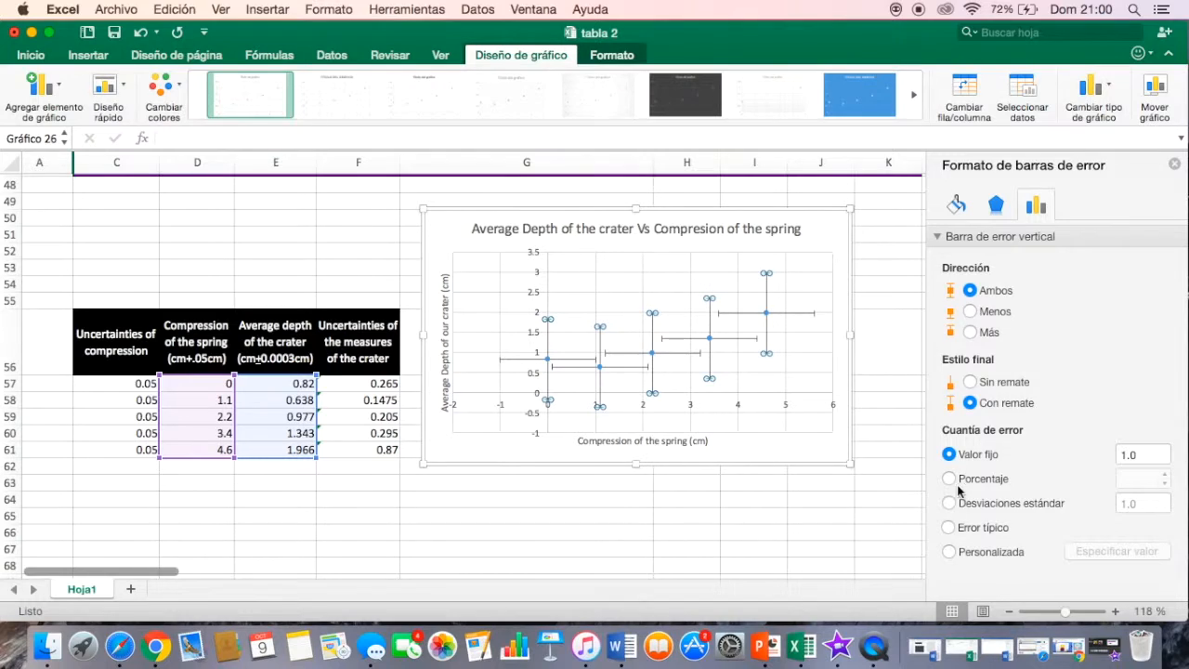
Give the vertical error bars custom amounts, using C57:C61 for both the positive and negative error values.
{"action": "scroll", "coordinate": [985, 491], "scroll_direction": "down", "scroll_amount": 1}
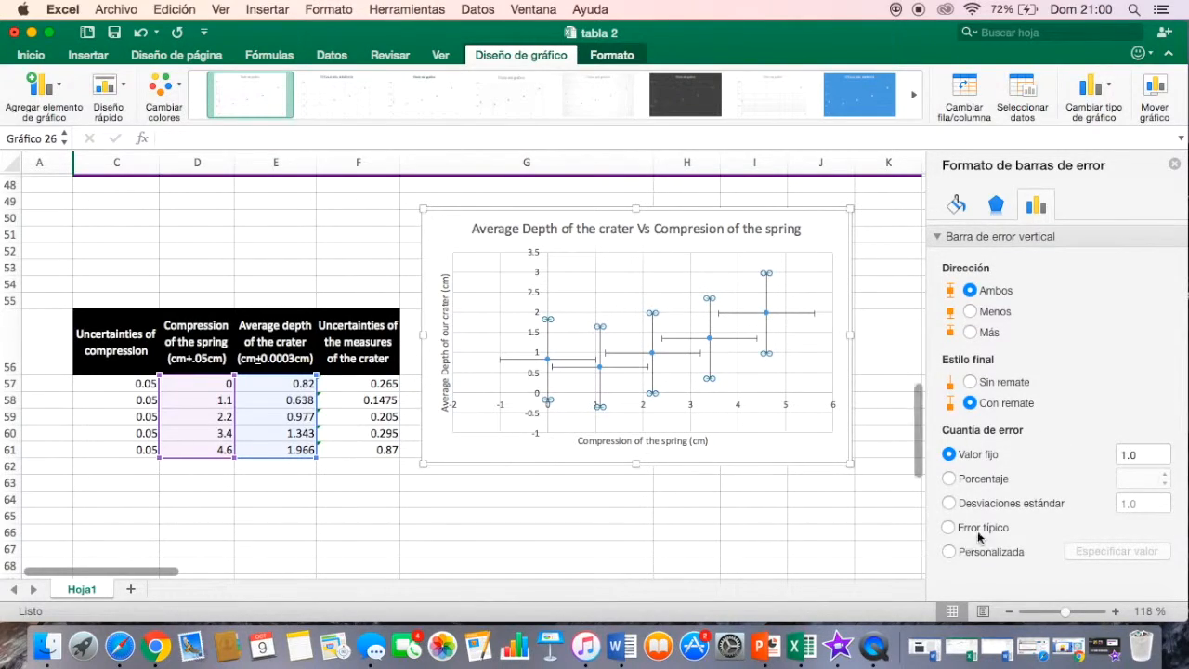
{"action": "left_click", "coordinate": [949, 552]}
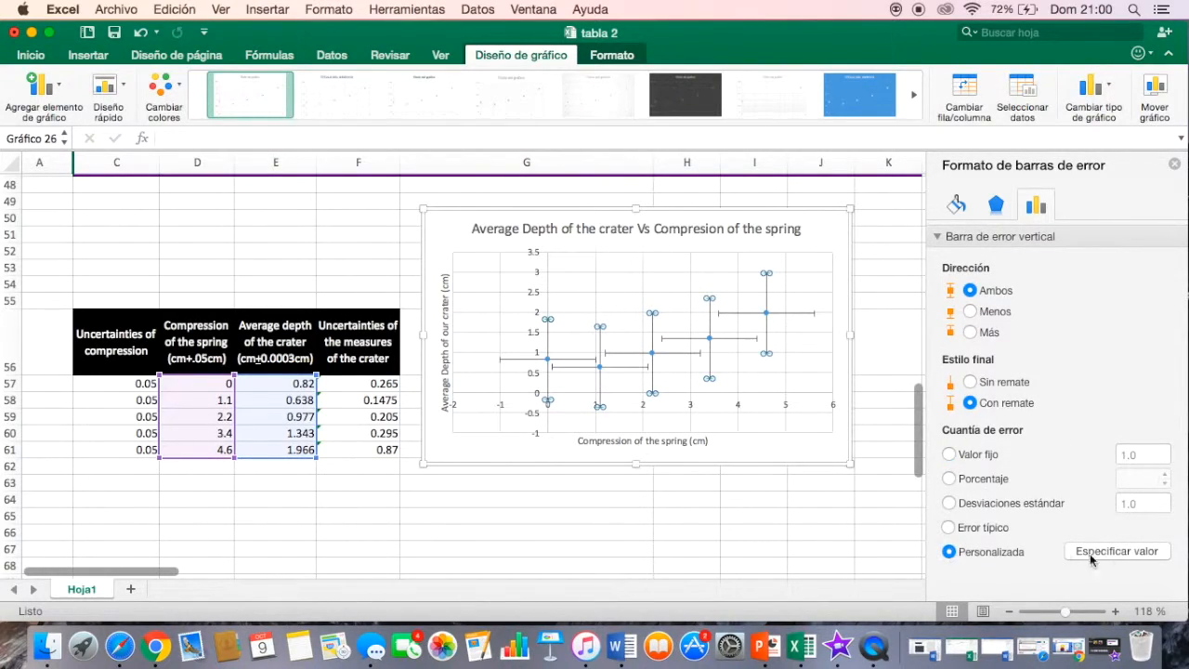
{"action": "left_click", "coordinate": [1135, 552]}
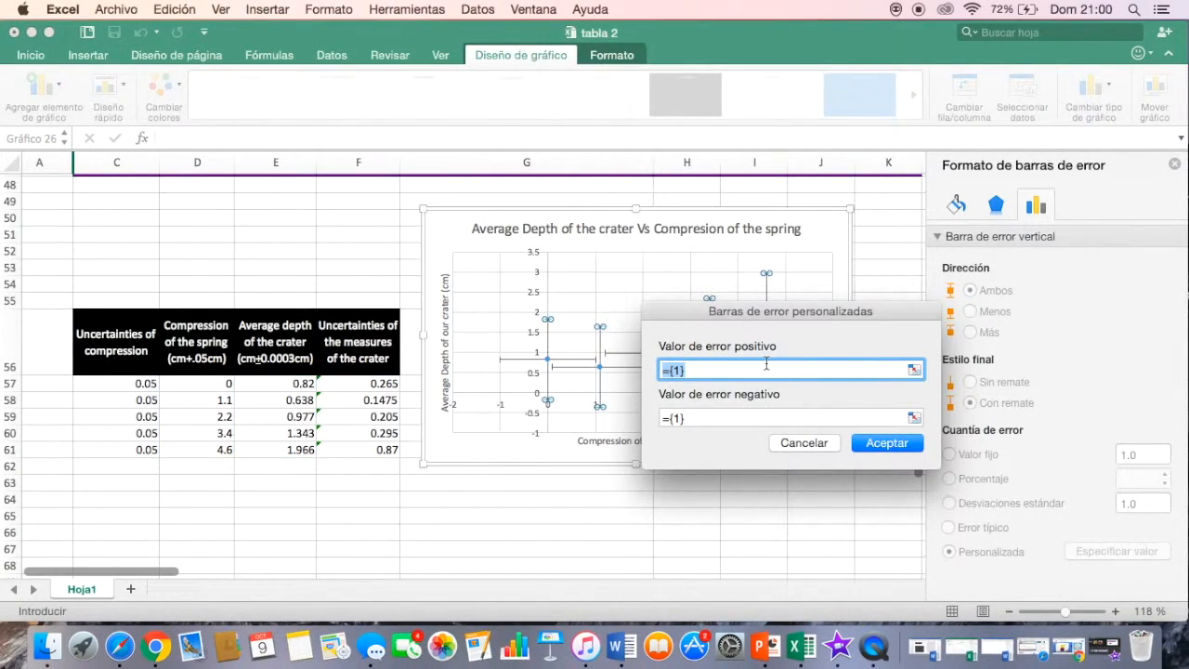
{"action": "key", "text": "BackSpace"}
{"action": "left_click", "coordinate": [704, 417]}
{"action": "key", "text": "BackSpace"}
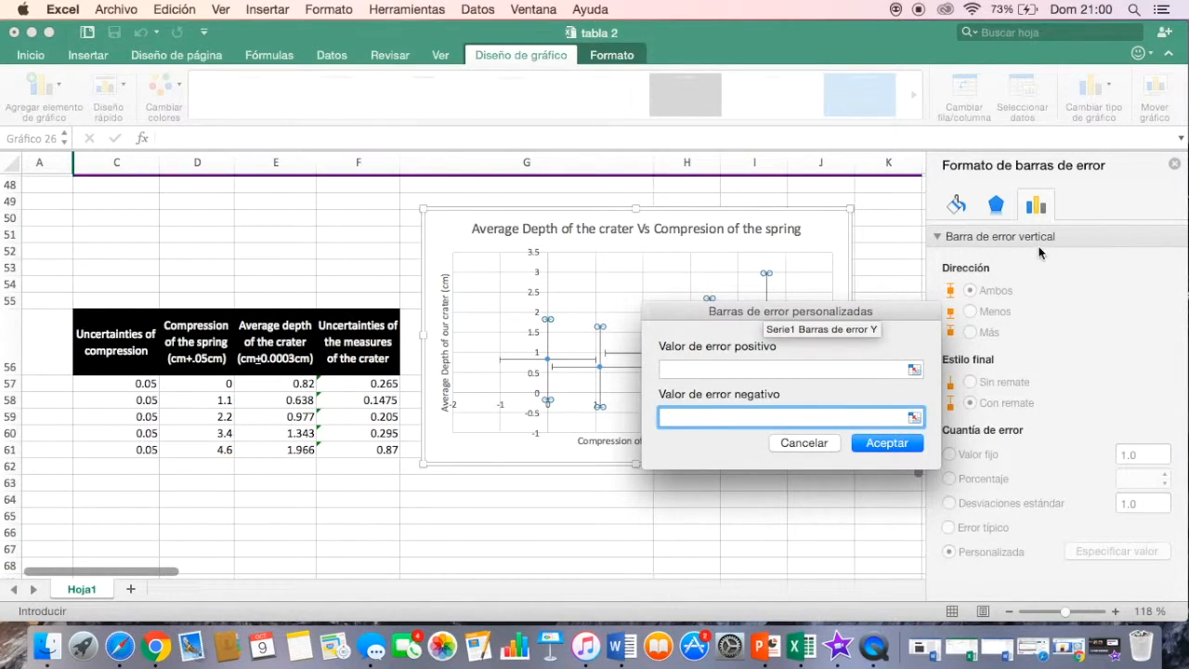
{"action": "left_click", "coordinate": [364, 382]}
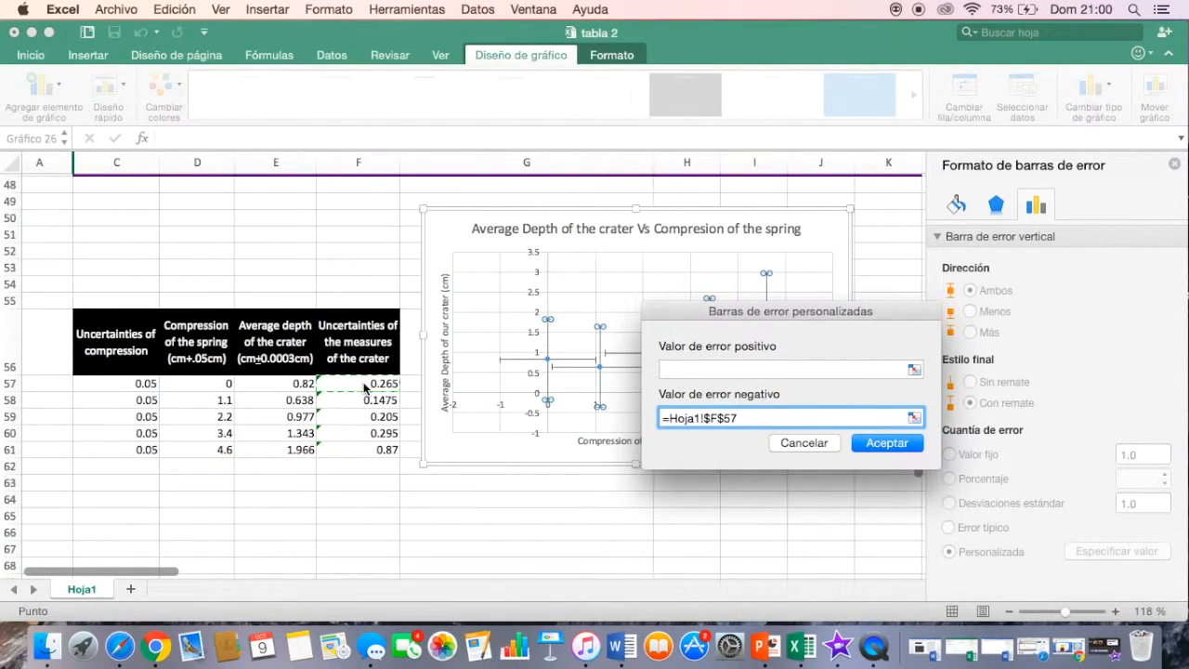
{"action": "left_click", "coordinate": [156, 390]}
{"action": "left_click_drag", "start_coordinate": [156, 390], "coordinate": [149, 448]}
{"action": "left_click", "coordinate": [713, 370]}
{"action": "left_click_drag", "start_coordinate": [140, 383], "coordinate": [135, 457]}
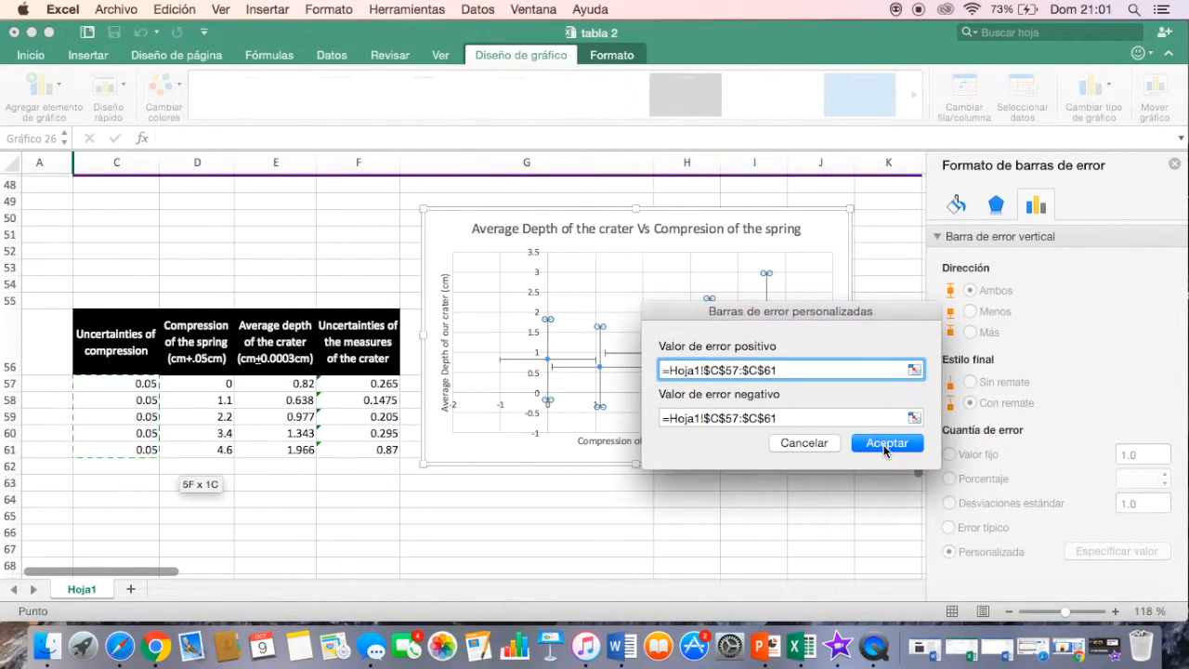
{"action": "left_click", "coordinate": [886, 444]}
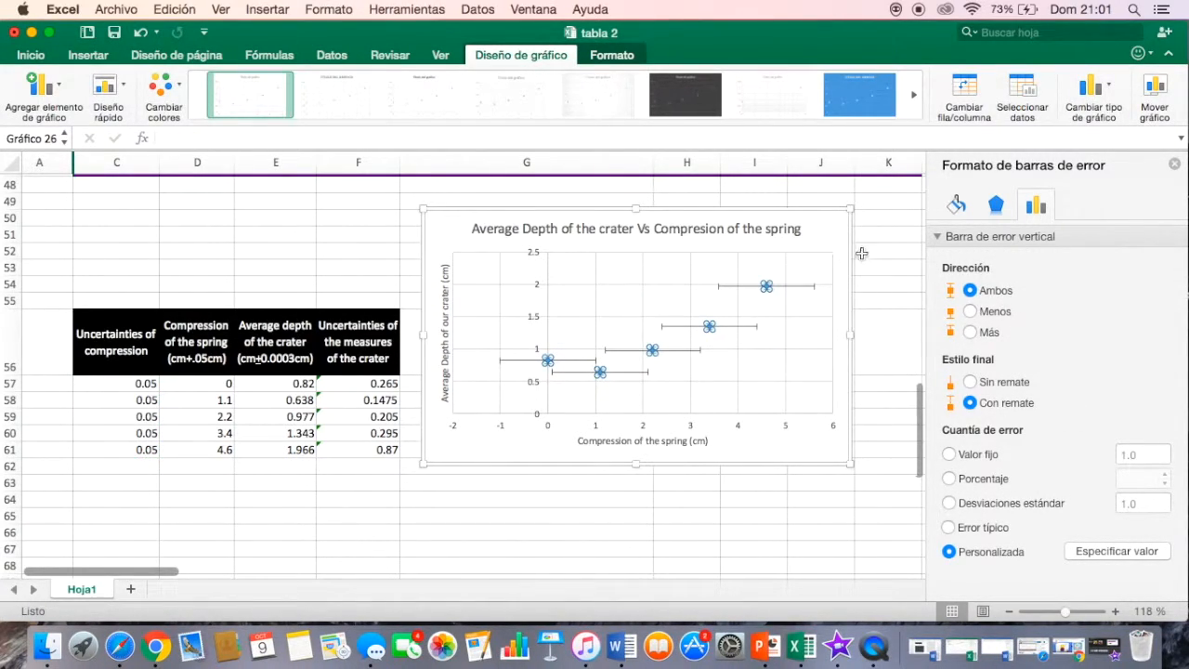
Give the horizontal error bars custom amounts, using F57:F61 for both the positive and negative error values.
{"action": "left_click", "coordinate": [797, 286]}
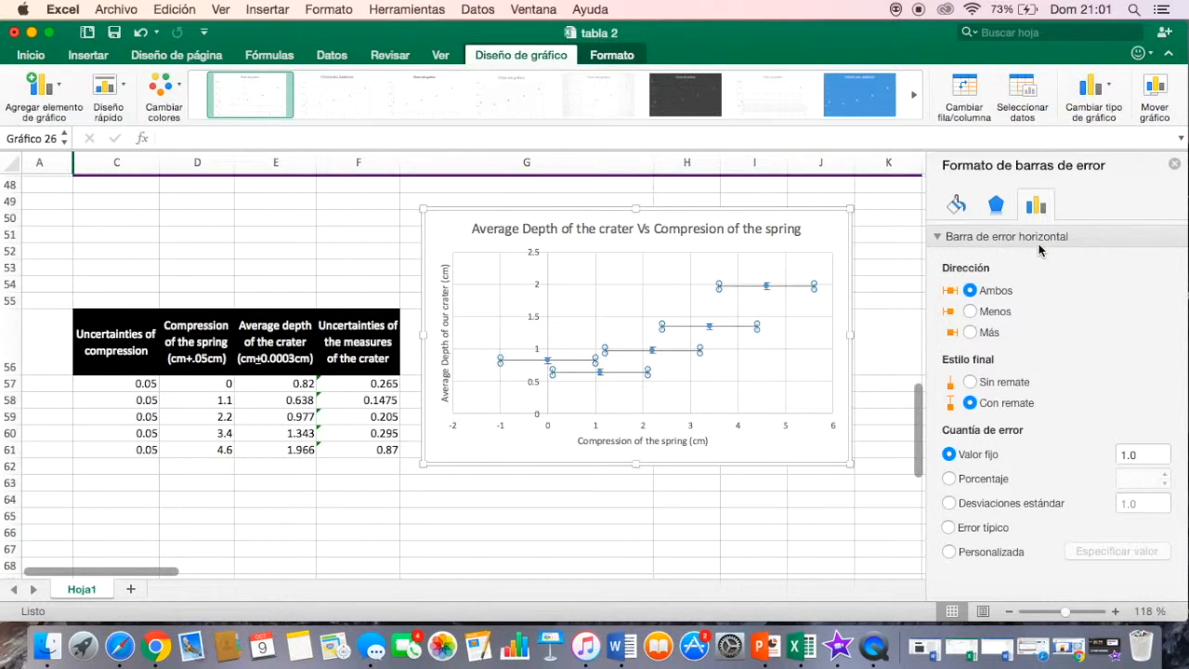
{"action": "left_click", "coordinate": [948, 552]}
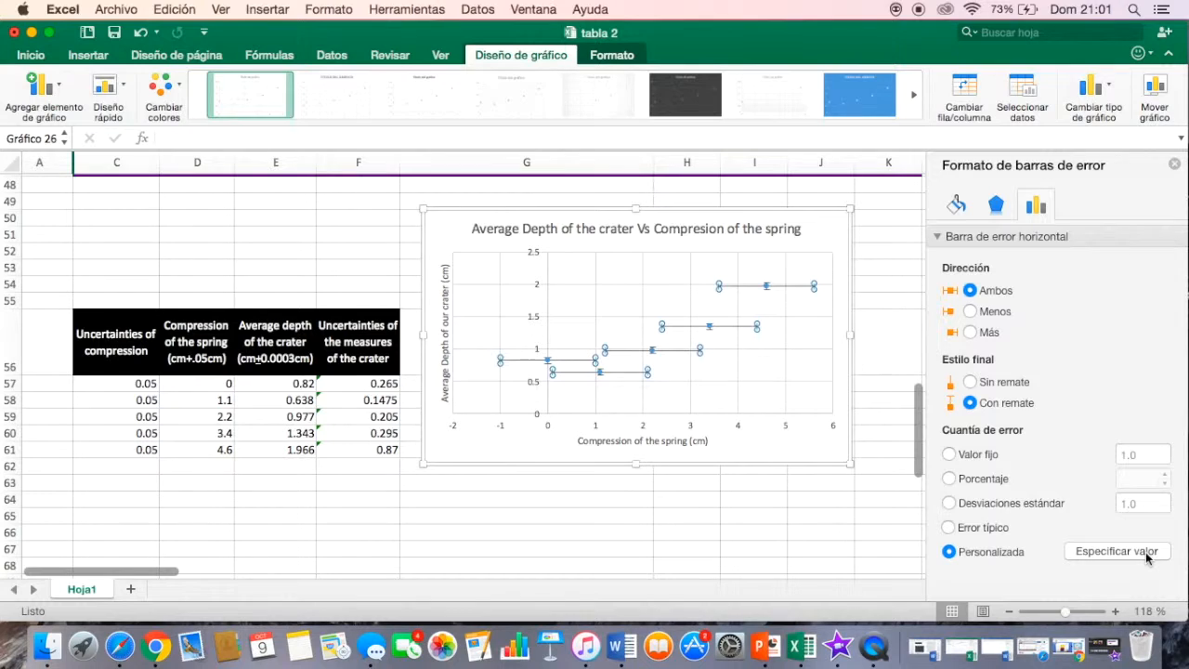
{"action": "left_click", "coordinate": [1116, 551]}
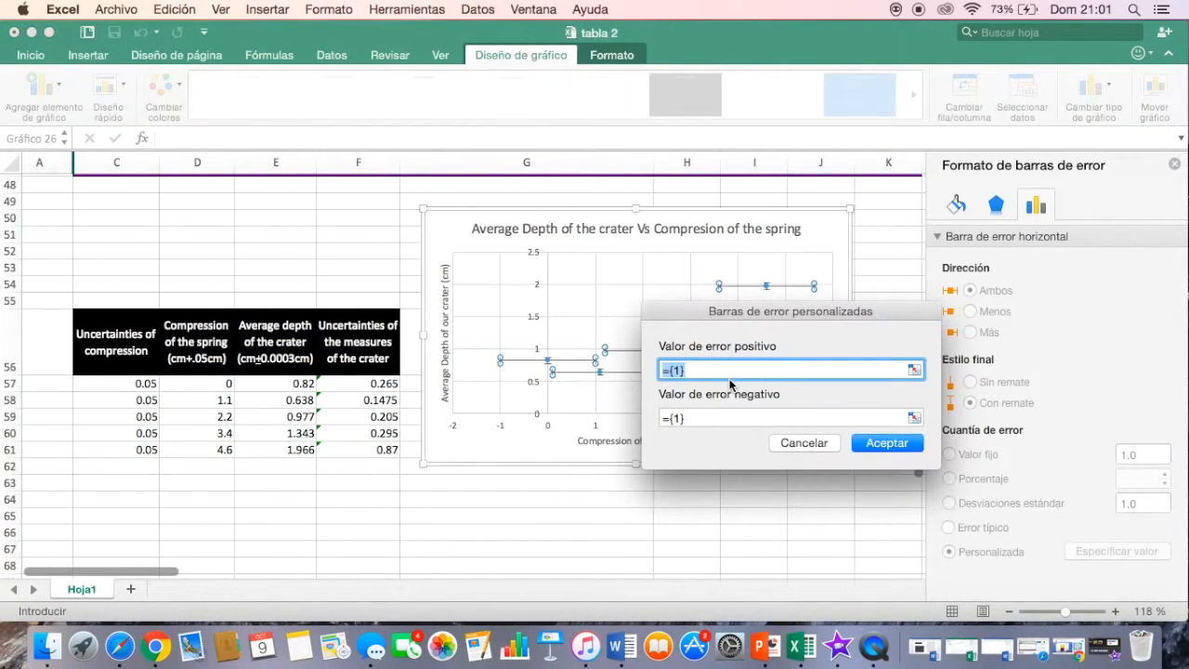
{"action": "key", "text": "BackSpace"}
{"action": "left_click_drag", "start_coordinate": [707, 414], "coordinate": [668, 417]}
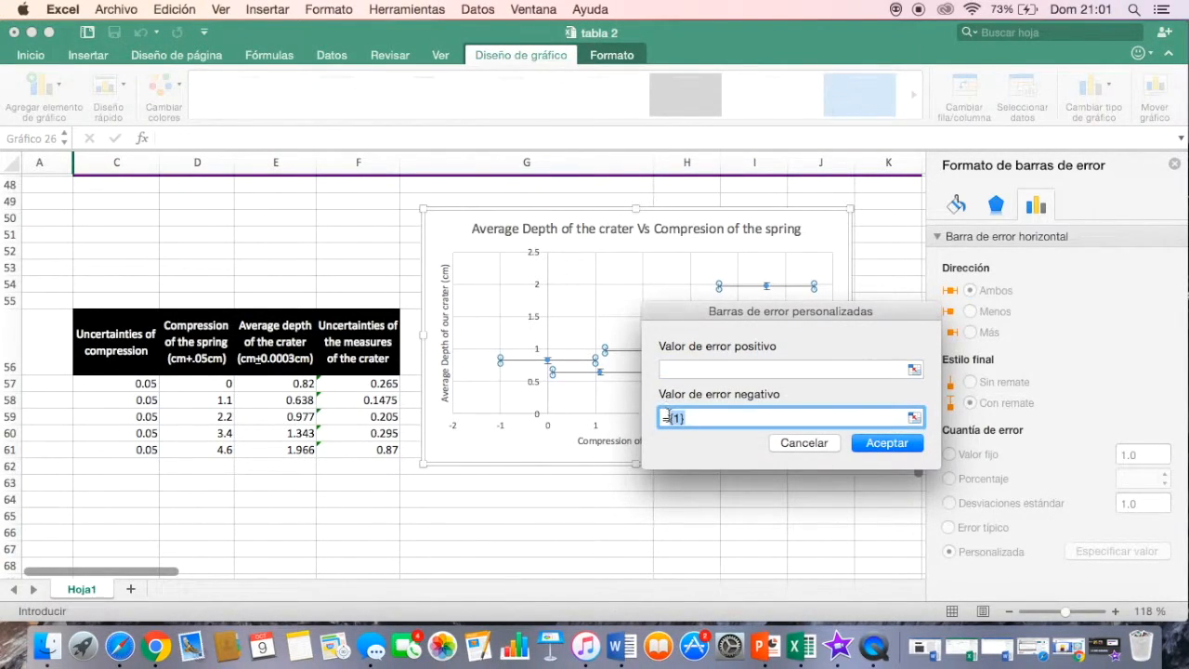
{"action": "key", "text": "BackSpace"}
{"action": "left_click_drag", "start_coordinate": [368, 387], "coordinate": [368, 449]}
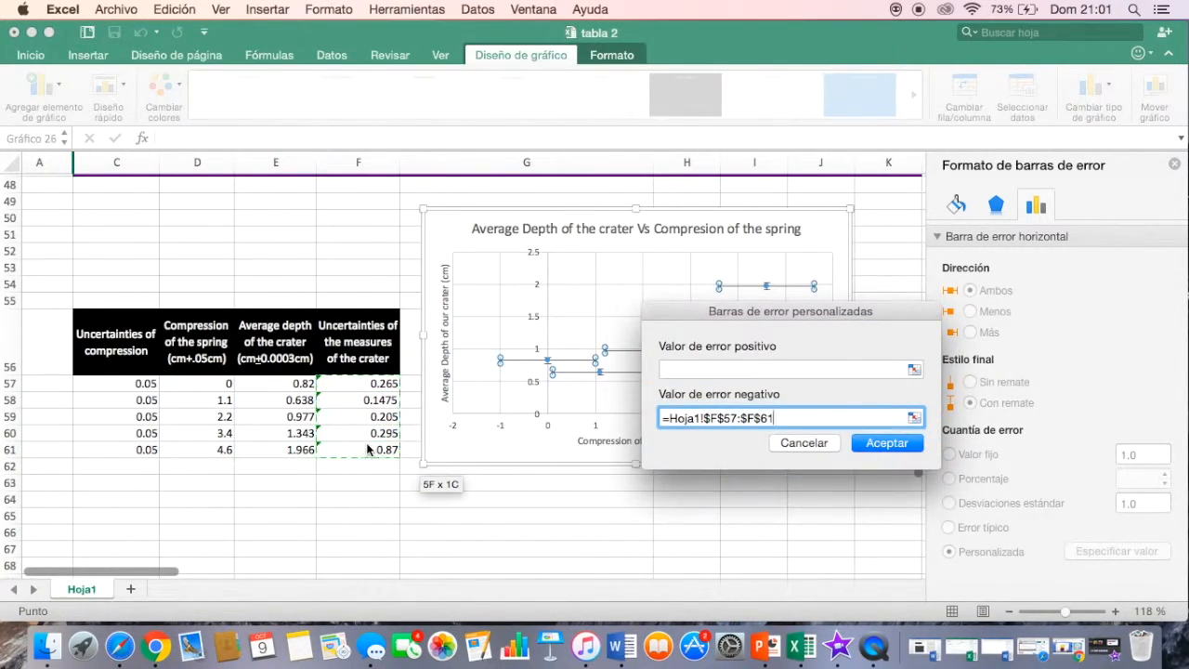
{"action": "left_click", "coordinate": [674, 369]}
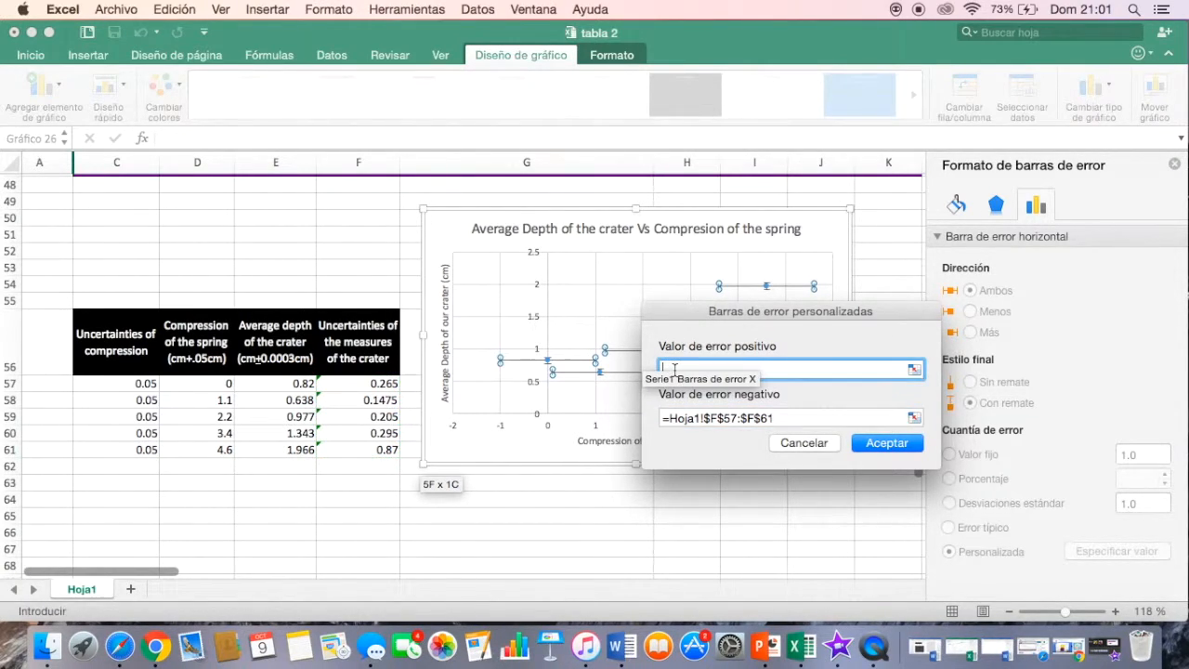
{"action": "left_click_drag", "start_coordinate": [362, 387], "coordinate": [362, 456]}
{"action": "left_click", "coordinate": [894, 444]}
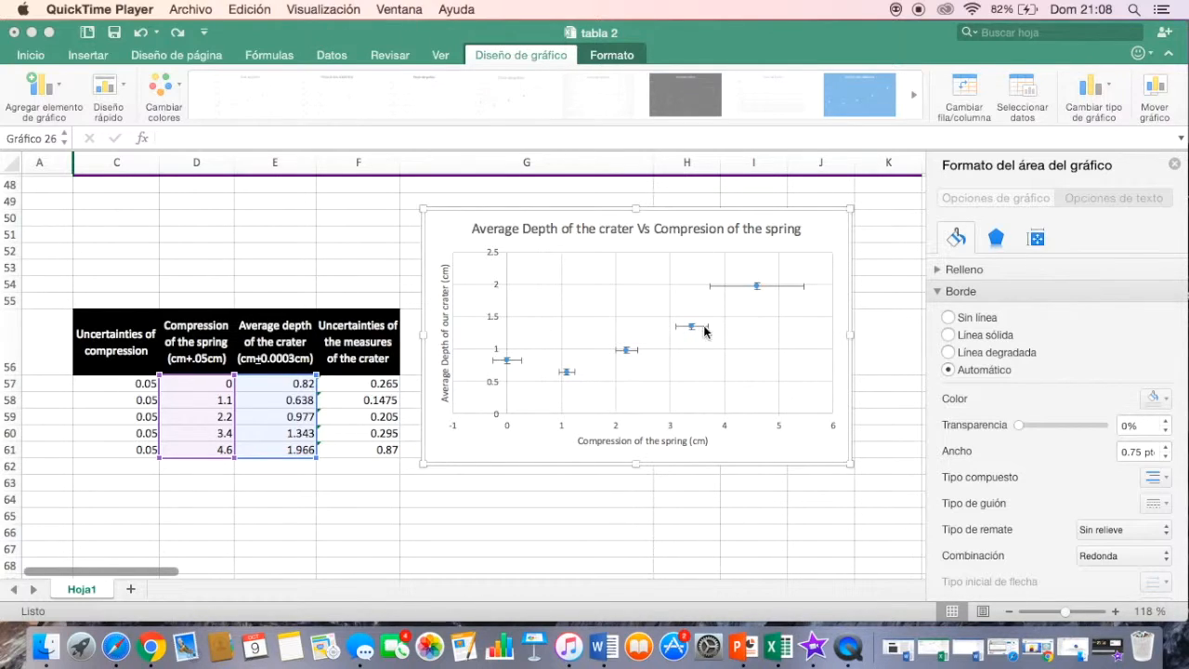
Add a linear trendline to the scatter chart and display its equation and R-squared value on the chart.
{"action": "left_click", "coordinate": [823, 239]}
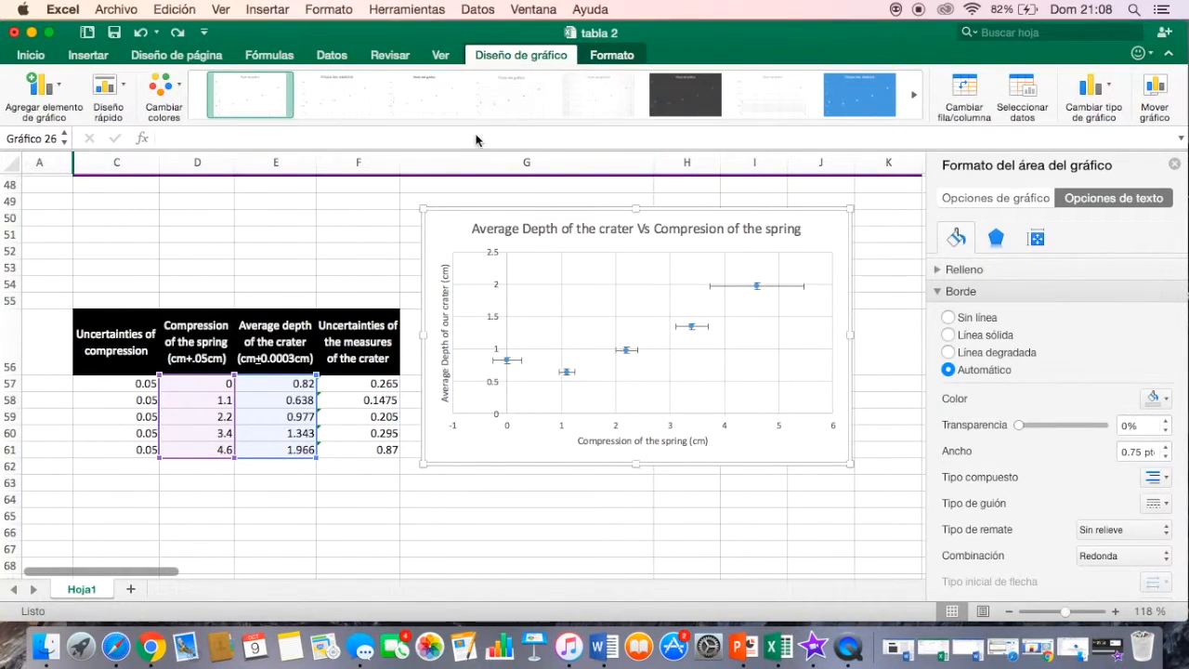
{"action": "left_click", "coordinate": [53, 96]}
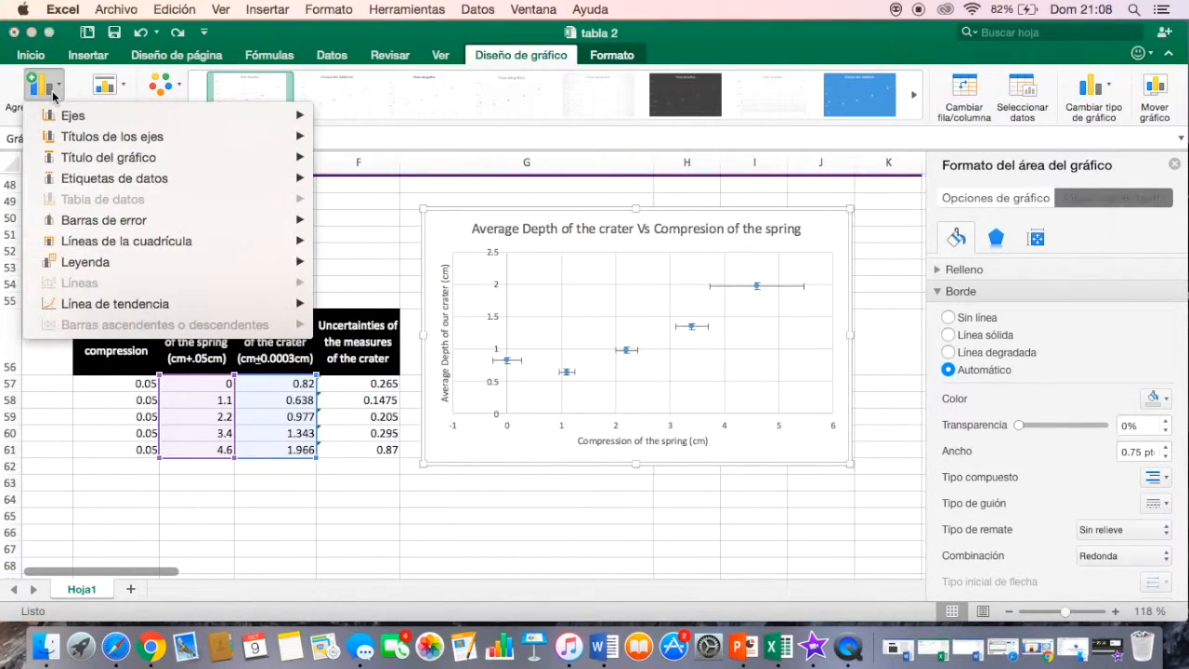
{"action": "mouse_move", "coordinate": [124, 307]}
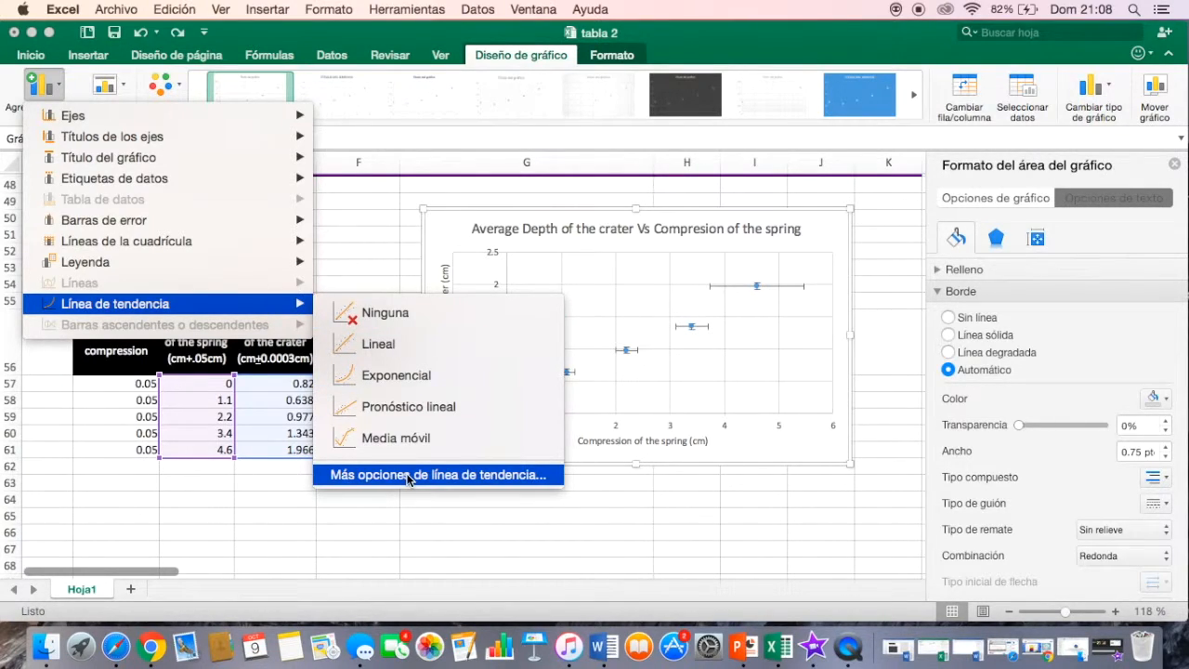
{"action": "left_click", "coordinate": [409, 475]}
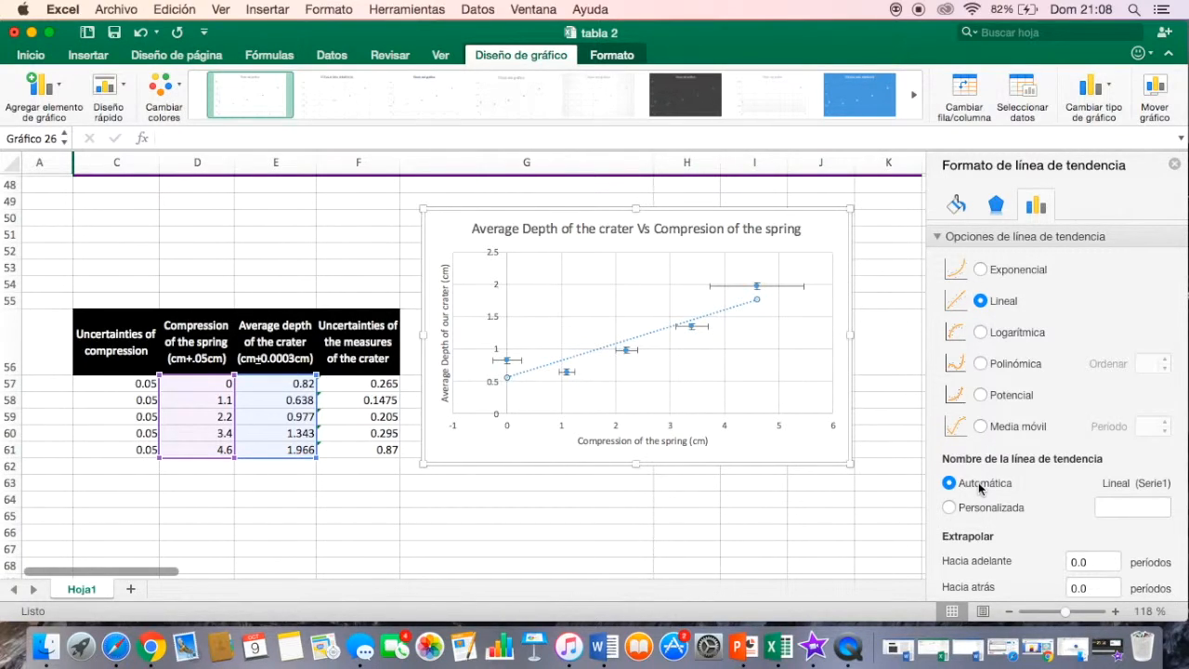
{"action": "scroll", "coordinate": [981, 486], "scroll_direction": "down", "scroll_amount": 5}
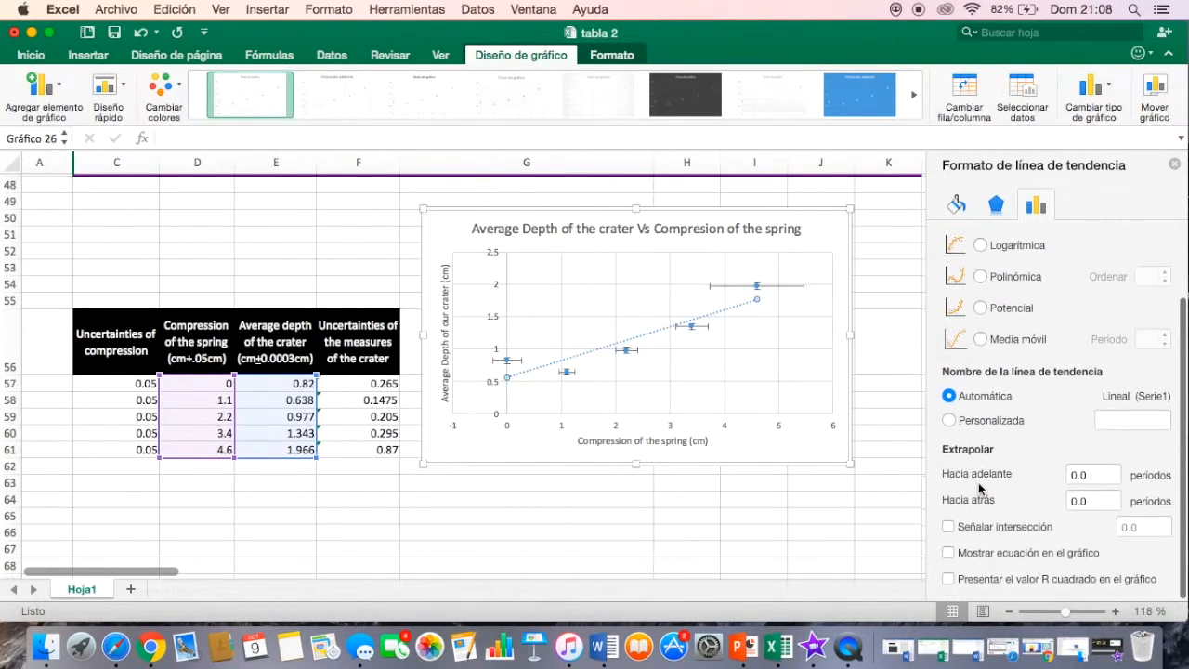
{"action": "left_click", "coordinate": [948, 555]}
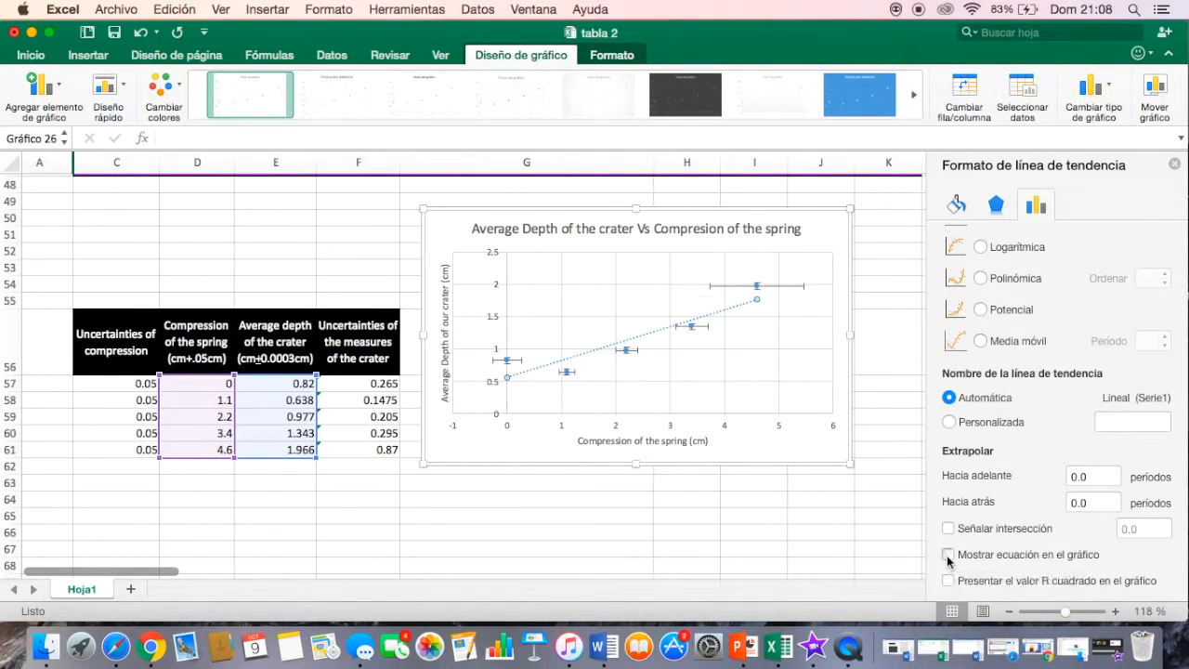
{"action": "left_click", "coordinate": [948, 581]}
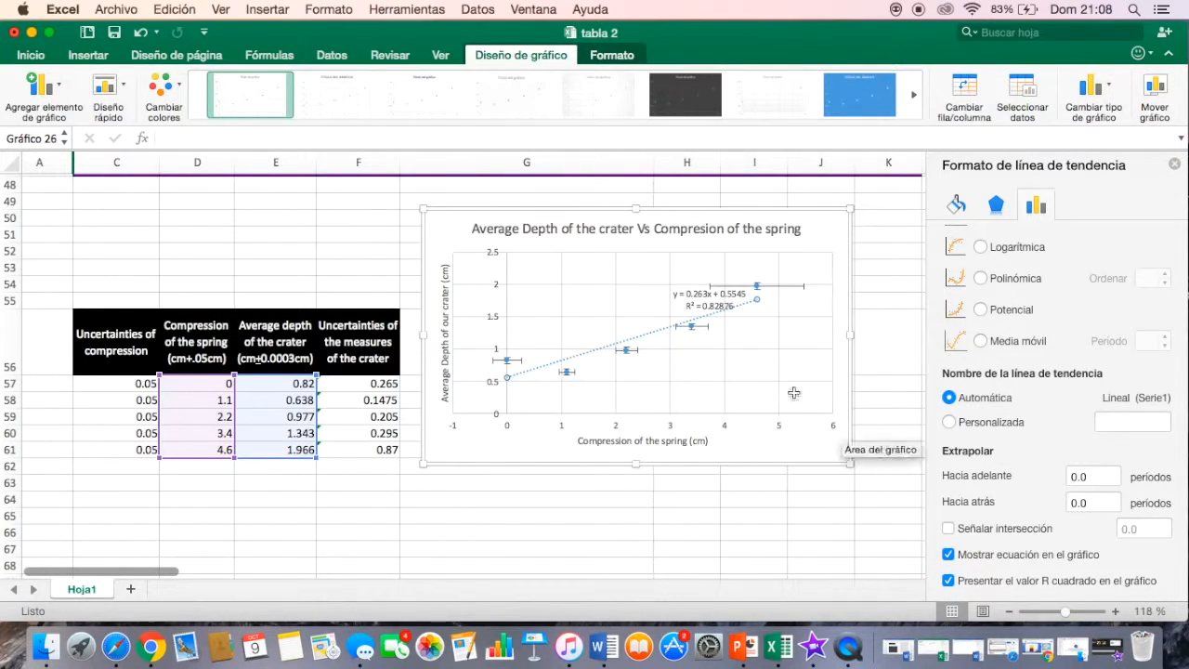
Enter the label "MAX" in cell C65 below the data table.
{"action": "scroll", "coordinate": [743, 342], "scroll_direction": "up", "scroll_amount": 3, "text": "ctrl"}
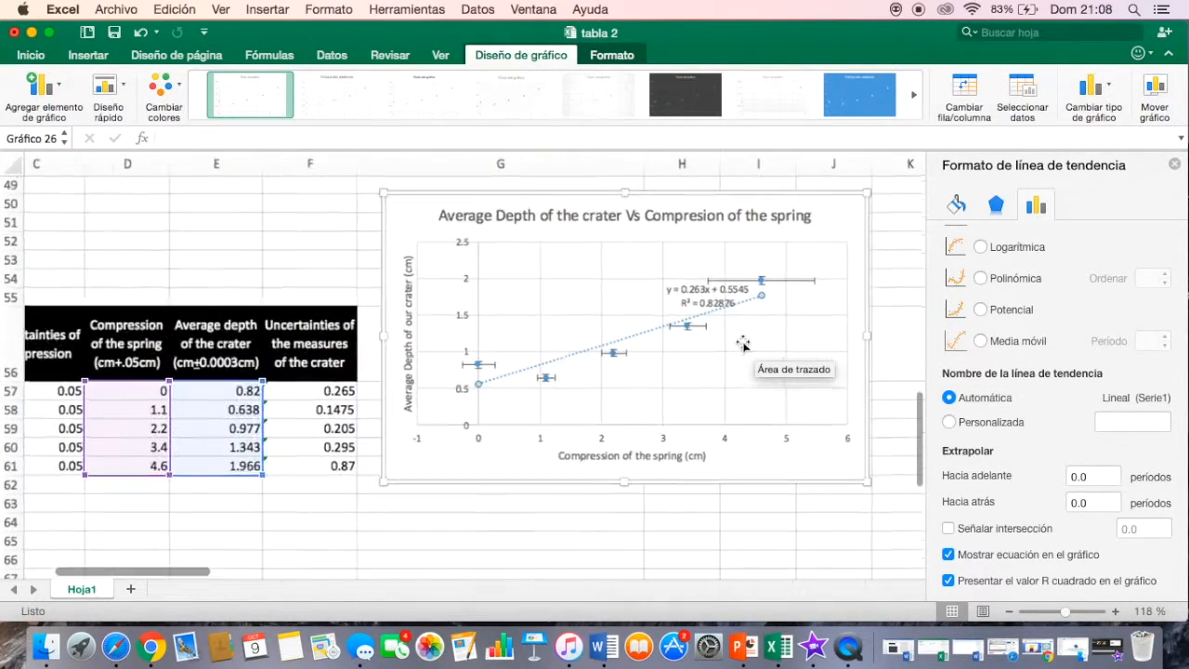
{"action": "scroll", "coordinate": [743, 344], "scroll_direction": "up", "scroll_amount": 2, "text": "ctrl"}
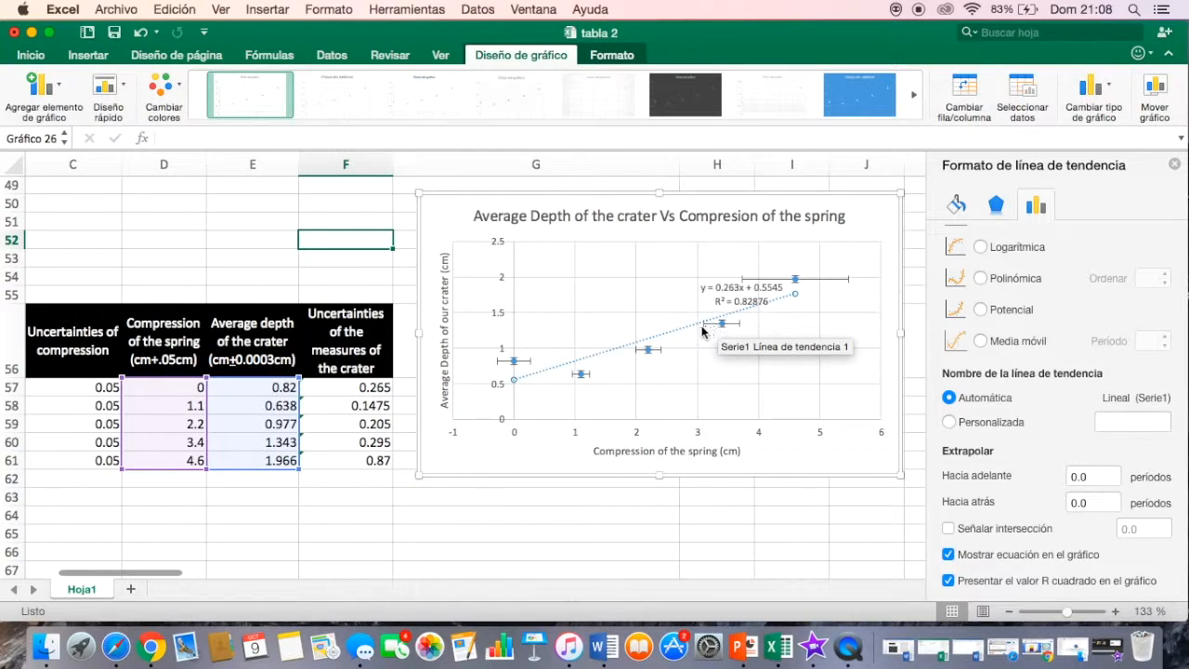
{"action": "scroll", "coordinate": [656, 332], "scroll_direction": "up", "scroll_amount": 3, "text": "ctrl"}
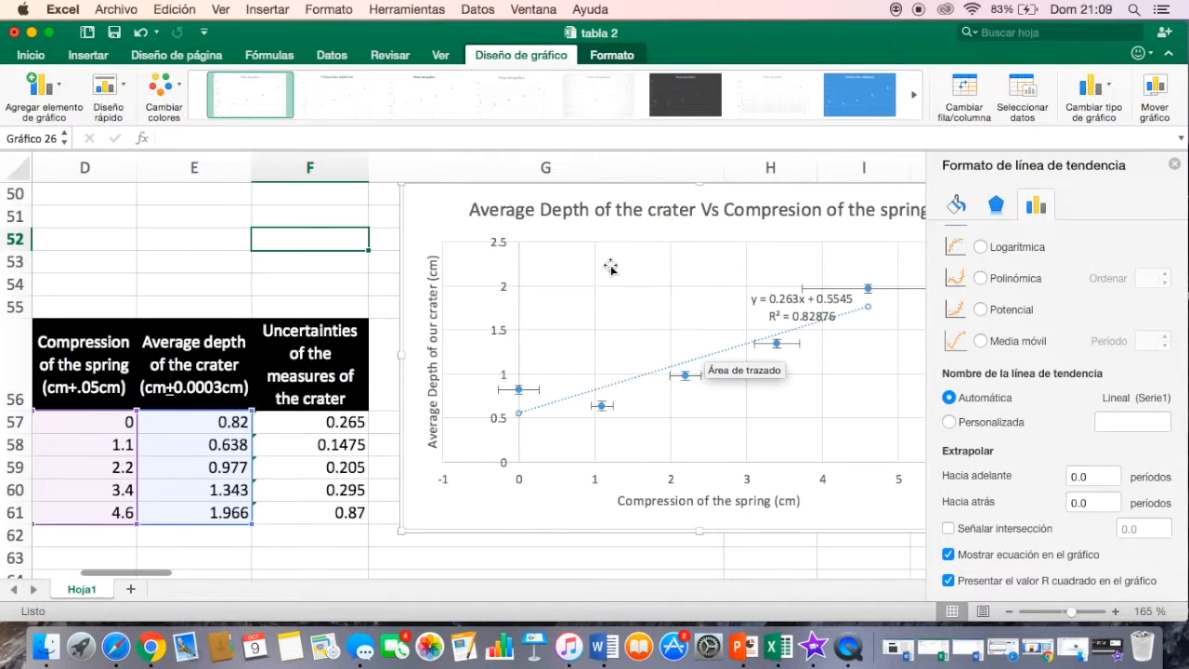
{"action": "scroll", "coordinate": [610, 268], "scroll_direction": "down", "scroll_amount": 3}
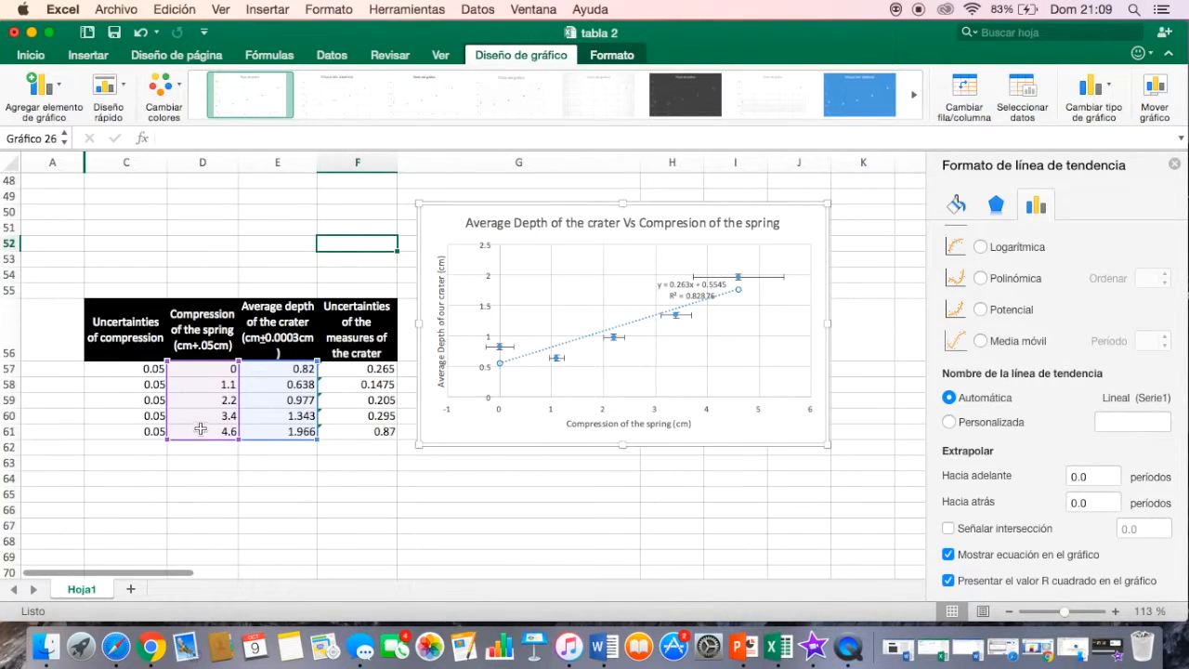
{"action": "scroll", "coordinate": [240, 456], "scroll_direction": "down", "scroll_amount": 2}
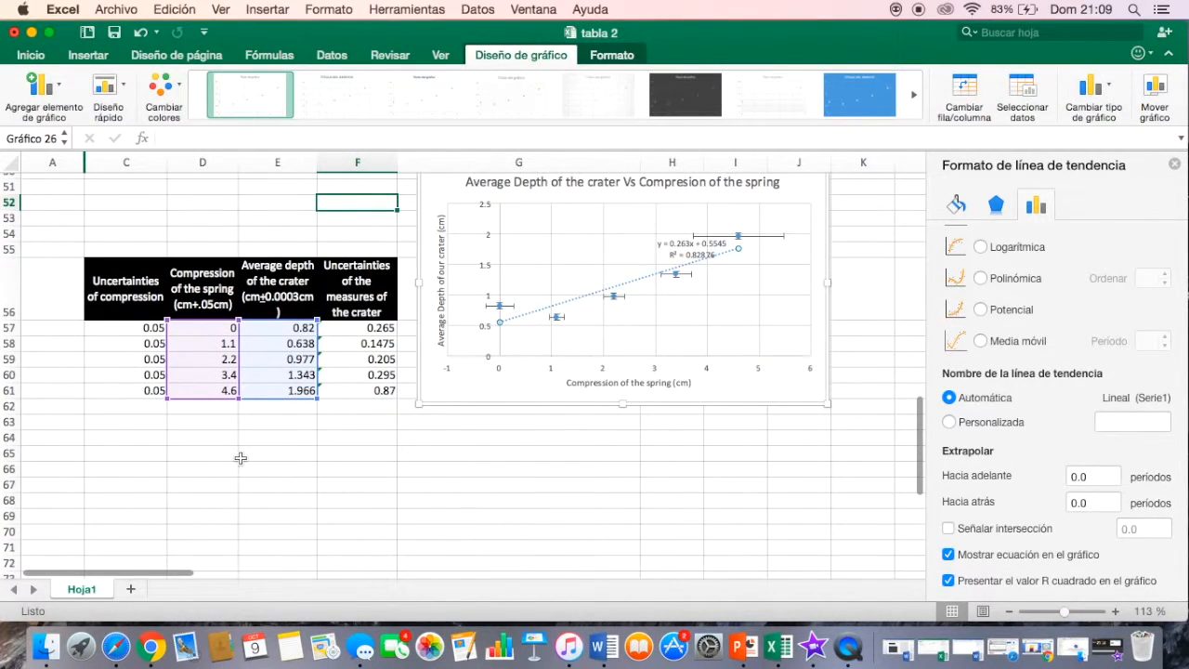
{"action": "left_click", "coordinate": [136, 455]}
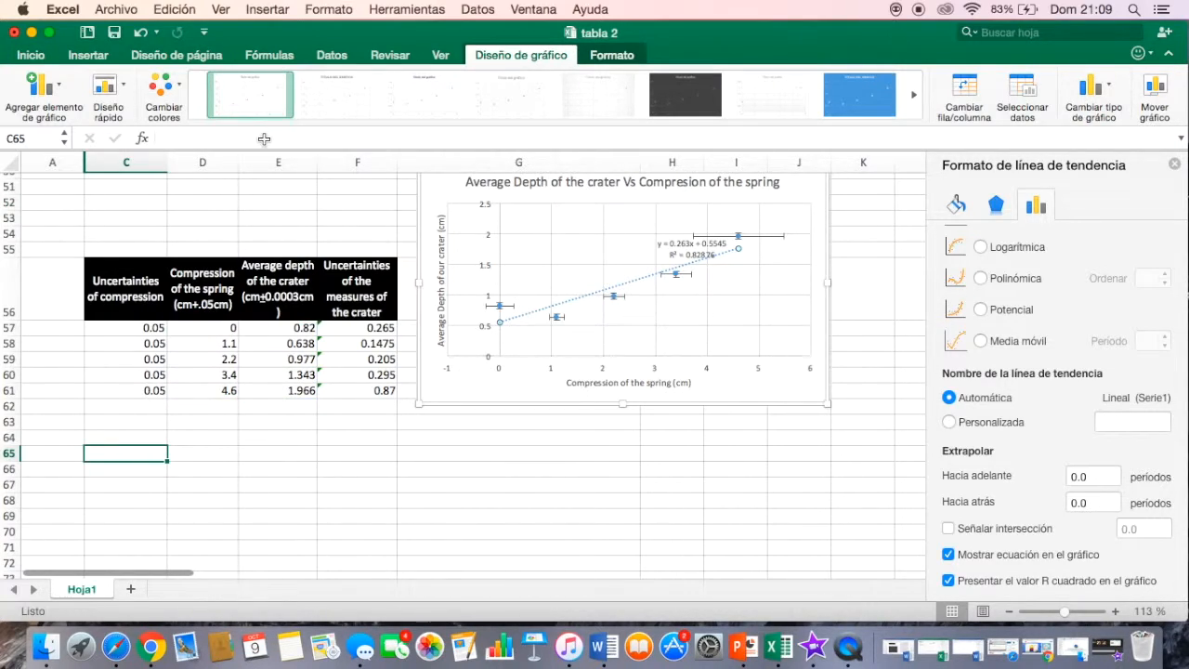
{"action": "left_click", "coordinate": [264, 137]}
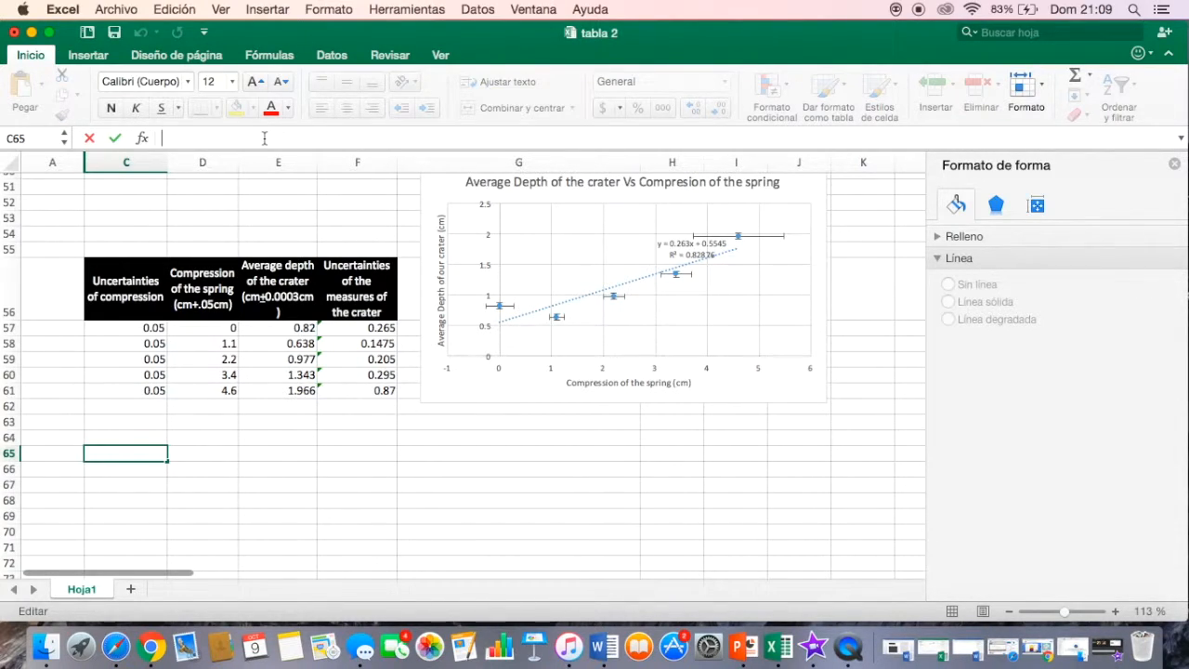
{"action": "type", "text": "MAX"}
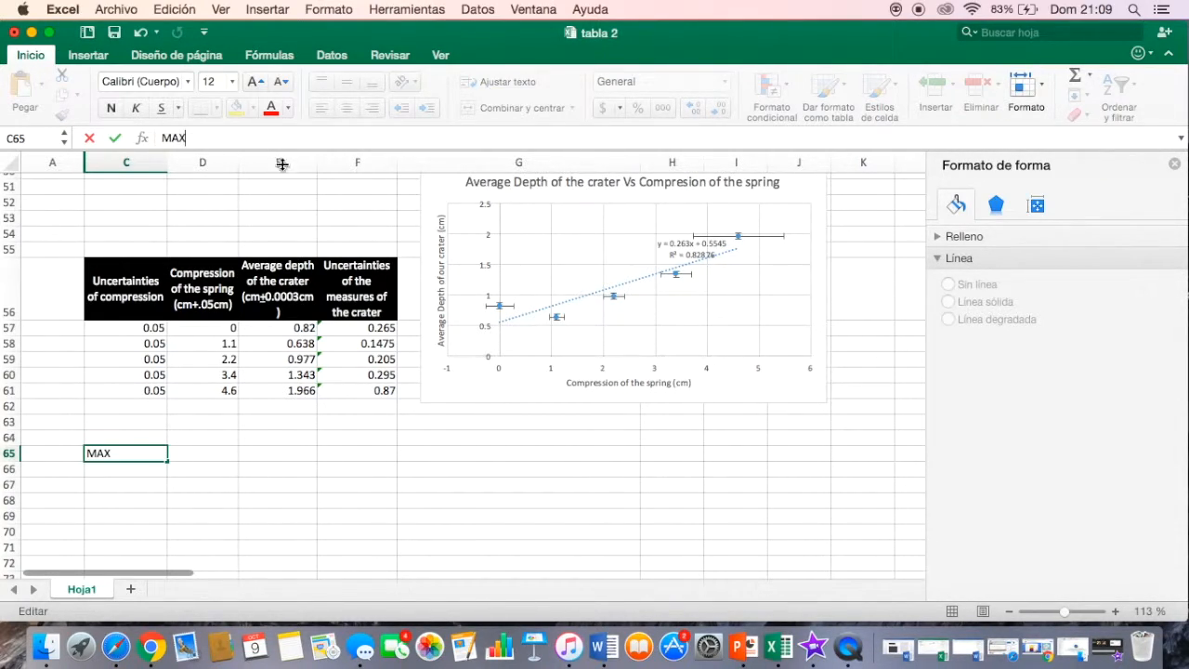
{"action": "left_click", "coordinate": [127, 471]}
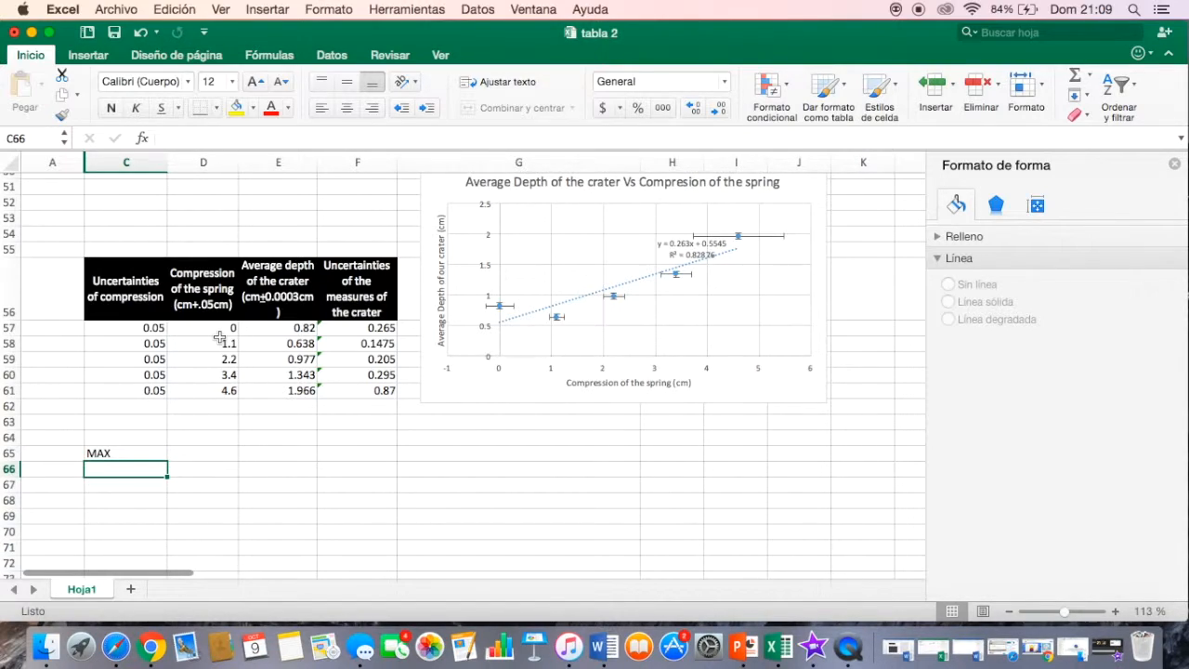
Try to calculate the minimum of the spring compression values in cell C66 with MIN.
{"action": "left_click", "coordinate": [220, 137]}
{"action": "type", "text": "="}
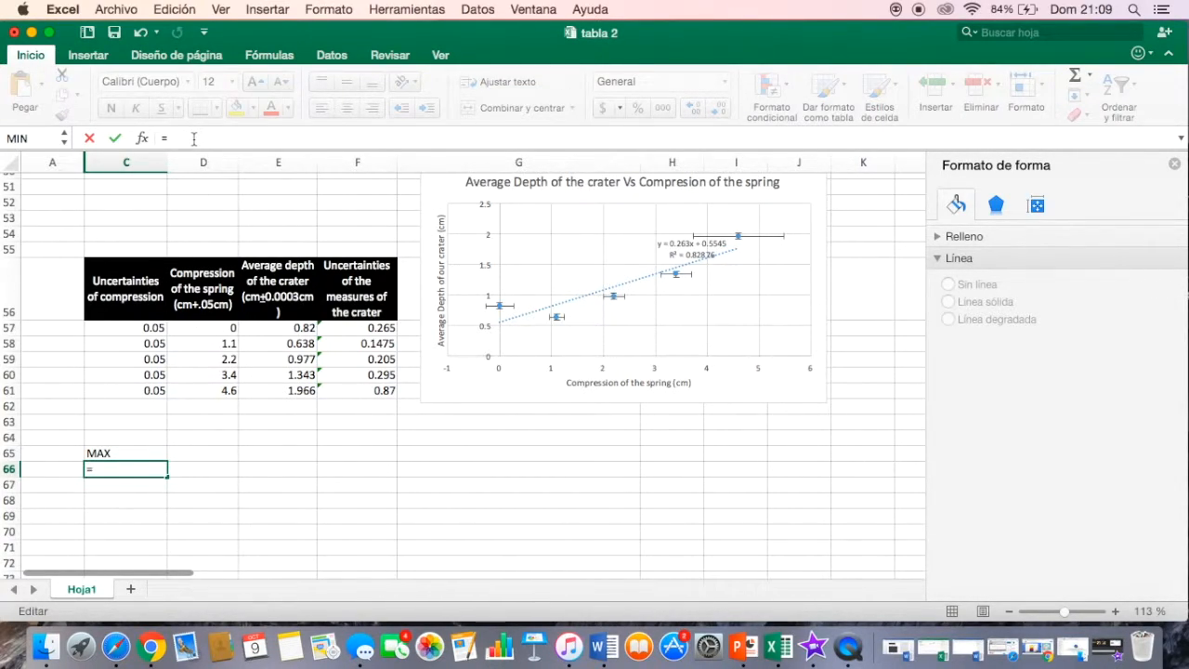
{"action": "type", "text": "MIN"}
{"action": "left_click_drag", "start_coordinate": [206, 335], "coordinate": [206, 391]}
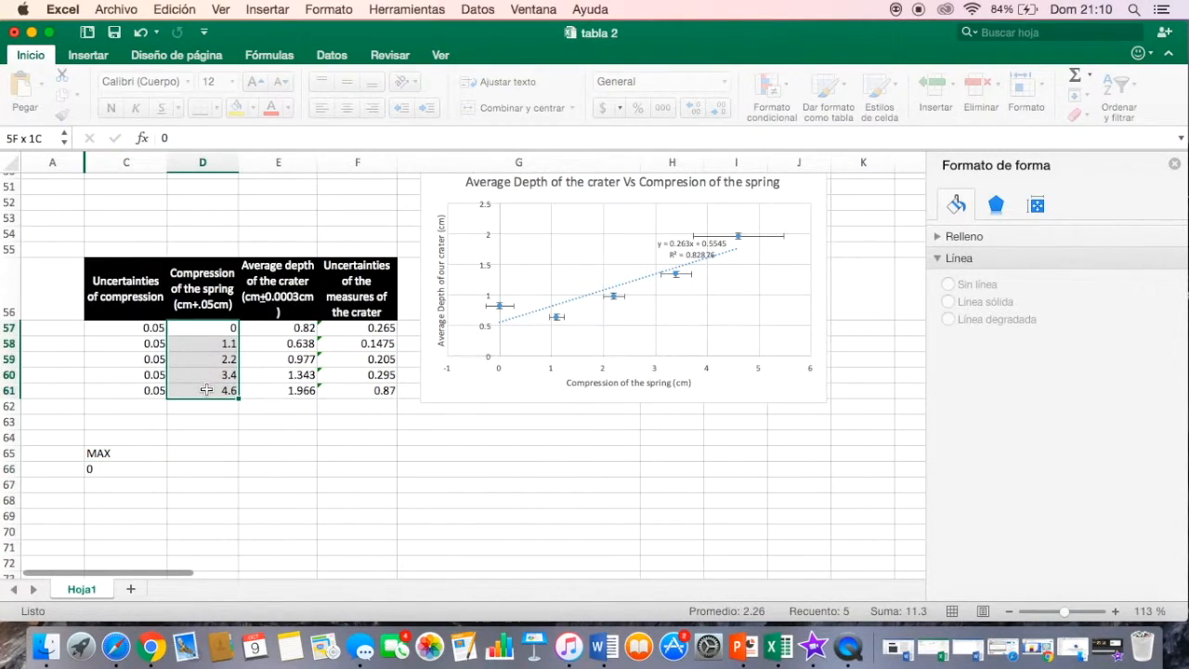
{"action": "left_click", "coordinate": [207, 140]}
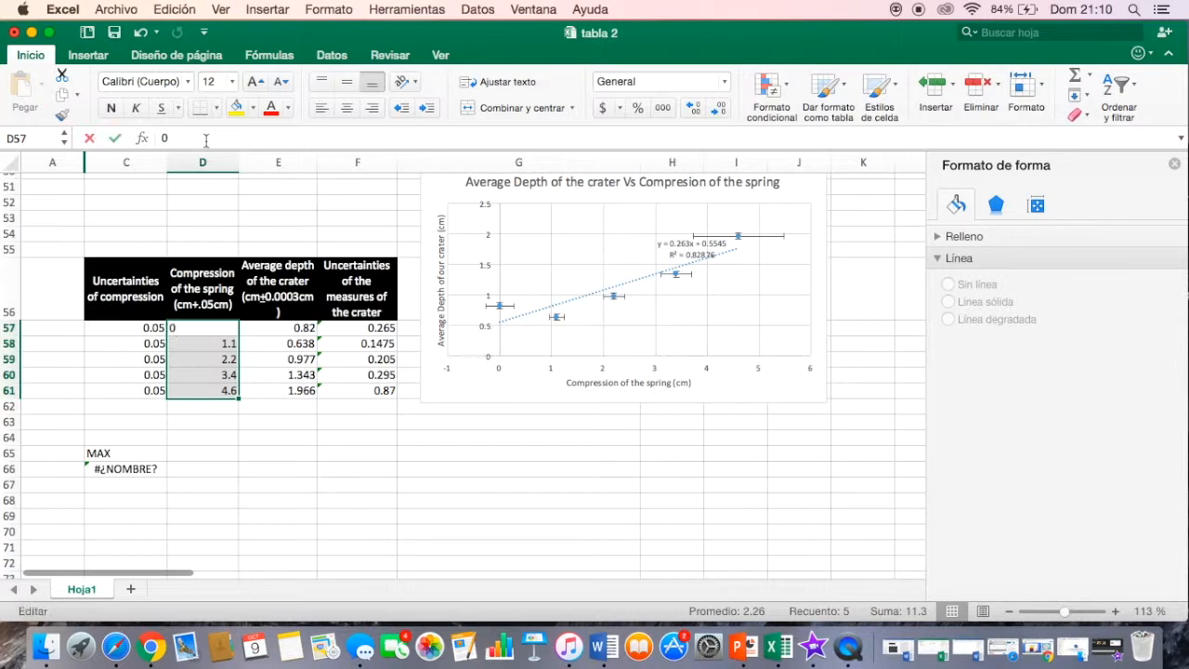
{"action": "left_click", "coordinate": [116, 471]}
{"action": "left_click", "coordinate": [212, 136]}
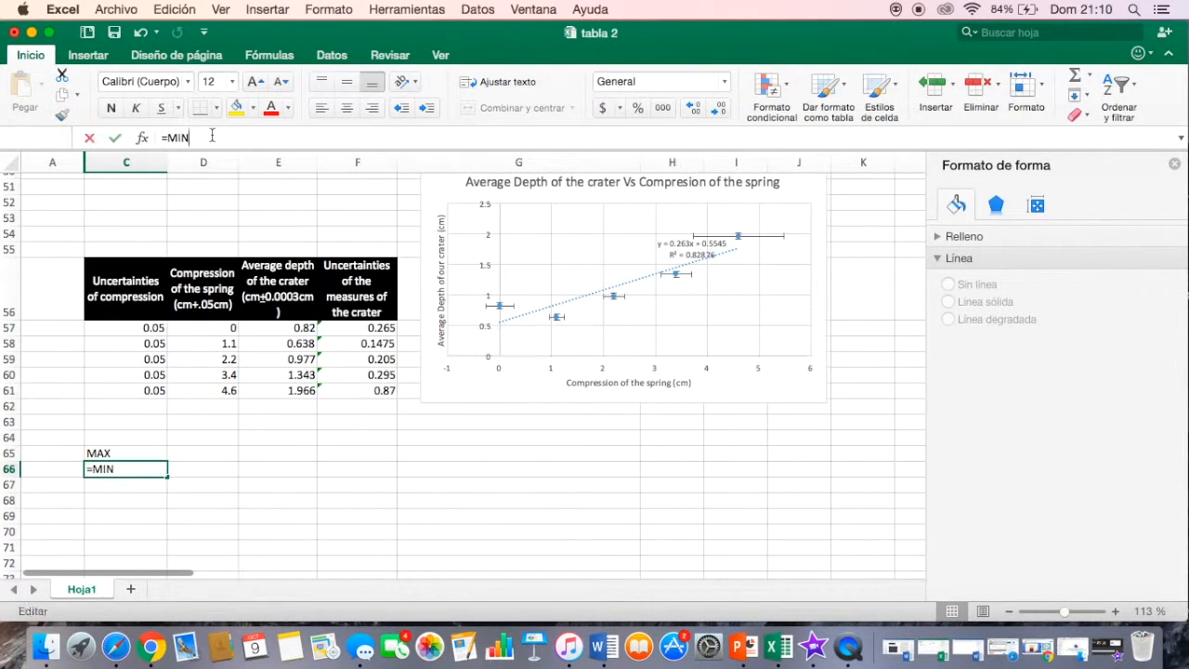
{"action": "mouse_move", "coordinate": [217, 329]}
{"action": "left_mouse_down"}
{"action": "mouse_move", "coordinate": [216, 362]}
{"action": "mouse_move", "coordinate": [216, 350]}
{"action": "left_mouse_up"}
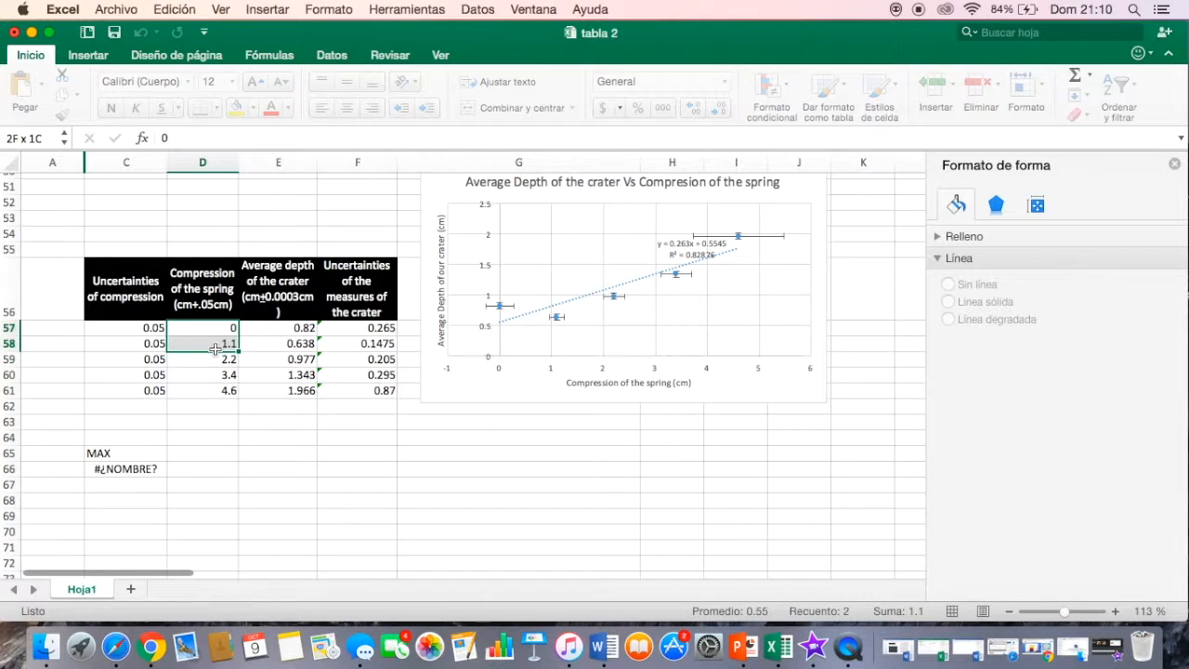
Replace the content of cell C66 with the formula =MIN(D57:D61)-C57.
{"action": "left_click", "coordinate": [141, 468]}
{"action": "left_click_drag", "start_coordinate": [233, 140], "coordinate": [125, 121]}
{"action": "key", "text": "BackSpace"}
{"action": "type", "text": "=MI"}
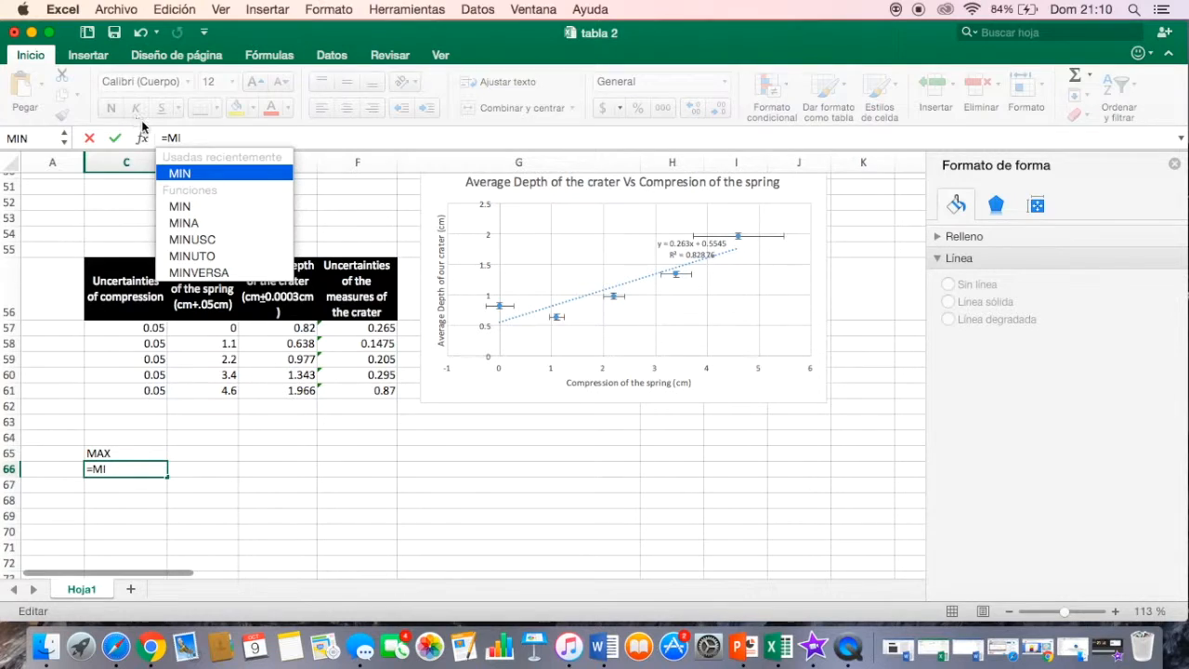
{"action": "left_click", "coordinate": [212, 177]}
{"action": "left_click_drag", "start_coordinate": [223, 390], "coordinate": [216, 327]}
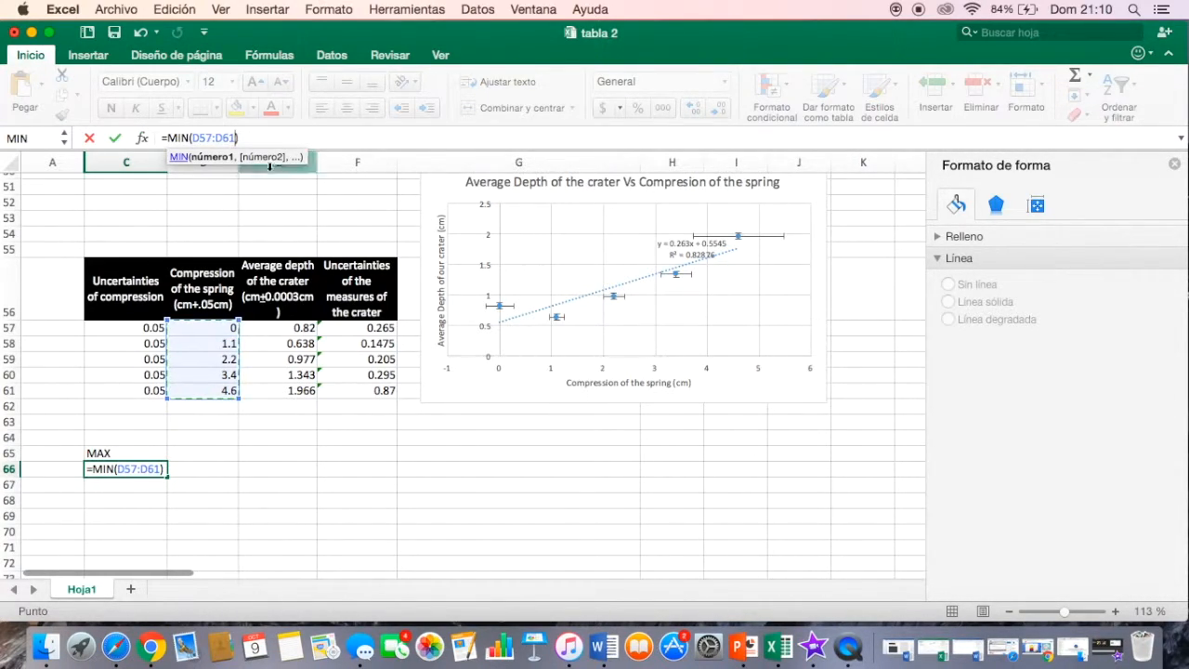
{"action": "left_click", "coordinate": [276, 136]}
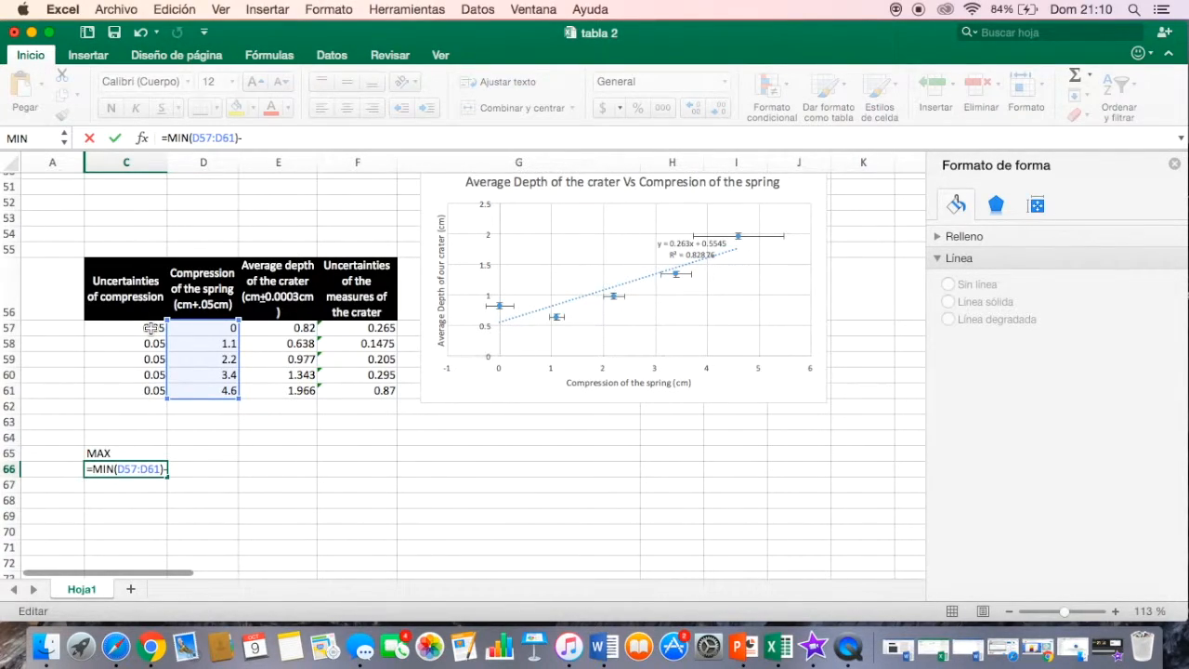
{"action": "left_click", "coordinate": [150, 328]}
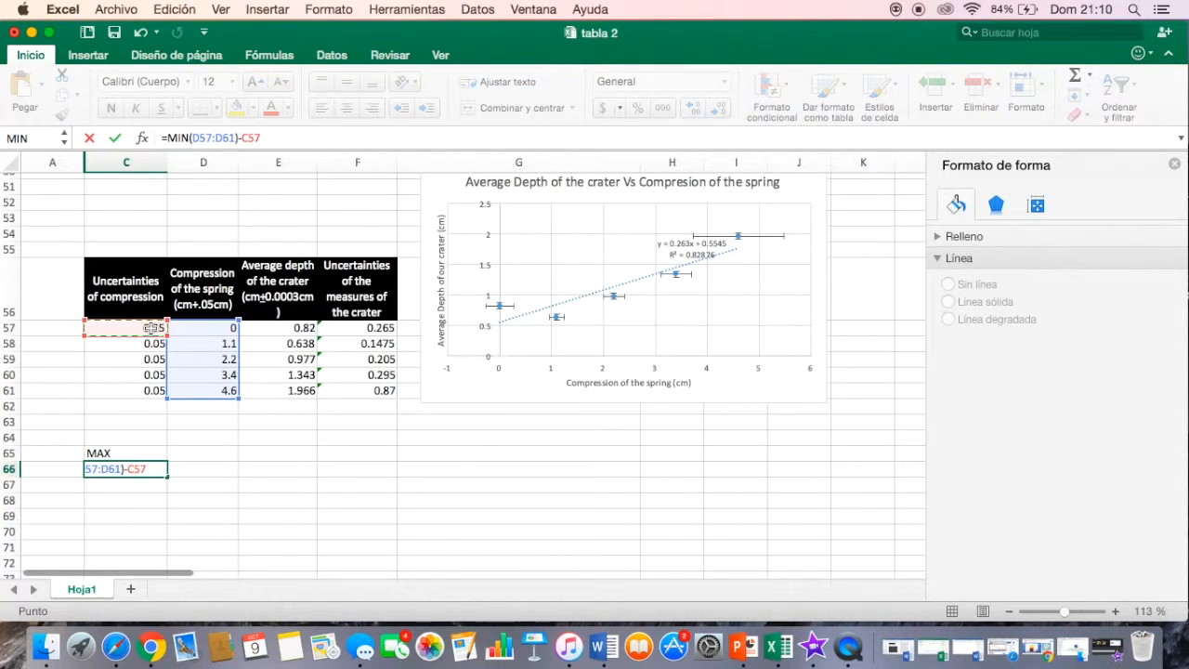
{"action": "key", "text": "Return"}
Enter the formula =MIN(E57:E61)-F58 in cell D66 to get the lowest crater depth minus its uncertainty.
{"action": "left_click", "coordinate": [195, 465]}
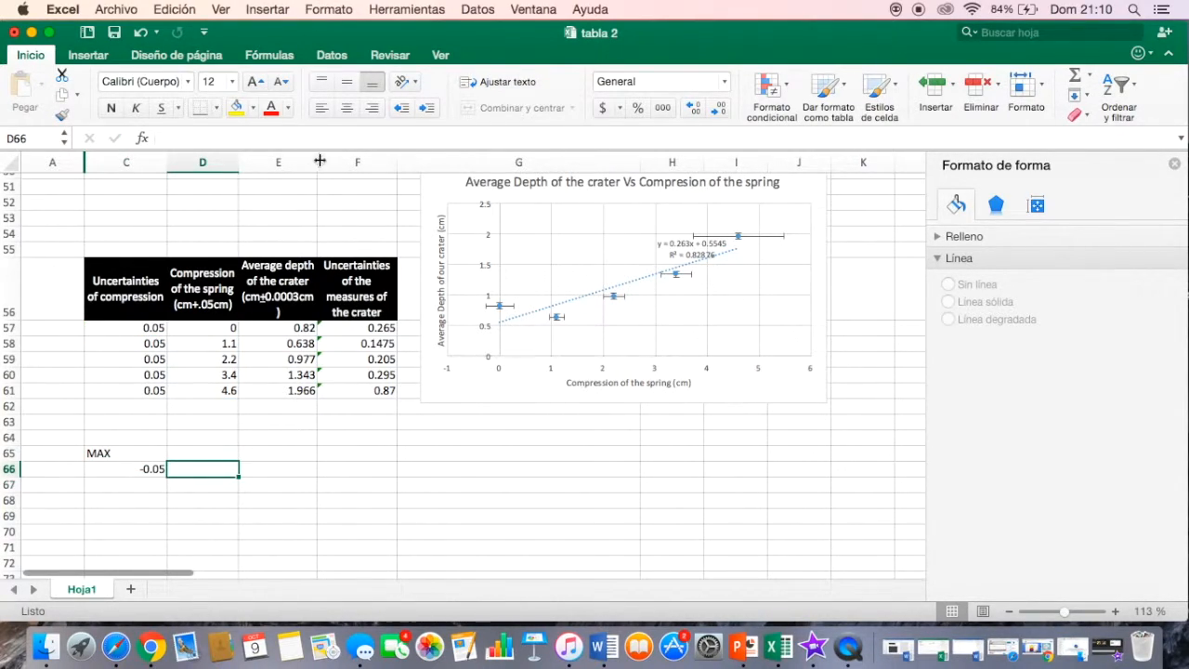
{"action": "left_click", "coordinate": [251, 138]}
{"action": "type", "text": "="}
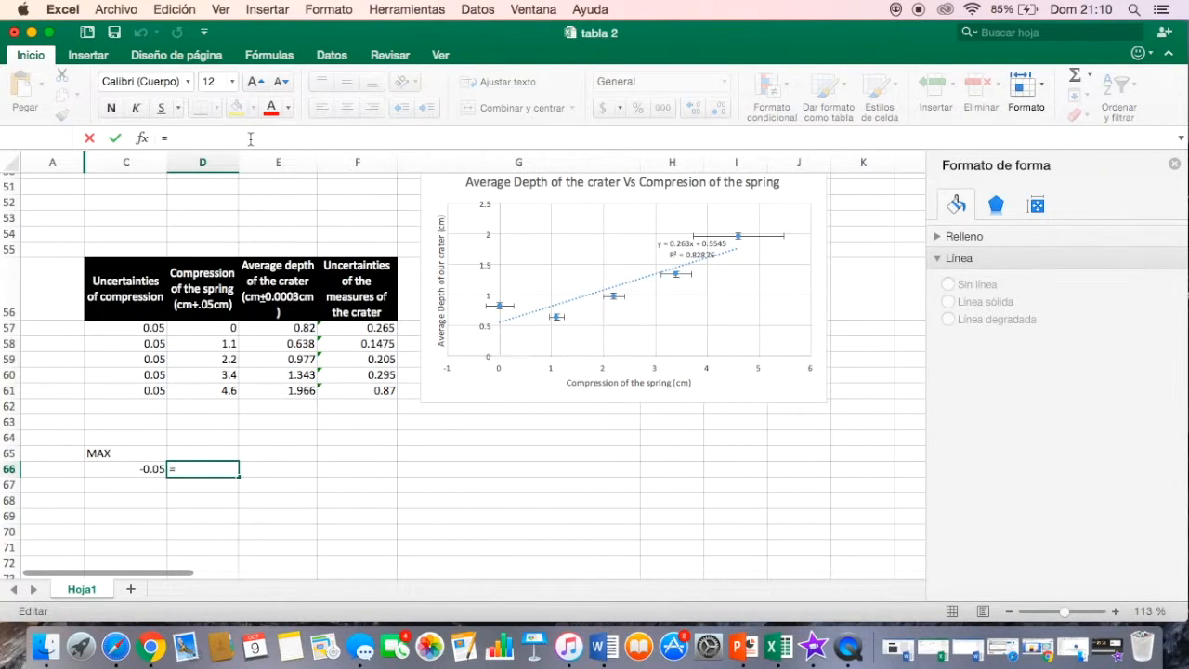
{"action": "type", "text": "MI"}
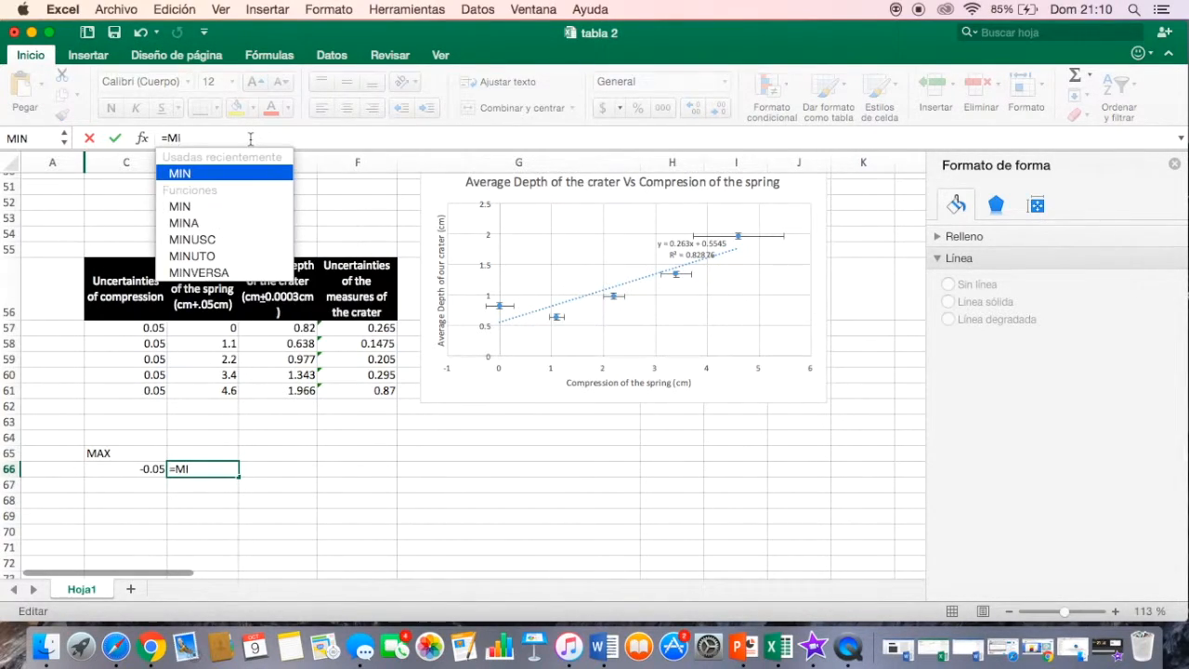
{"action": "double_click", "coordinate": [244, 206]}
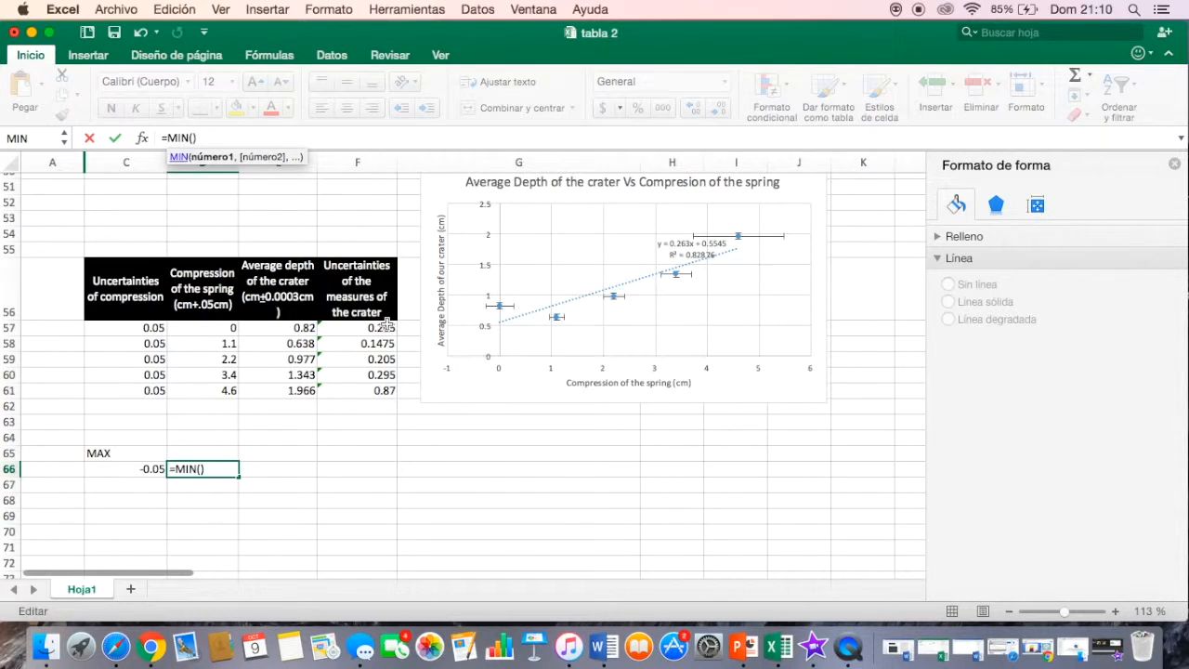
{"action": "mouse_move", "coordinate": [381, 327]}
{"action": "left_mouse_down"}
{"action": "mouse_move", "coordinate": [382, 381]}
{"action": "mouse_move", "coordinate": [381, 333]}
{"action": "left_mouse_up"}
{"action": "left_click_drag", "start_coordinate": [302, 333], "coordinate": [297, 390]}
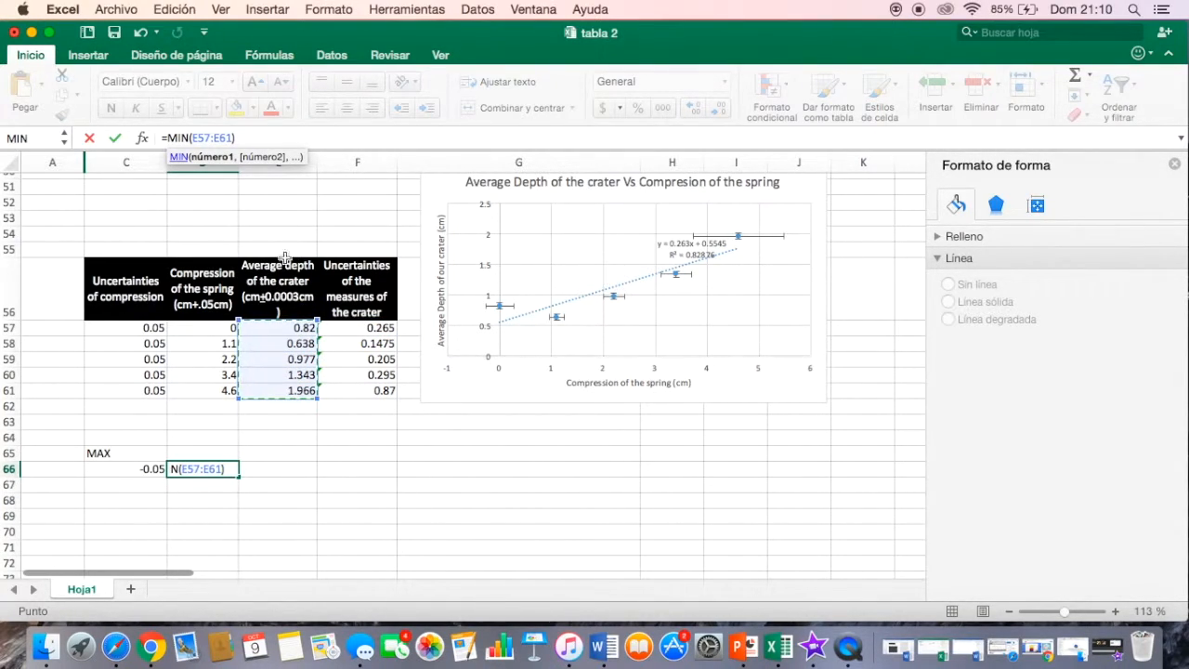
{"action": "left_click", "coordinate": [280, 138]}
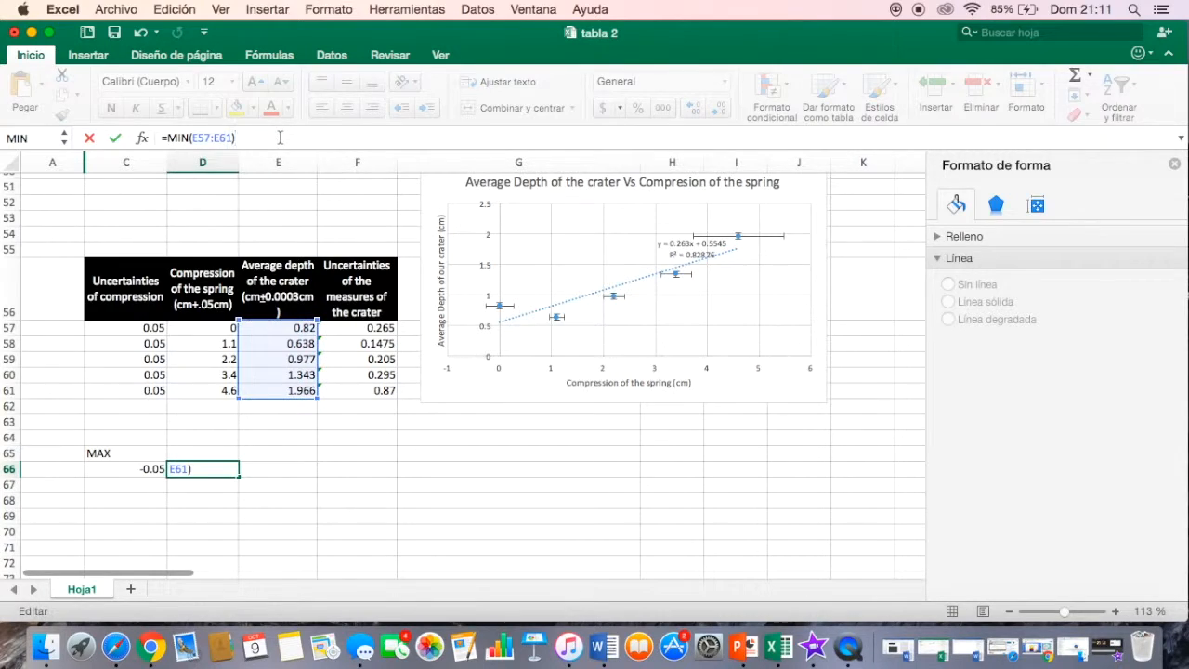
{"action": "type", "text": "-"}
{"action": "left_click", "coordinate": [385, 330]}
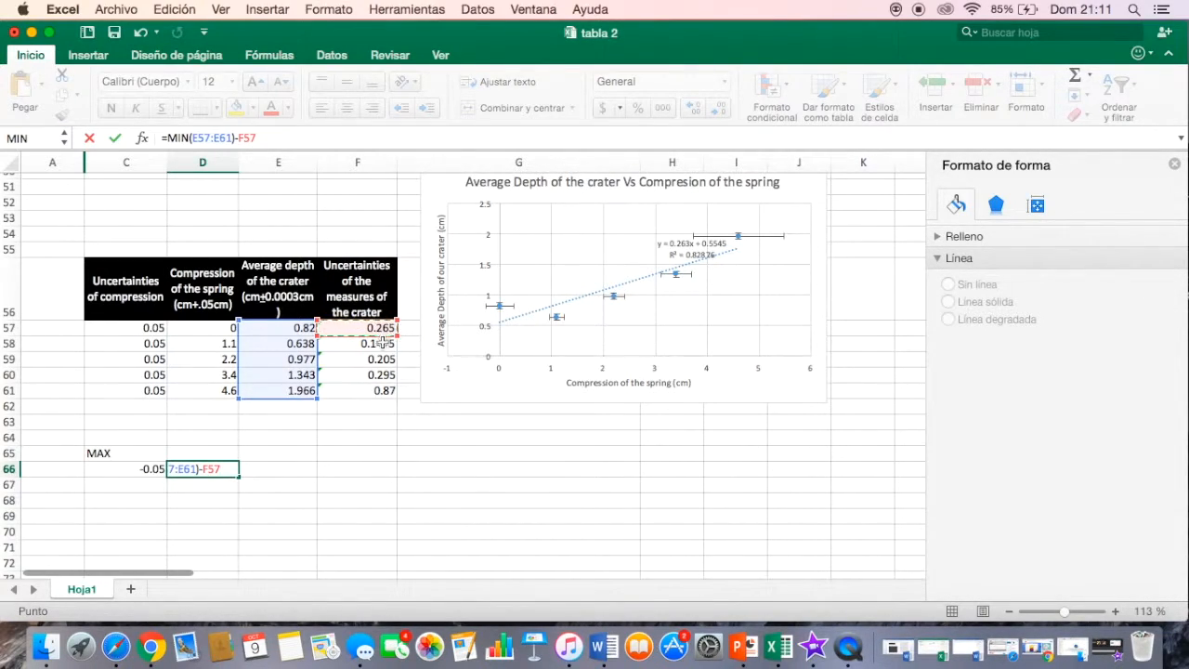
{"action": "left_click", "coordinate": [381, 346]}
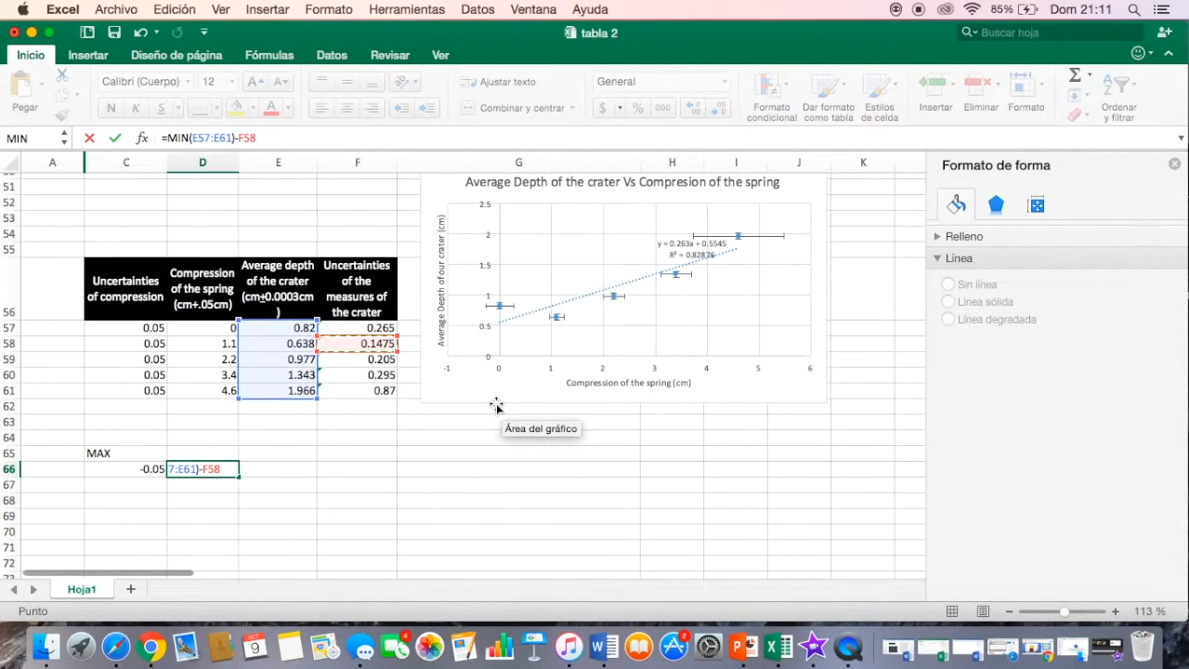
{"action": "key", "text": "Return"}
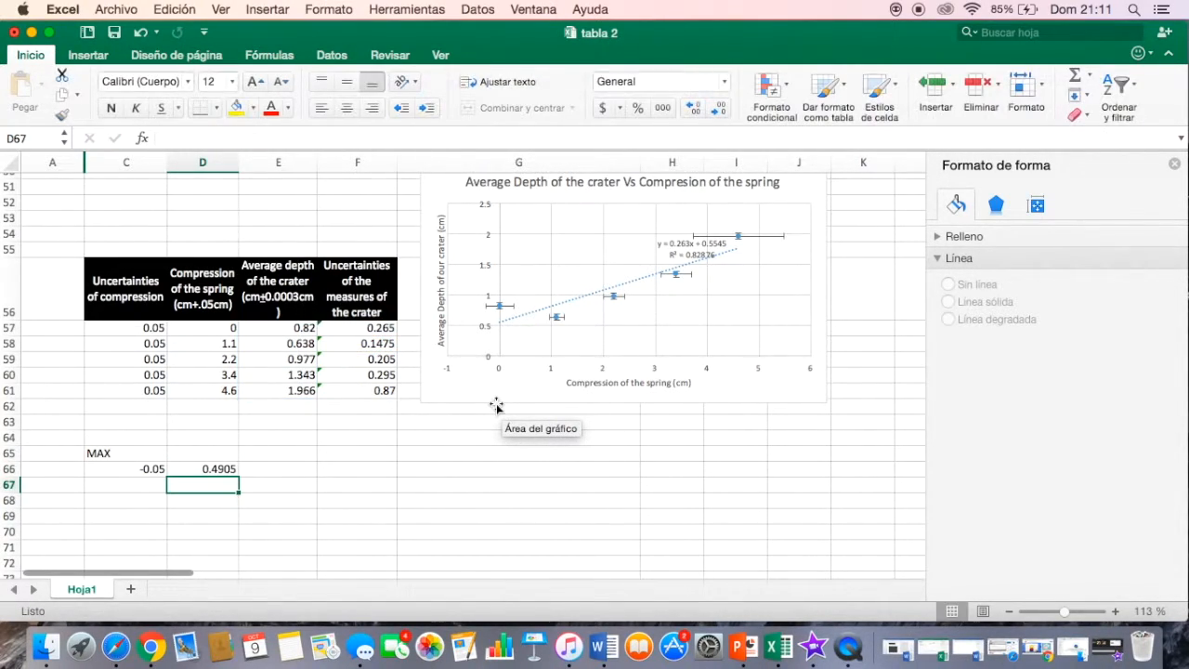
{"action": "left_click", "coordinate": [214, 467]}
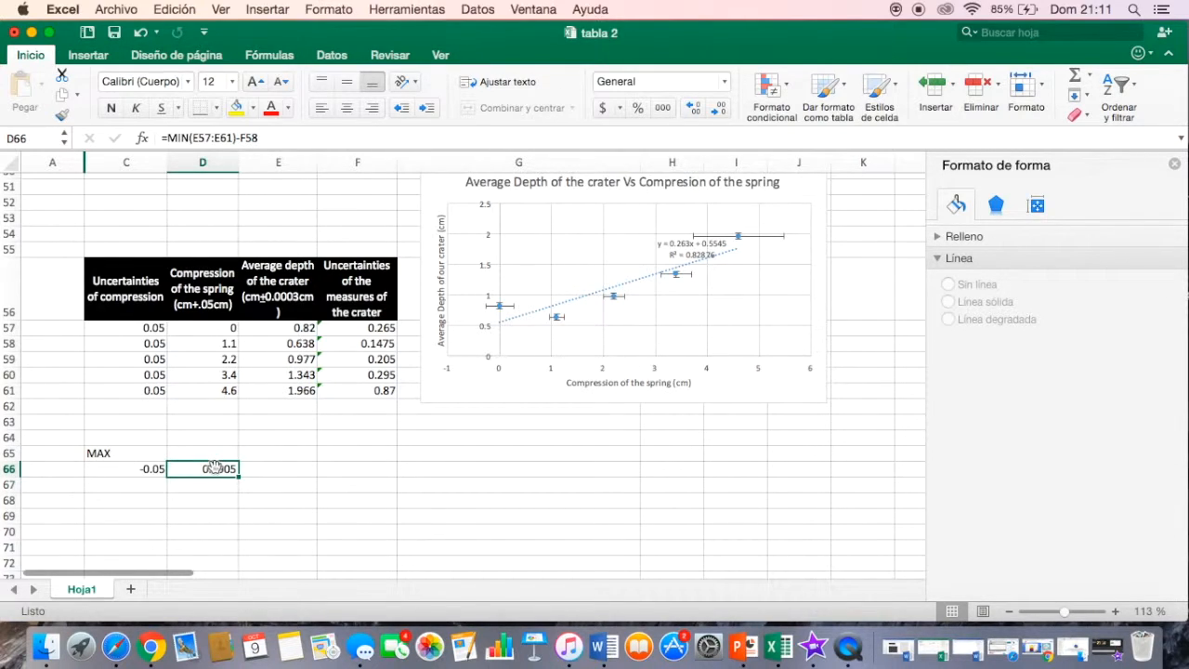
Enter the formula =MAX(D57:D61)+C57 in cell C67 to get the largest spring compression plus its uncertainty.
{"action": "left_click", "coordinate": [142, 485]}
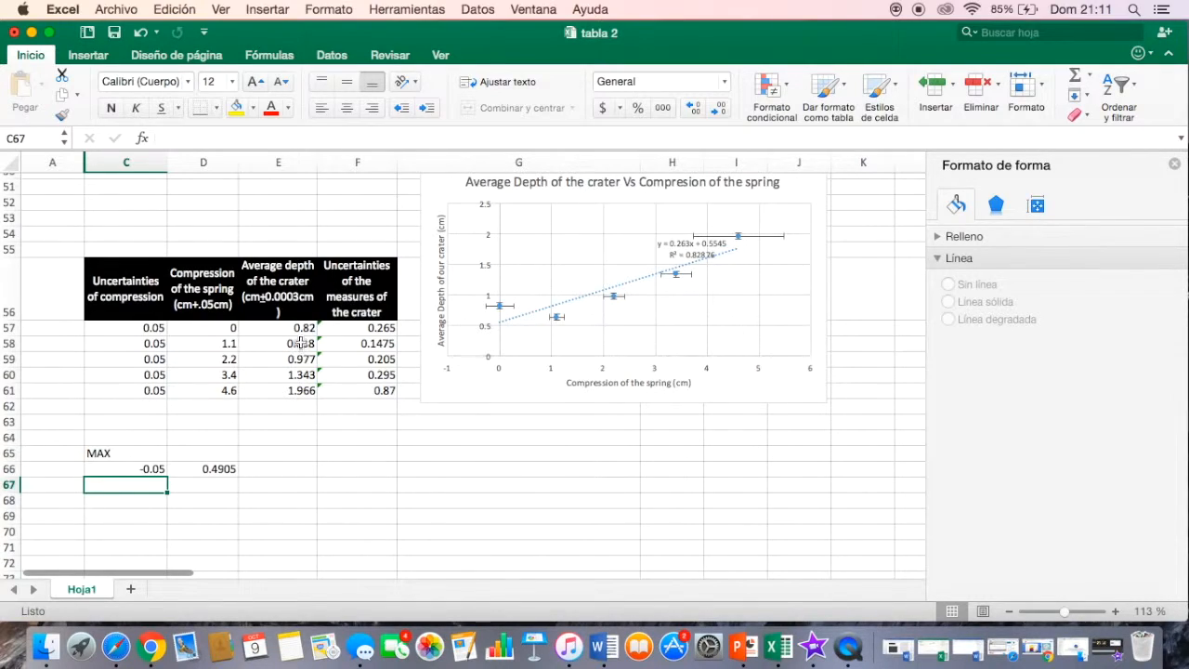
{"action": "type", "text": "="}
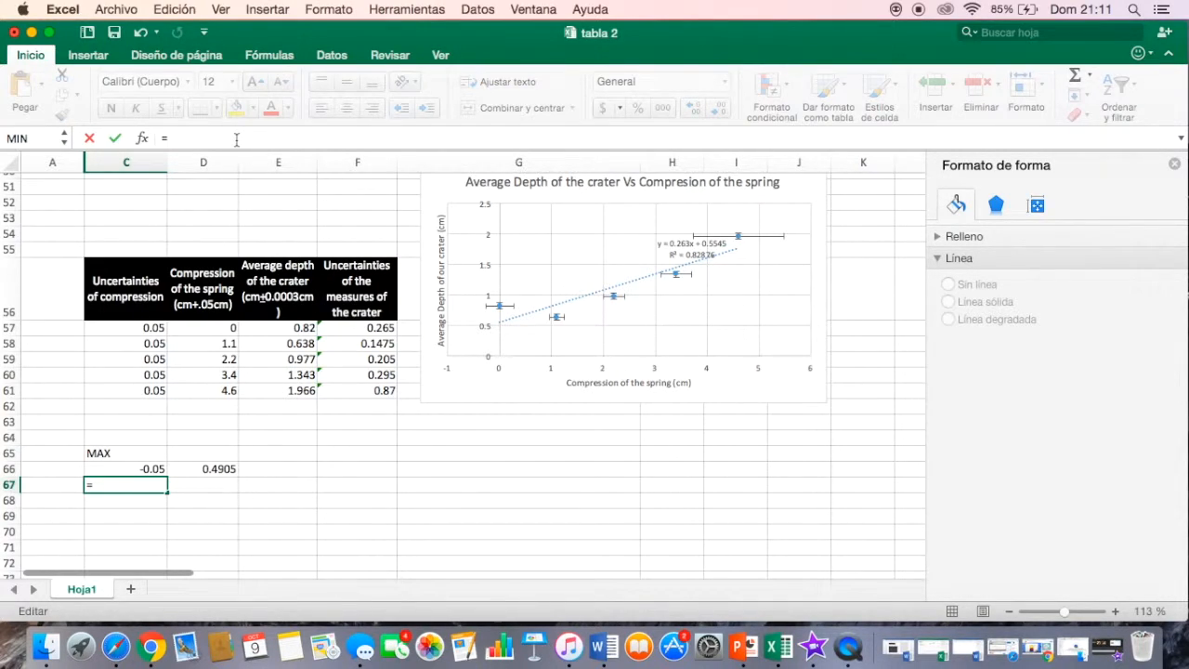
{"action": "type", "text": "M"}
{"action": "double_click", "coordinate": [235, 189]}
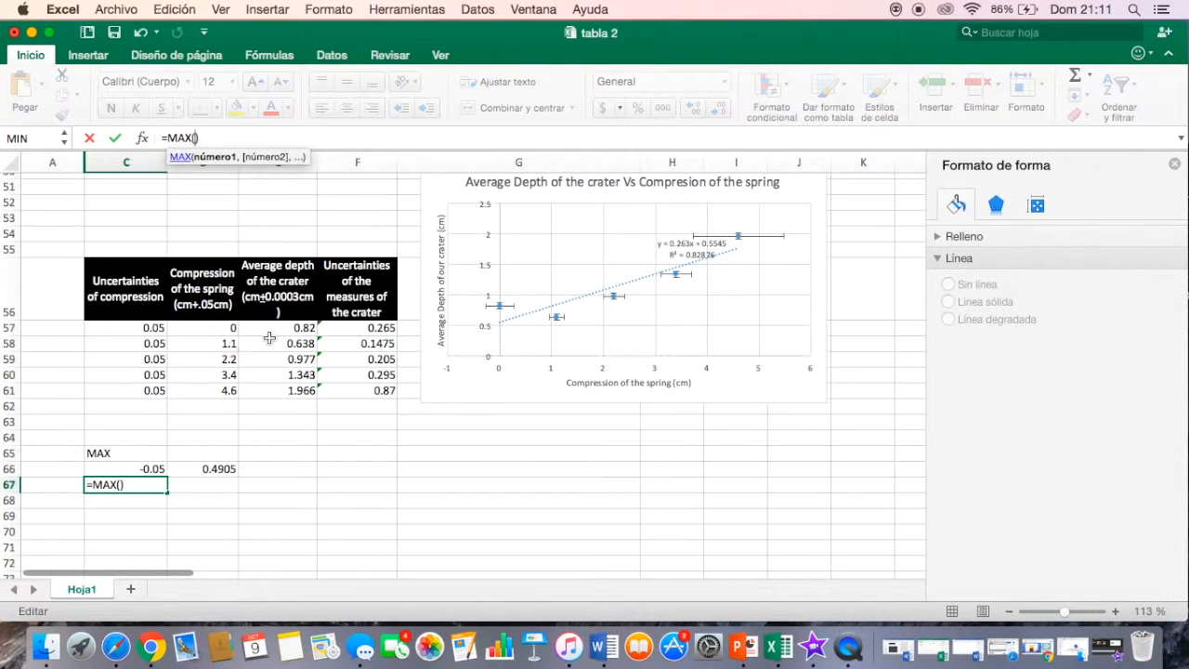
{"action": "left_click_drag", "start_coordinate": [221, 326], "coordinate": [233, 390]}
{"action": "left_click", "coordinate": [276, 138]}
{"action": "type", "text": "+"}
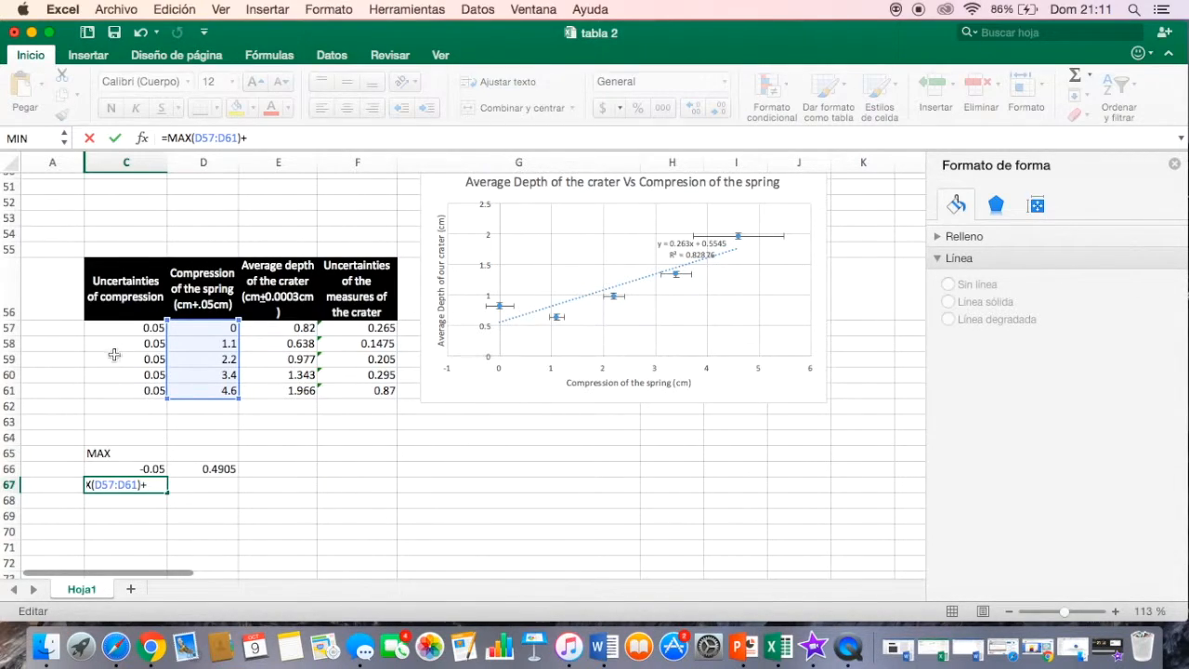
{"action": "left_click", "coordinate": [133, 324]}
{"action": "key", "text": "Return"}
{"action": "left_click", "coordinate": [207, 366]}
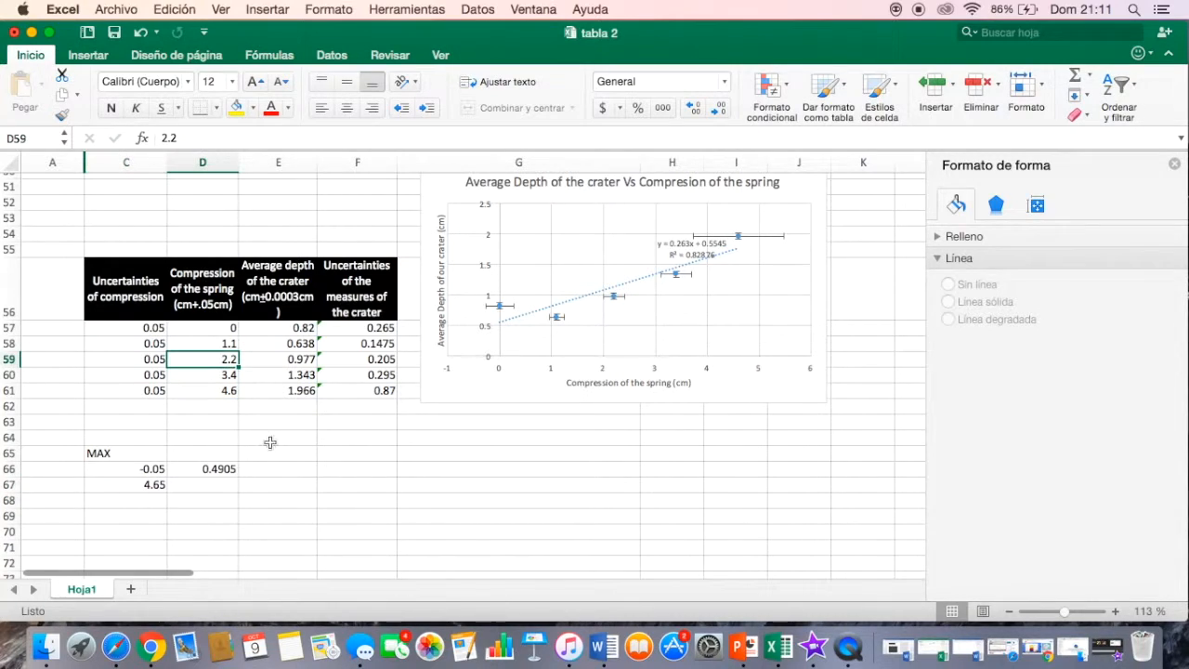
Enter the formula =MAX(E57:E61)+F61 in cell D67 to get the greatest crater depth plus its uncertainty.
{"action": "left_click", "coordinate": [226, 483]}
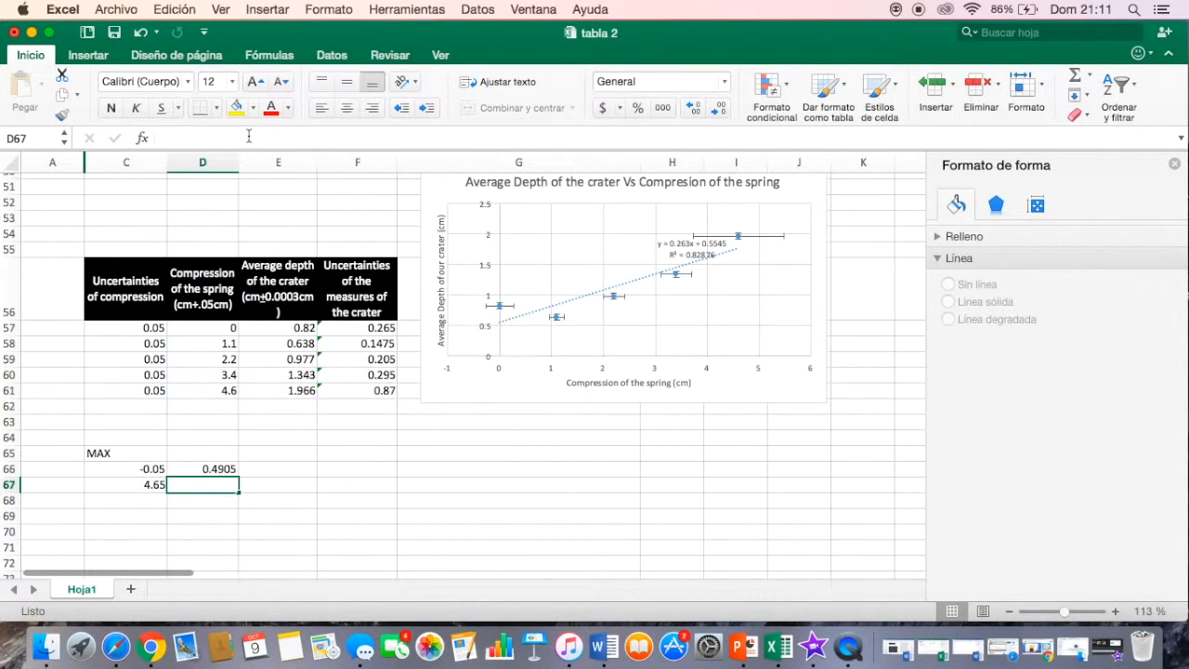
{"action": "type", "text": "=M"}
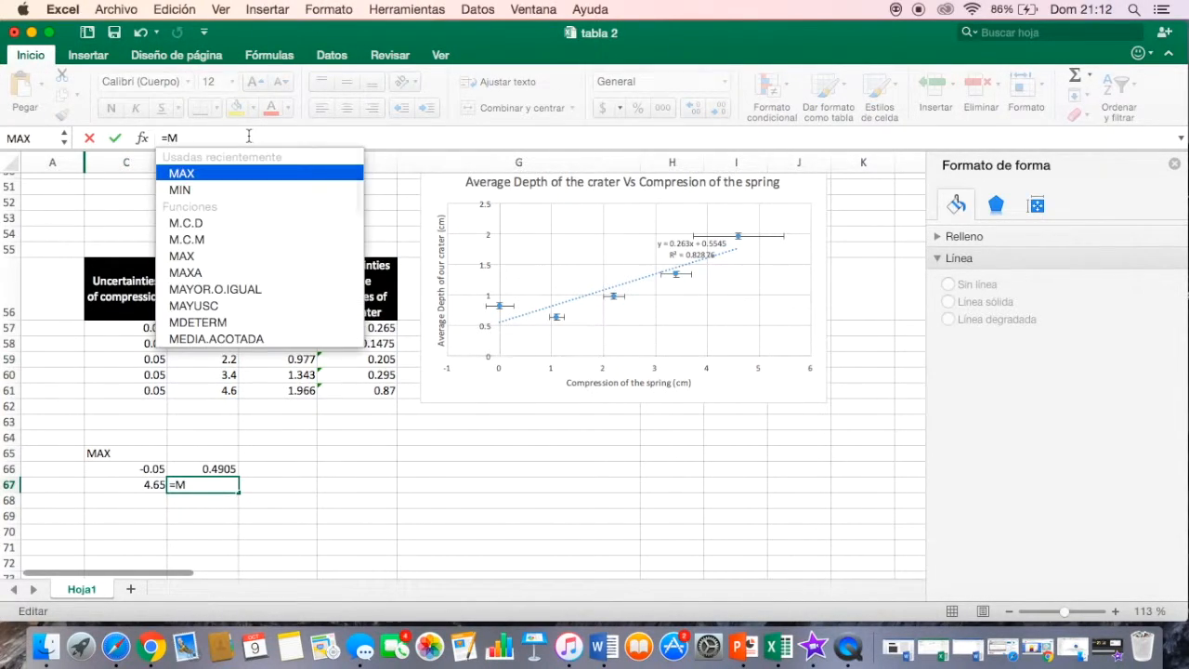
{"action": "double_click", "coordinate": [244, 174]}
{"action": "left_click_drag", "start_coordinate": [296, 329], "coordinate": [293, 390]}
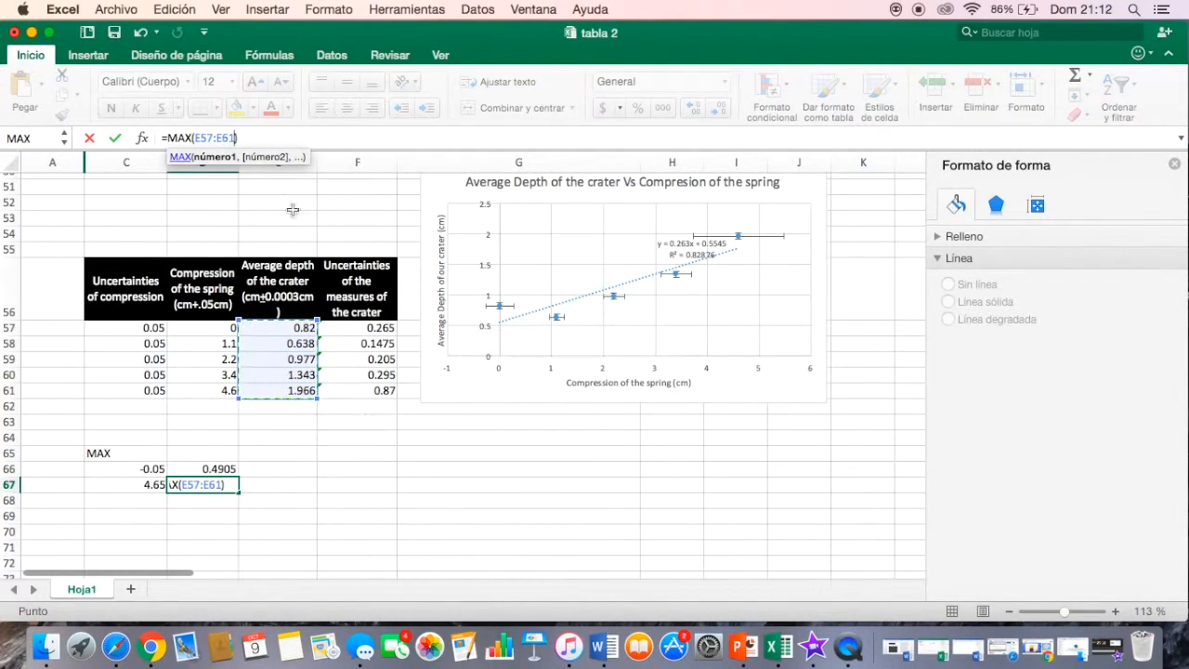
{"action": "left_click", "coordinate": [277, 137]}
{"action": "type", "text": "+"}
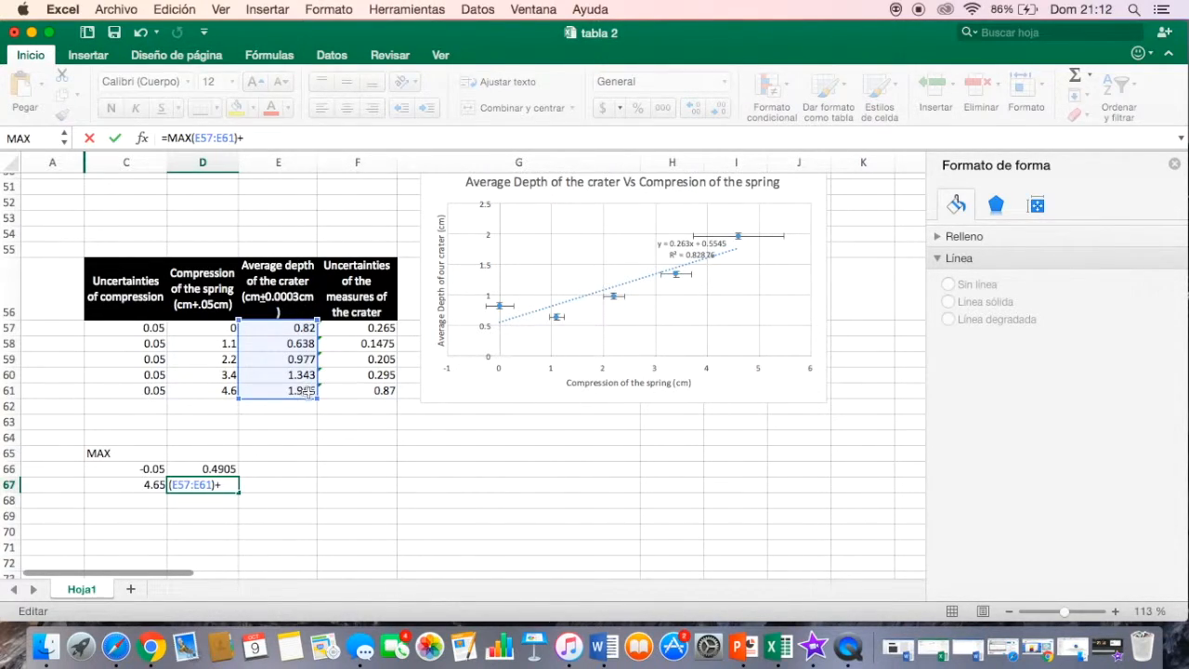
{"action": "left_click", "coordinate": [376, 391]}
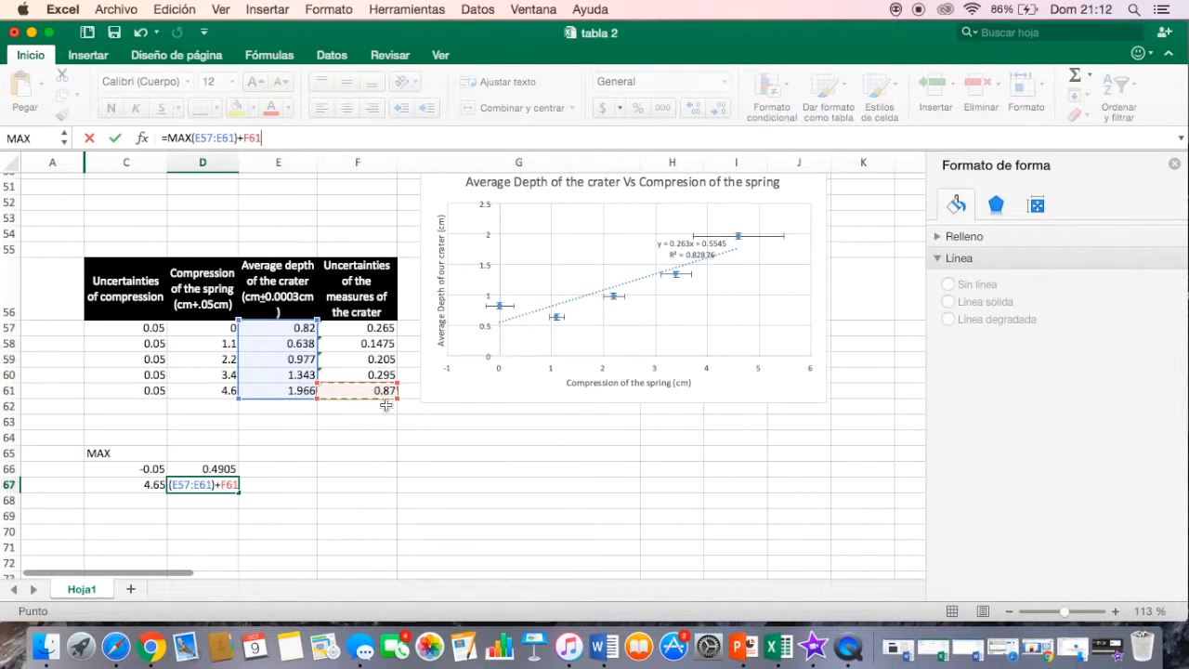
{"action": "key", "text": "Return"}
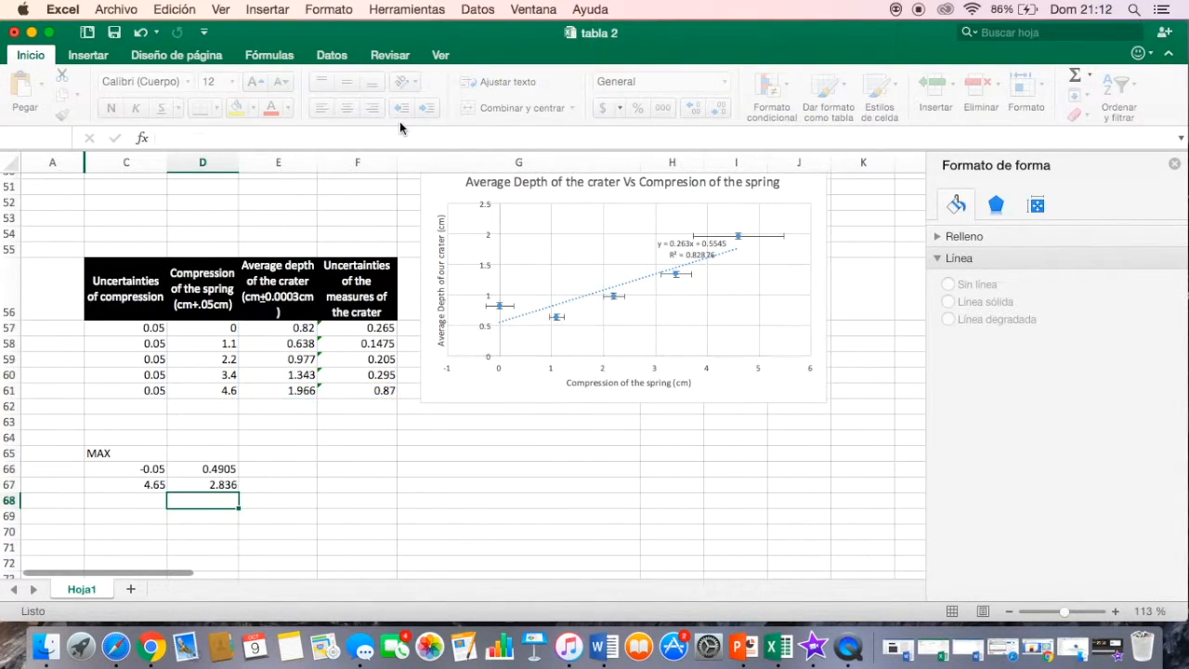
Add a second data series named "MAX" to the crater depth scatter chart's data source.
{"action": "scroll", "coordinate": [133, 512], "scroll_direction": "down", "scroll_amount": 1}
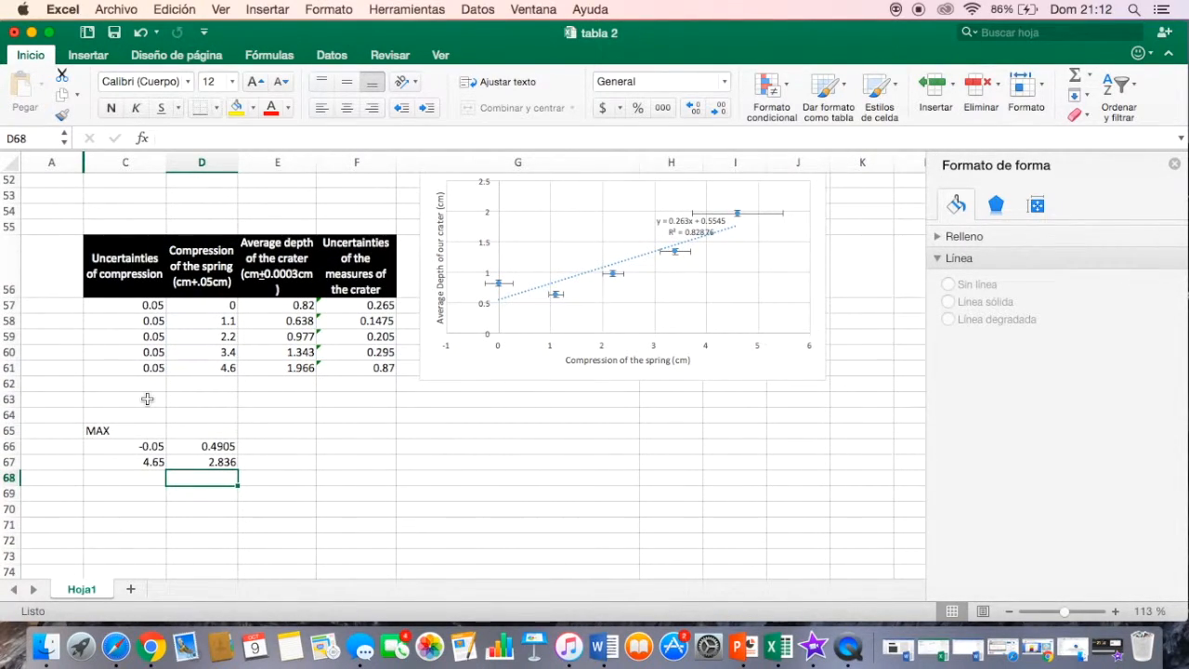
{"action": "left_click", "coordinate": [220, 445]}
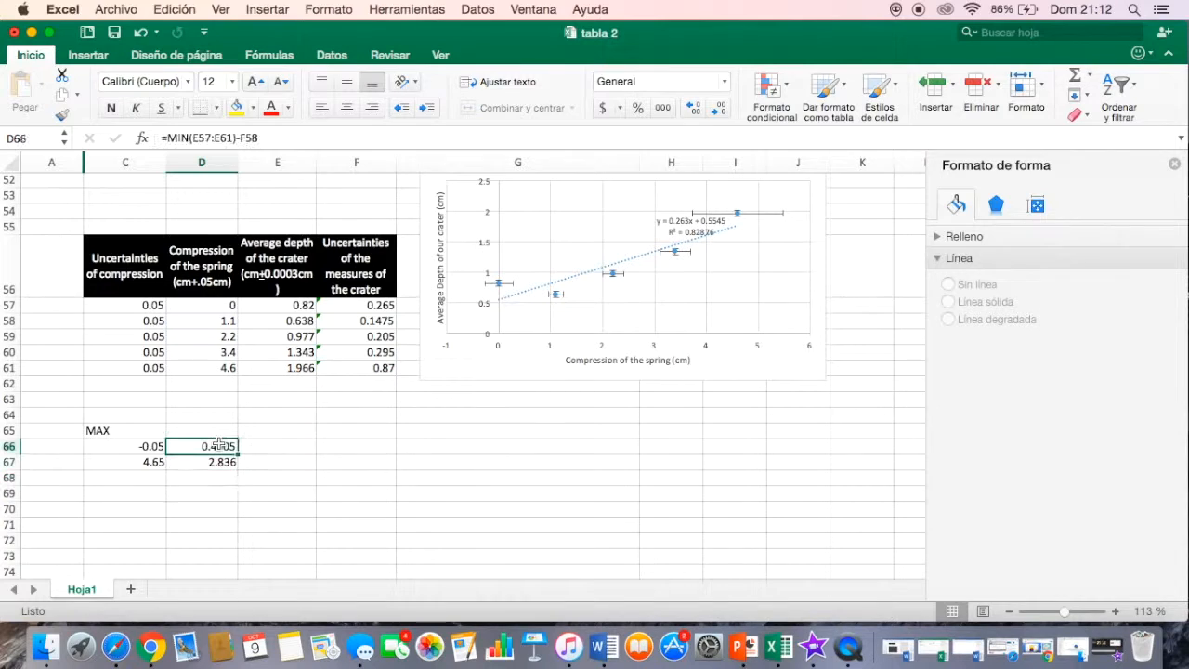
{"action": "scroll", "coordinate": [587, 275], "scroll_direction": "up", "scroll_amount": 2}
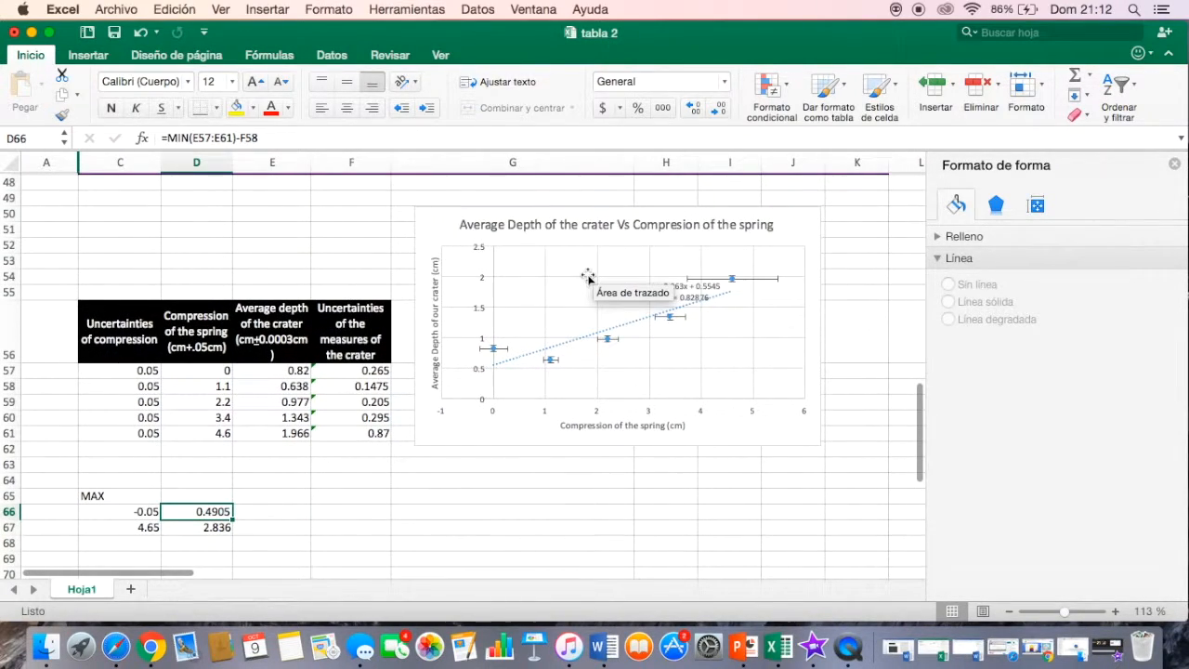
{"action": "right_click", "coordinate": [588, 277]}
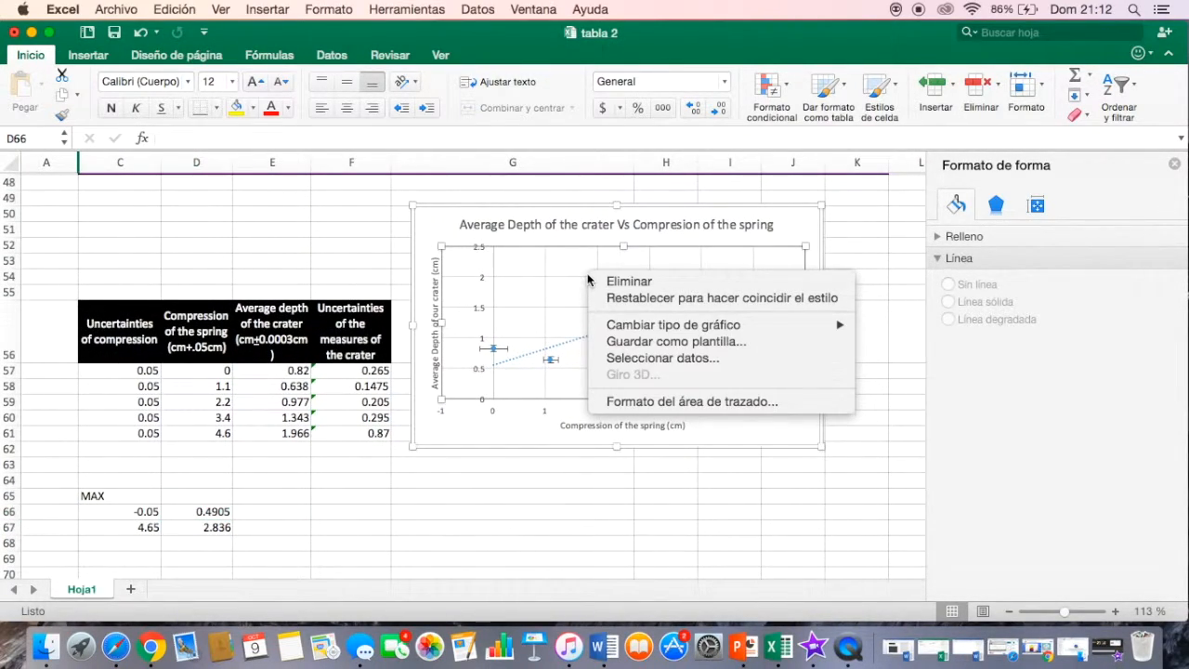
{"action": "mouse_move", "coordinate": [659, 330]}
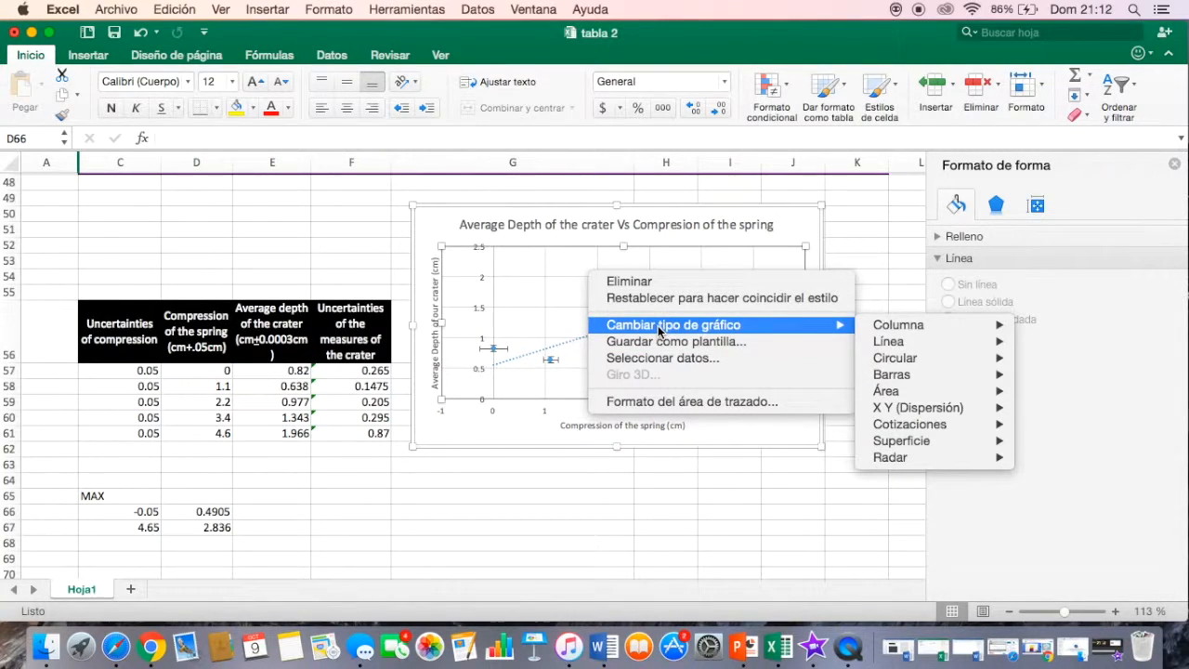
{"action": "left_click", "coordinate": [671, 365]}
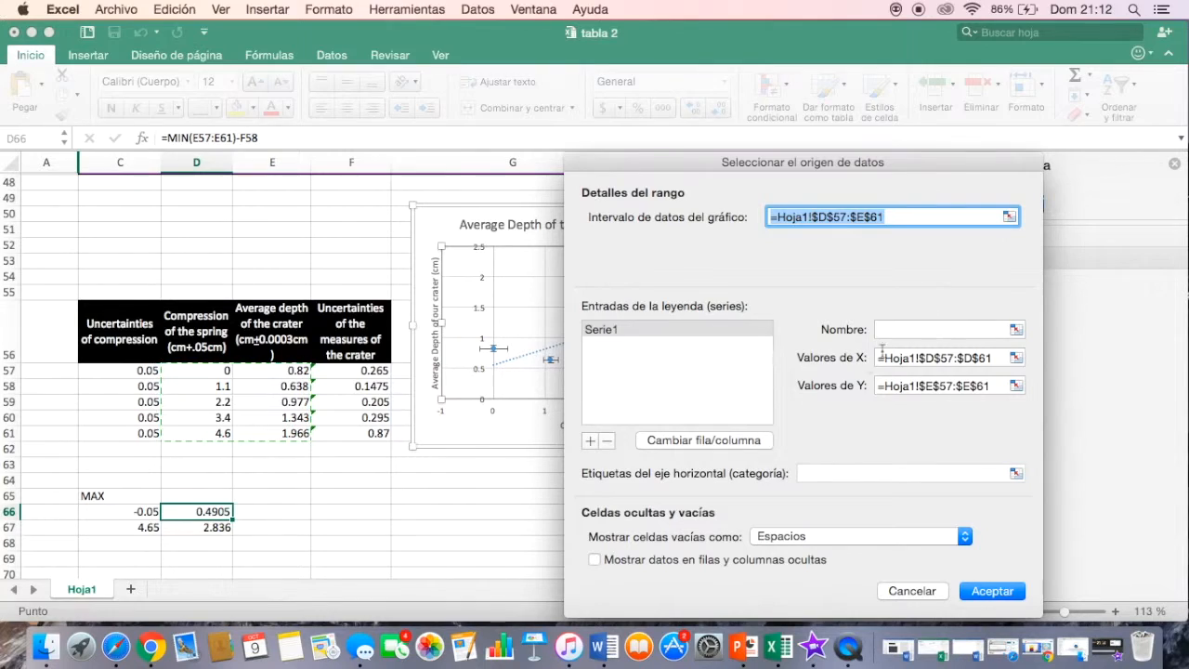
{"action": "left_click", "coordinate": [592, 444]}
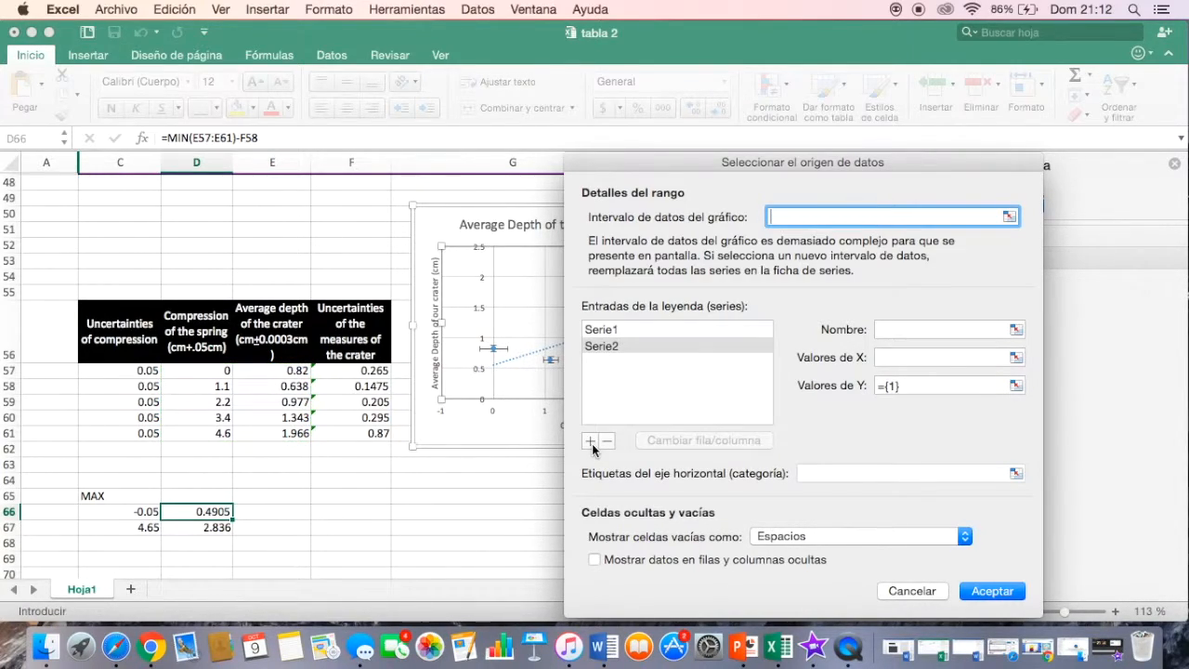
{"action": "left_click", "coordinate": [911, 329]}
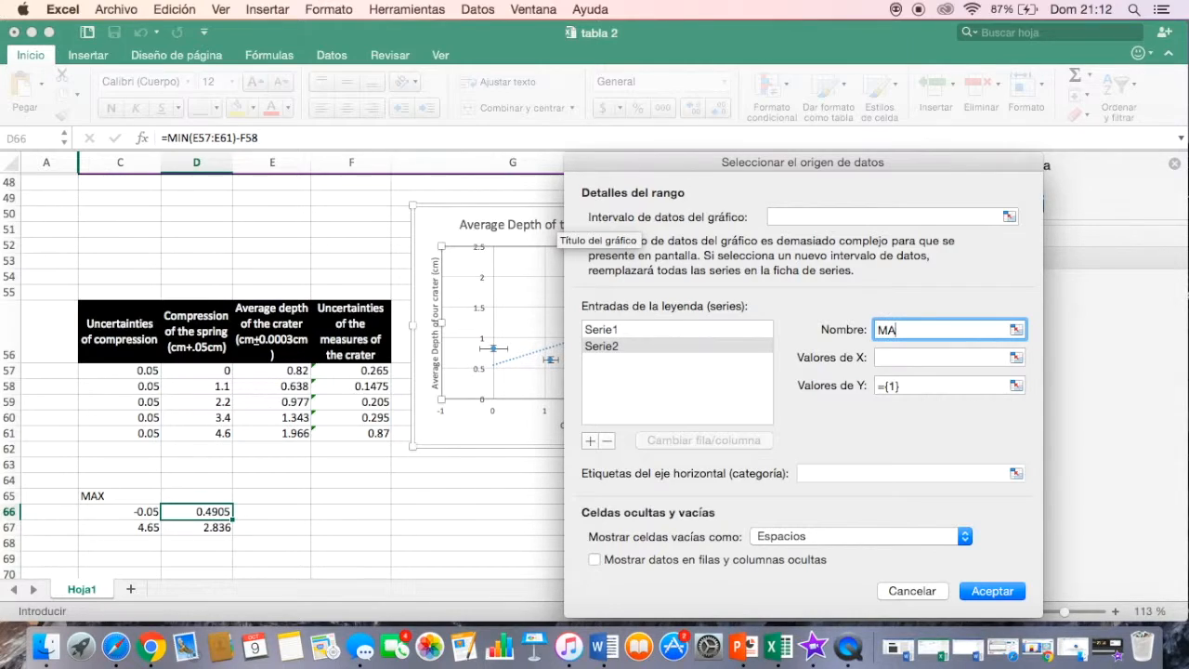
Set the MAX series' X values to C66:C67 and its Y values to D66:D67, and apply the data source changes.
{"action": "left_click", "coordinate": [934, 355]}
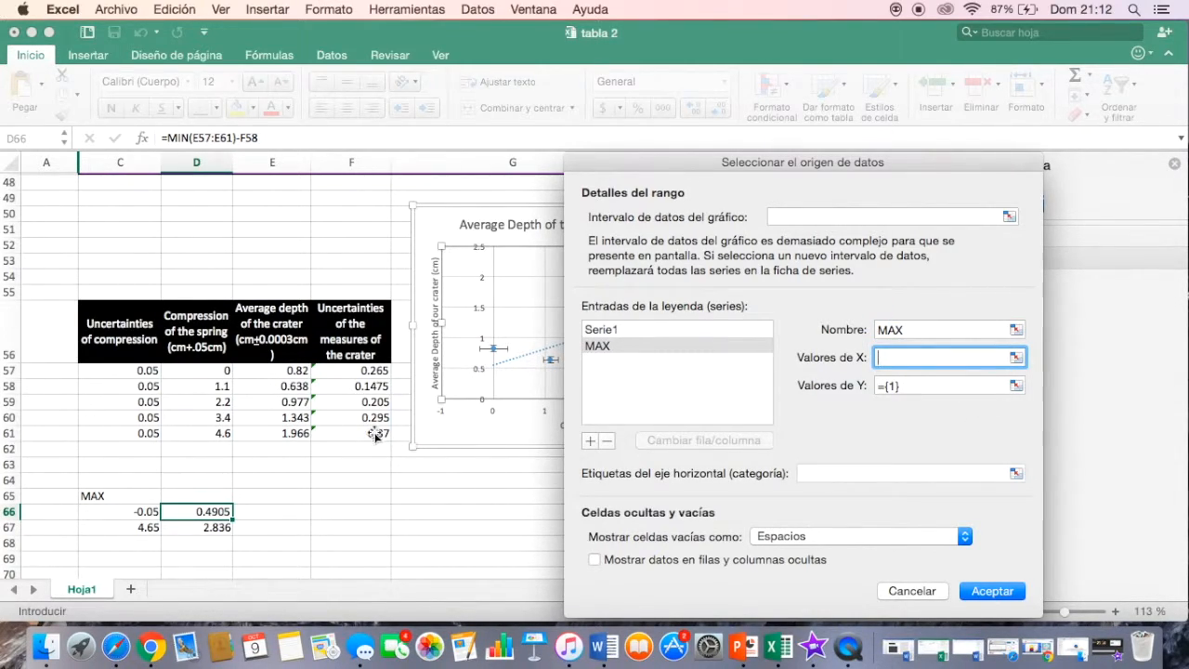
{"action": "left_click", "coordinate": [110, 513]}
{"action": "left_click_drag", "start_coordinate": [110, 513], "coordinate": [111, 527]}
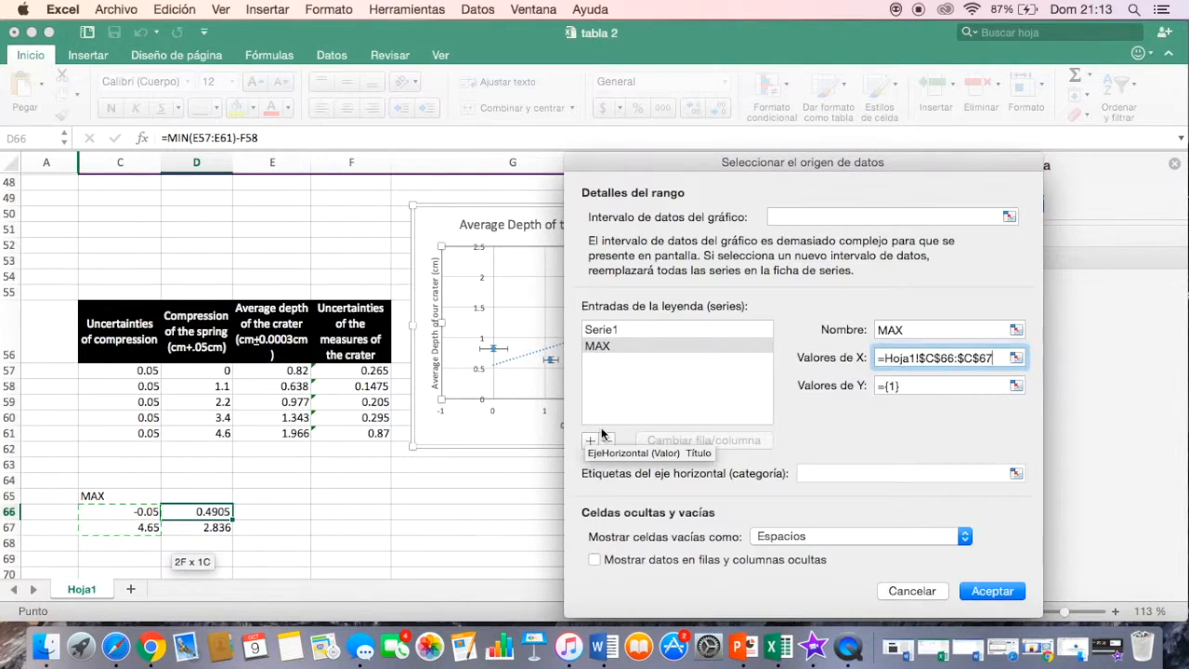
{"action": "left_click_drag", "start_coordinate": [937, 383], "coordinate": [871, 377]}
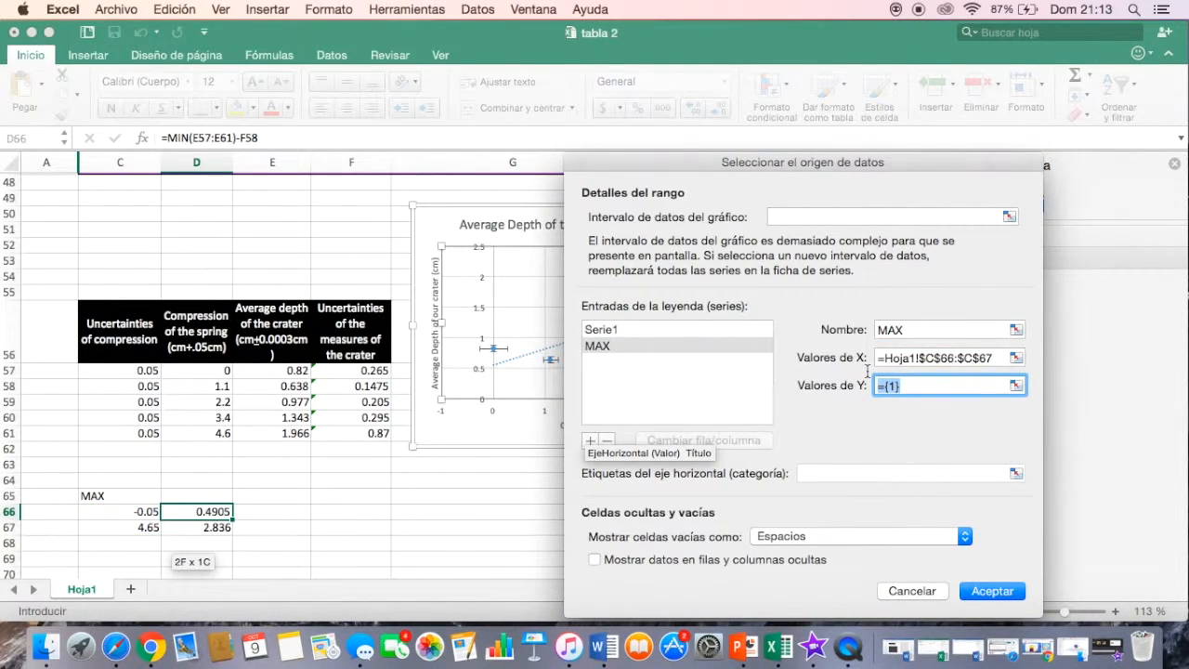
{"action": "key", "text": "BackSpace"}
{"action": "left_click_drag", "start_coordinate": [206, 512], "coordinate": [213, 529]}
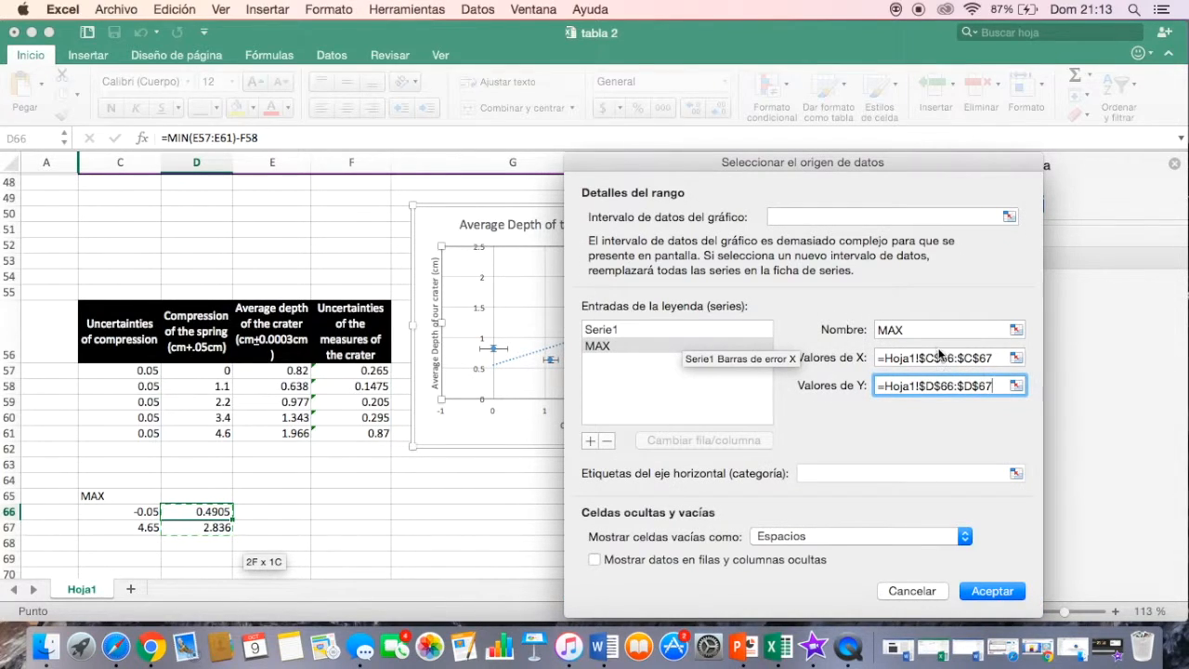
{"action": "left_click", "coordinate": [989, 591]}
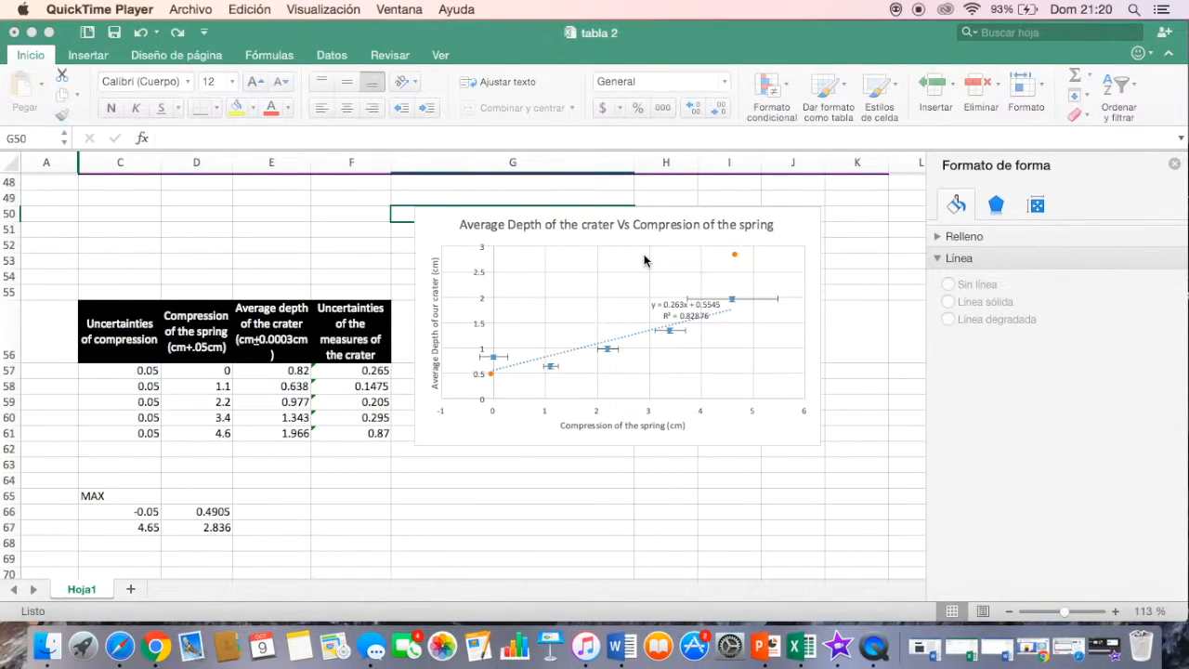
{"action": "left_click", "coordinate": [646, 56]}
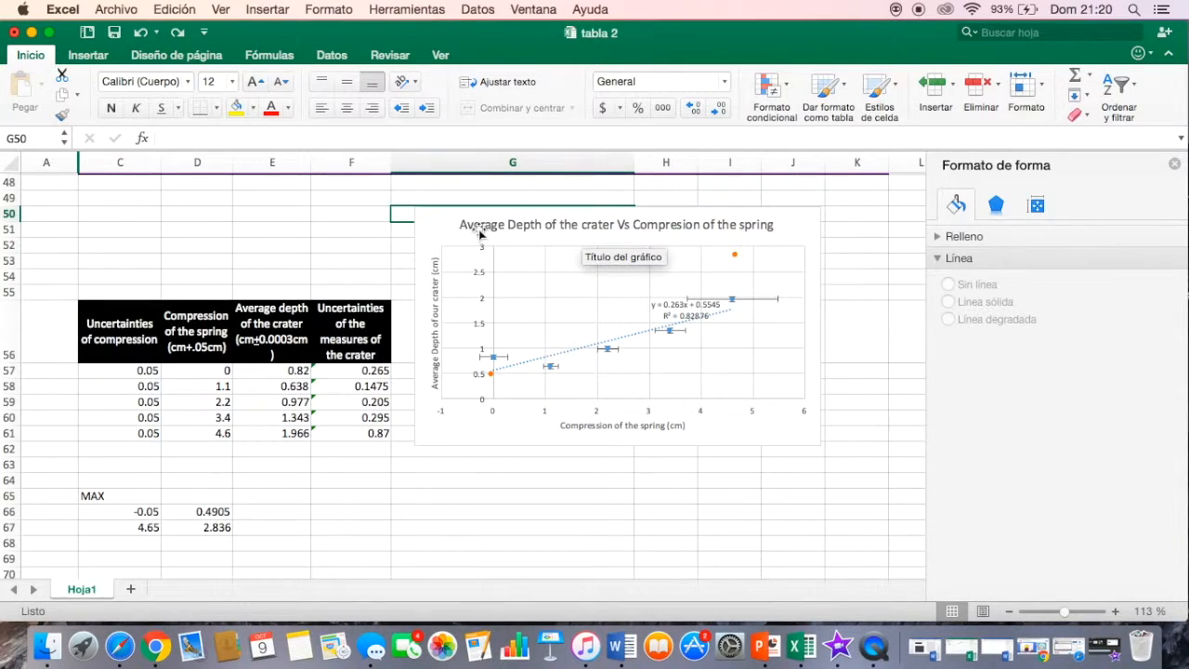
Add a linear trendline to the MAX series and display its equation and R-squared value on the chart.
{"action": "left_click", "coordinate": [447, 229]}
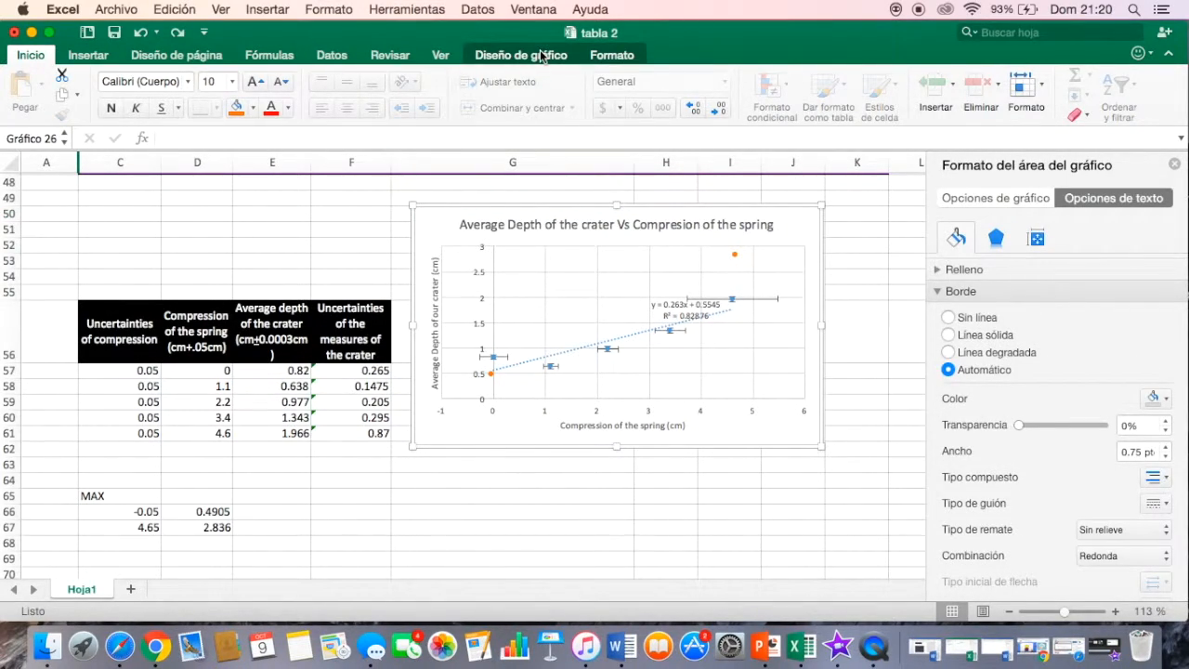
{"action": "left_click", "coordinate": [543, 57]}
{"action": "left_click", "coordinate": [33, 97]}
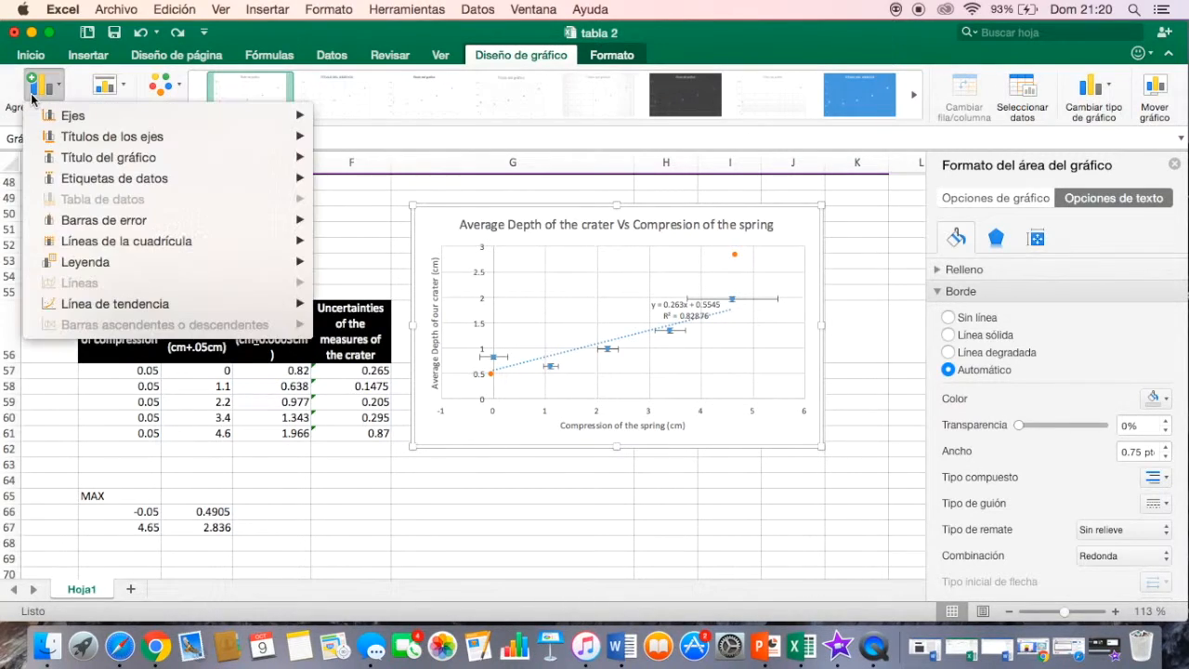
{"action": "mouse_move", "coordinate": [99, 306]}
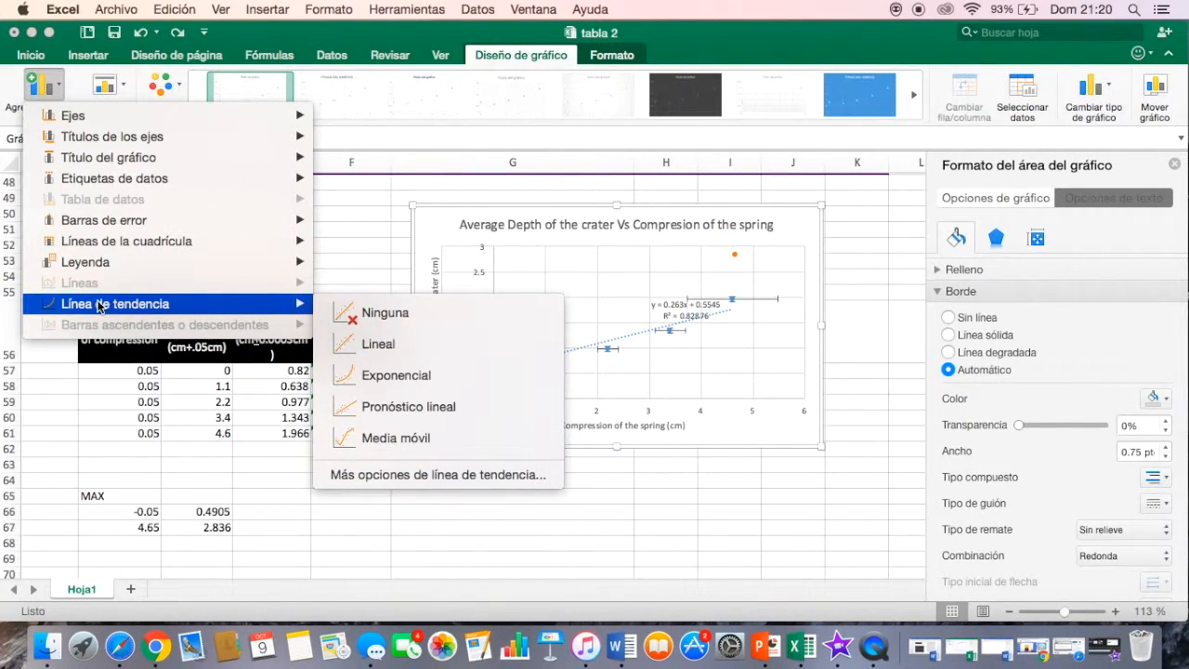
{"action": "left_click", "coordinate": [389, 475]}
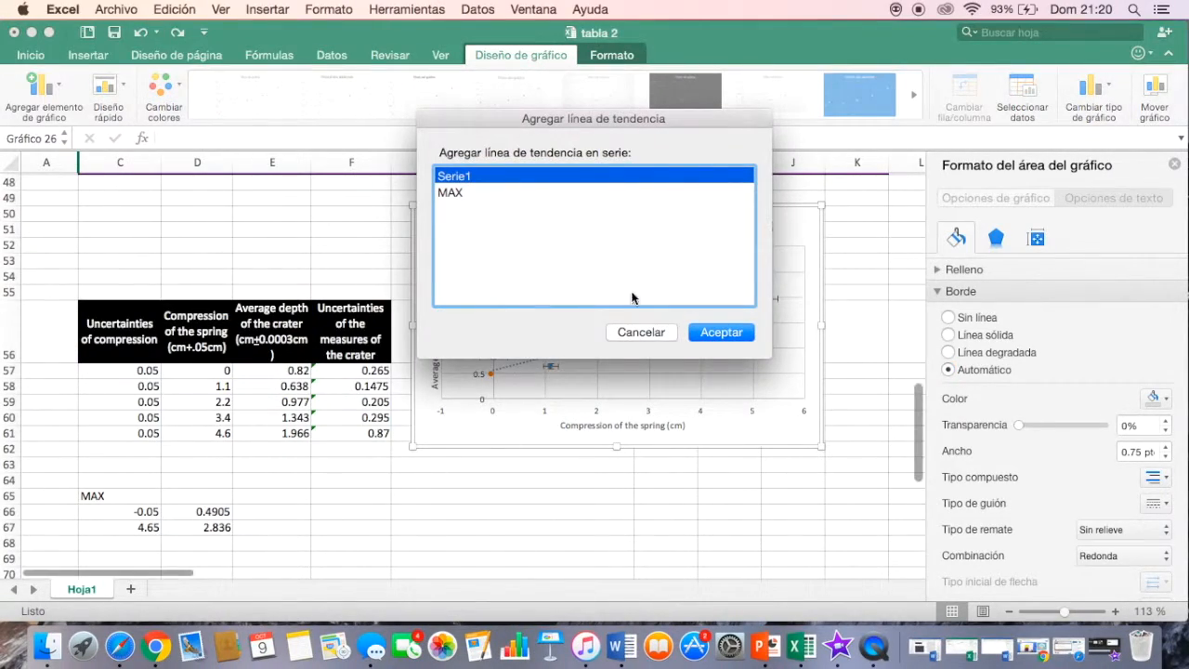
{"action": "left_click", "coordinate": [514, 196]}
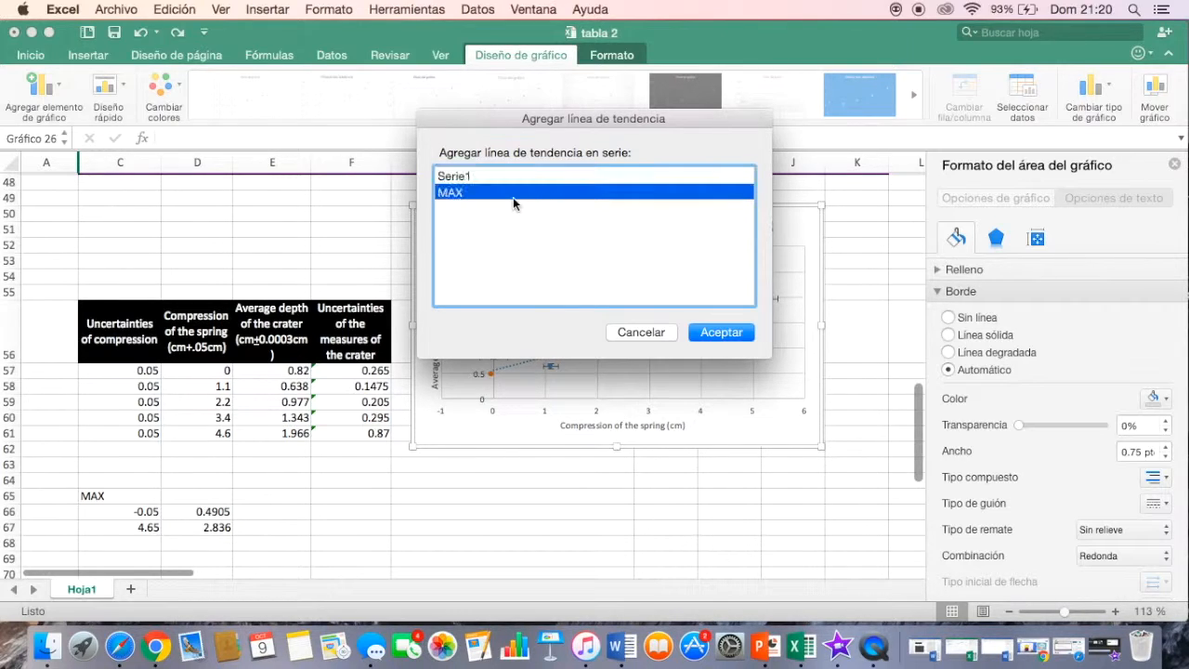
{"action": "left_click", "coordinate": [742, 334]}
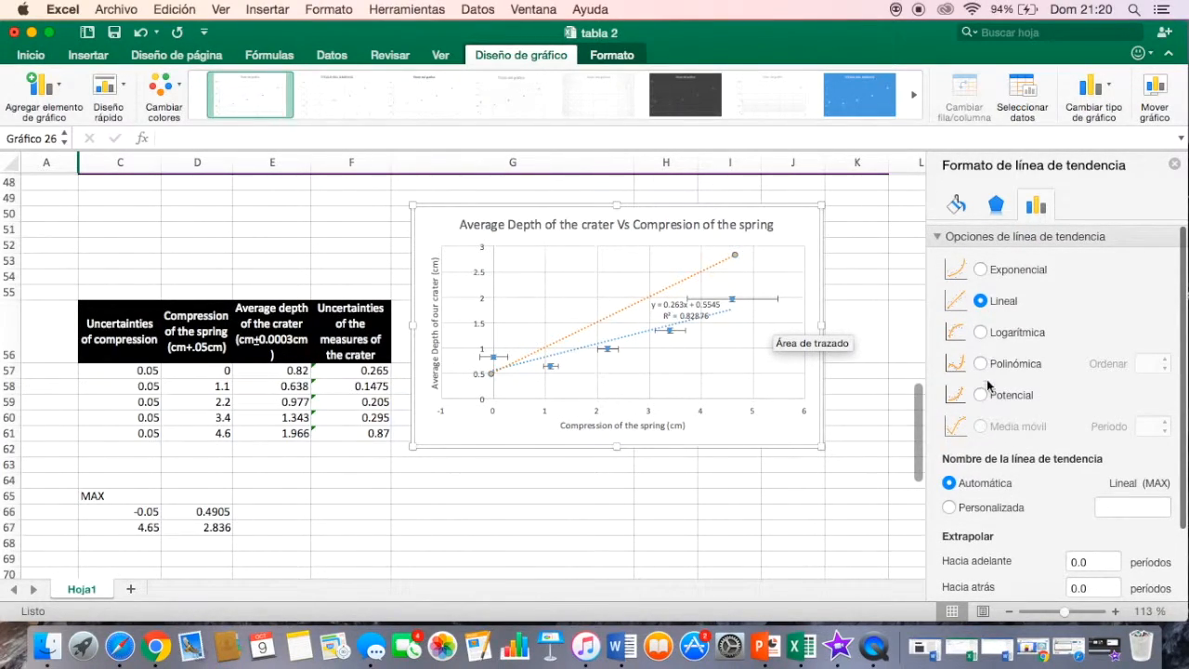
{"action": "scroll", "coordinate": [986, 385], "scroll_direction": "down", "scroll_amount": 3}
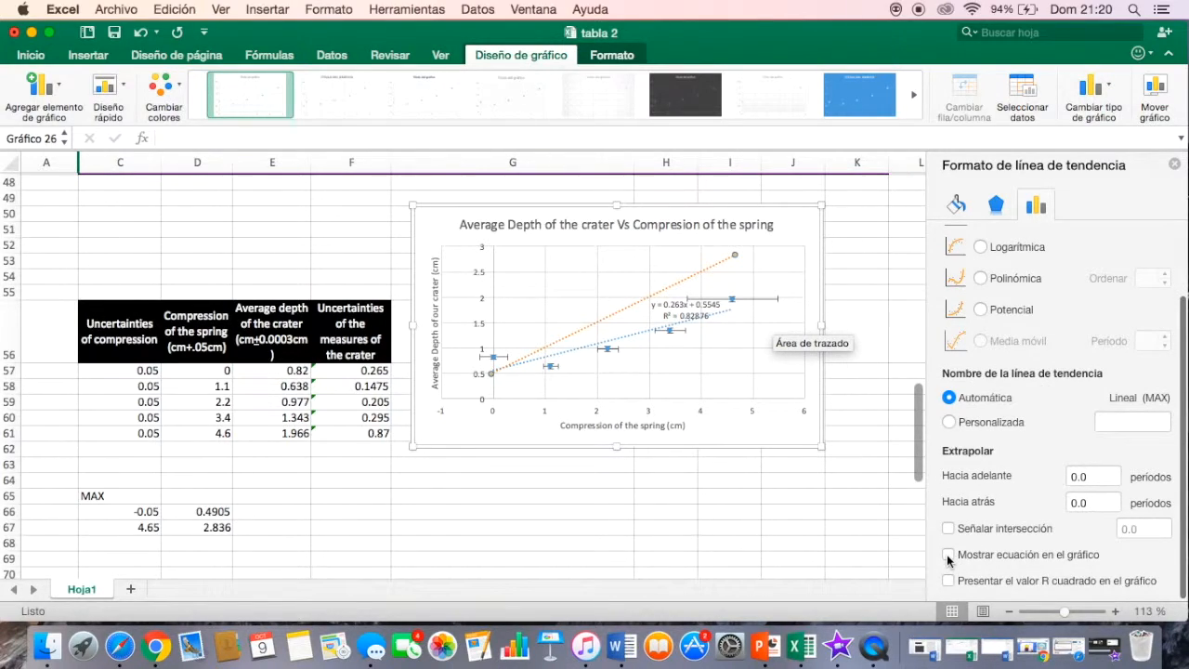
{"action": "left_click", "coordinate": [949, 556]}
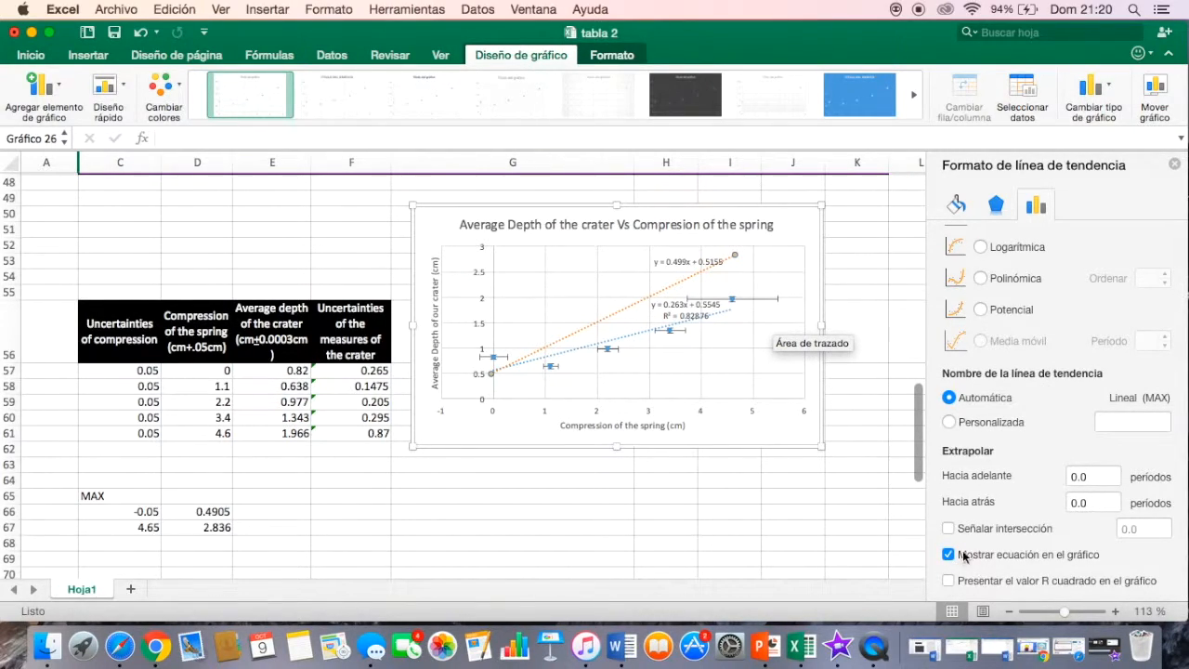
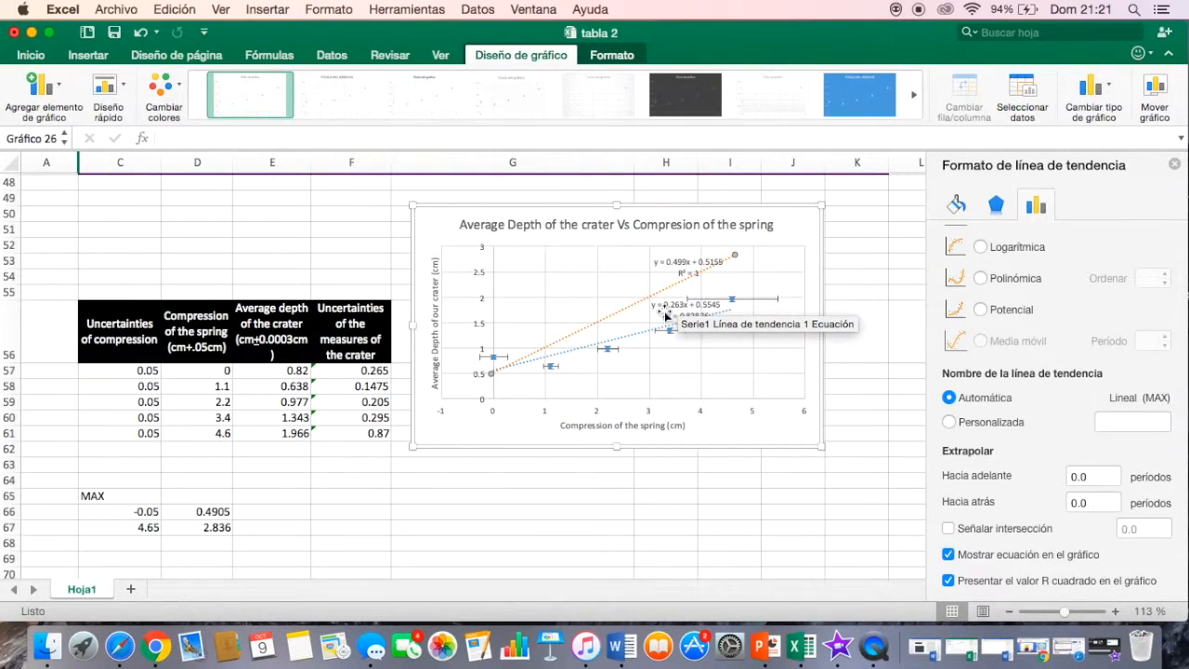
Enter the label MIN in cell C70, below the MAX points.
{"action": "scroll", "coordinate": [664, 314], "scroll_direction": "up", "scroll_amount": 5}
{"action": "scroll", "coordinate": [740, 323], "scroll_direction": "up", "scroll_amount": 3}
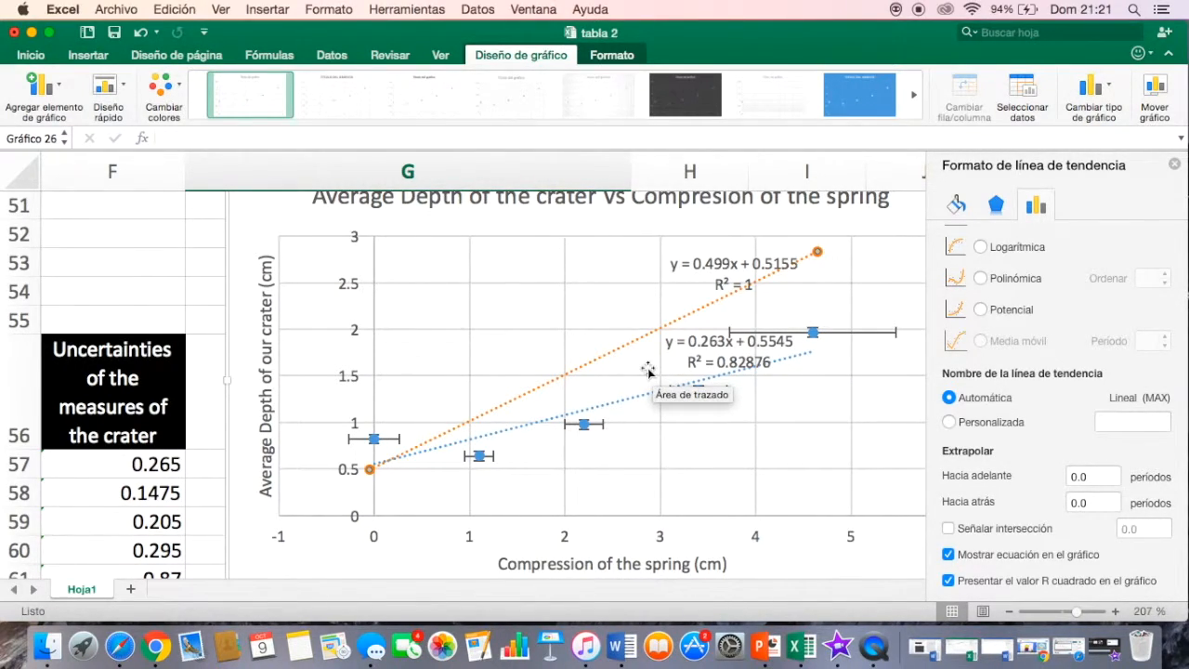
{"action": "scroll", "coordinate": [324, 365], "scroll_direction": "down", "scroll_amount": 5}
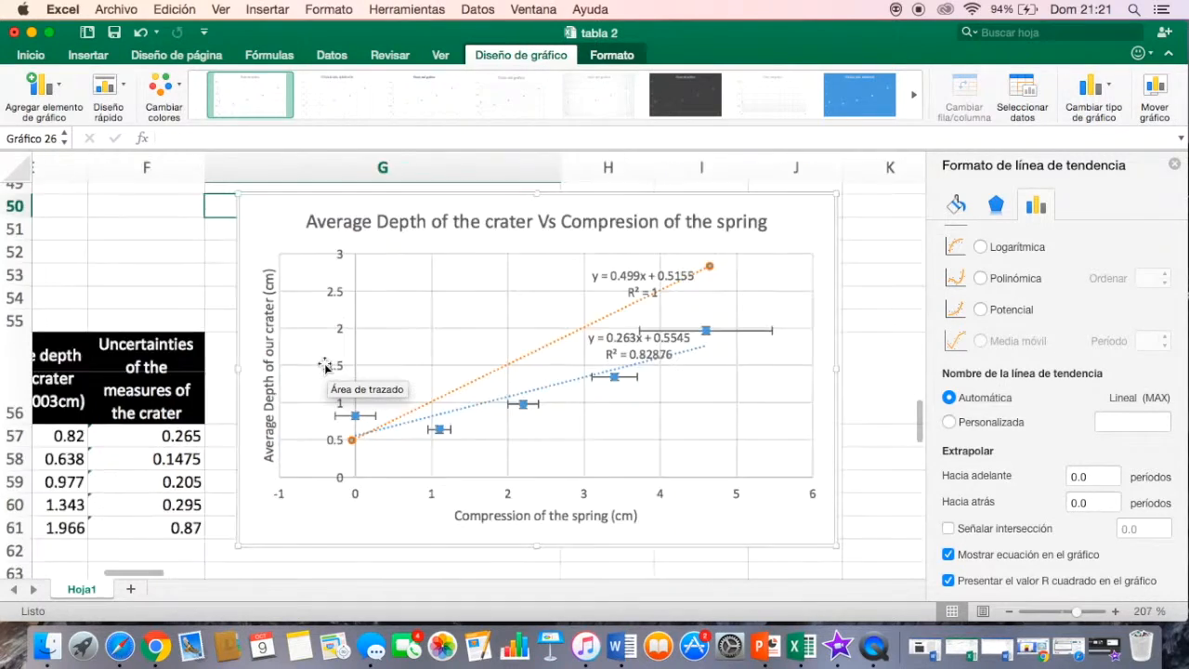
{"action": "scroll", "coordinate": [529, 344], "scroll_direction": "left", "scroll_amount": 5}
{"action": "scroll", "coordinate": [530, 343], "scroll_direction": "down", "scroll_amount": 3}
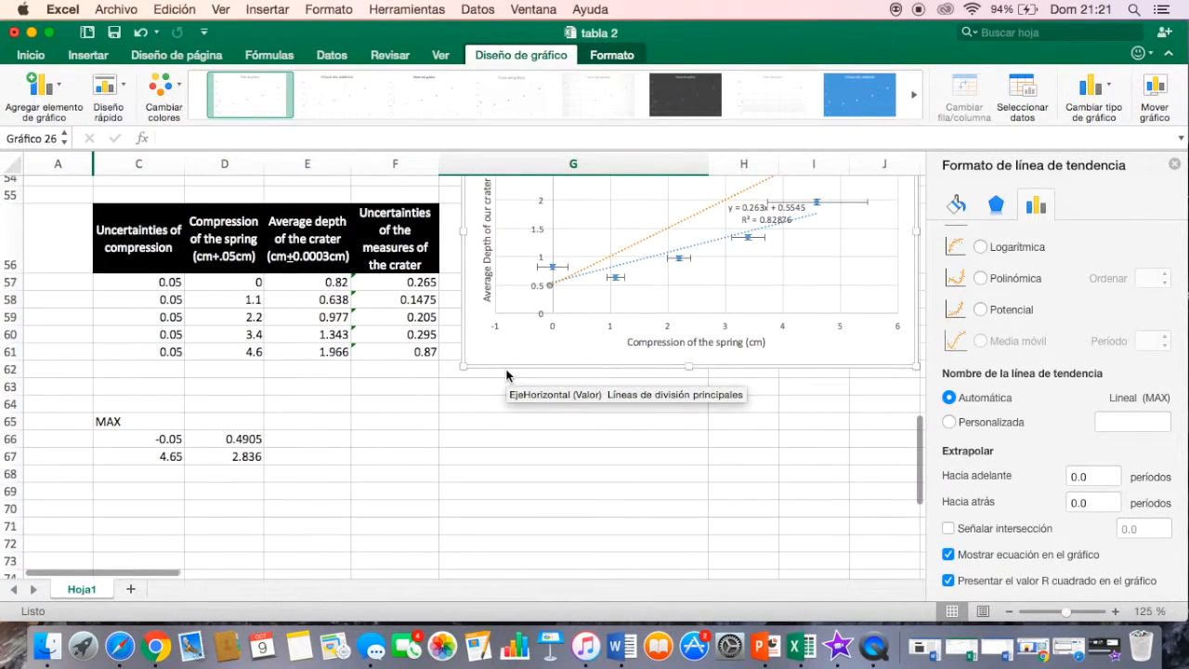
{"action": "left_click", "coordinate": [151, 510]}
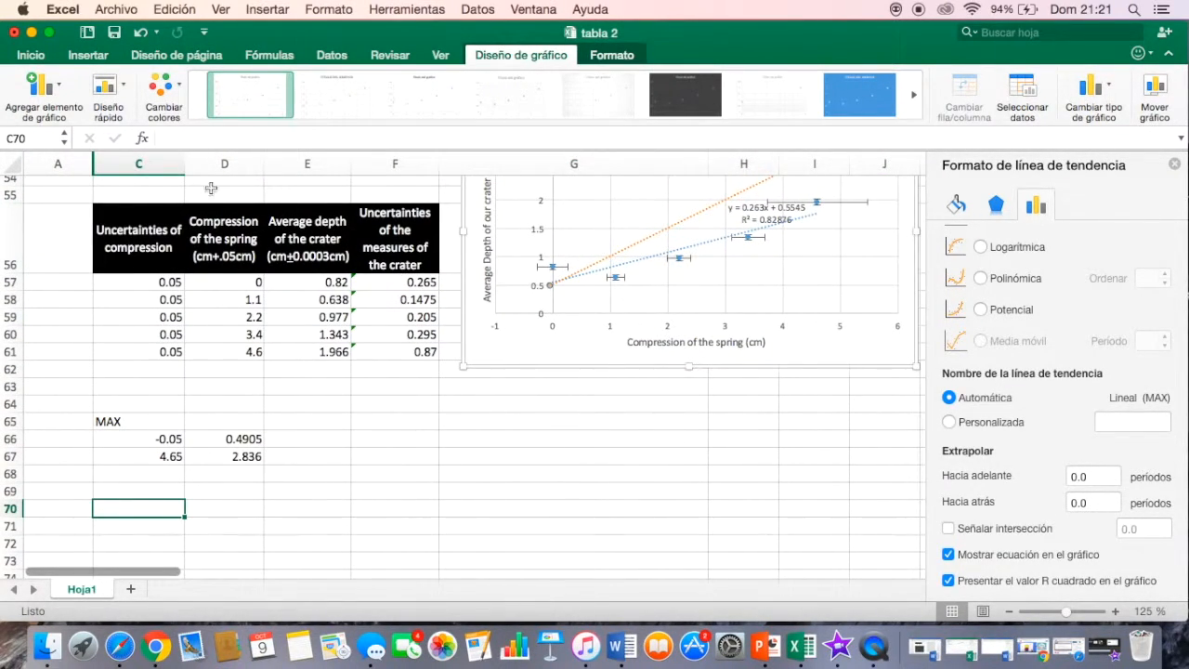
{"action": "left_click", "coordinate": [207, 136]}
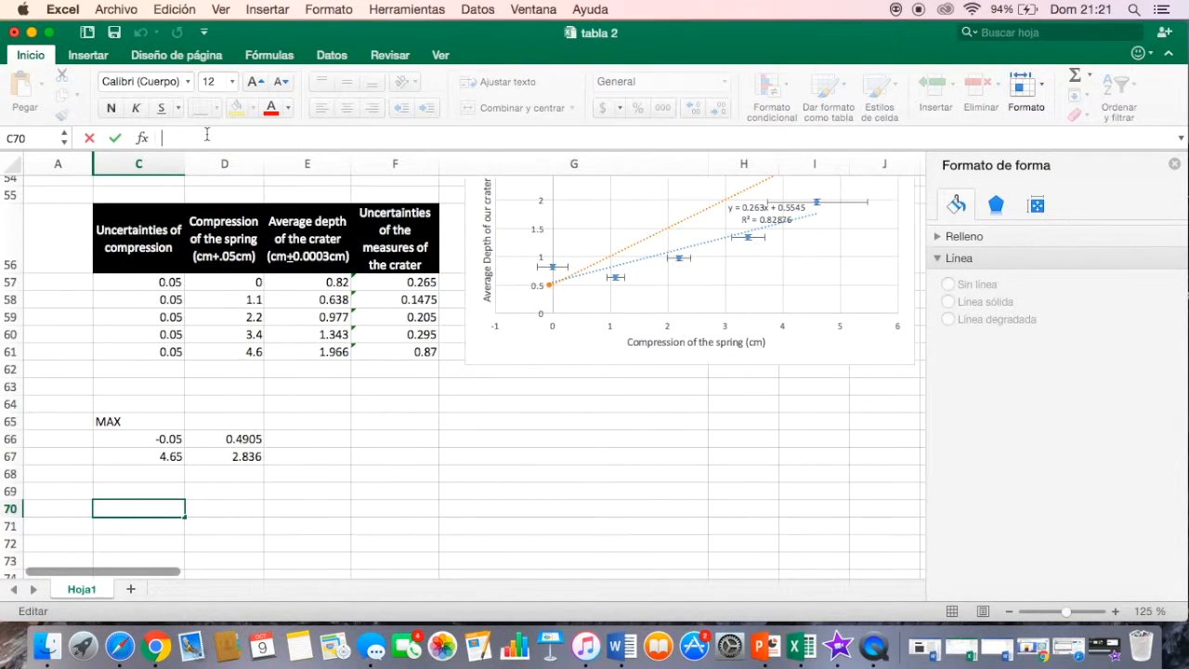
{"action": "type", "text": "MIN"}
Enter the formula =MAX(D57:D61)+C57 in cell C71 to get the largest spring compression plus its uncertainty.
{"action": "scroll", "coordinate": [132, 470], "scroll_direction": "down", "scroll_amount": 1}
{"action": "left_click", "coordinate": [144, 512]}
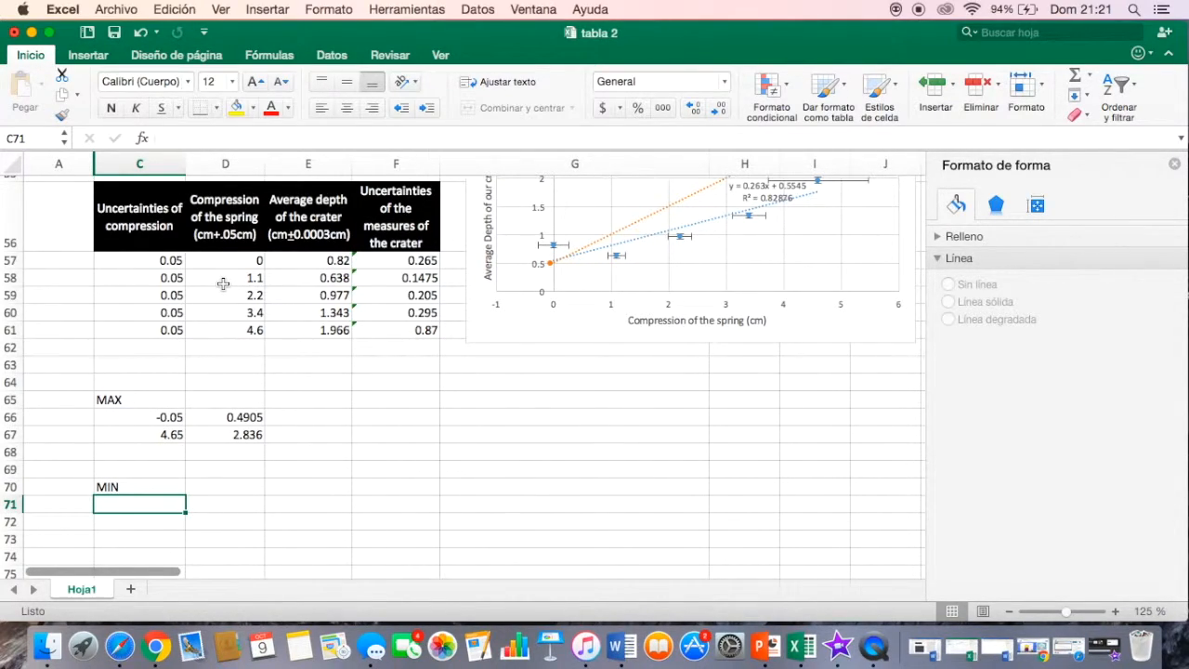
{"action": "left_click", "coordinate": [227, 135]}
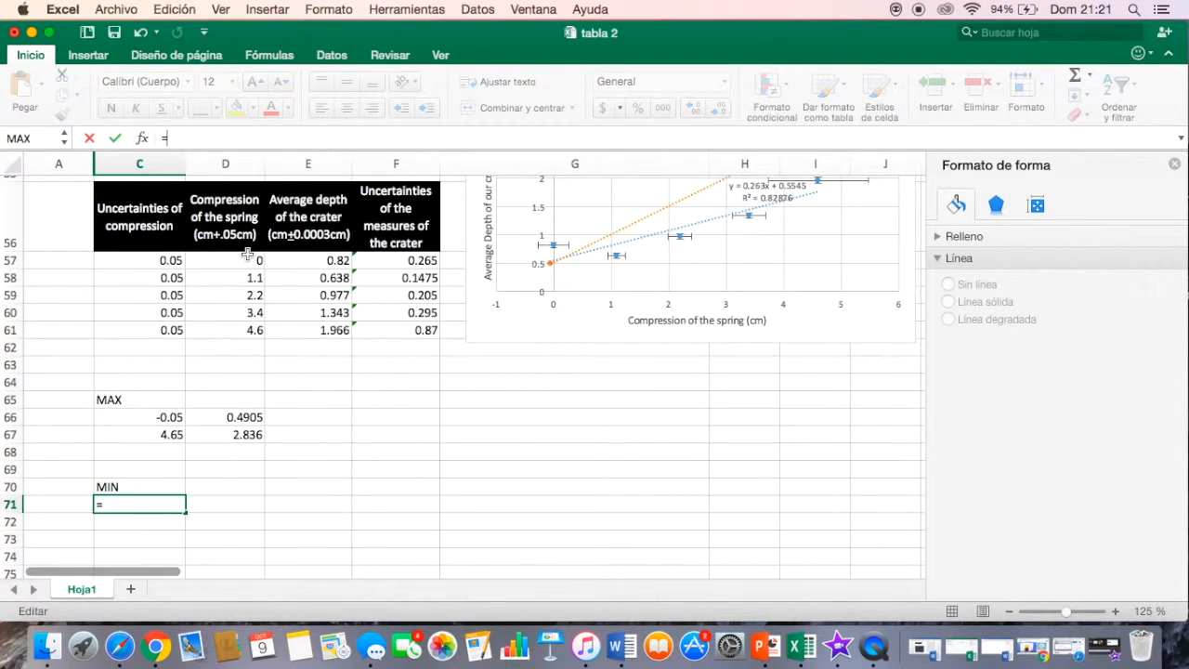
{"action": "type", "text": "ma"}
{"action": "double_click", "coordinate": [223, 173]}
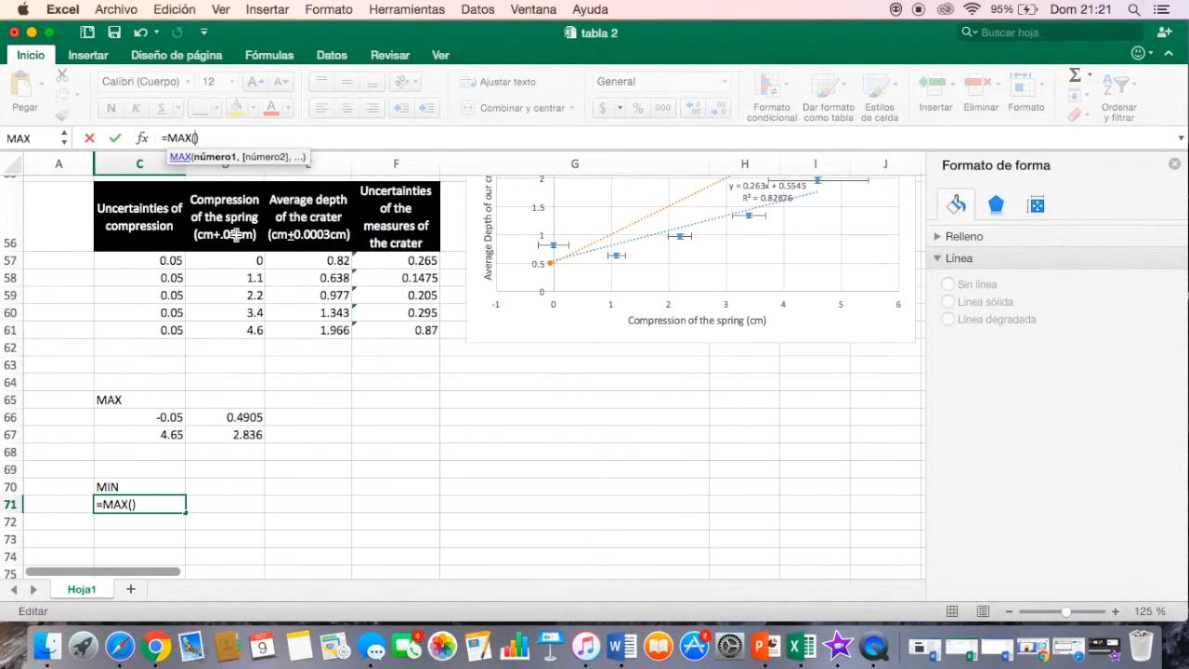
{"action": "left_click_drag", "start_coordinate": [240, 258], "coordinate": [243, 345]}
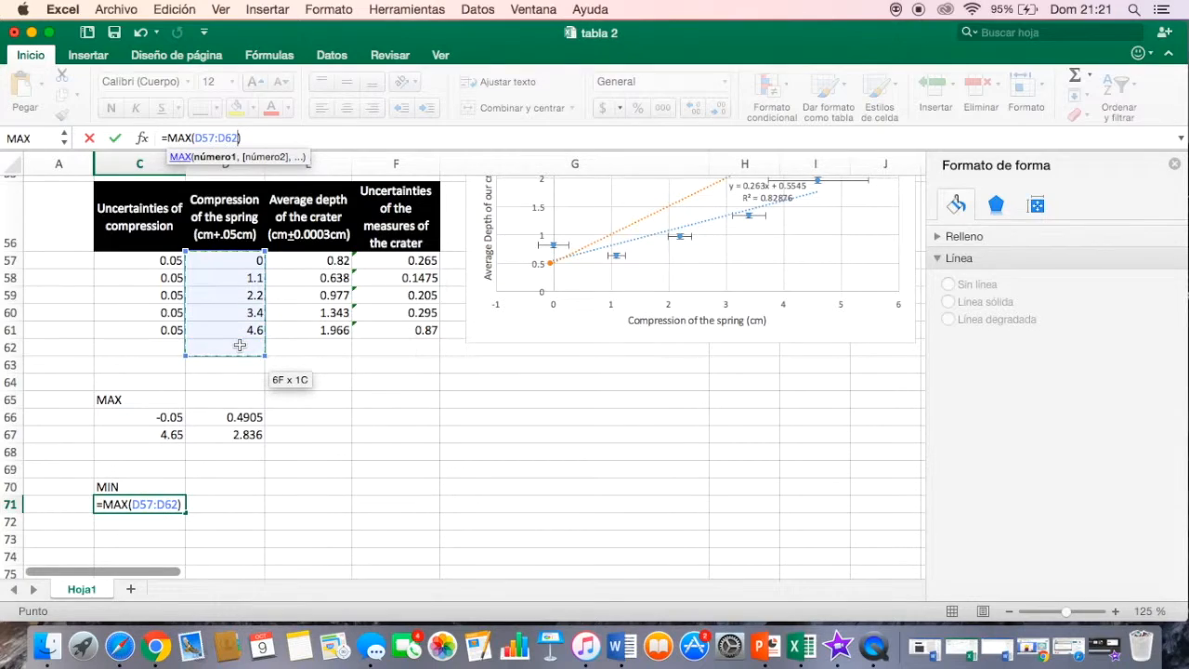
{"action": "left_click_drag", "start_coordinate": [238, 260], "coordinate": [239, 333]}
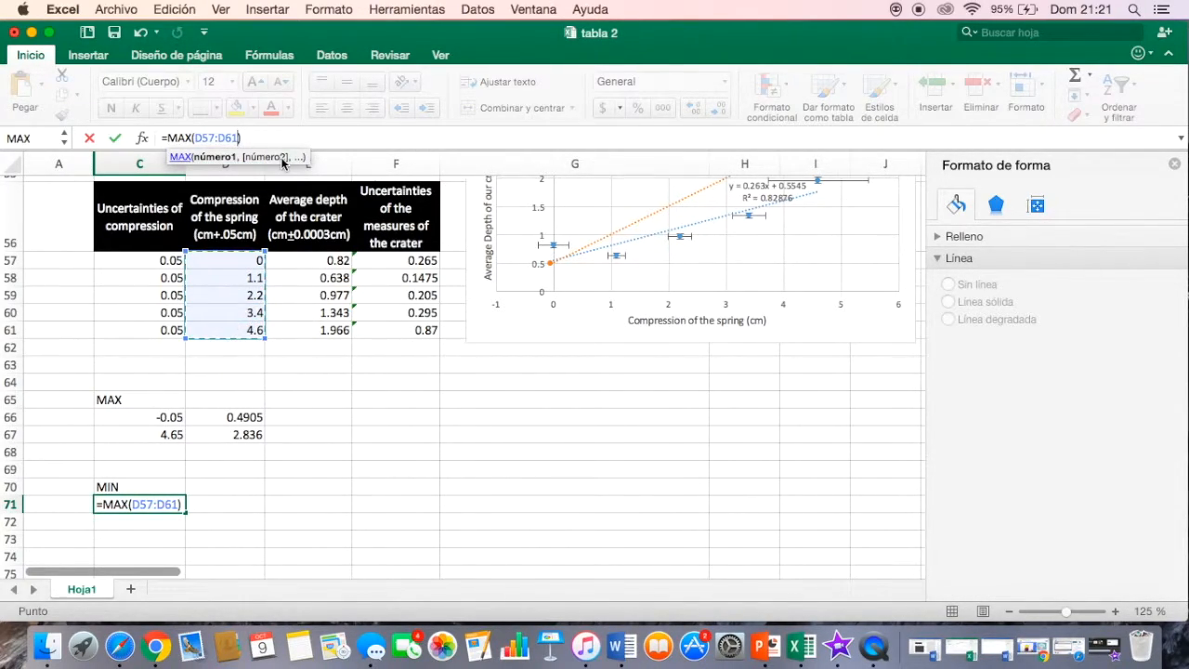
{"action": "left_click", "coordinate": [280, 138]}
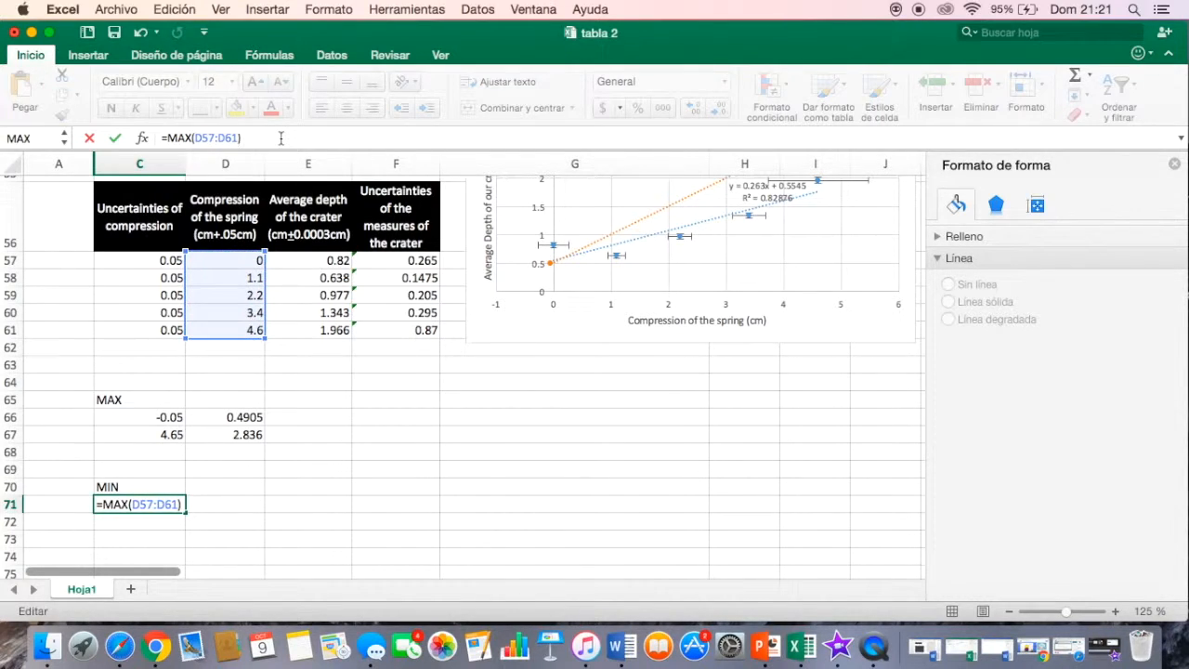
{"action": "type", "text": "+"}
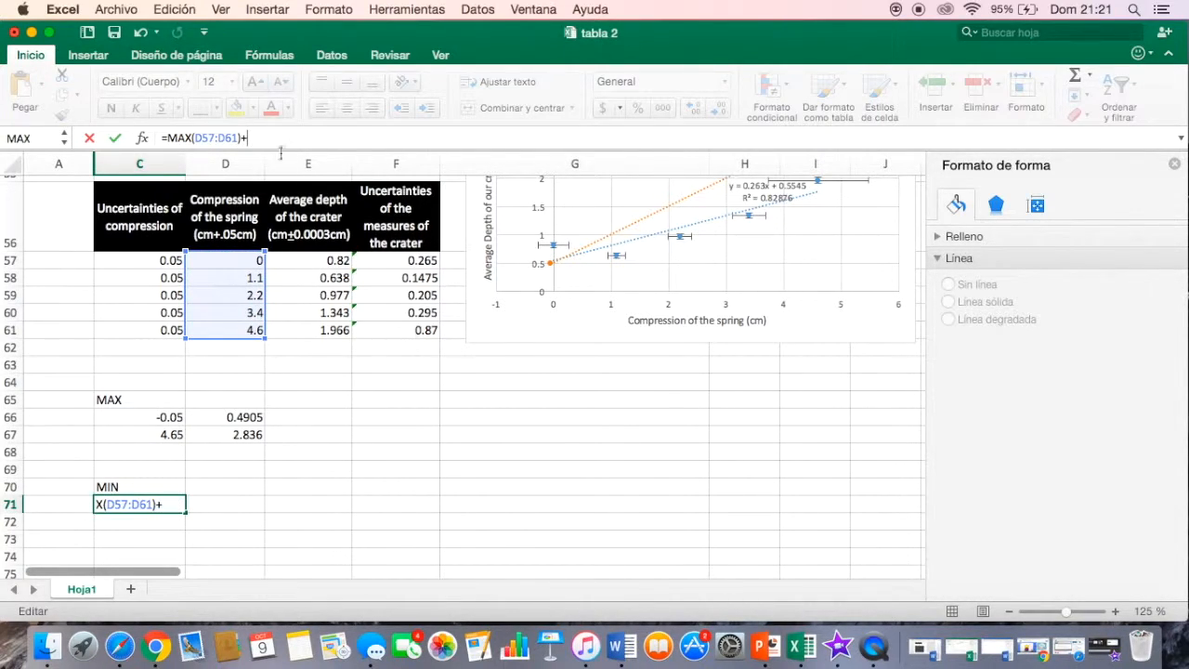
{"action": "left_click", "coordinate": [166, 259]}
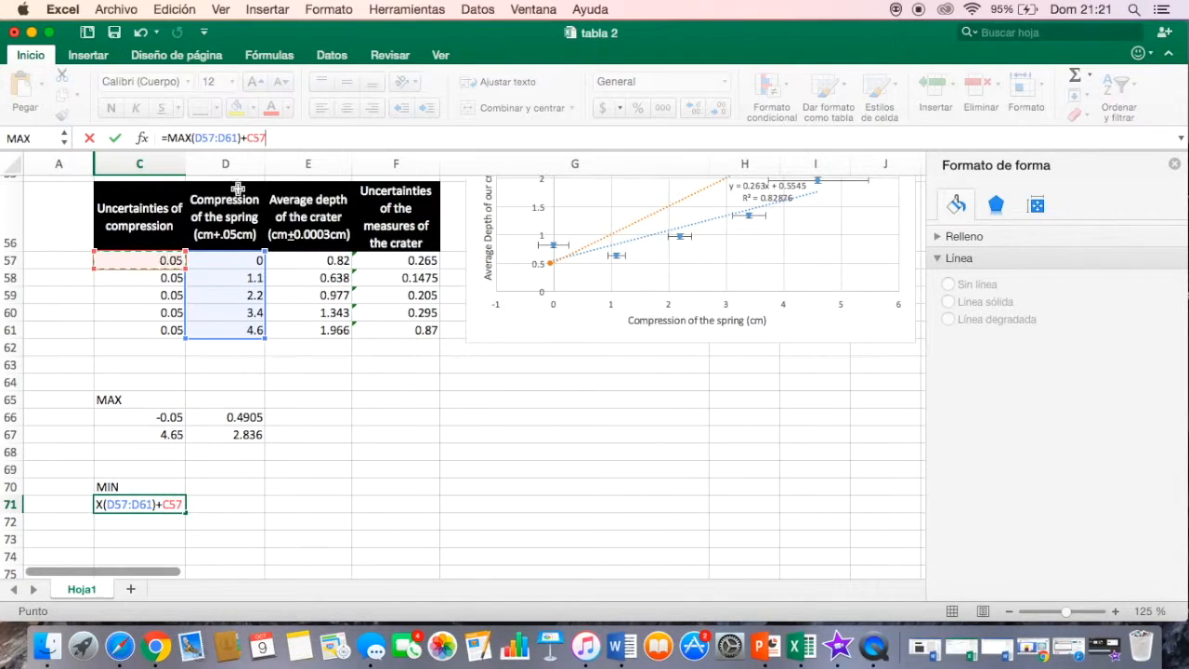
{"action": "key", "text": "Return"}
Enter the formula =MAX(E57:E61)+F61 in cell D71 to get the greatest crater depth plus its uncertainty.
{"action": "left_click", "coordinate": [316, 164]}
{"action": "left_click", "coordinate": [233, 518]}
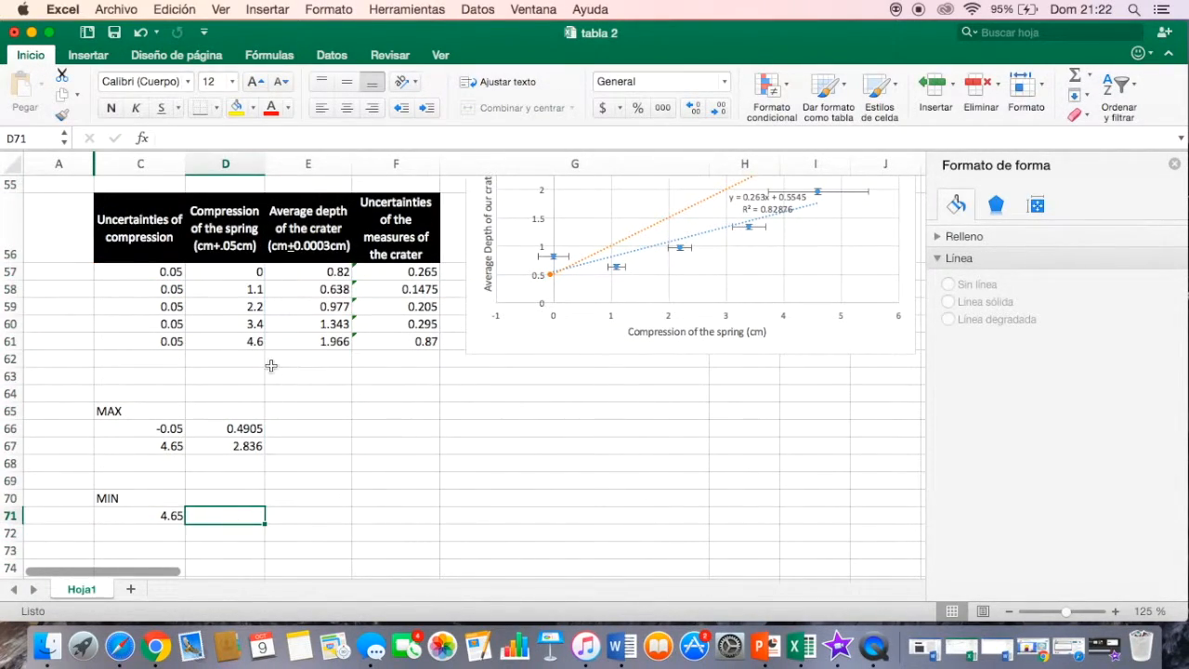
{"action": "left_click", "coordinate": [254, 133]}
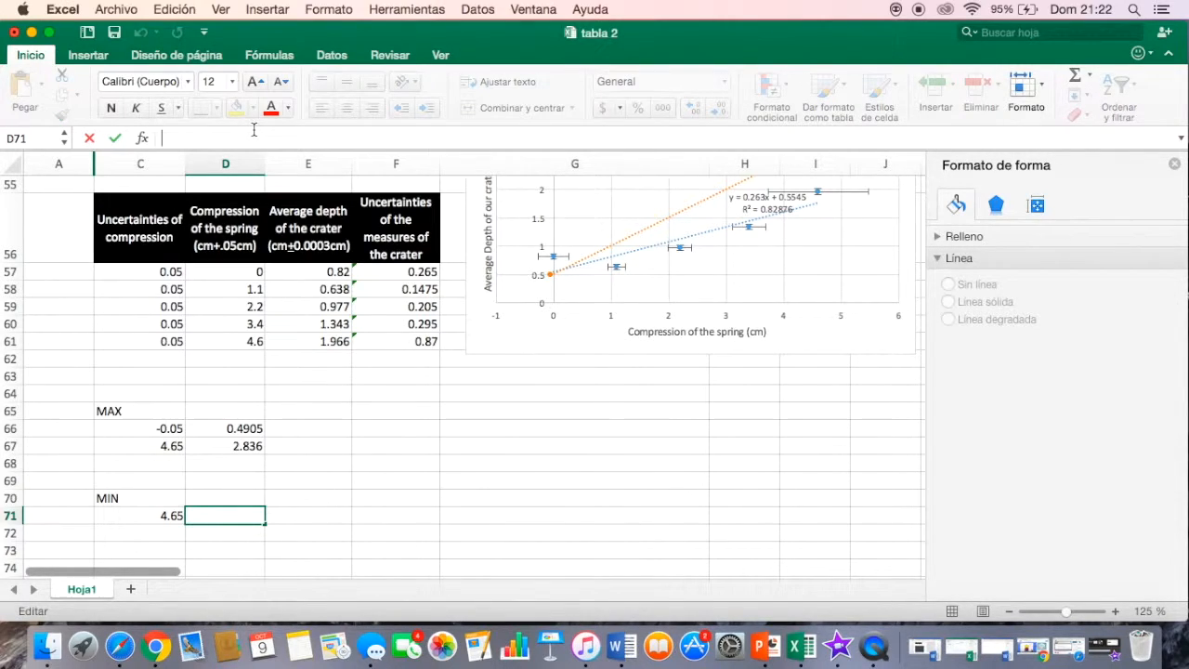
{"action": "type", "text": "="}
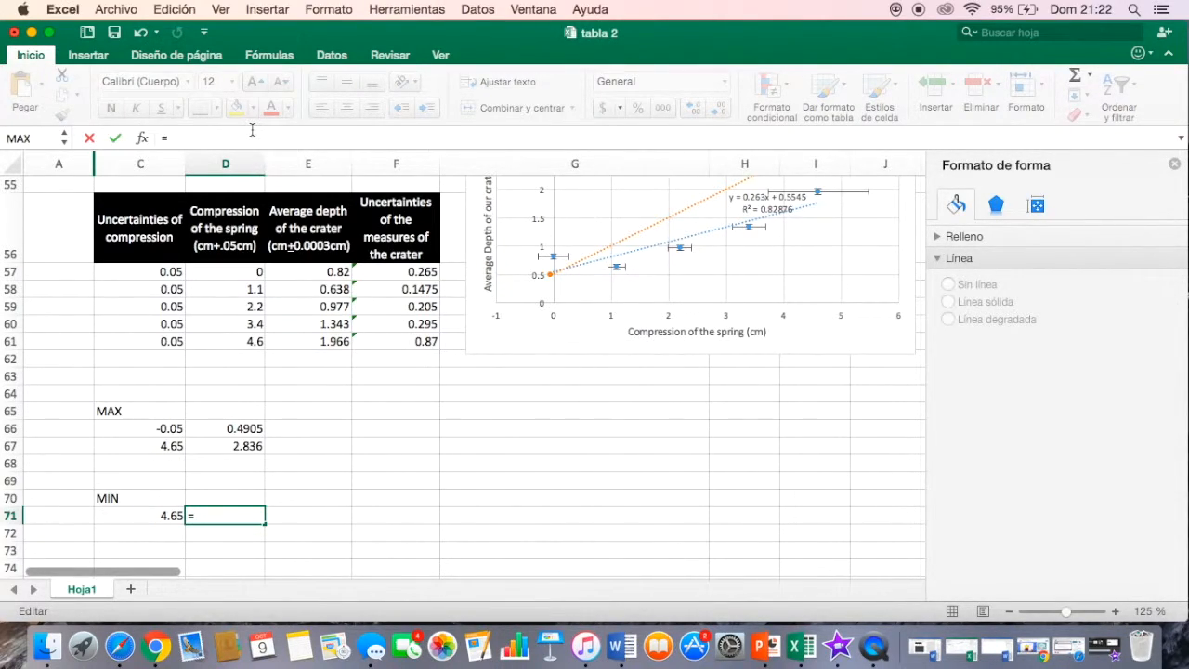
{"action": "type", "text": "M"}
{"action": "double_click", "coordinate": [240, 171]}
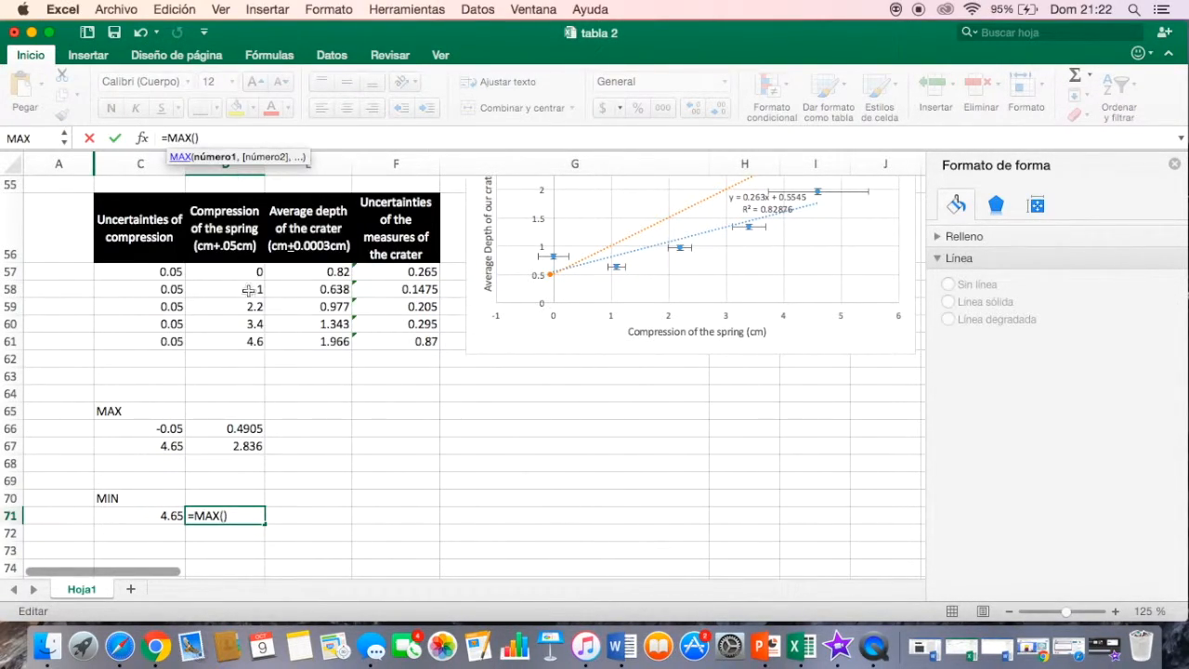
{"action": "left_click_drag", "start_coordinate": [336, 271], "coordinate": [339, 342]}
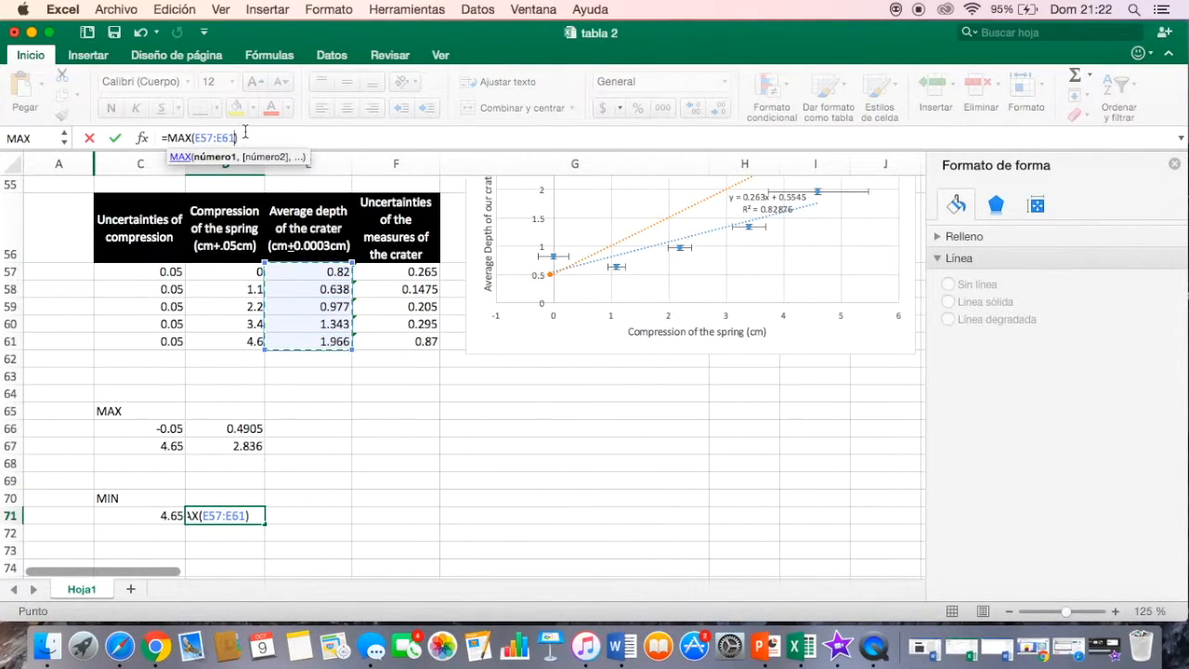
{"action": "left_click", "coordinate": [249, 138]}
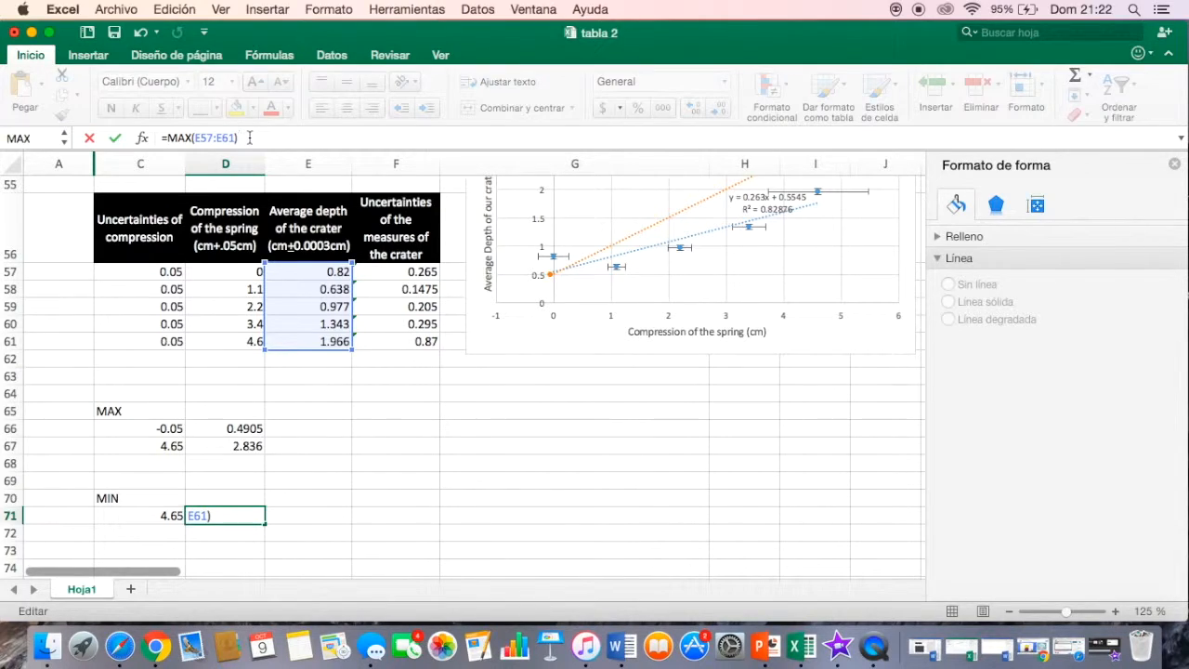
{"action": "type", "text": "+"}
{"action": "left_click", "coordinate": [401, 341]}
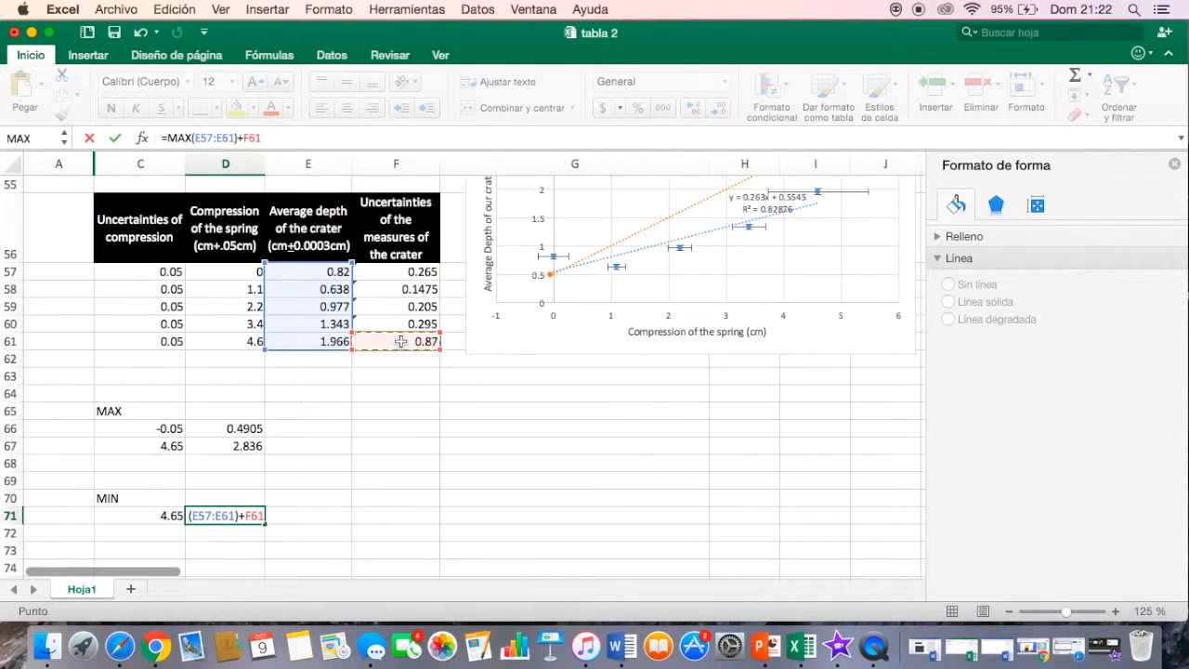
{"action": "key", "text": "Return"}
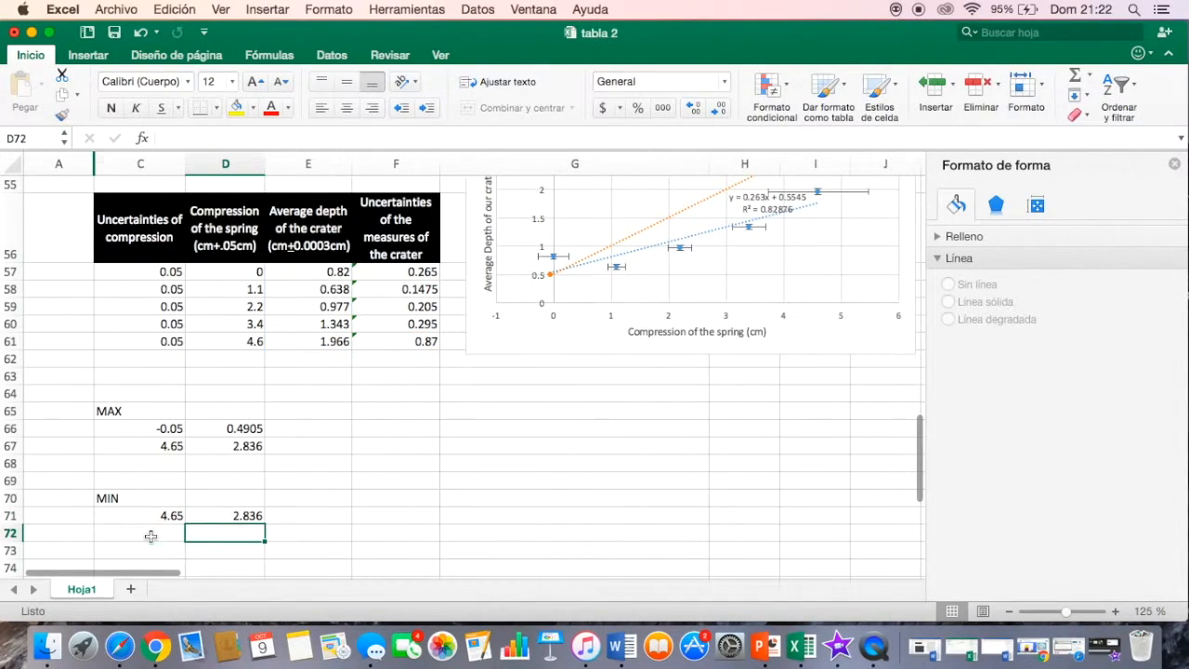
Enter the formula =MIN(D57:D61)-C57 in cell C72 to get the smallest spring compression minus its uncertainty.
{"action": "left_click", "coordinate": [151, 536]}
{"action": "left_click", "coordinate": [197, 132]}
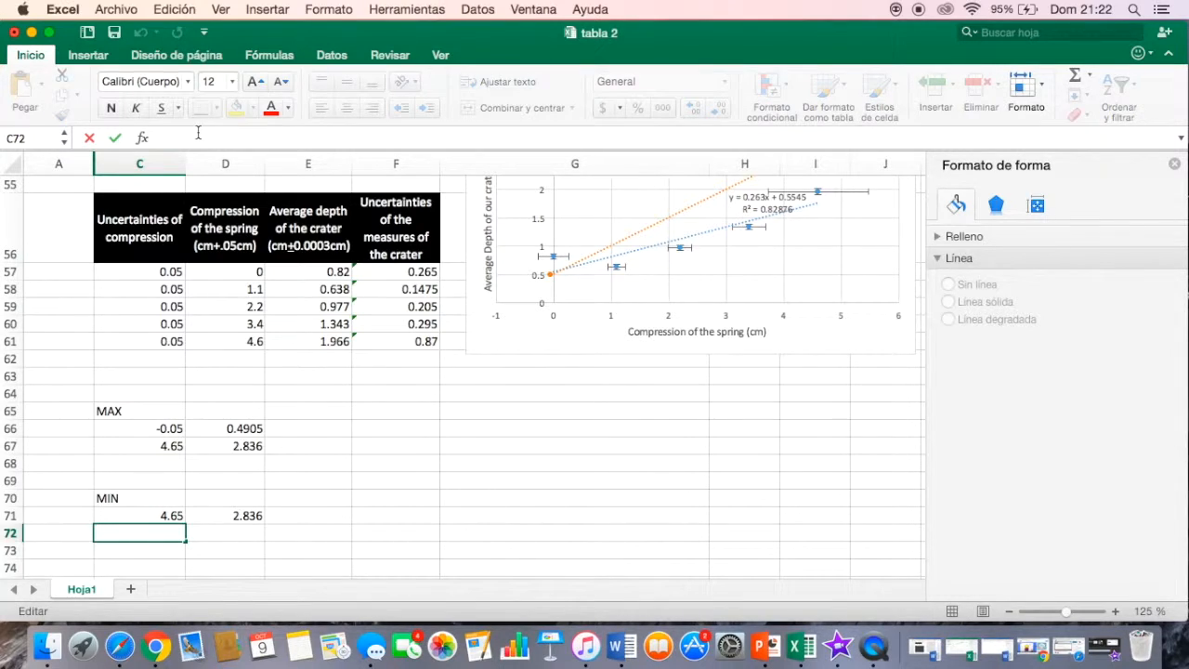
{"action": "type", "text": "=mi"}
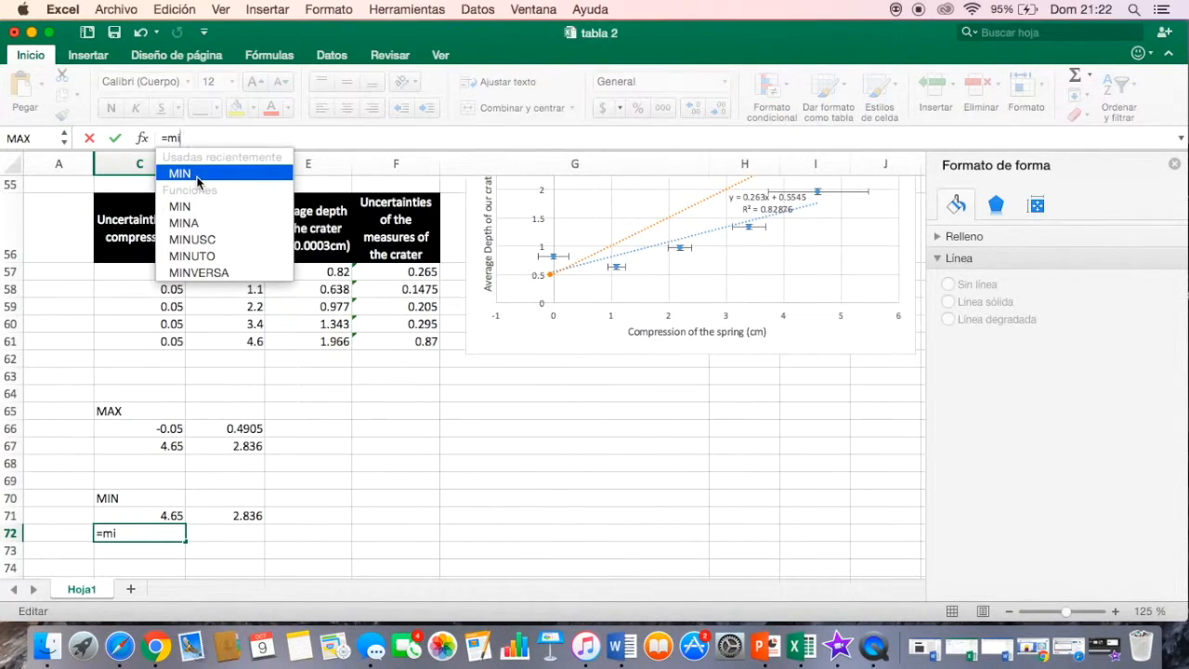
{"action": "double_click", "coordinate": [198, 174]}
{"action": "left_click_drag", "start_coordinate": [247, 277], "coordinate": [248, 344]}
{"action": "left_click", "coordinate": [250, 141]}
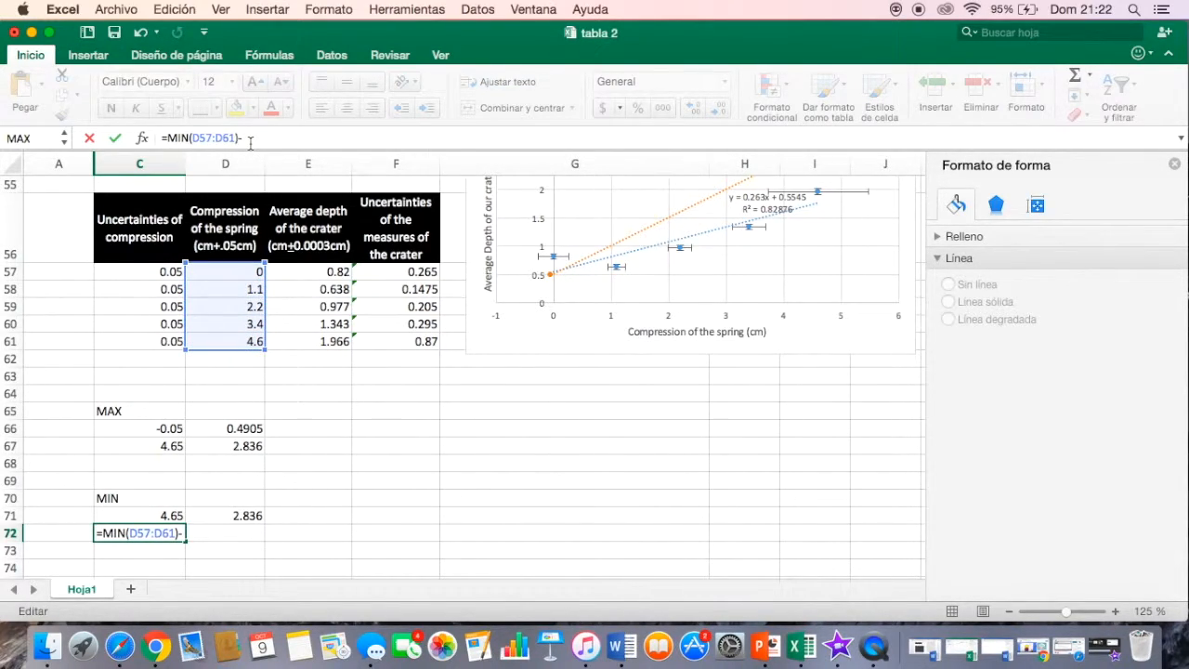
{"action": "left_click", "coordinate": [160, 271]}
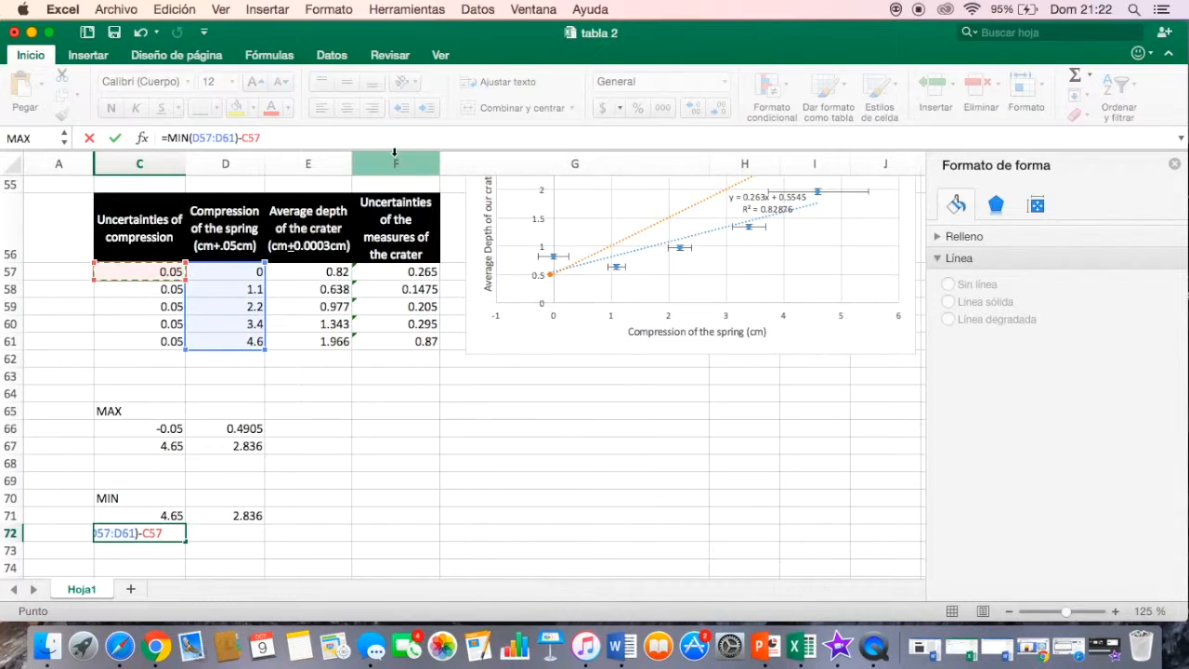
{"action": "key", "text": "Return"}
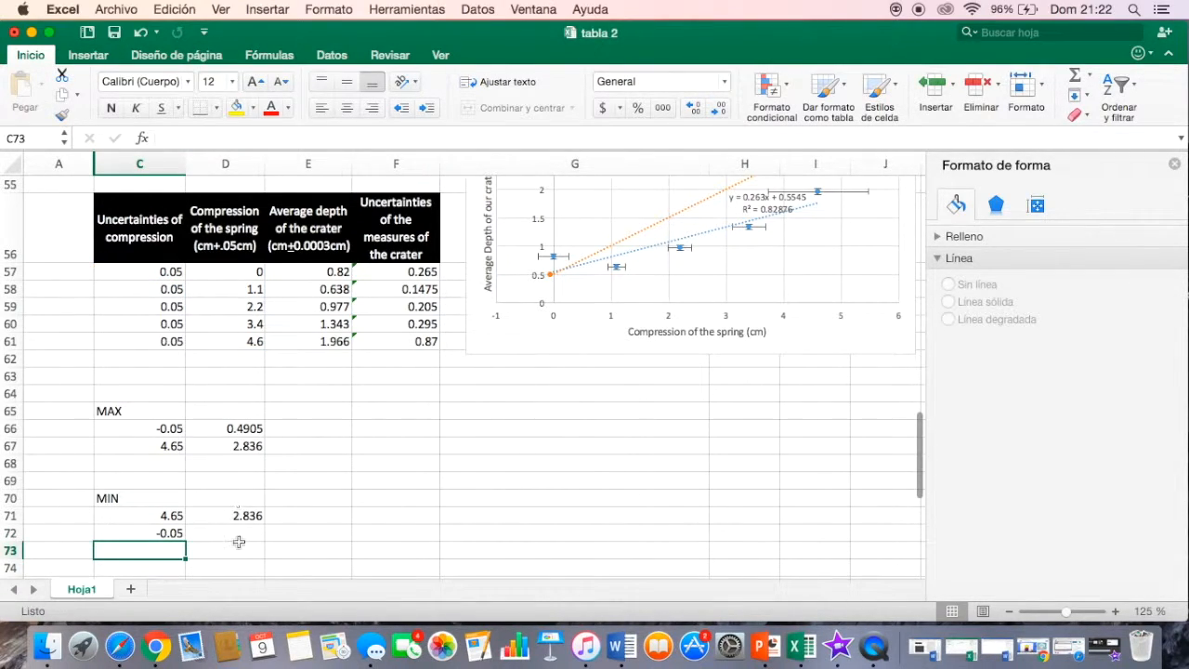
Enter the formula =MIN(E57:E61)-F58 in cell D72 to get the smallest crater depth minus its uncertainty.
{"action": "left_click", "coordinate": [235, 533]}
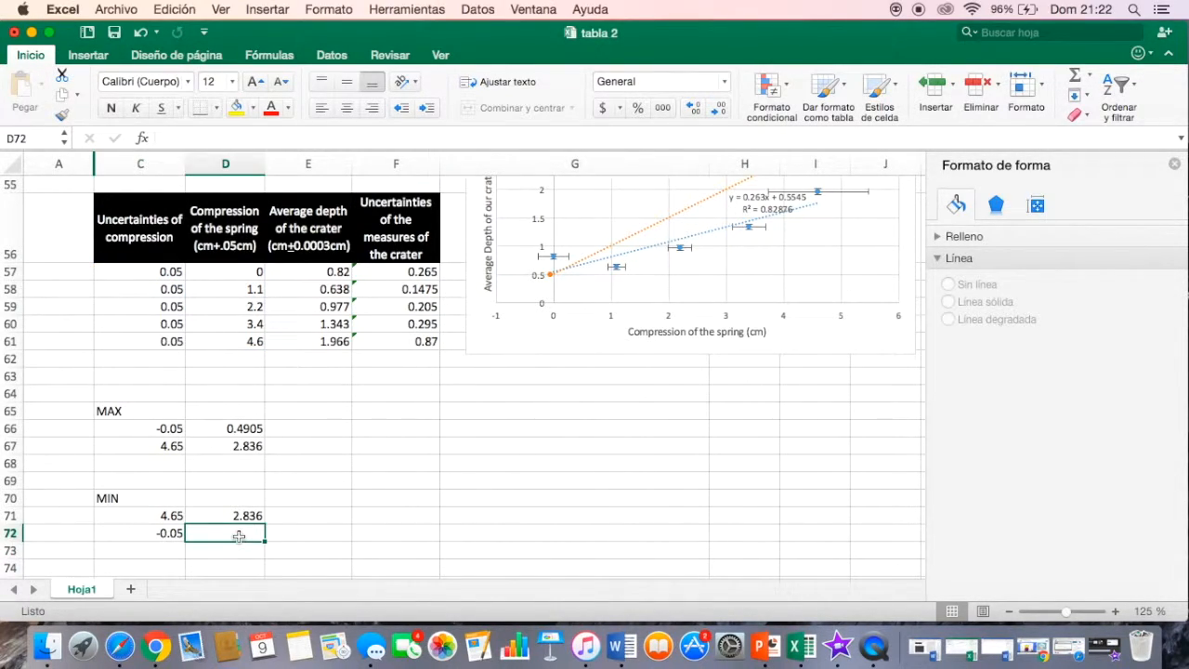
{"action": "left_click", "coordinate": [194, 139]}
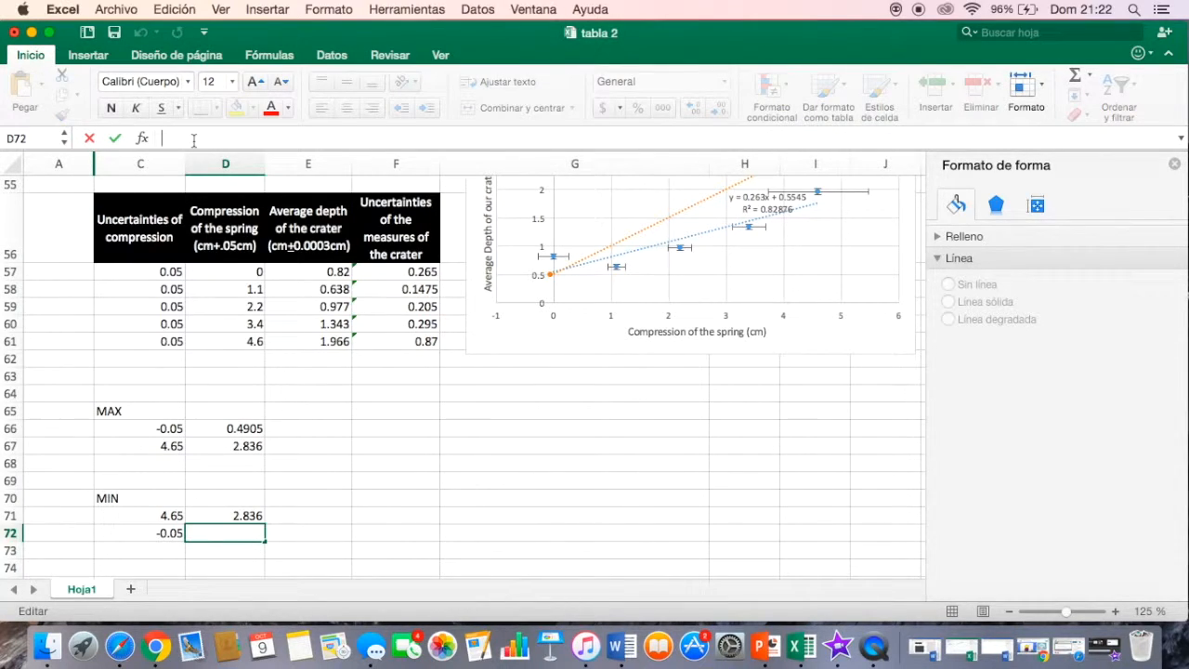
{"action": "type", "text": "=mi"}
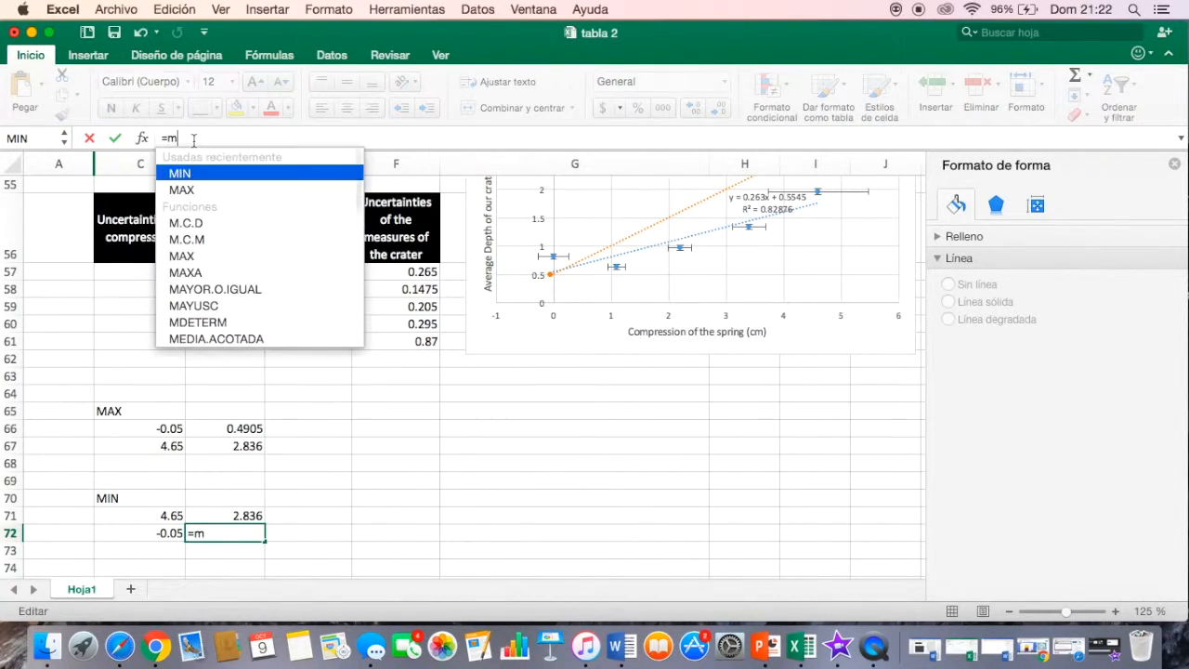
{"action": "double_click", "coordinate": [205, 177]}
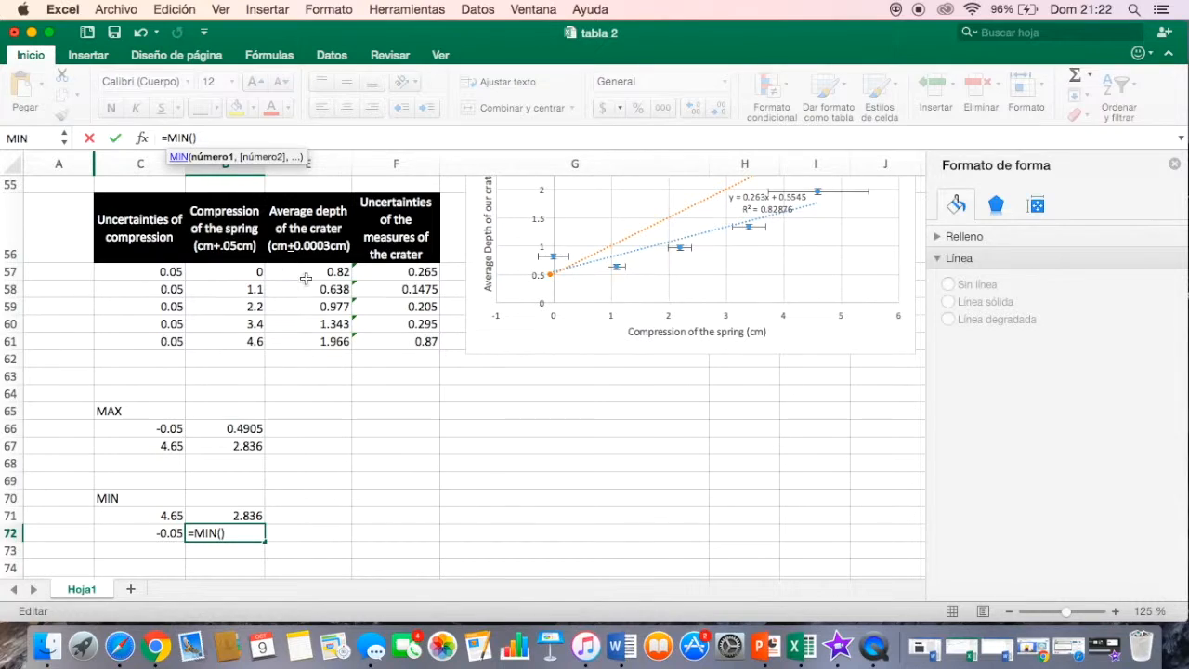
{"action": "left_click_drag", "start_coordinate": [308, 271], "coordinate": [339, 343]}
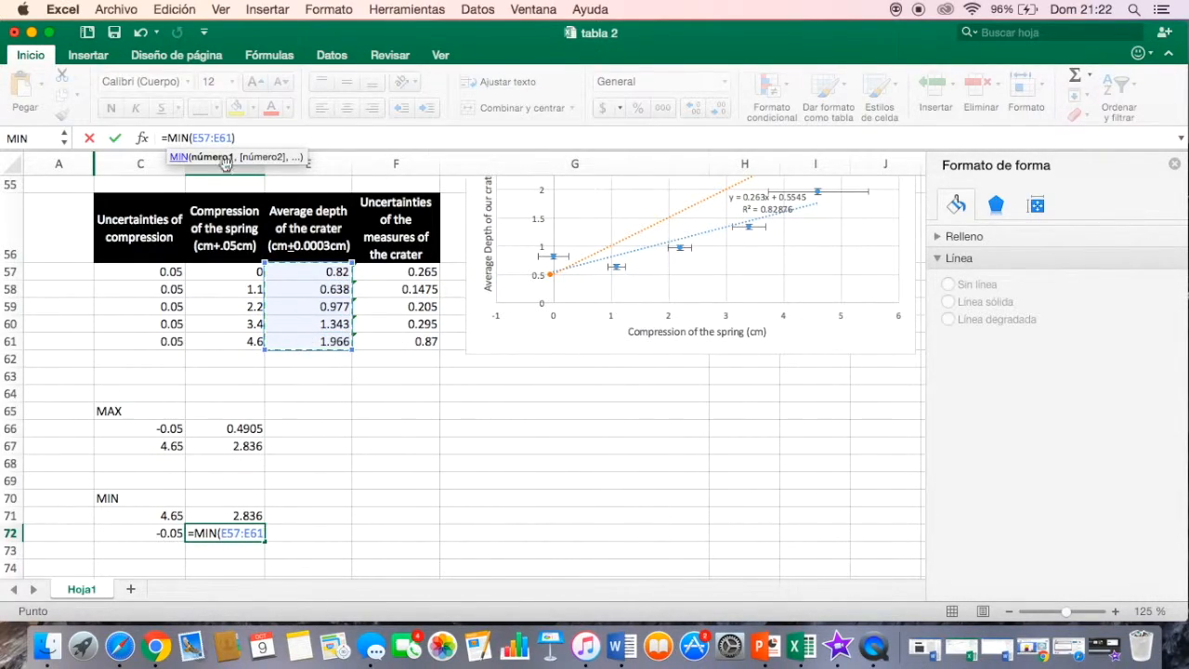
{"action": "left_click", "coordinate": [259, 139]}
{"action": "type", "text": ")"}
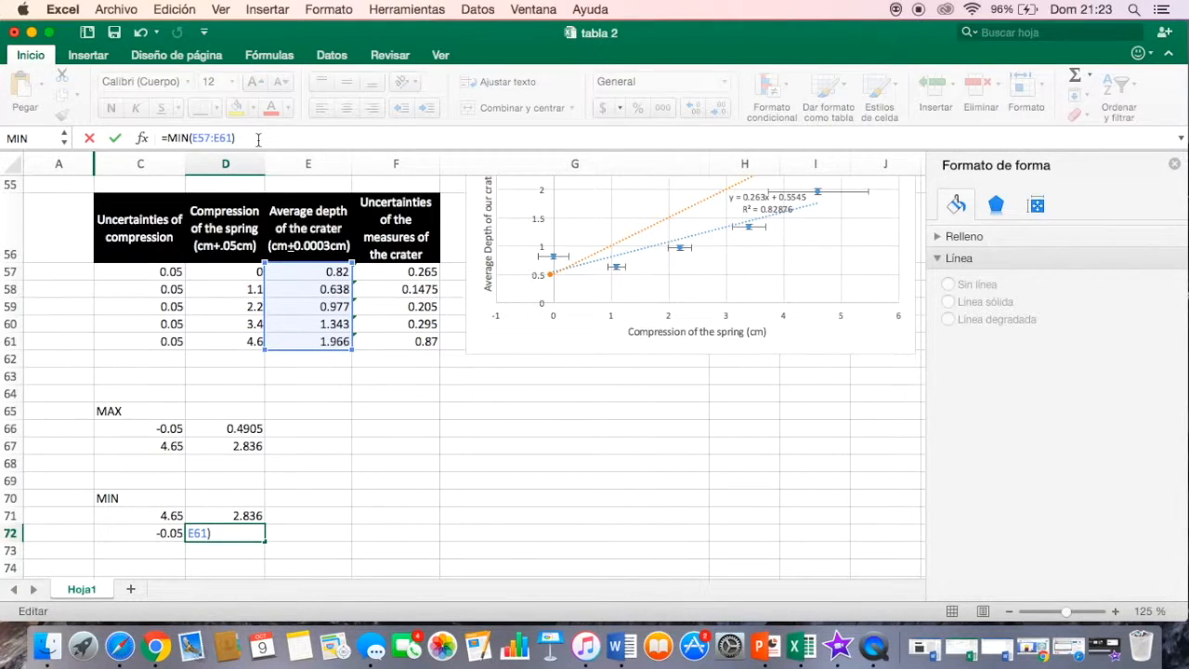
{"action": "type", "text": "-"}
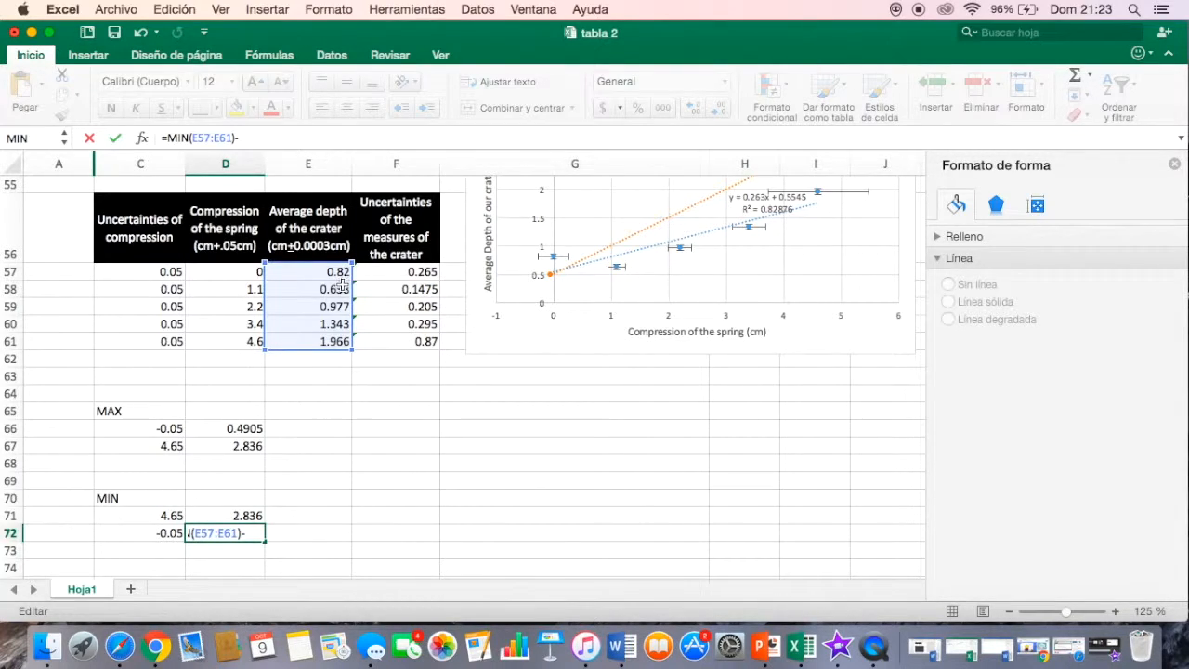
{"action": "left_click", "coordinate": [409, 289]}
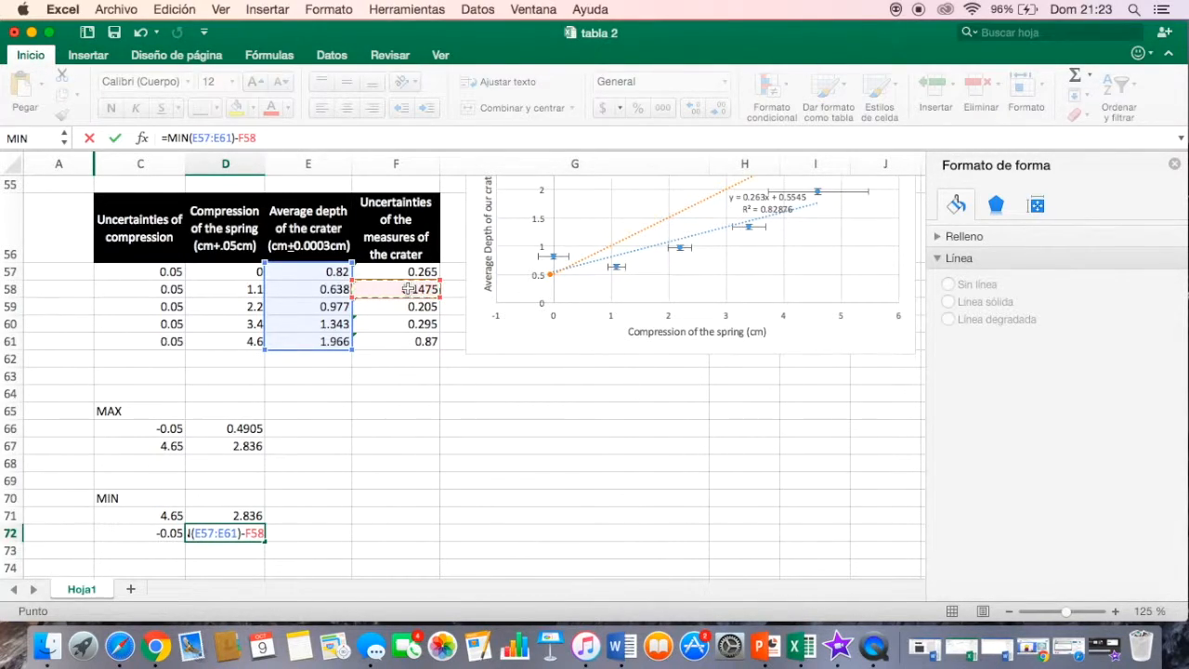
{"action": "key", "text": "Return"}
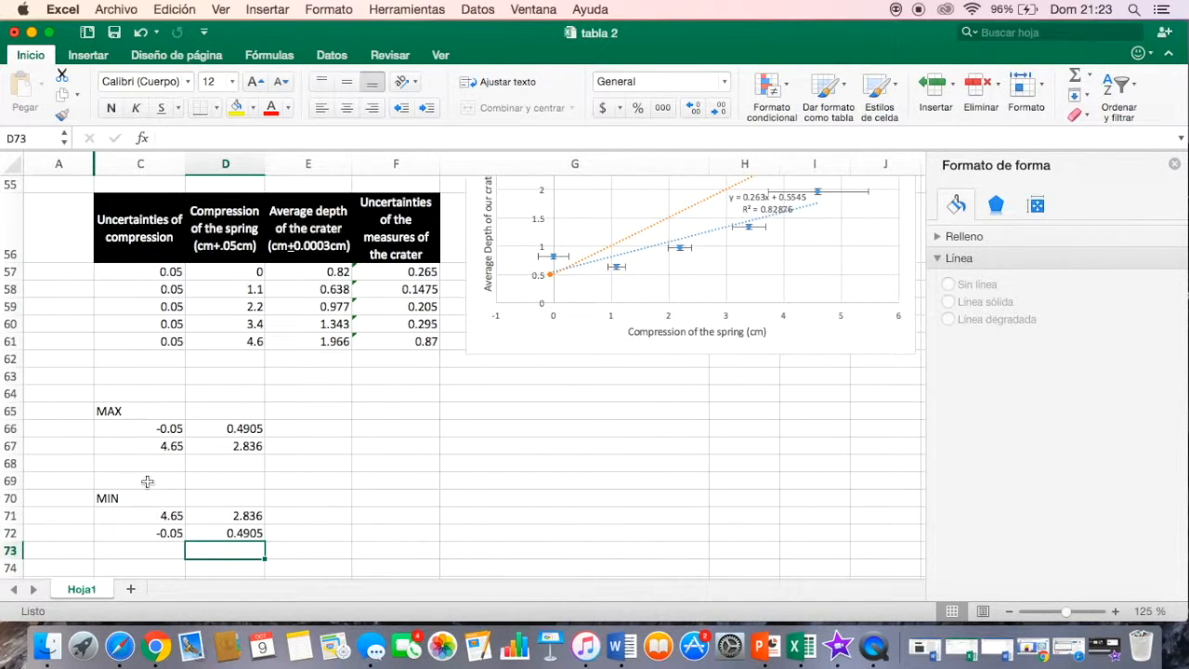
Add a new data series named MIN to the crater depth versus spring compression chart.
{"action": "scroll", "coordinate": [296, 480], "scroll_direction": "right", "scroll_amount": 3}
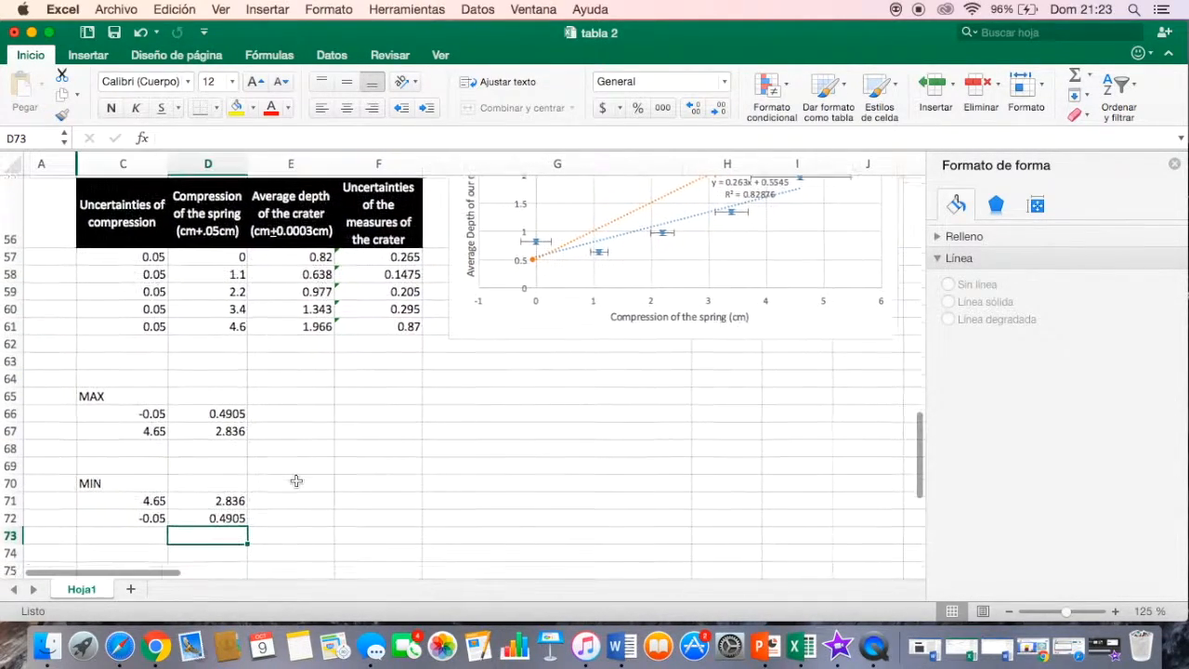
{"action": "left_click", "coordinate": [750, 280]}
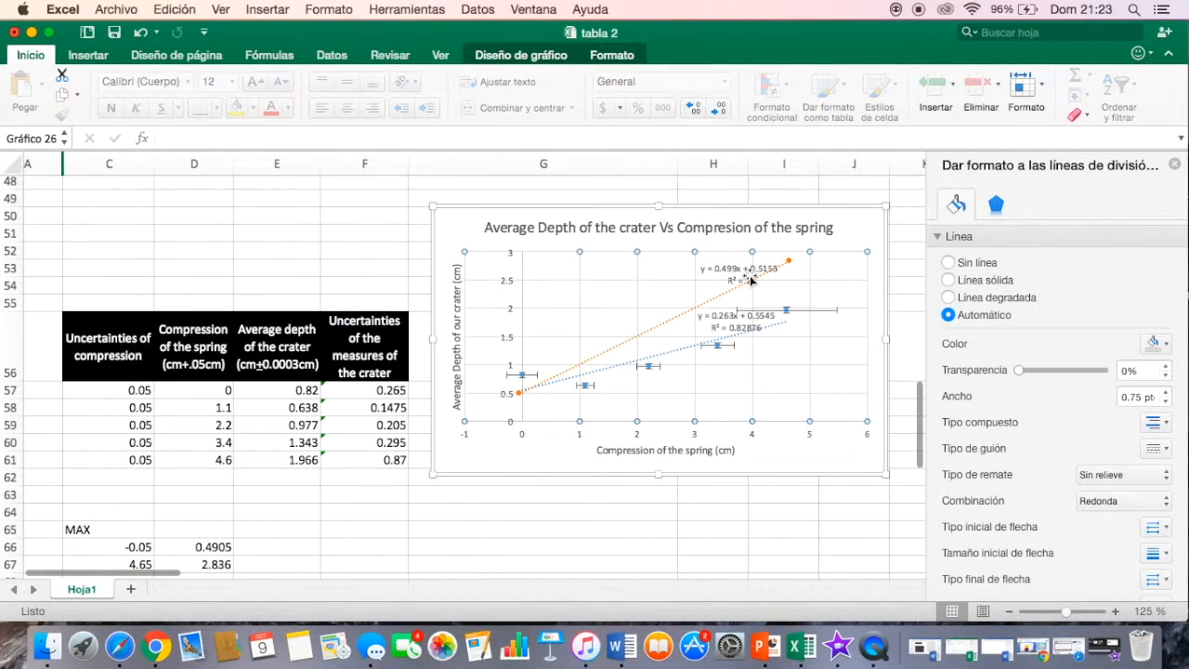
{"action": "right_click", "coordinate": [750, 279]}
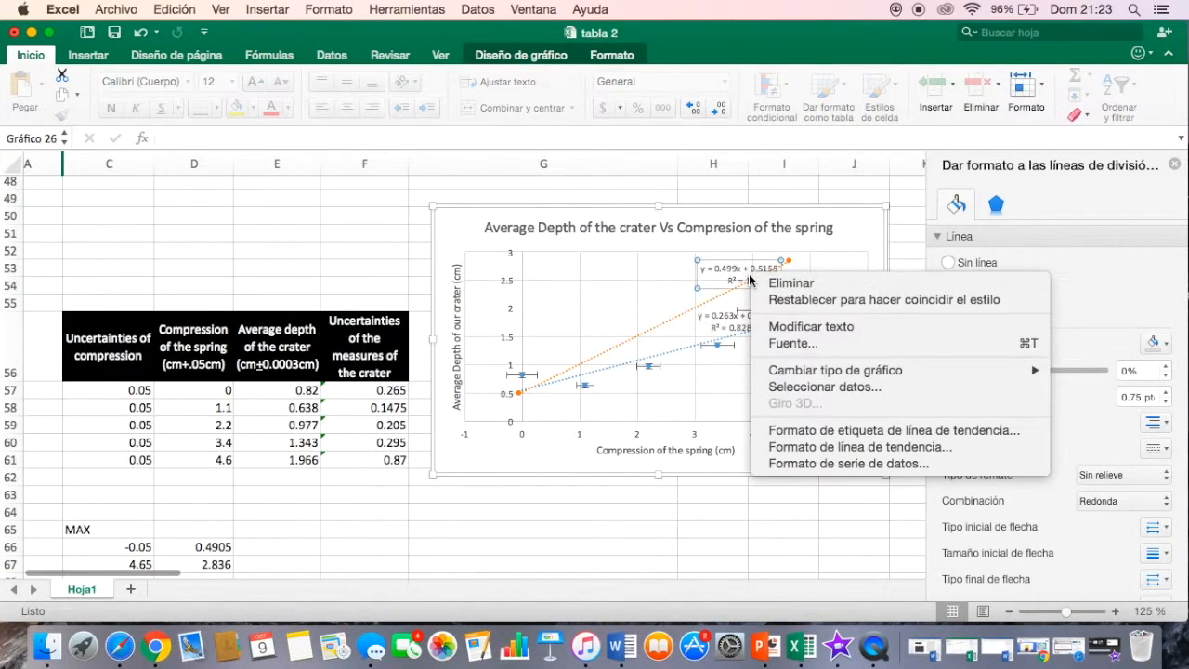
{"action": "left_click", "coordinate": [881, 384]}
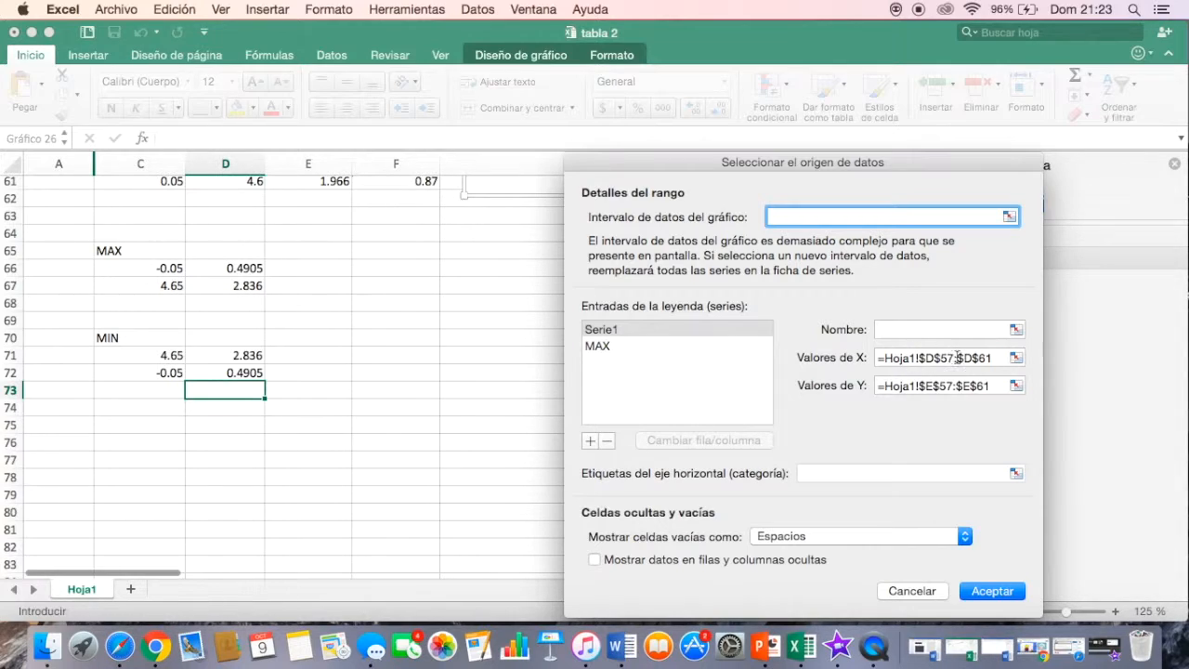
{"action": "left_click", "coordinate": [956, 328]}
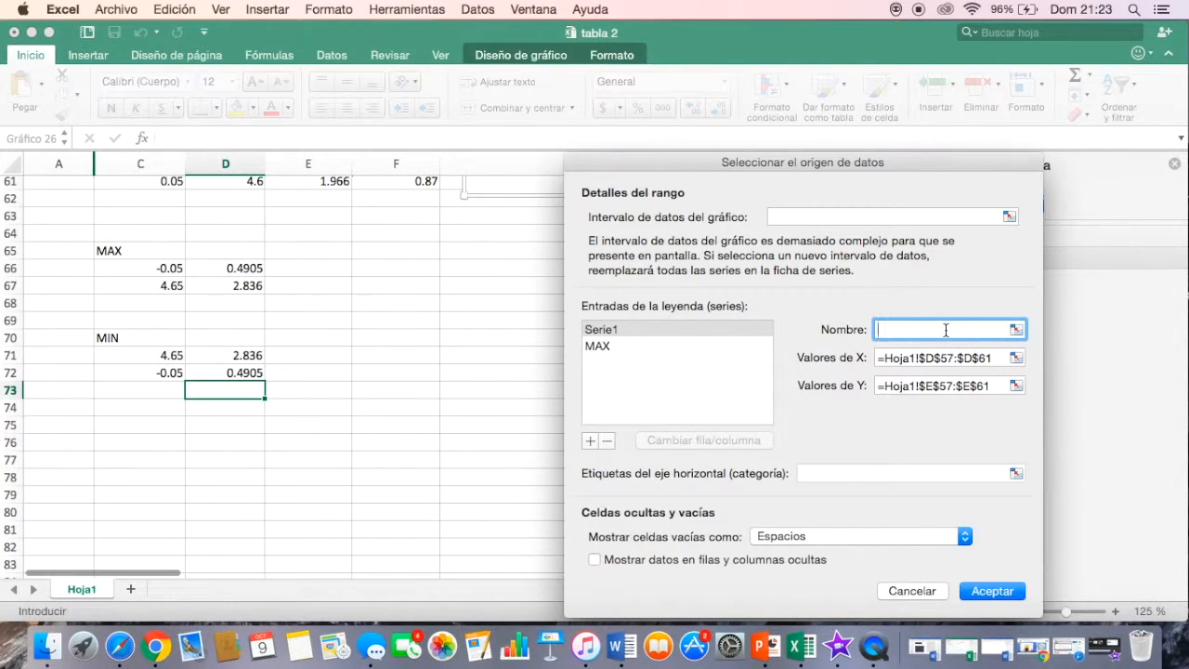
{"action": "left_click", "coordinate": [592, 440]}
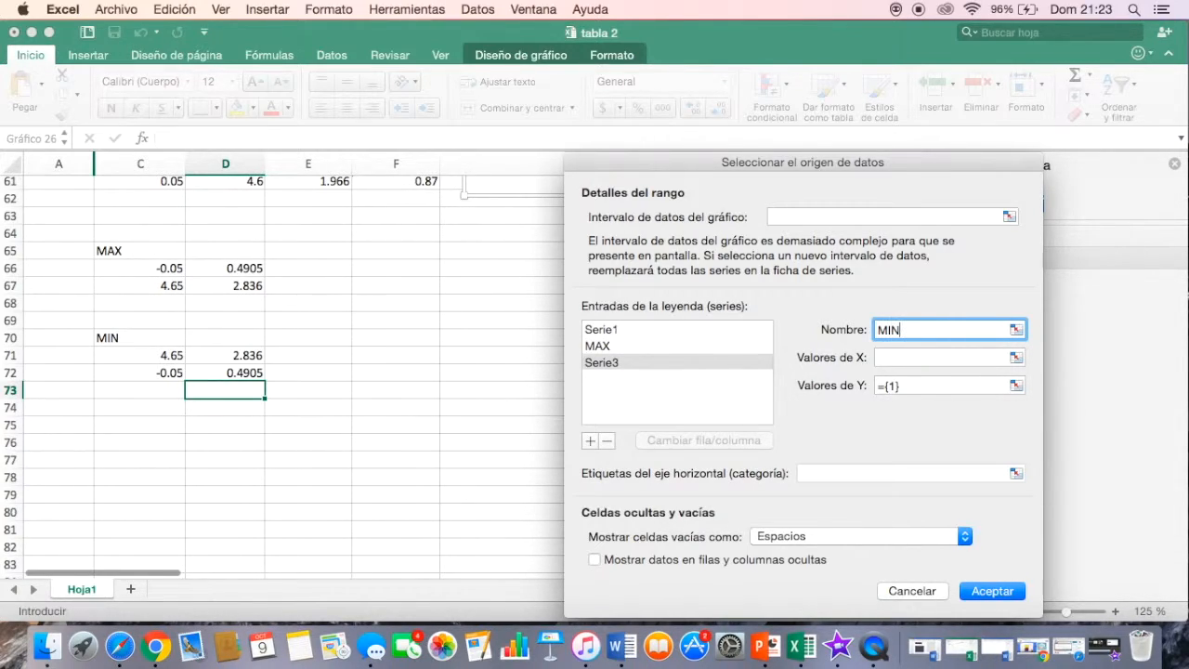
Assign C71:C72 as the MIN series' X values and D71:D72 as its Y values, and apply the chart data.
{"action": "left_click", "coordinate": [911, 358]}
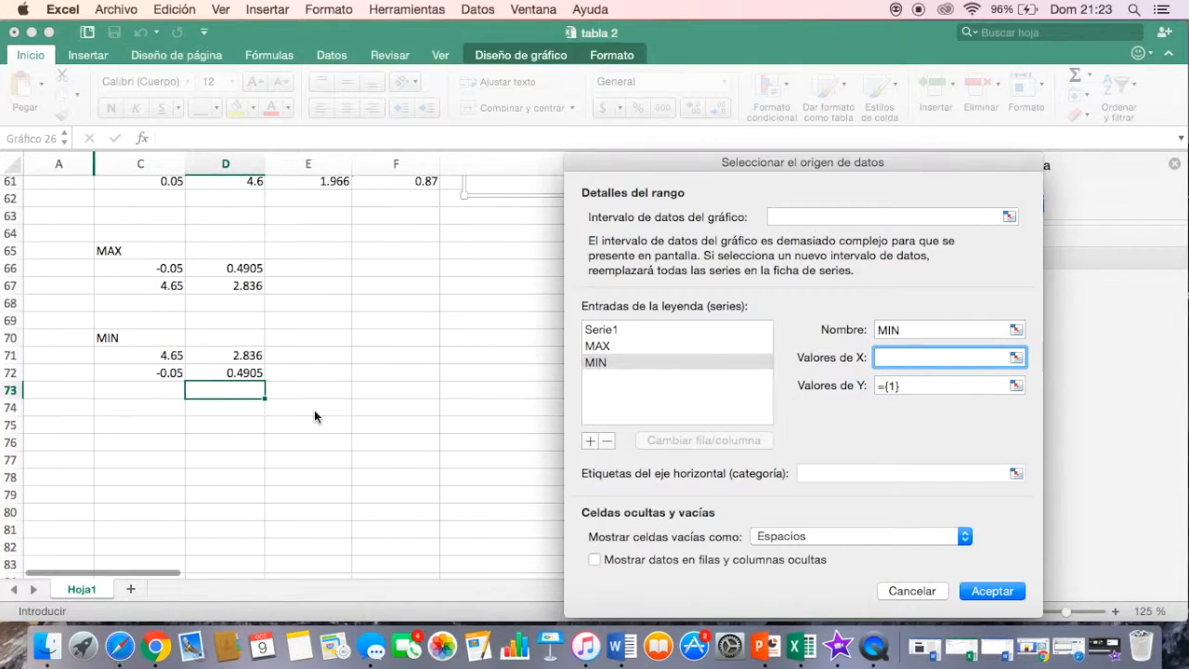
{"action": "left_click_drag", "start_coordinate": [141, 357], "coordinate": [140, 374]}
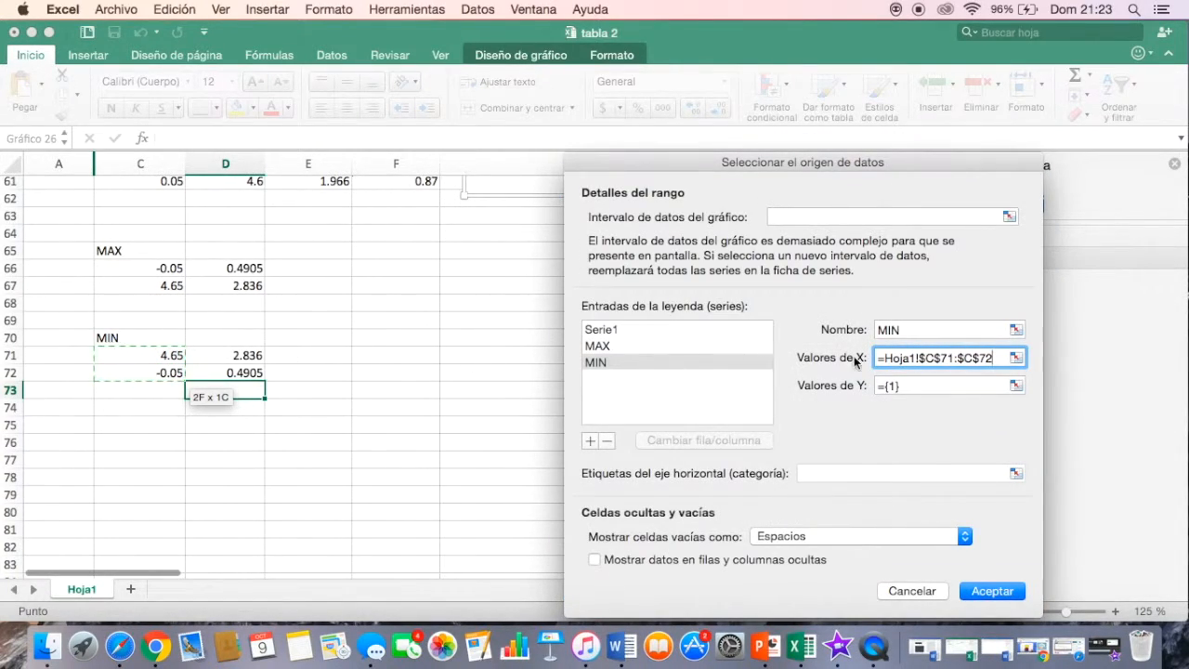
{"action": "left_click", "coordinate": [915, 383]}
{"action": "key", "text": "BackSpace"}
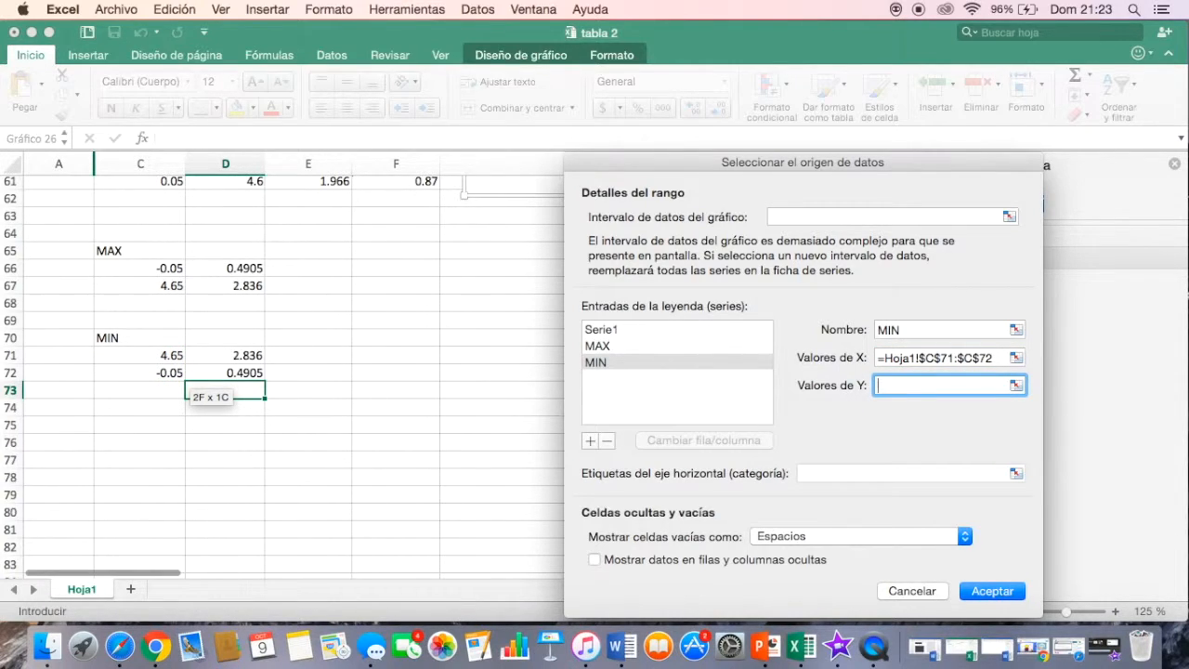
{"action": "left_click_drag", "start_coordinate": [241, 354], "coordinate": [241, 373]}
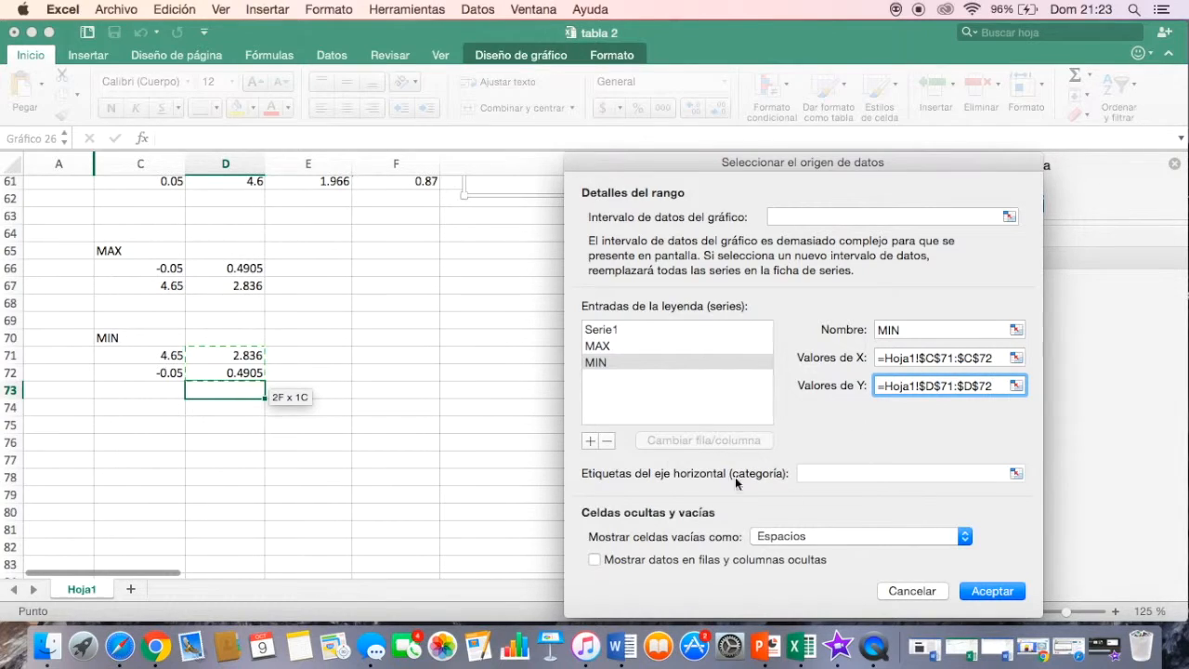
{"action": "left_click", "coordinate": [992, 590]}
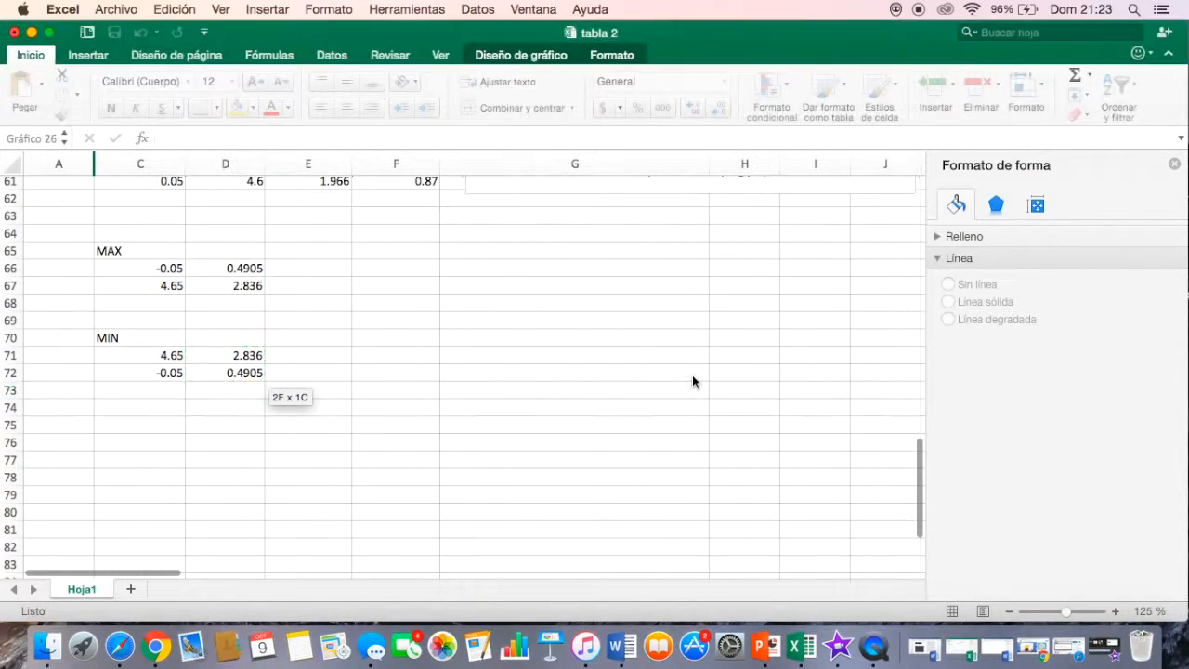
Add a linear trendline to the MIN points' series in the crater depth chart.
{"action": "scroll", "coordinate": [621, 343], "scroll_direction": "up", "scroll_amount": 10}
{"action": "scroll", "coordinate": [571, 310], "scroll_direction": "right", "scroll_amount": 2}
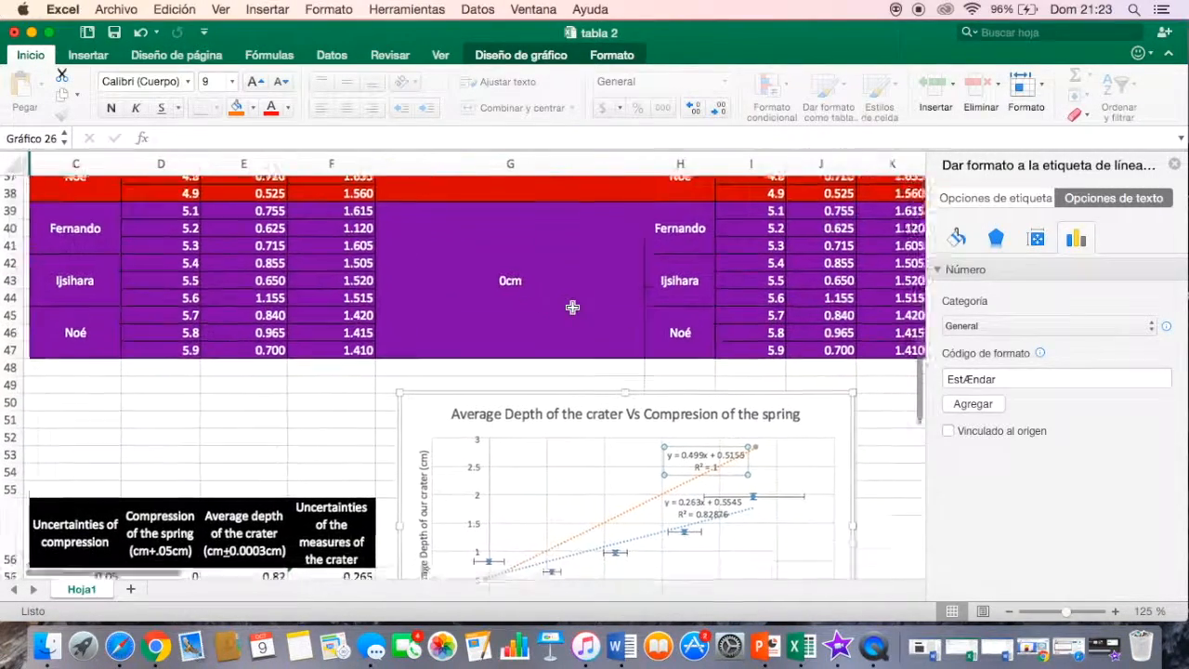
{"action": "scroll", "coordinate": [571, 308], "scroll_direction": "down", "scroll_amount": 3}
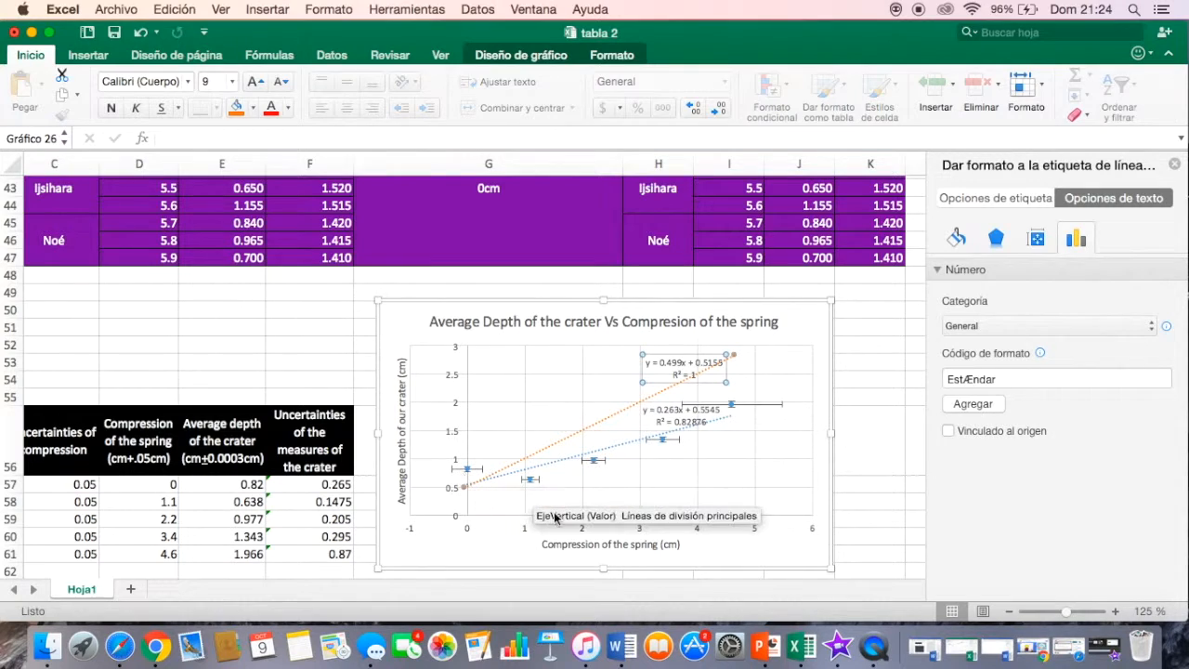
{"action": "scroll", "coordinate": [390, 446], "scroll_direction": "down", "scroll_amount": 10}
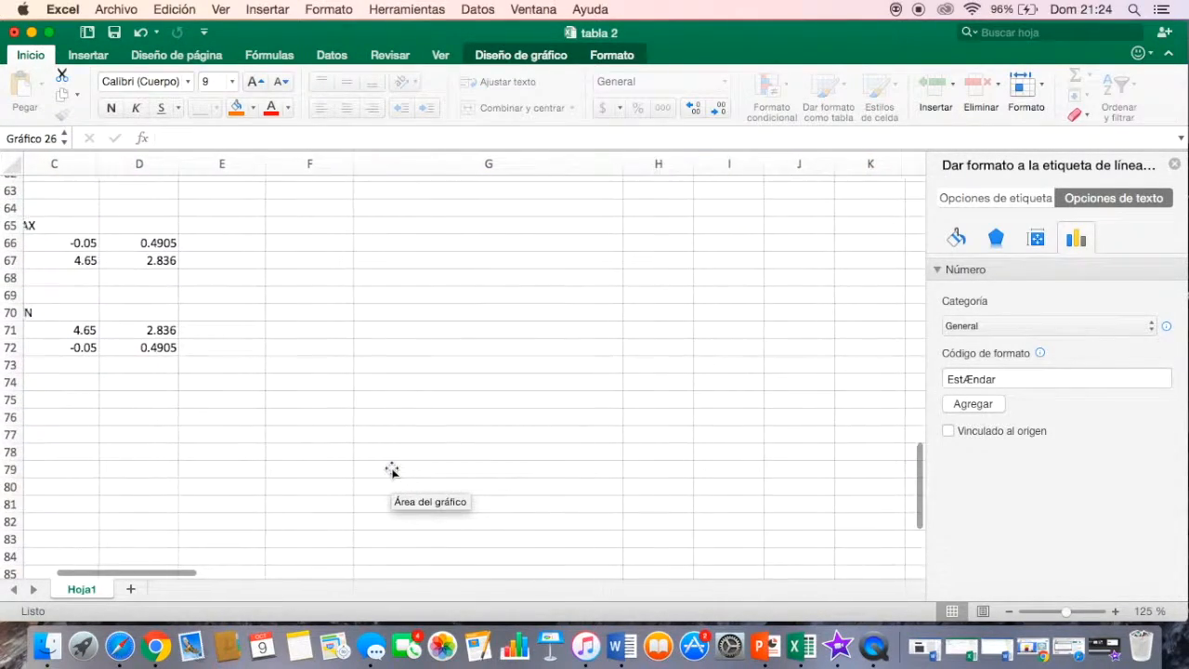
{"action": "scroll", "coordinate": [391, 470], "scroll_direction": "up", "scroll_amount": 5}
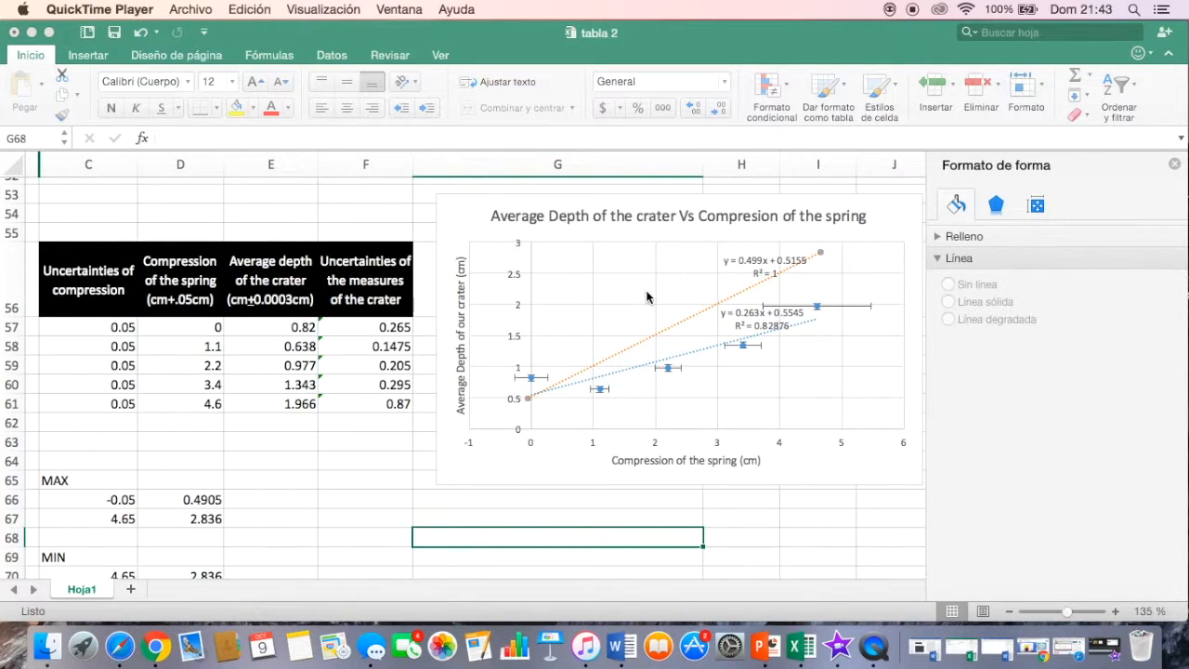
{"action": "left_click", "coordinate": [417, 37]}
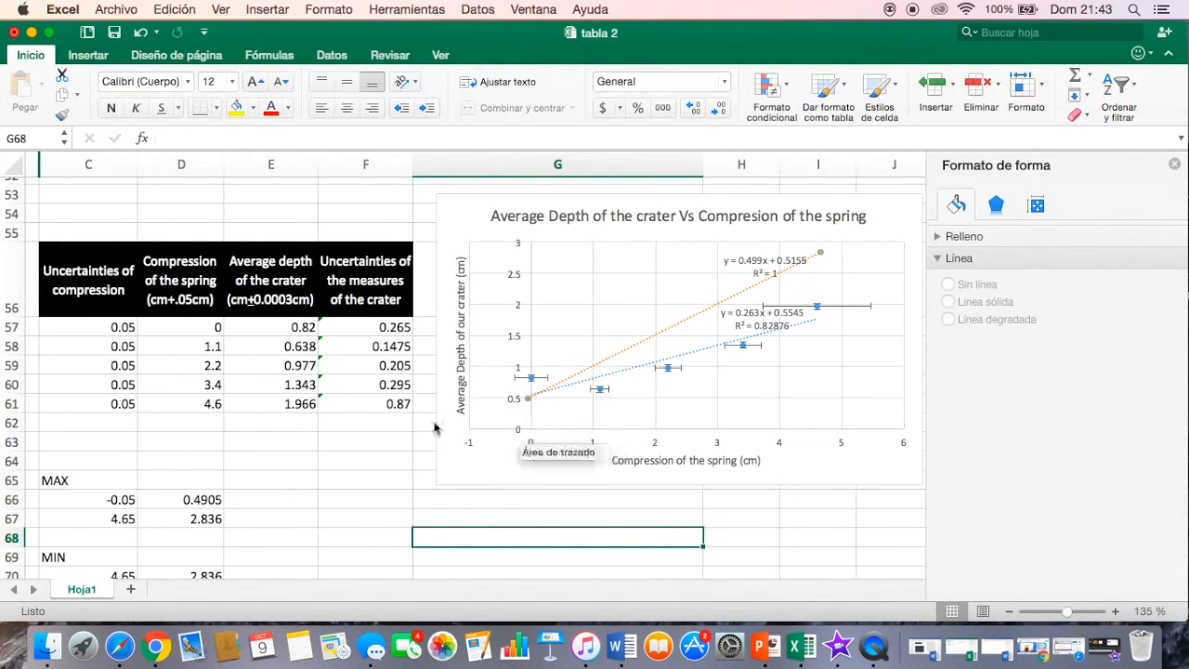
{"action": "left_click", "coordinate": [530, 401]}
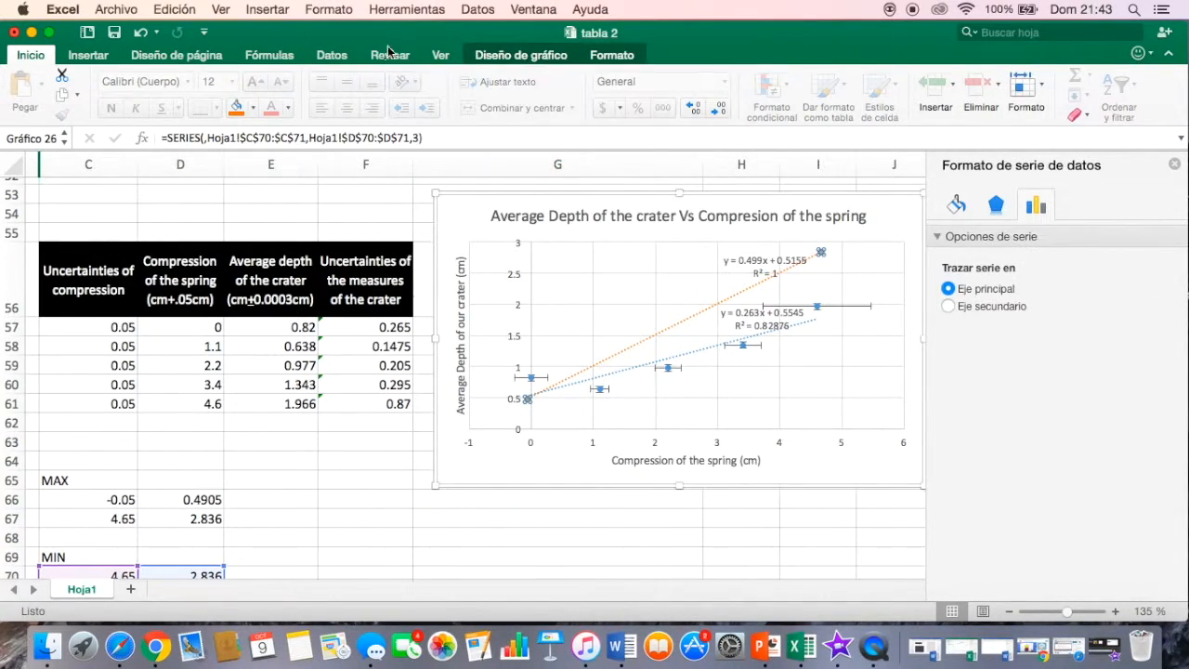
{"action": "left_click", "coordinate": [517, 60]}
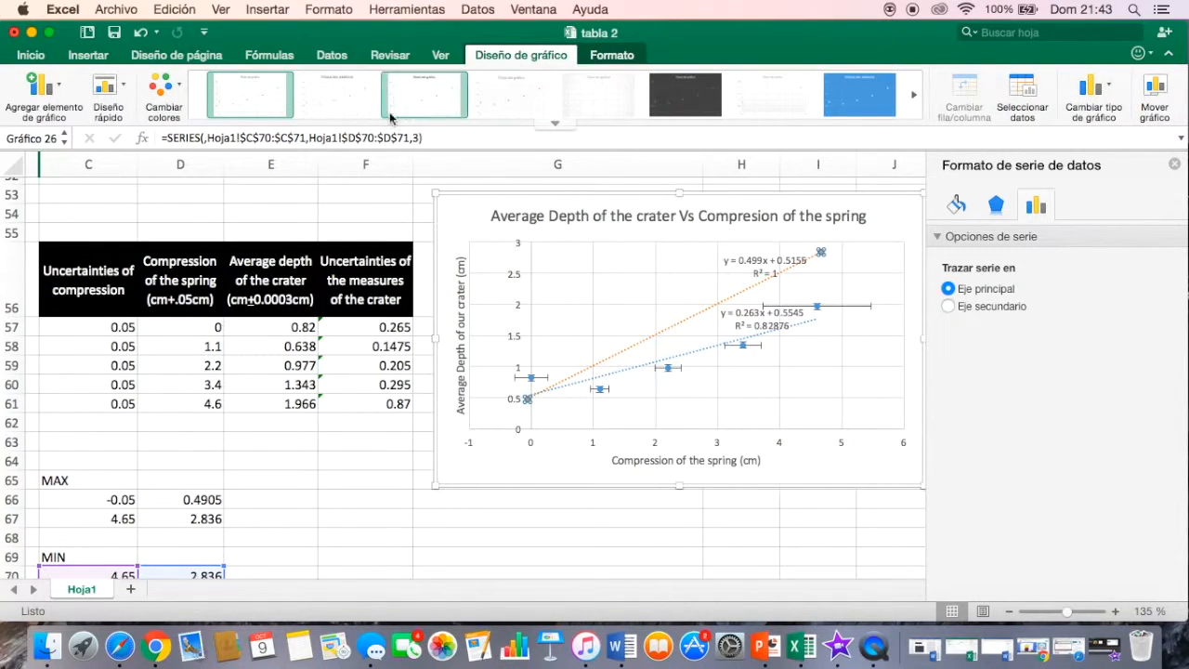
{"action": "left_click", "coordinate": [66, 84]}
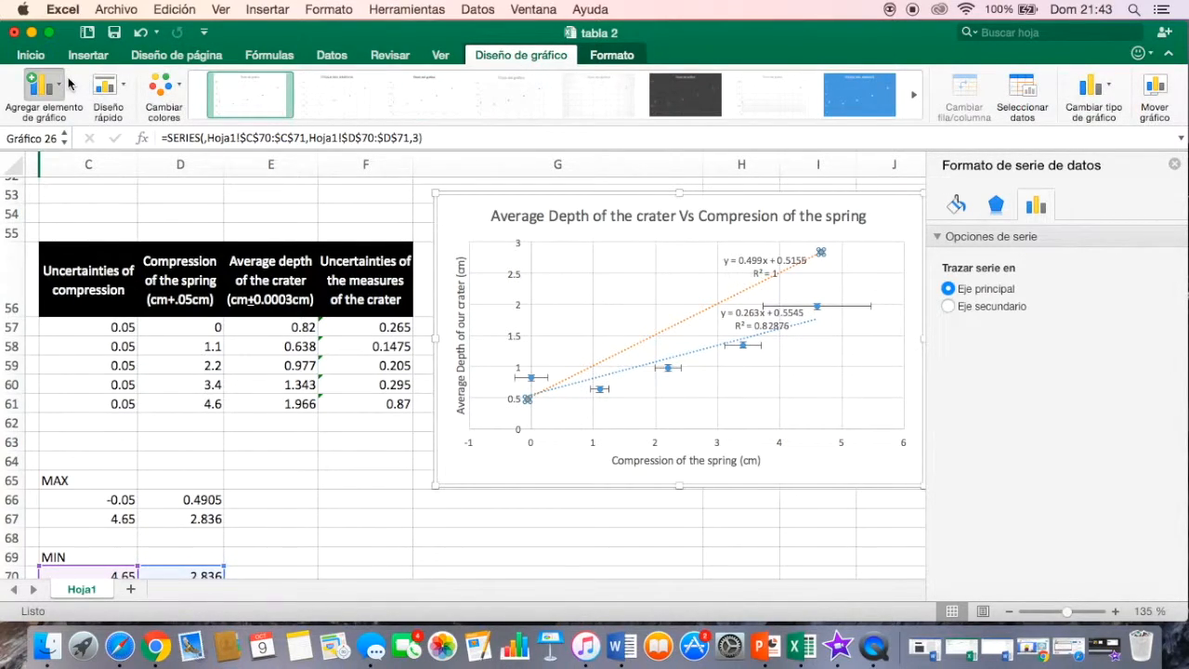
{"action": "mouse_move", "coordinate": [102, 309]}
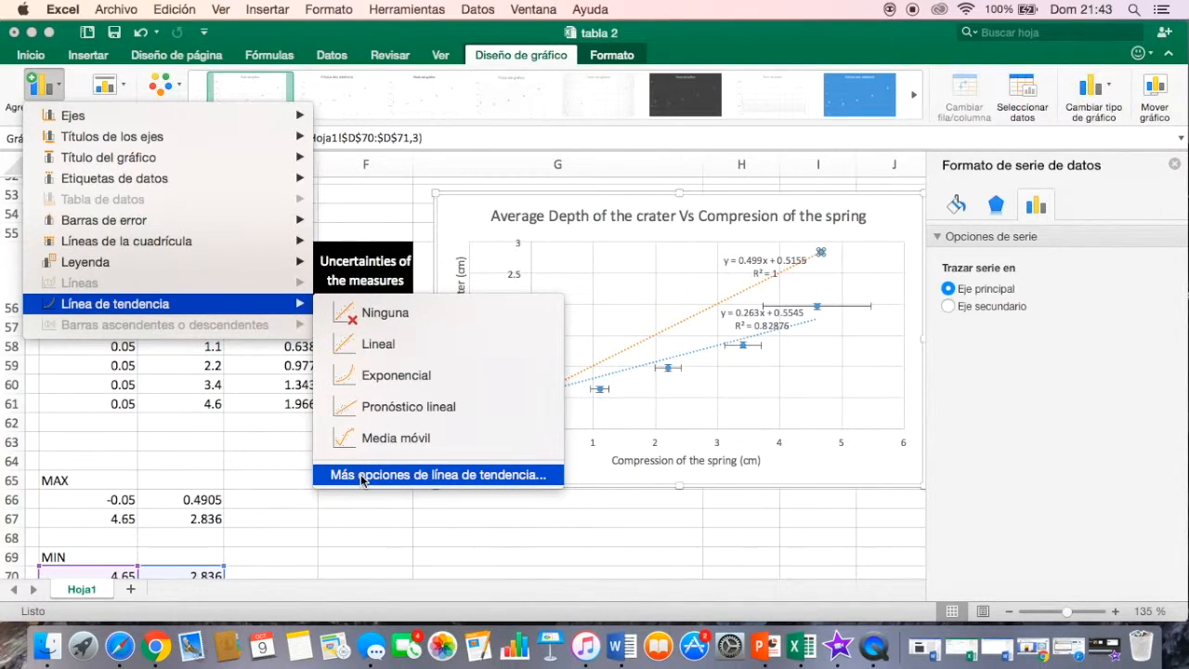
{"action": "left_click", "coordinate": [984, 302]}
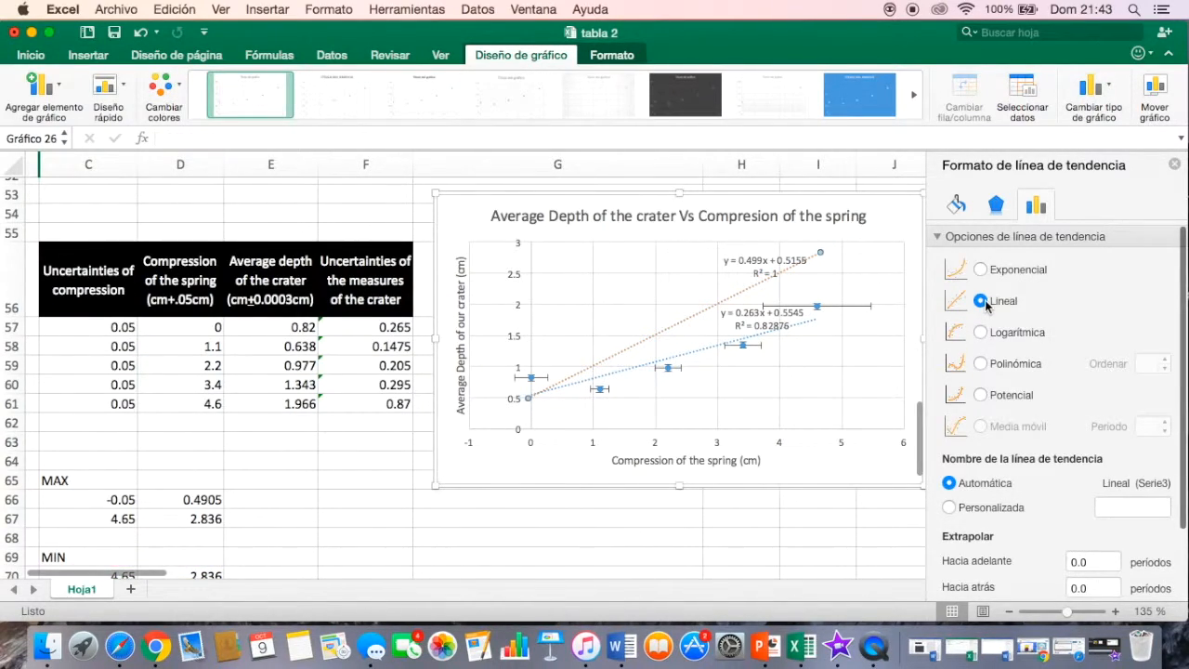
Display the equation and the R-squared value of the MIN series' trendline on the chart.
{"action": "scroll", "coordinate": [1080, 485], "scroll_direction": "down", "scroll_amount": 2}
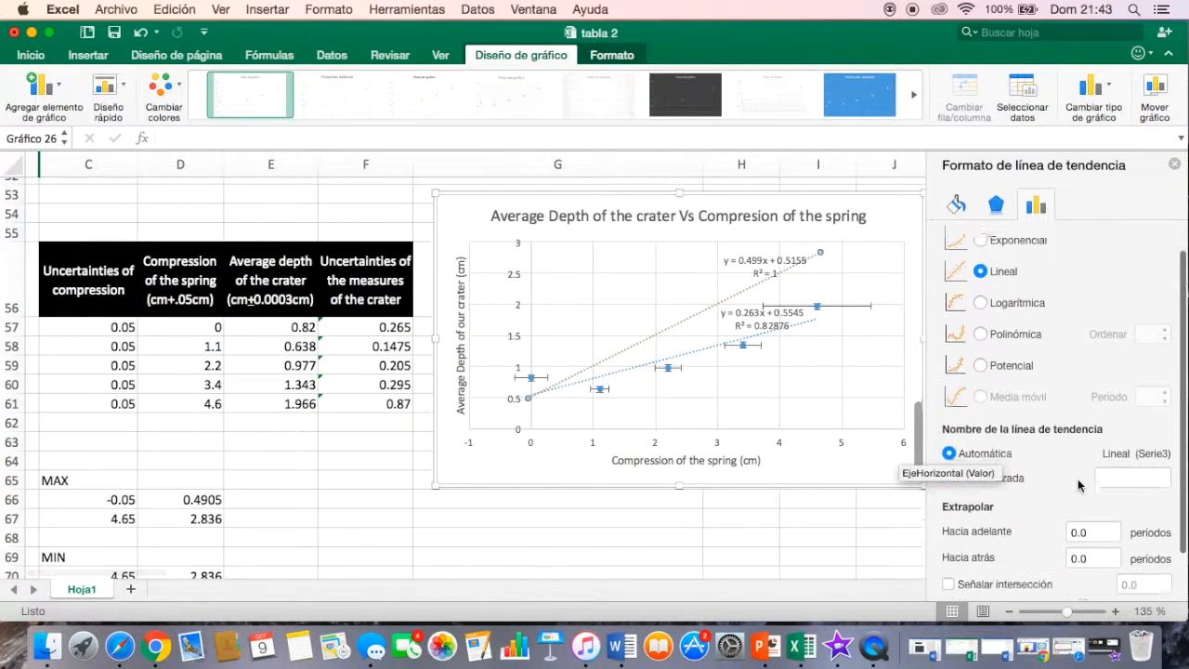
{"action": "scroll", "coordinate": [1000, 485], "scroll_direction": "down", "scroll_amount": 1}
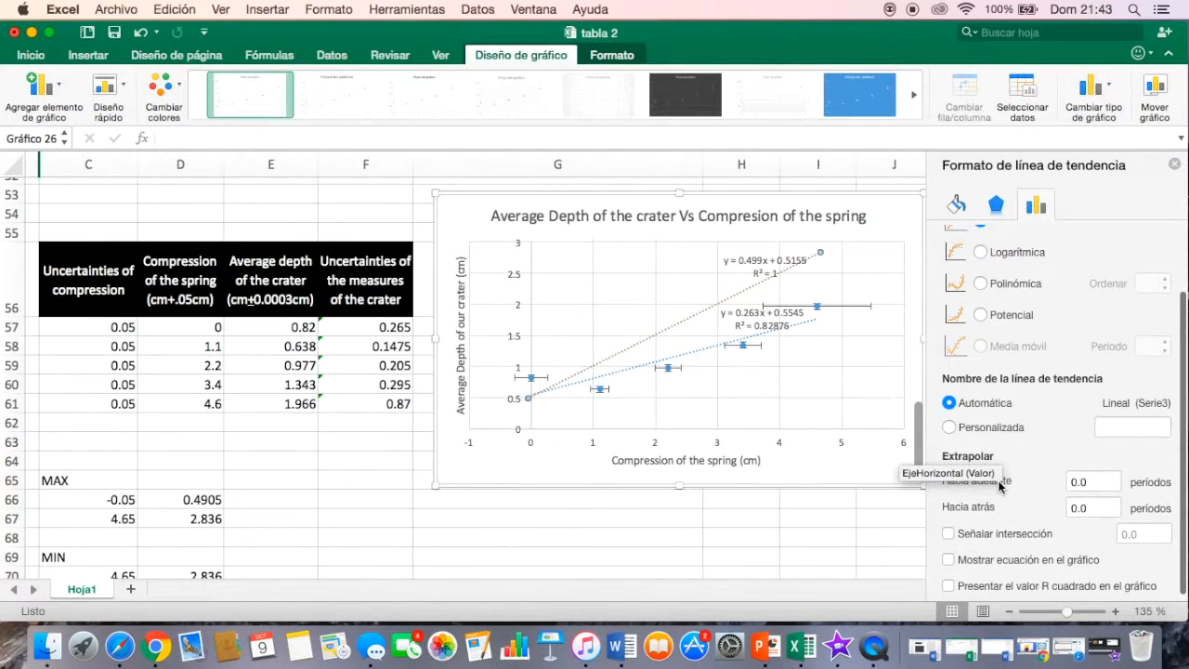
{"action": "left_click", "coordinate": [949, 561]}
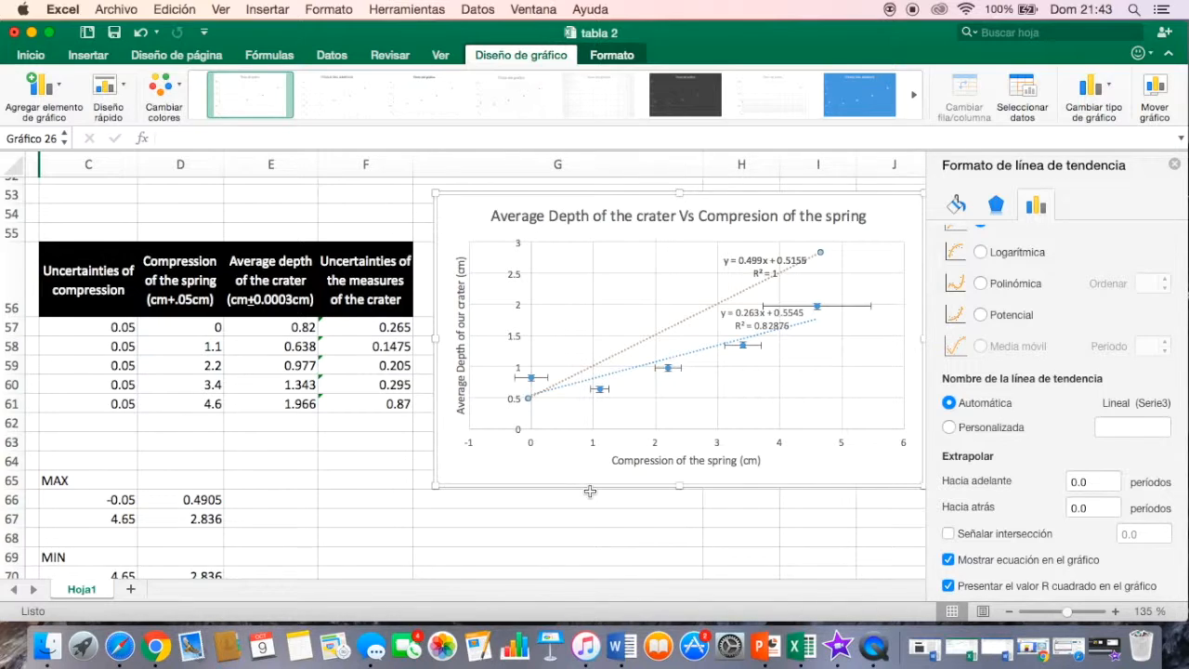
{"action": "scroll", "coordinate": [691, 502], "scroll_direction": "down", "scroll_amount": 3}
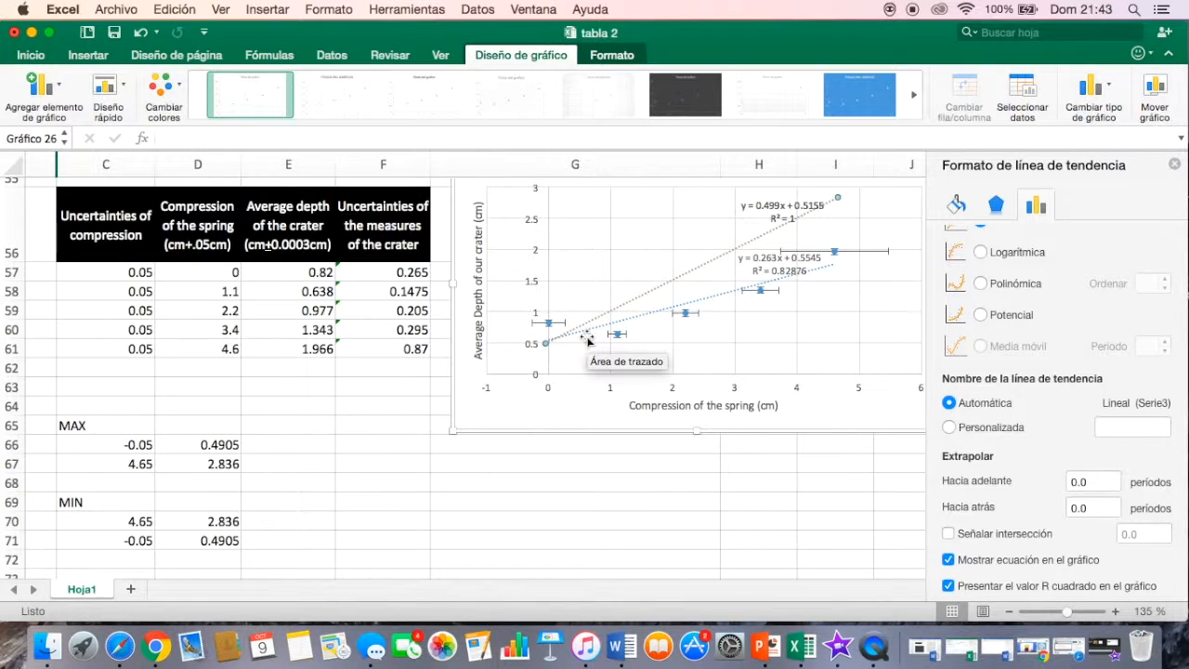
{"action": "scroll", "coordinate": [590, 317], "scroll_direction": "up", "scroll_amount": 1}
{"action": "scroll", "coordinate": [590, 317], "scroll_direction": "right", "scroll_amount": 1}
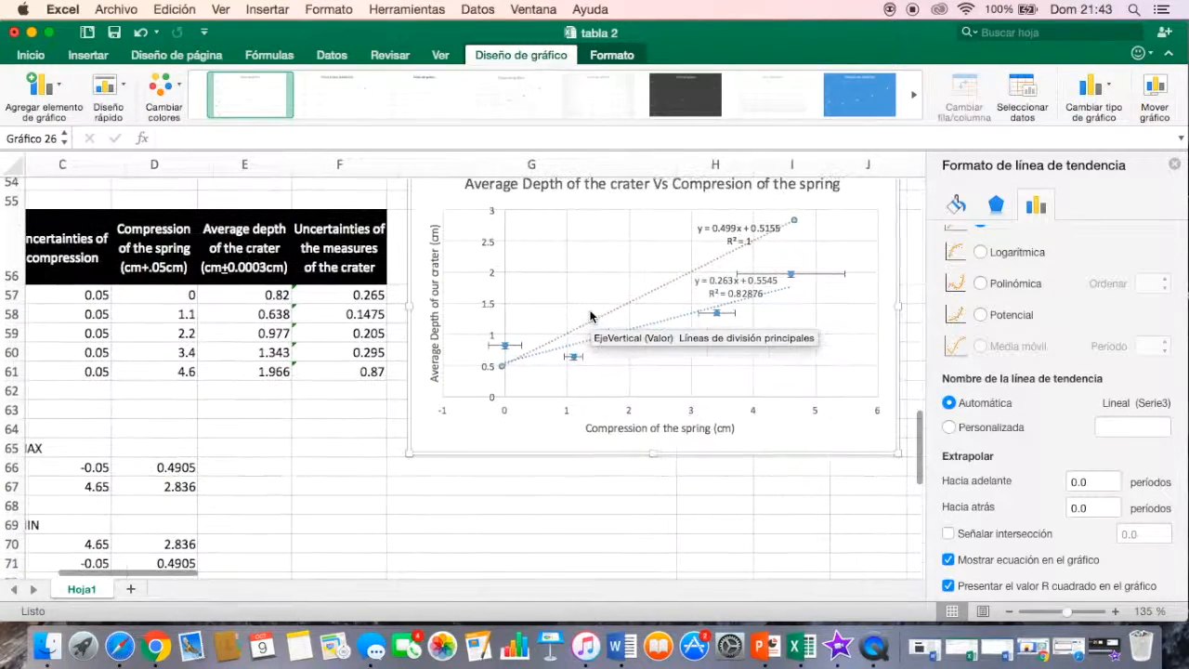
Examine the chart's trendlines and error bars against the MAX and MIN point coordinates in the tables below the data.
{"action": "scroll", "coordinate": [200, 527], "scroll_direction": "up", "scroll_amount": 1}
{"action": "scroll", "coordinate": [200, 527], "scroll_direction": "left", "scroll_amount": 1}
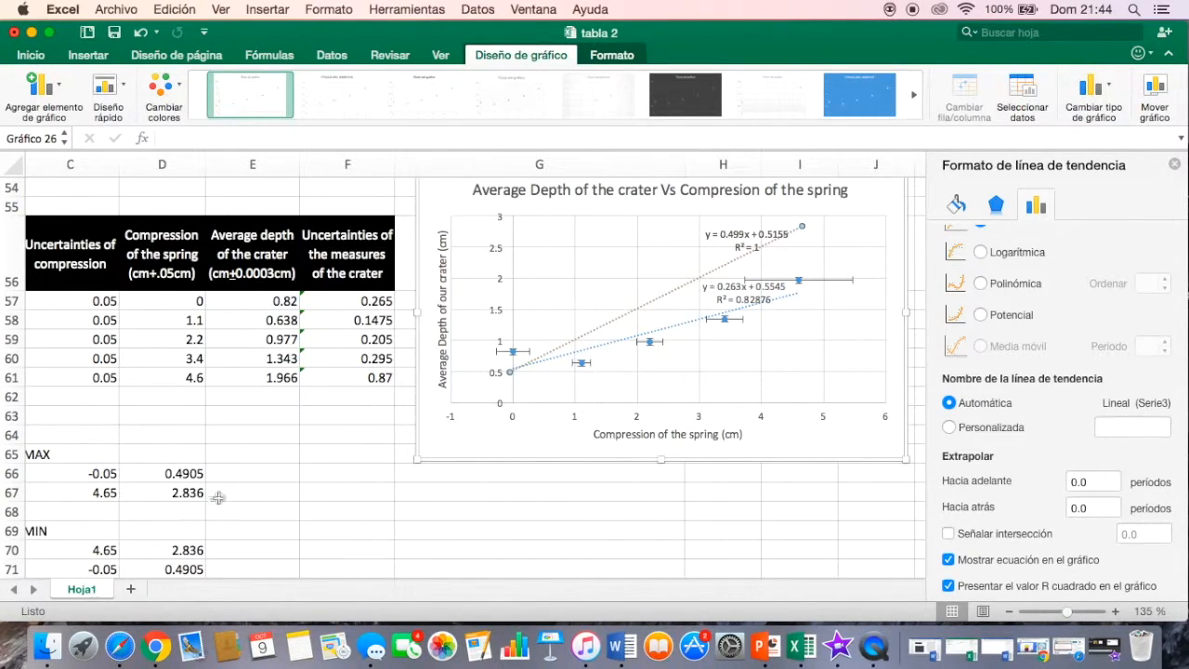
{"action": "scroll", "coordinate": [181, 474], "scroll_direction": "down", "scroll_amount": 3}
{"action": "scroll", "coordinate": [181, 474], "scroll_direction": "left", "scroll_amount": 1}
{"action": "scroll", "coordinate": [183, 474], "scroll_direction": "up", "scroll_amount": 4}
{"action": "scroll", "coordinate": [183, 474], "scroll_direction": "right", "scroll_amount": 2}
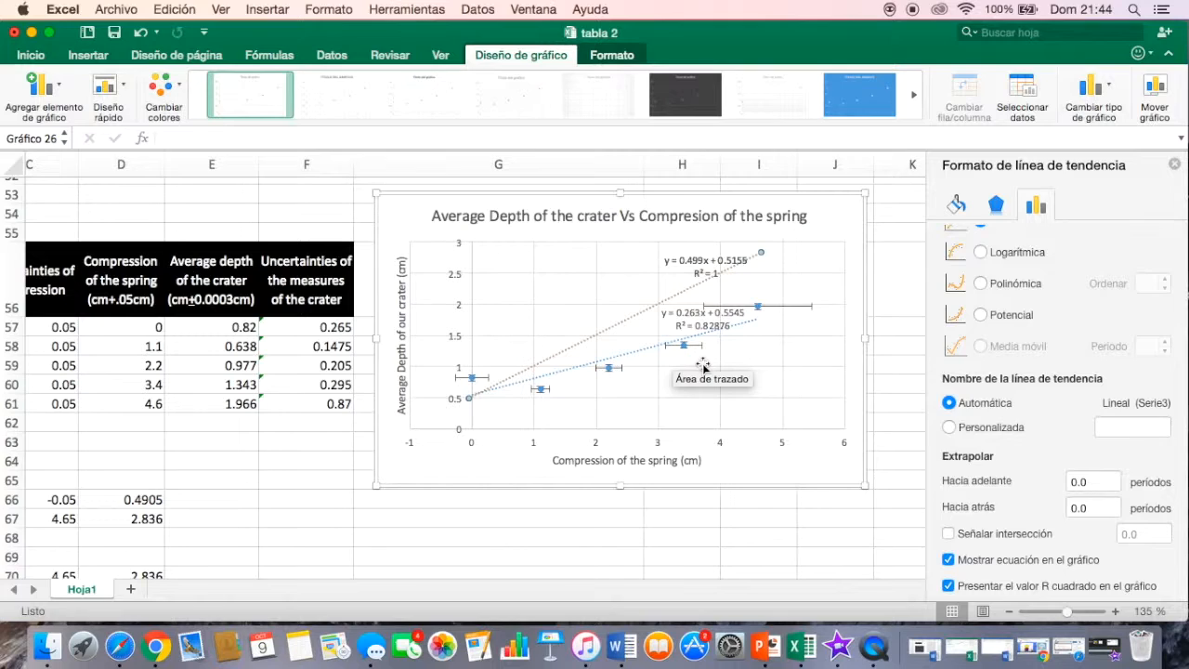
{"action": "mouse_move", "coordinate": [614, 375]}
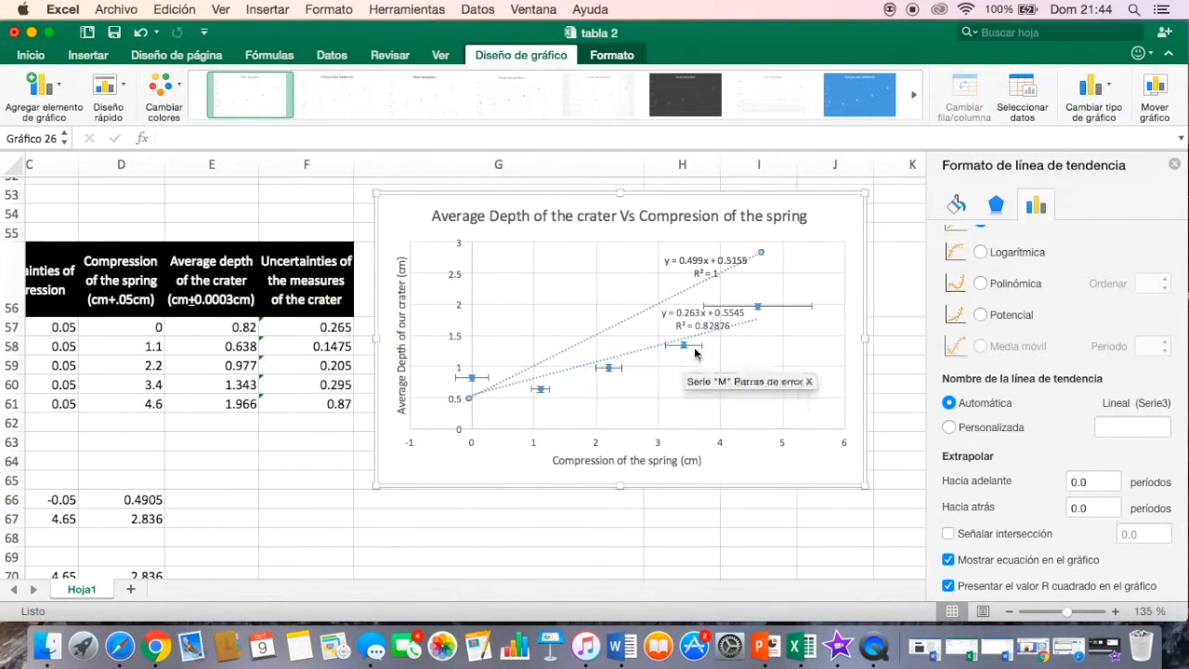
{"action": "scroll", "coordinate": [474, 497], "scroll_direction": "down", "scroll_amount": 5}
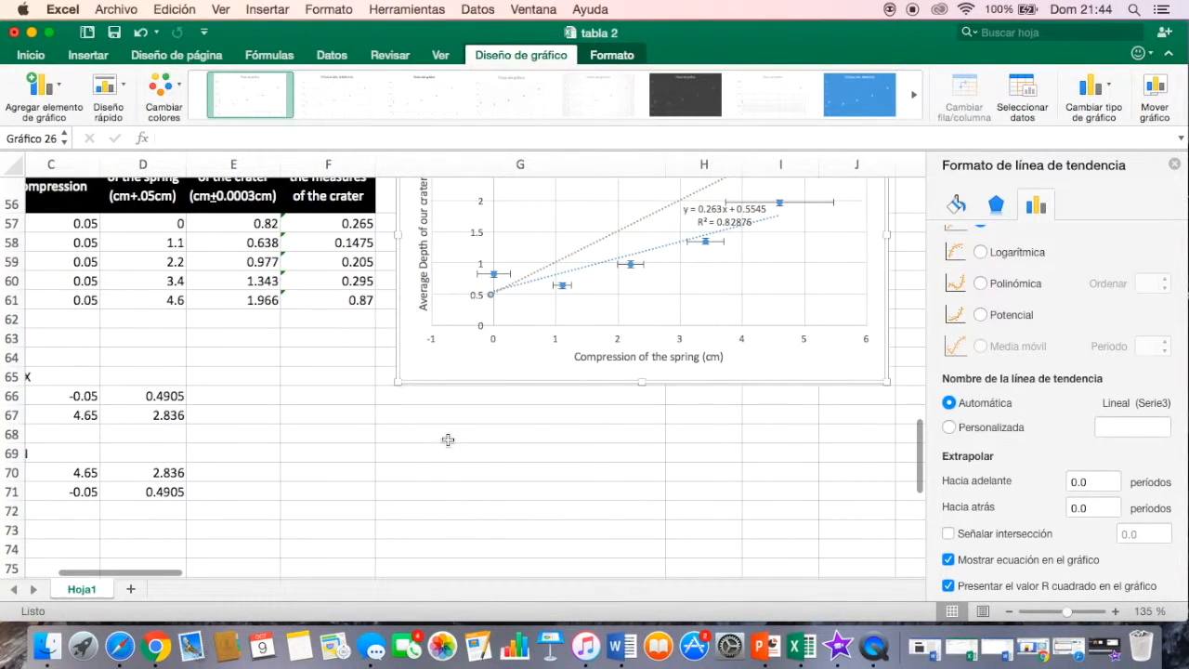
{"action": "left_click", "coordinate": [448, 439]}
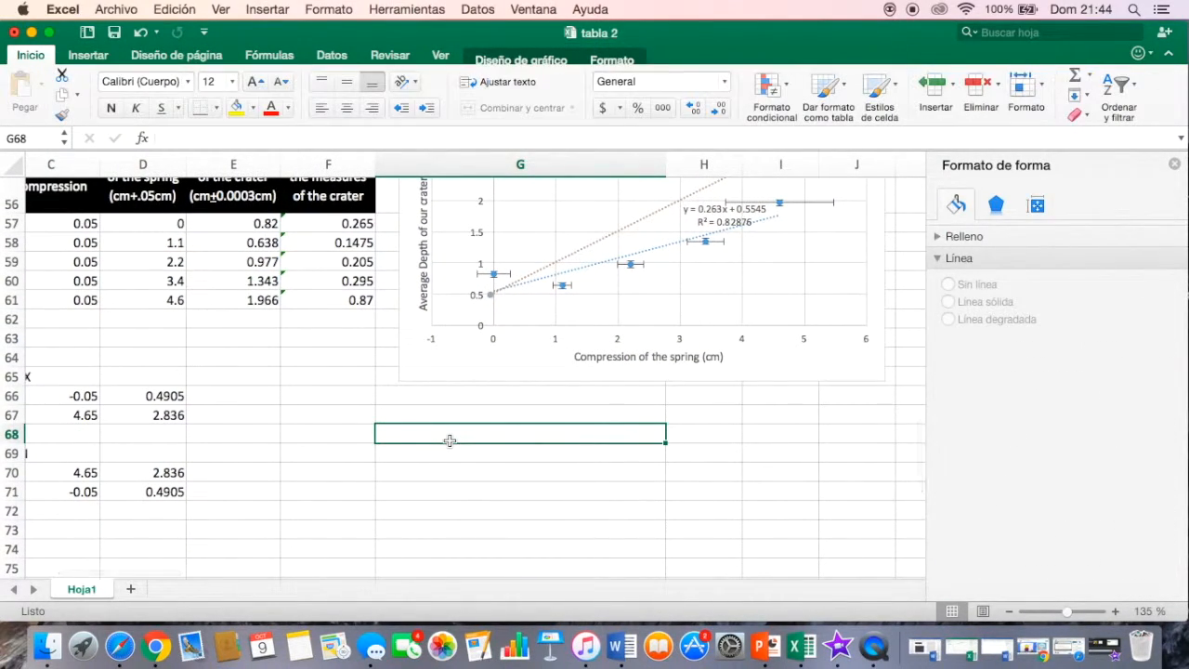
Copy the crater depth versus spring compression chart and paste it into the blank Word document.
{"action": "scroll", "coordinate": [449, 348], "scroll_direction": "up", "scroll_amount": 4}
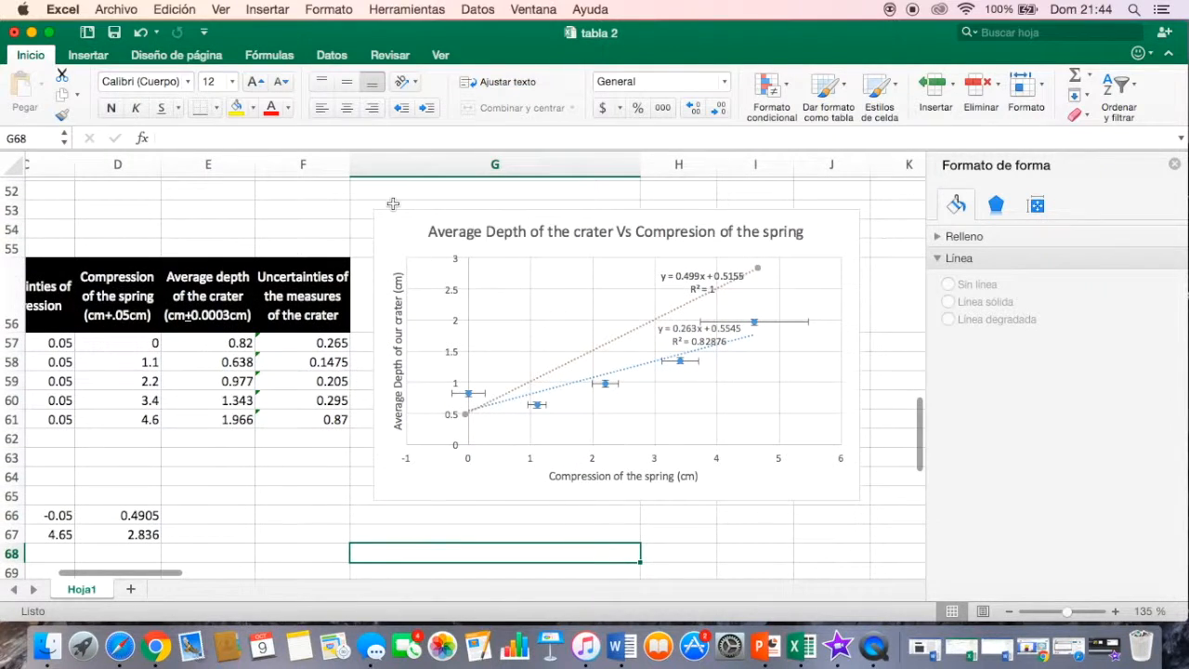
{"action": "left_click", "coordinate": [395, 232]}
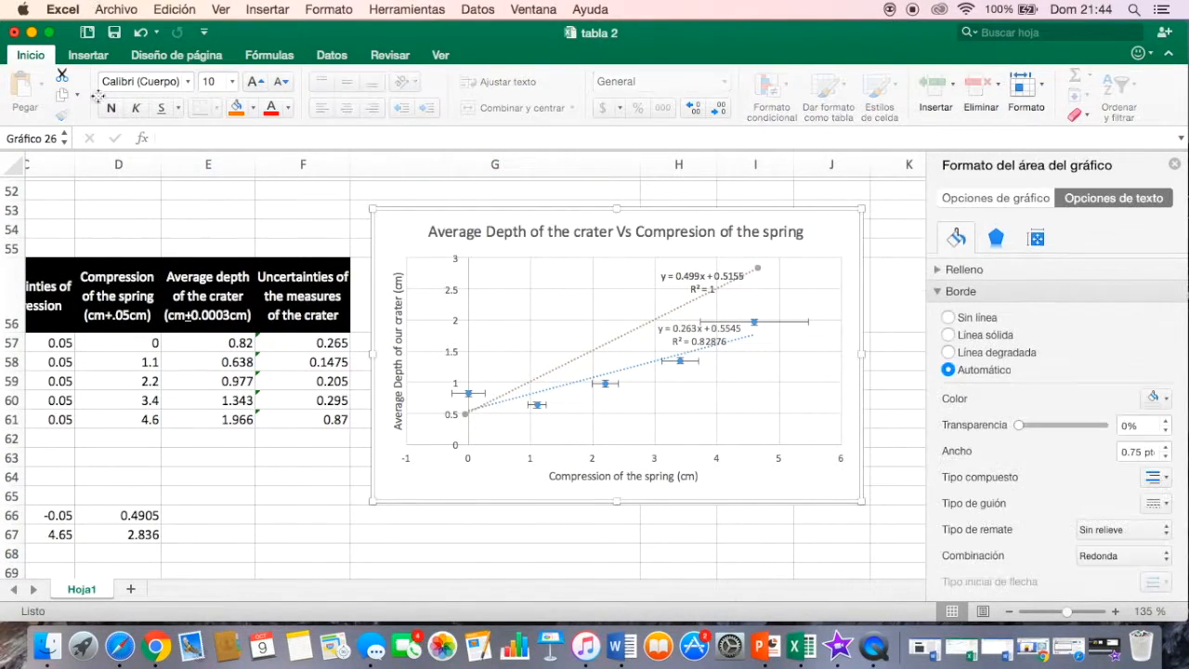
{"action": "left_click", "coordinate": [67, 102]}
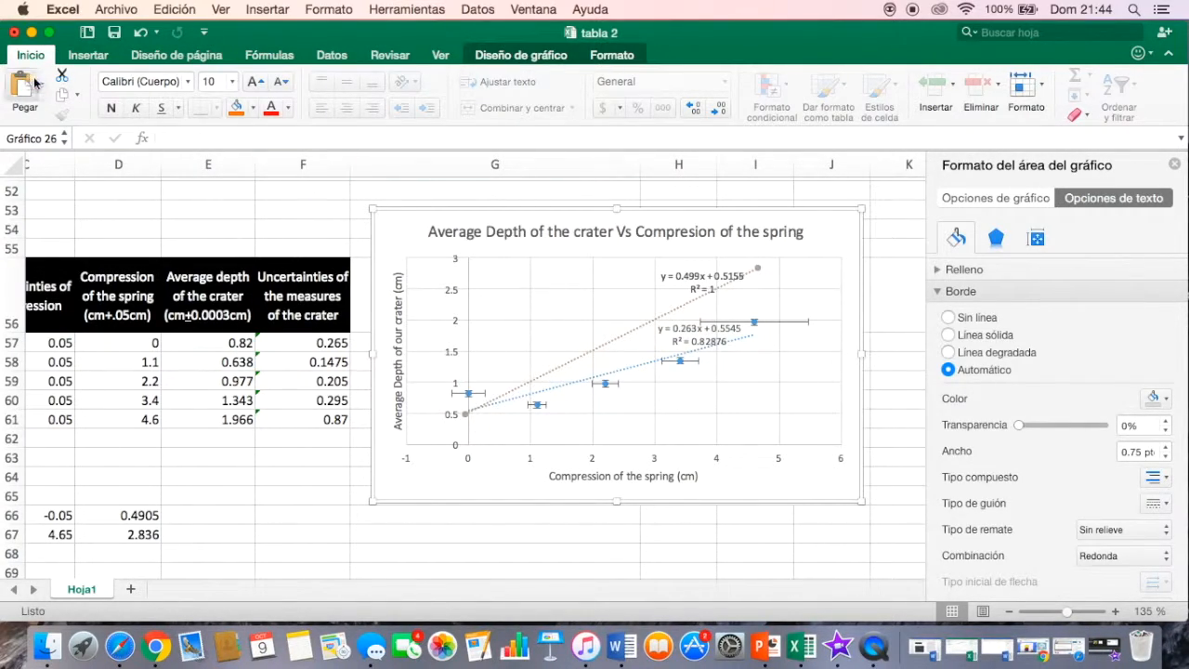
{"action": "left_click", "coordinate": [1005, 656]}
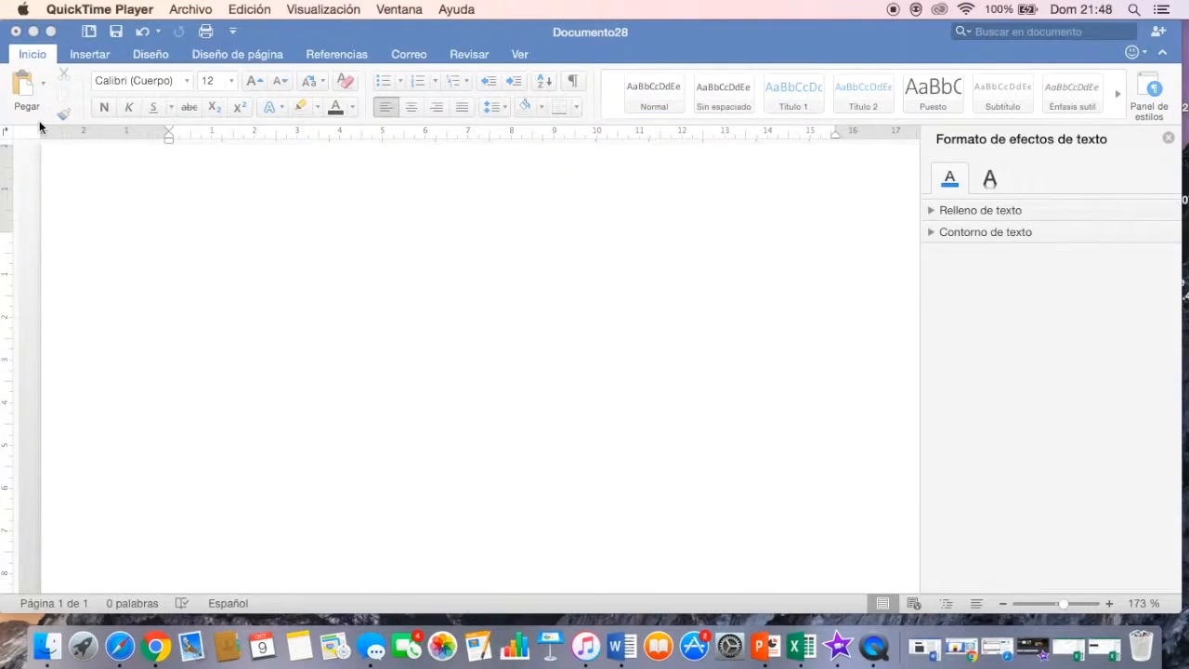
{"action": "left_click", "coordinate": [172, 39]}
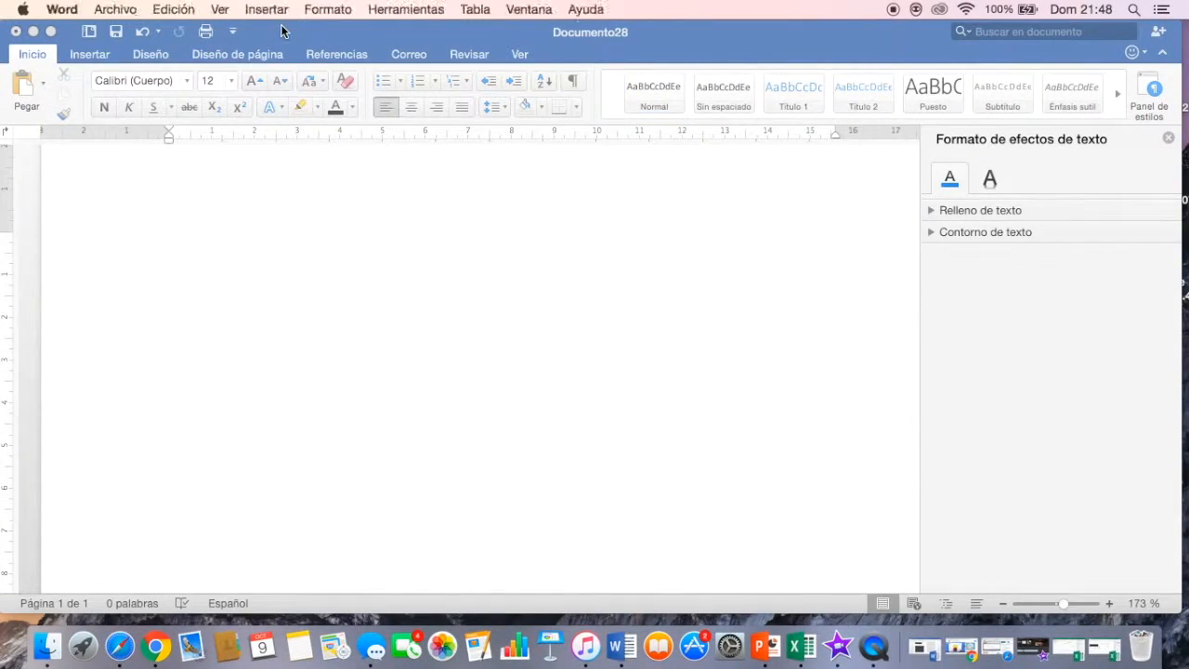
{"action": "left_click", "coordinate": [24, 83]}
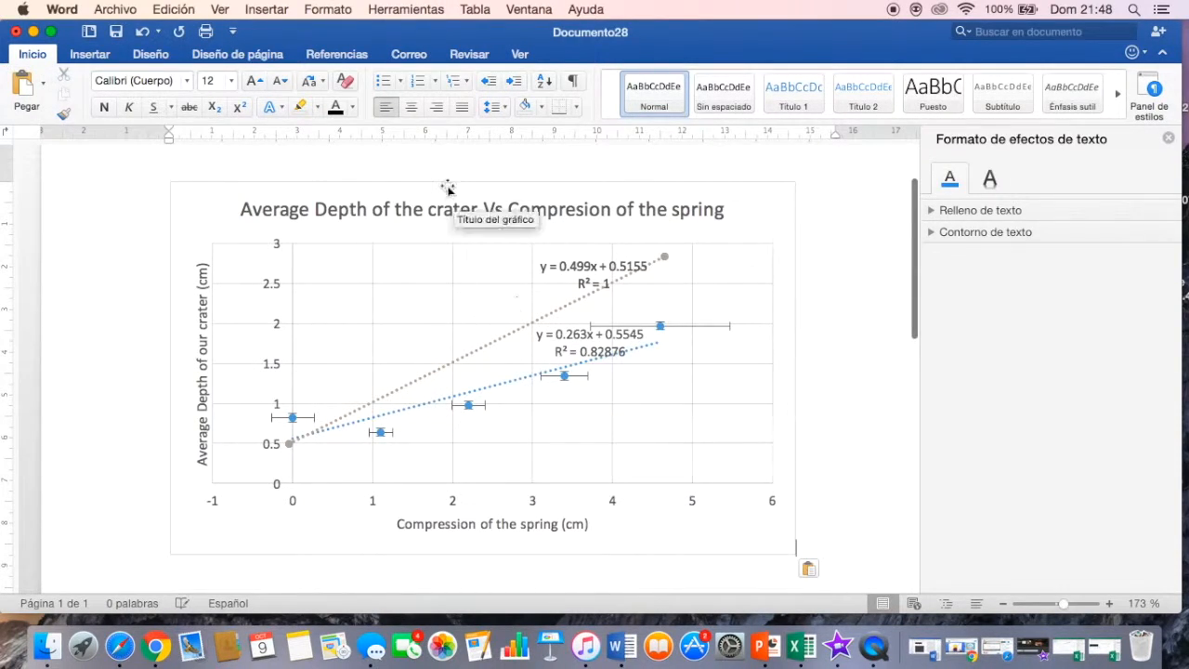